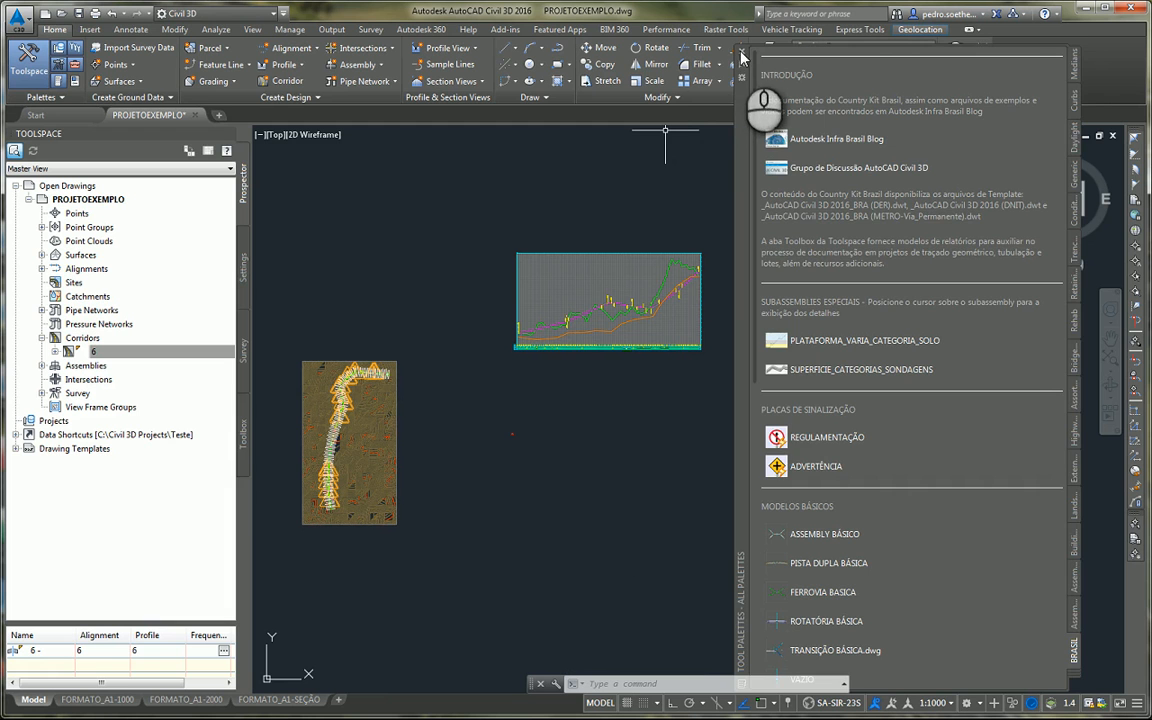
# Step: Bring up the tool palettes with the BRASIL palette active
pyautogui.click(740, 51)
pyautogui.moveTo(522, 415); pyautogui.dragTo(538, 448, button='middle')
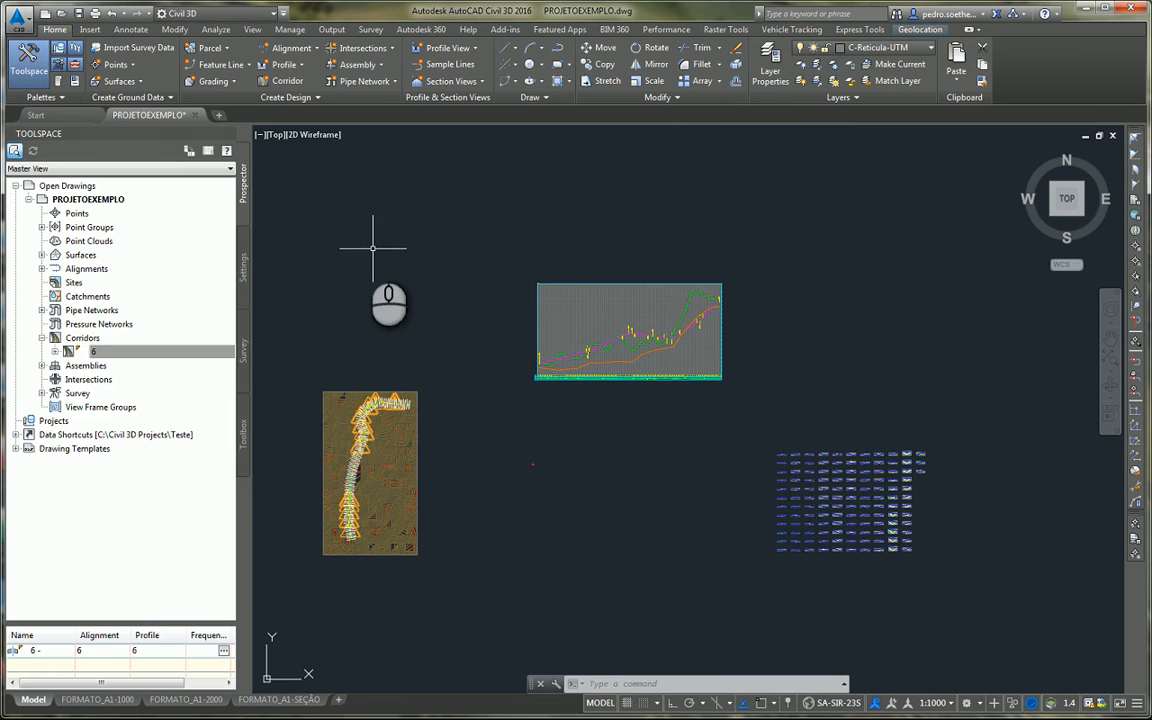
pyautogui.click(58, 82)
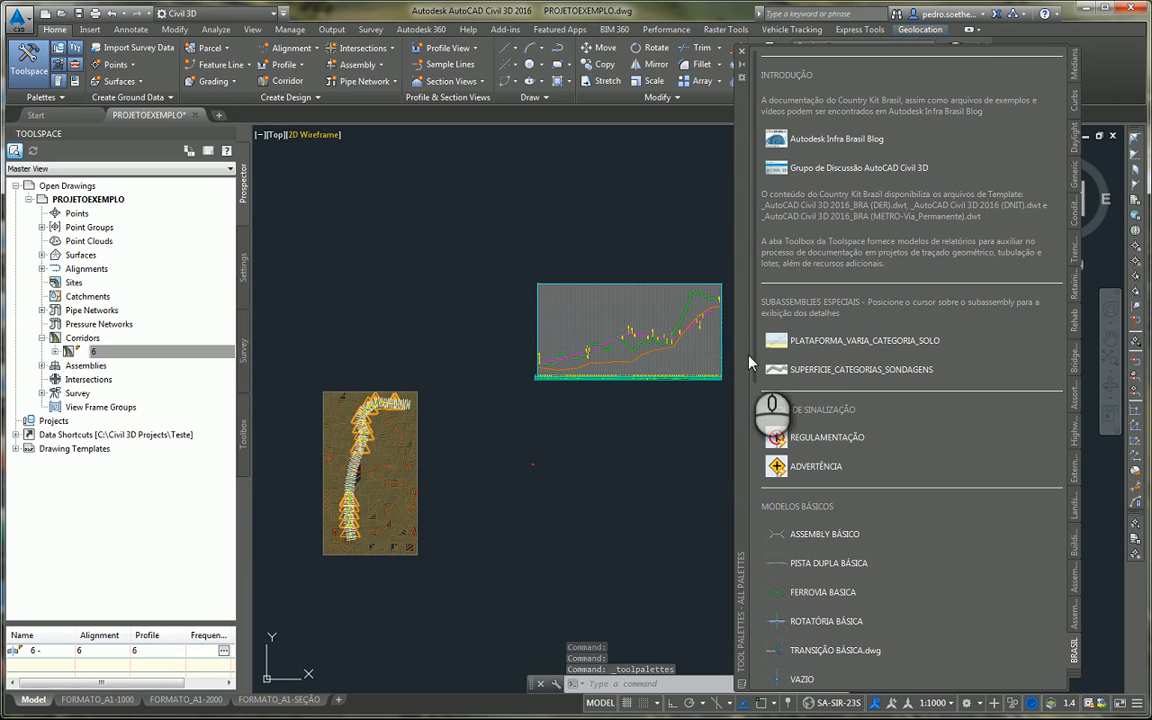
pyautogui.click(1075, 680)
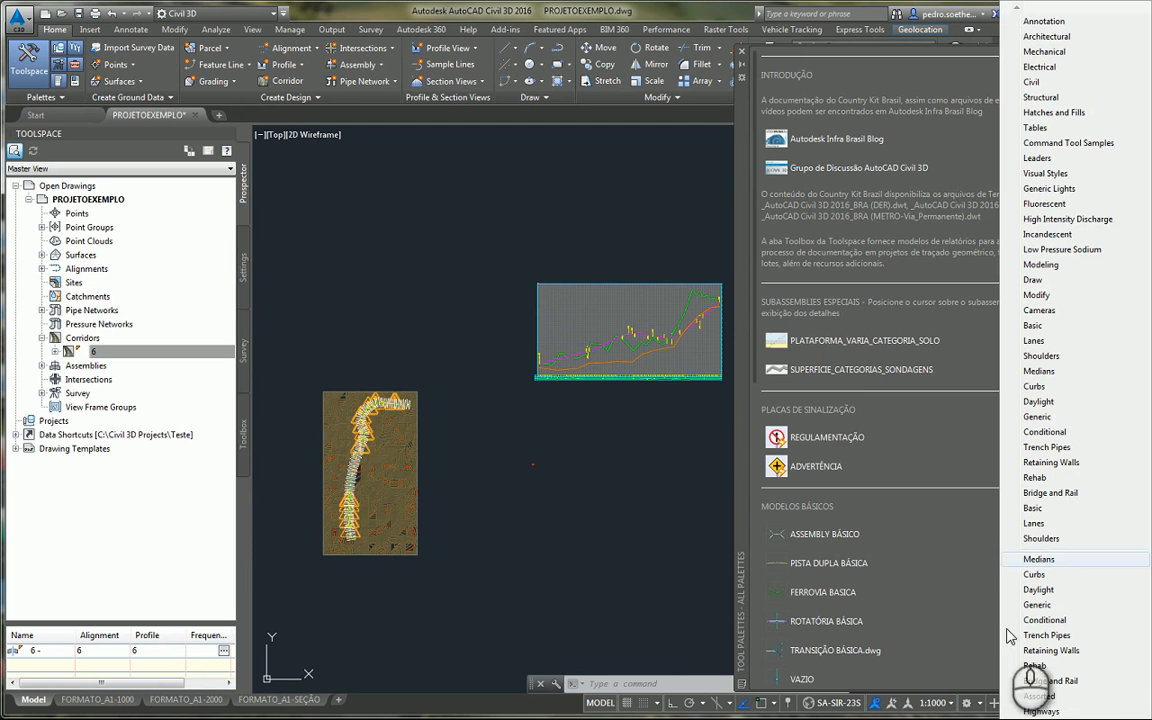
pyautogui.click(1018, 717)
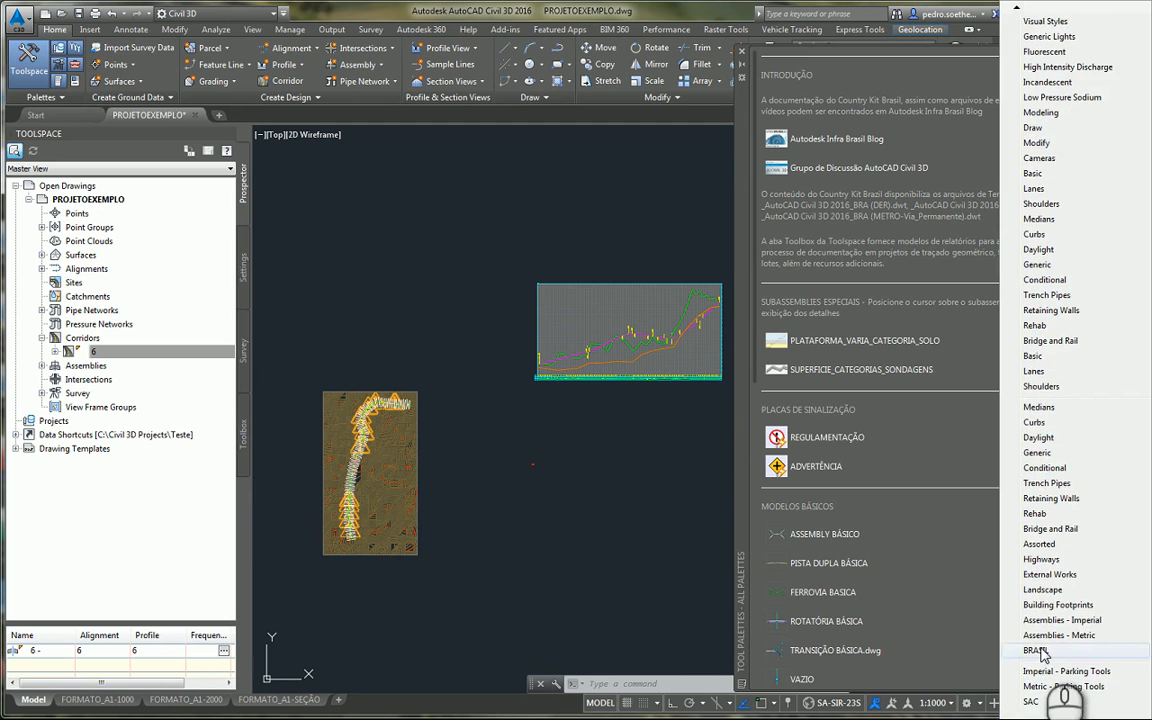
pyautogui.click(1037, 651)
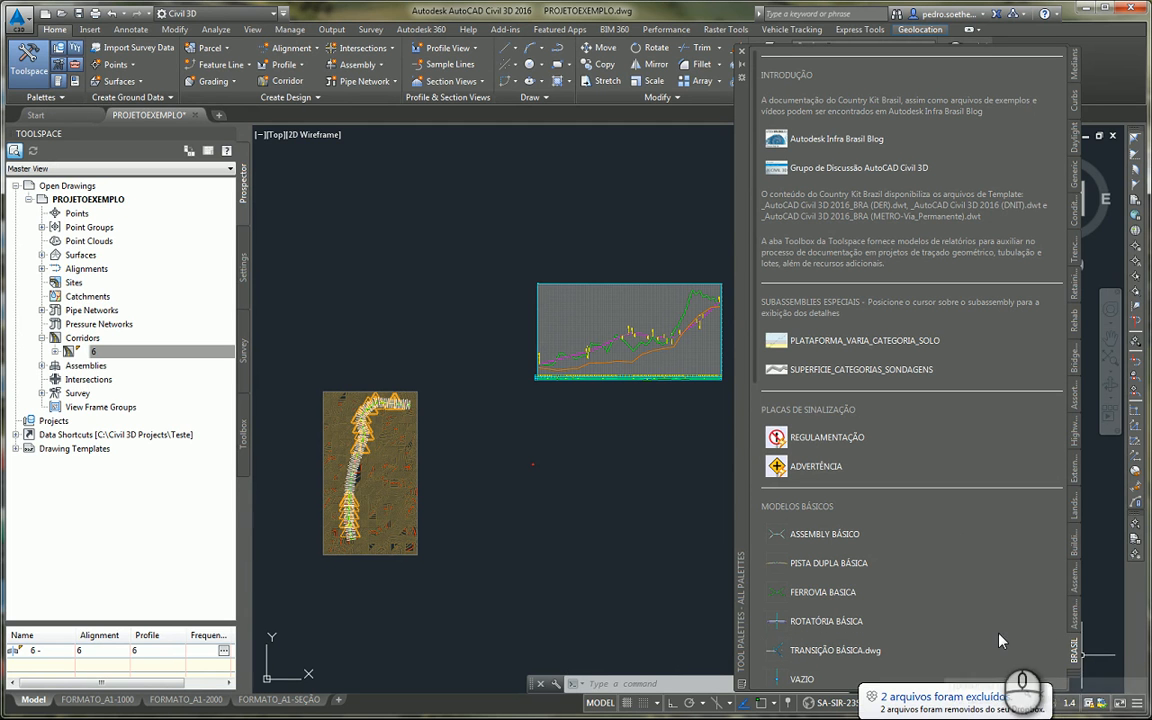
pyautogui.click(903, 541)
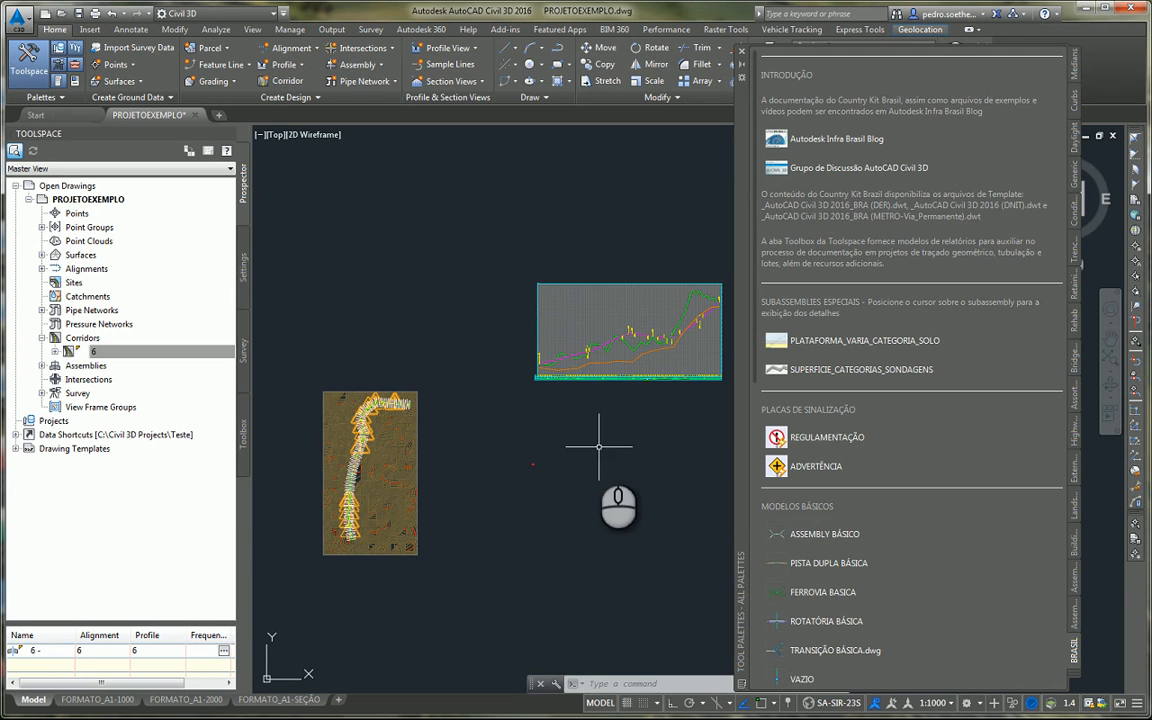
# Step: Import the subassembly files Acostamennto-DERSP-F07-22.PKT and TaludeNotadeServicoDERSP_V_2-2016.pkt into the BRASIL tool palette
pyautogui.moveTo(599, 450); pyautogui.dragTo(459, 421, button='middle')
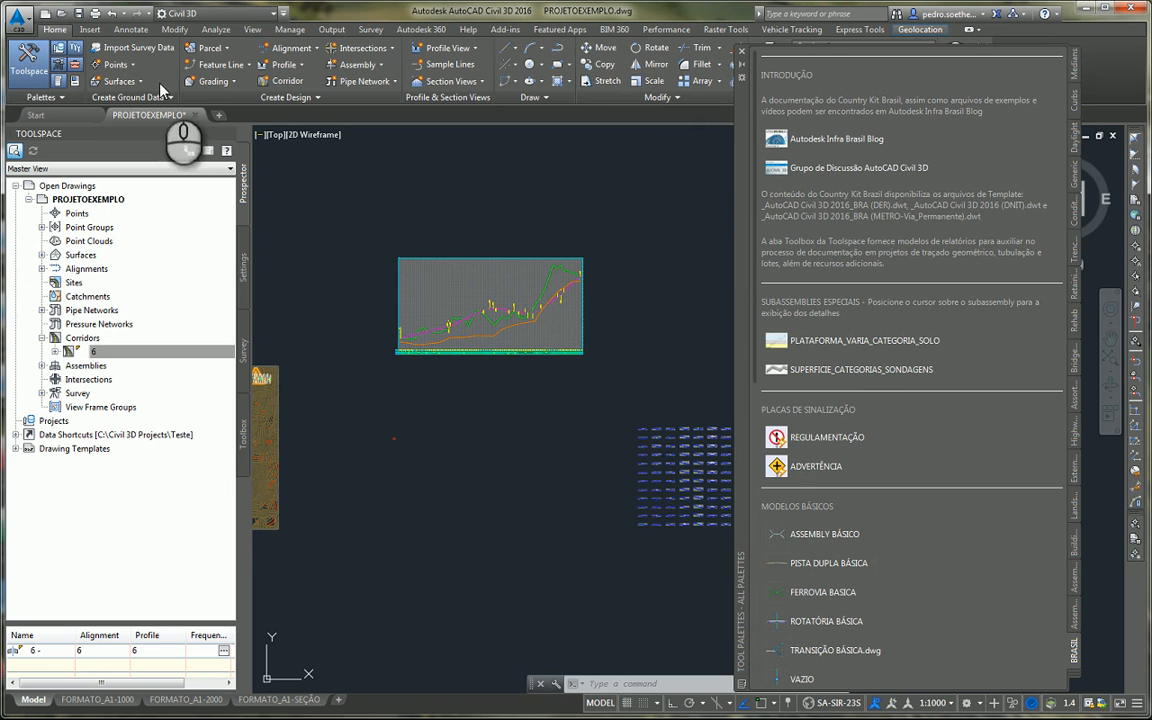
pyautogui.click(90, 30)
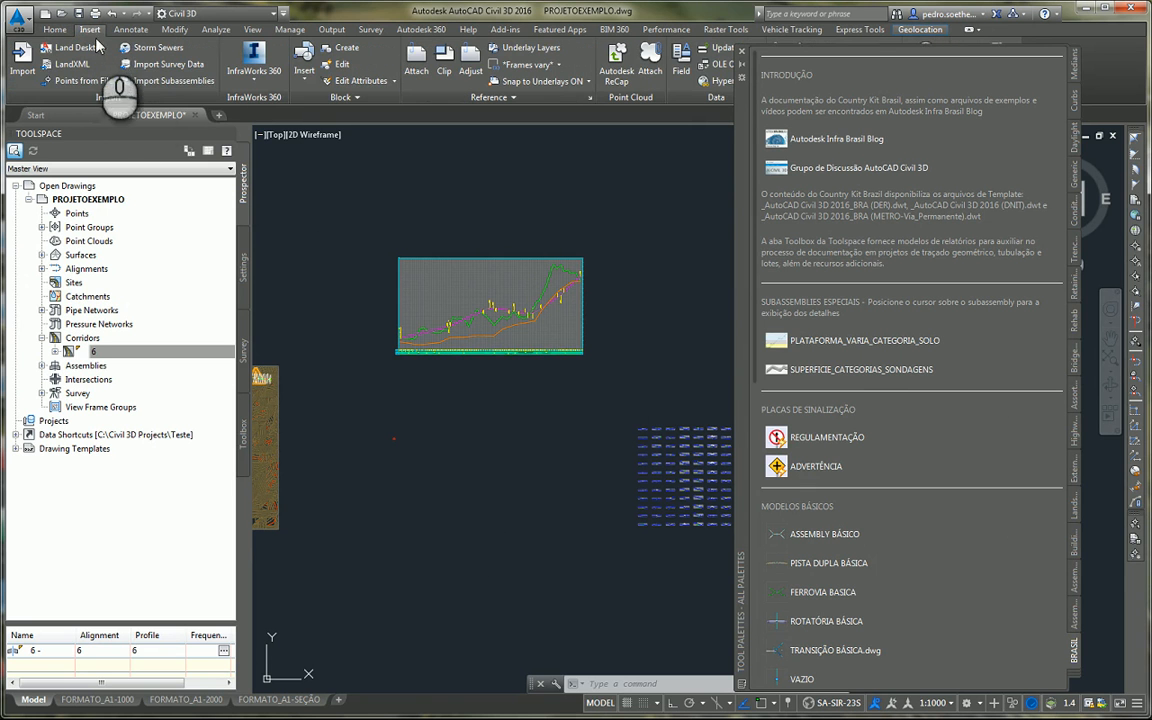
pyautogui.click(155, 84)
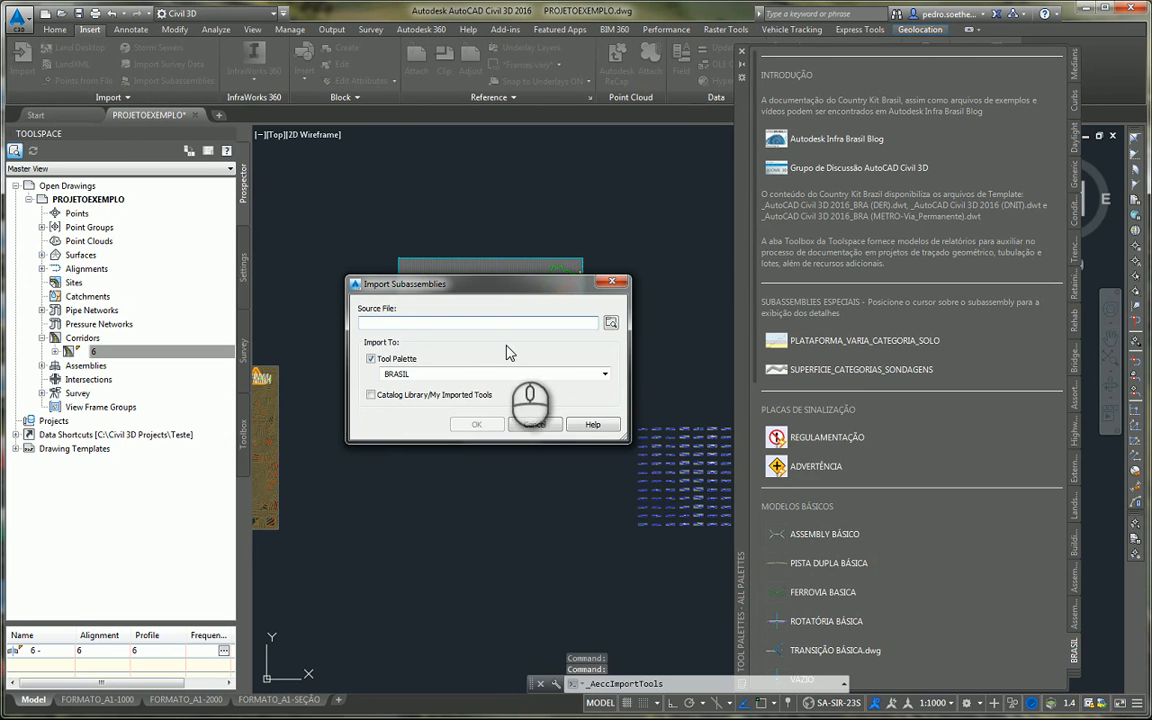
pyautogui.click(609, 324)
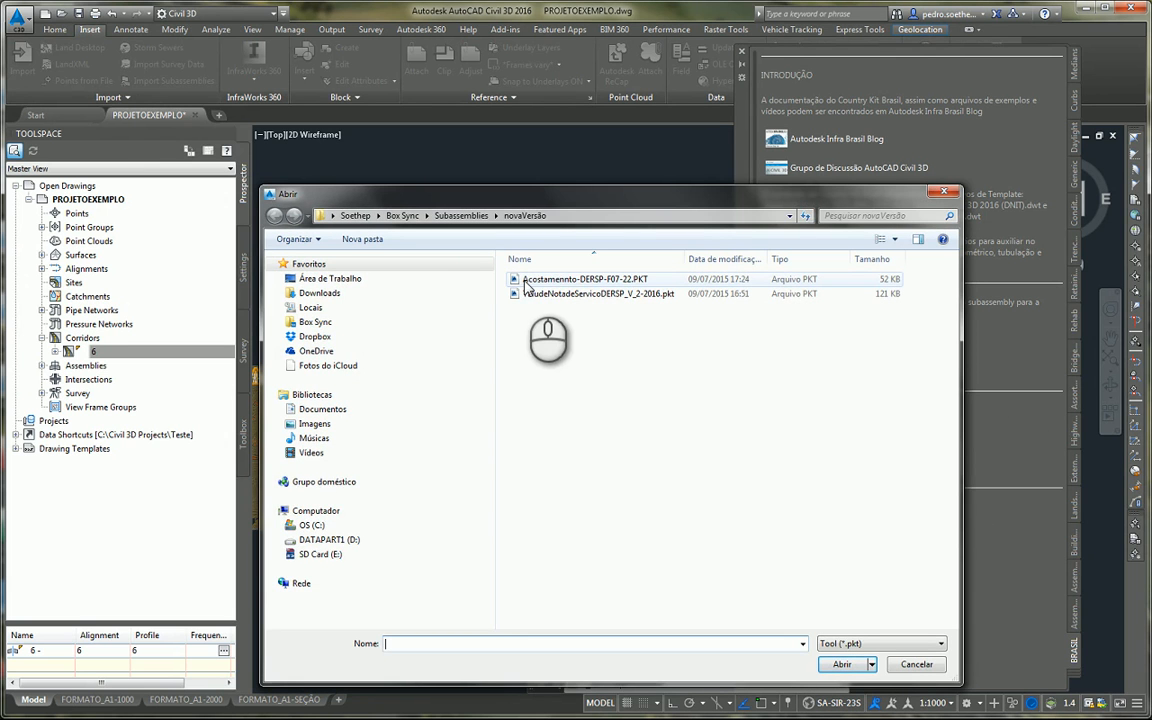
pyautogui.moveTo(552, 318); pyautogui.dragTo(470, 268)
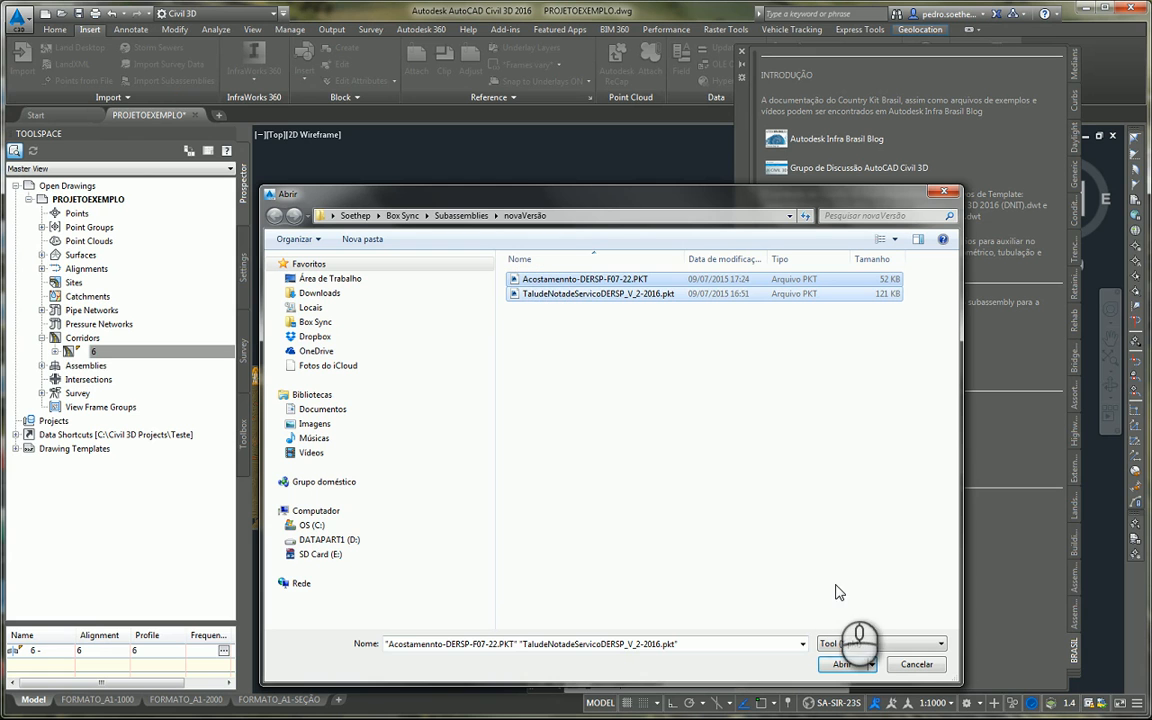
pyautogui.click(841, 665)
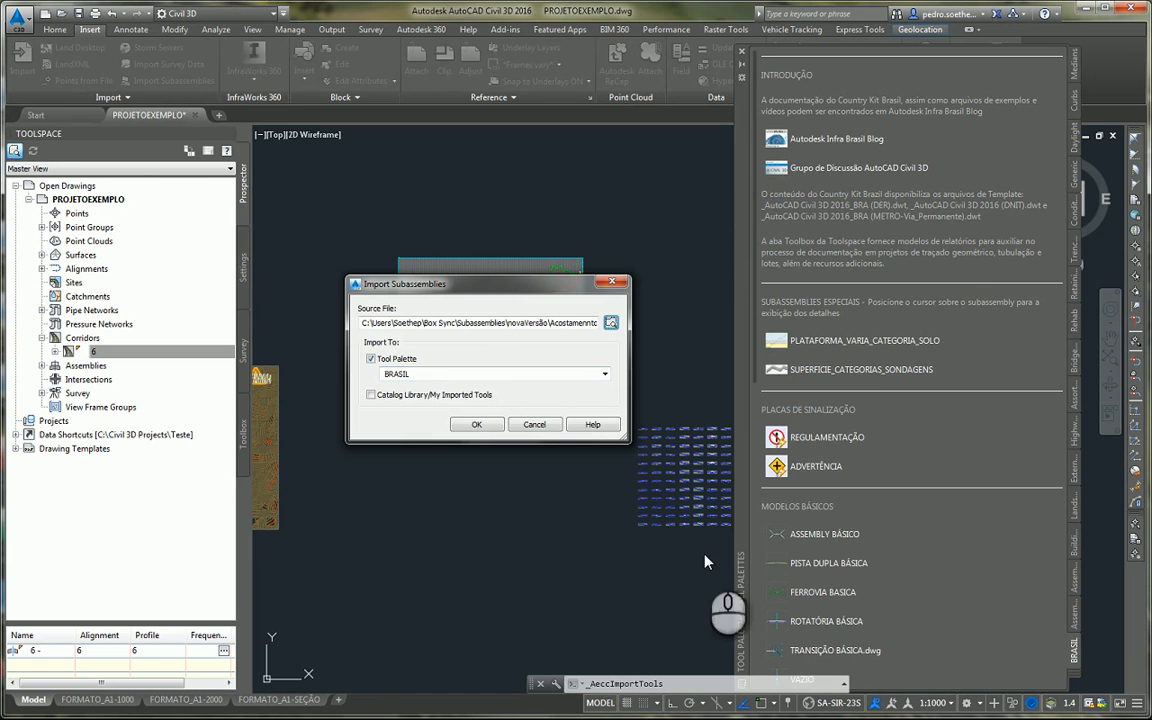
pyautogui.click(474, 428)
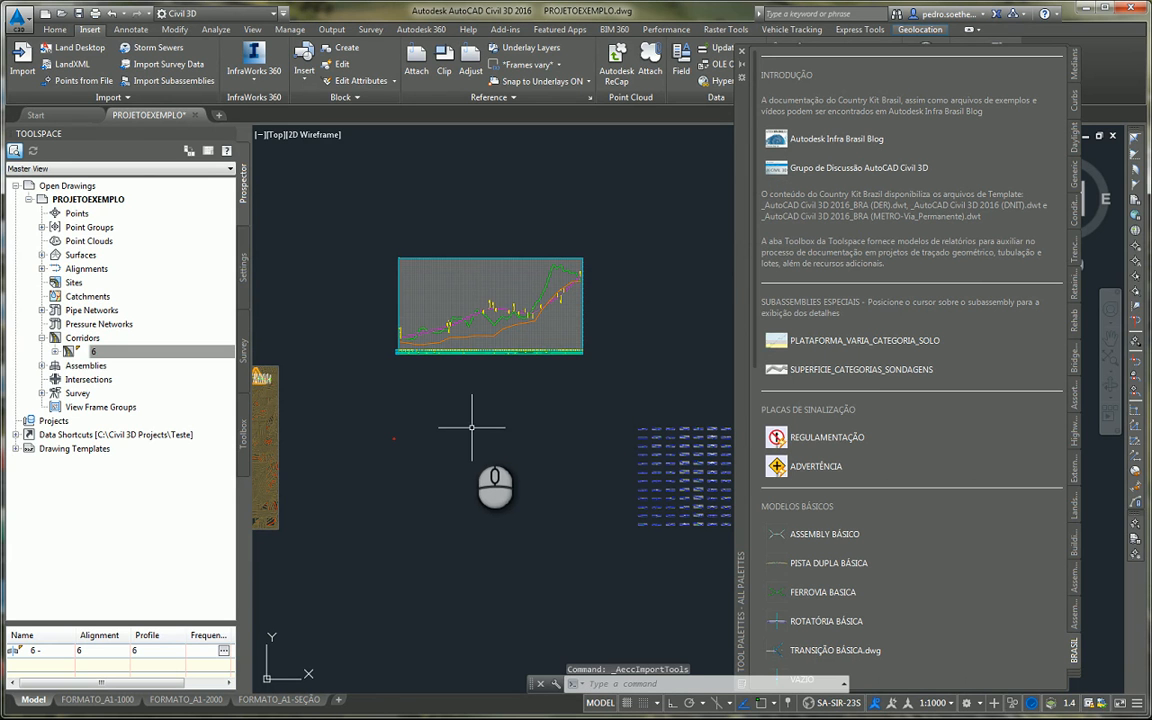
# Step: Move ACOSTAMENTO_DER_V2 and TALUDE_NOTA_DE_SERVIÇO_DER_SP_V_3 into the special subassemblies group, below SUPERFICIE_CATEGORIAS_SONDAGENS
pyautogui.moveTo(757, 352); pyautogui.dragTo(757, 690)
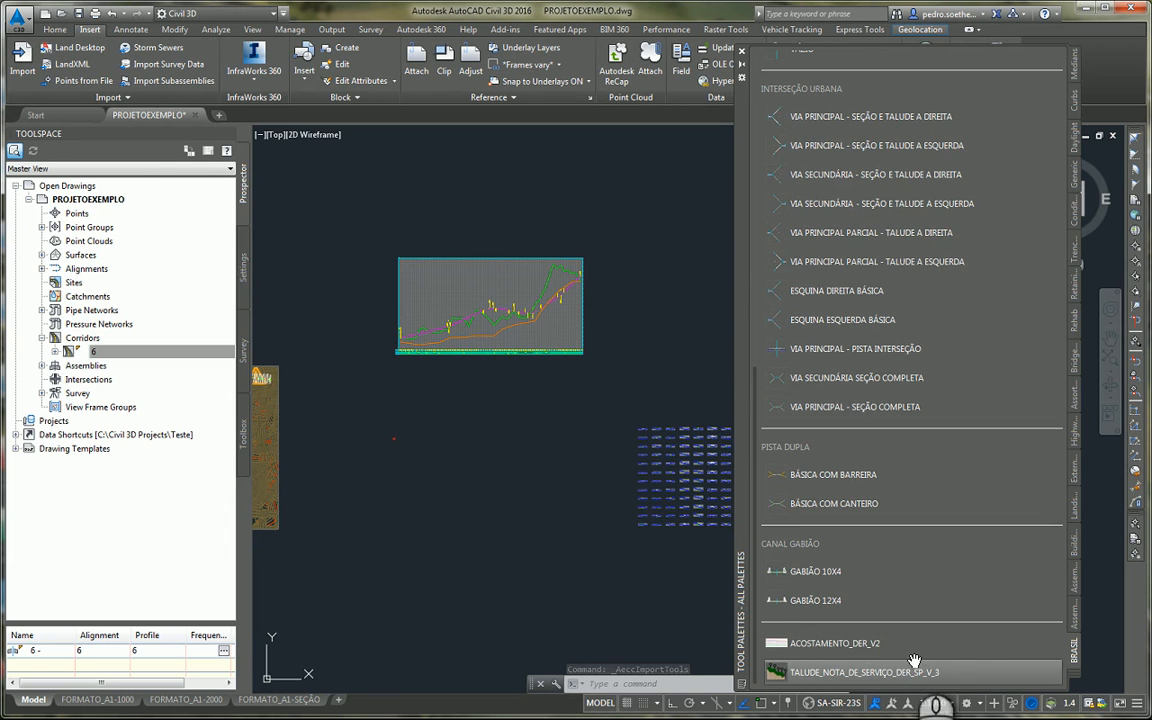
pyautogui.moveTo(868, 645); pyautogui.dragTo(862, 98)
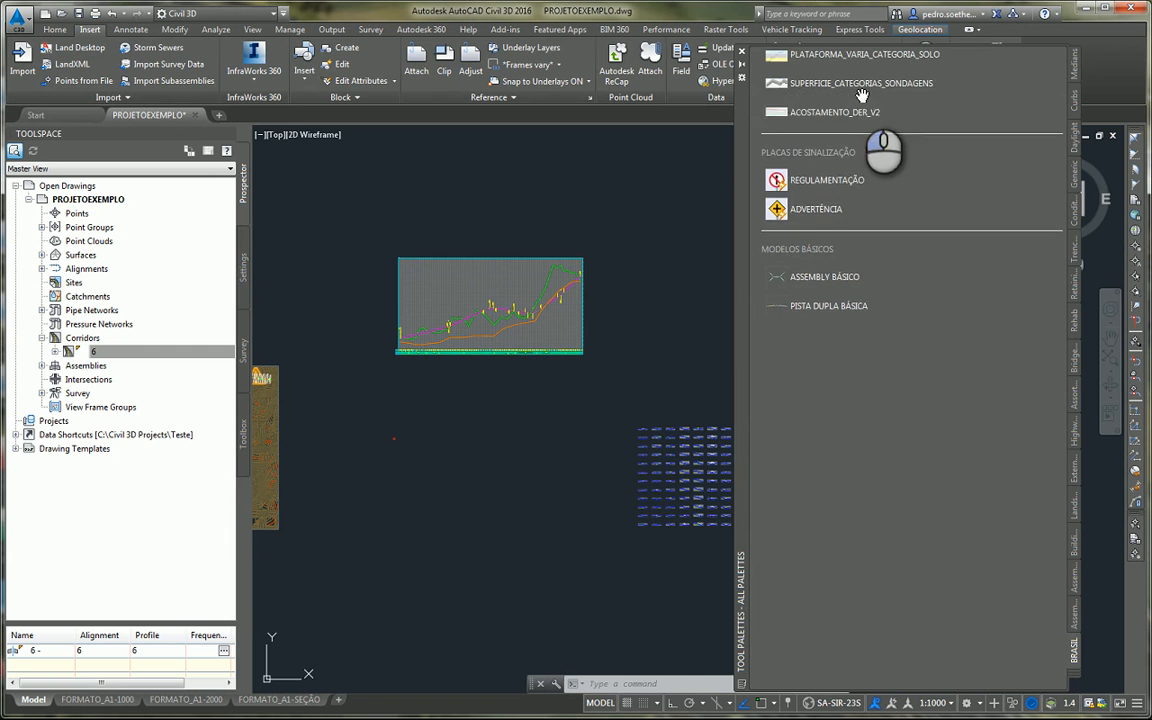
pyautogui.scroll(-5, 895, 199)
pyautogui.moveTo(796, 682); pyautogui.dragTo(834, 142)
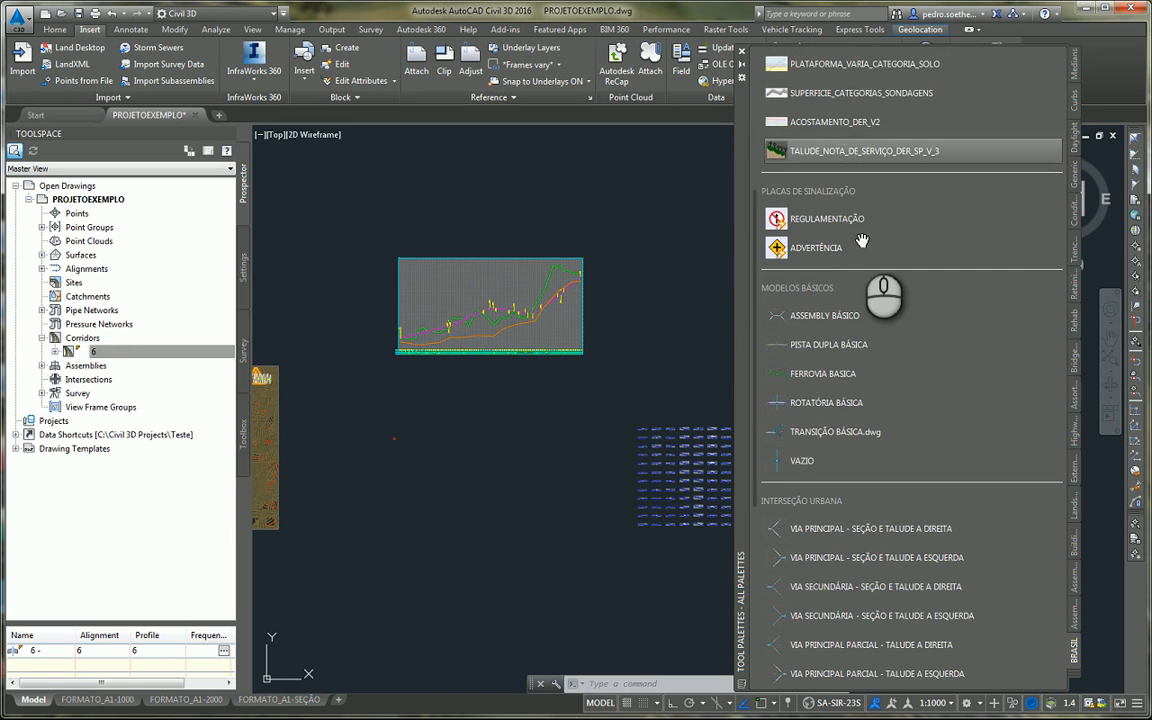
pyautogui.scroll(5, 818, 220)
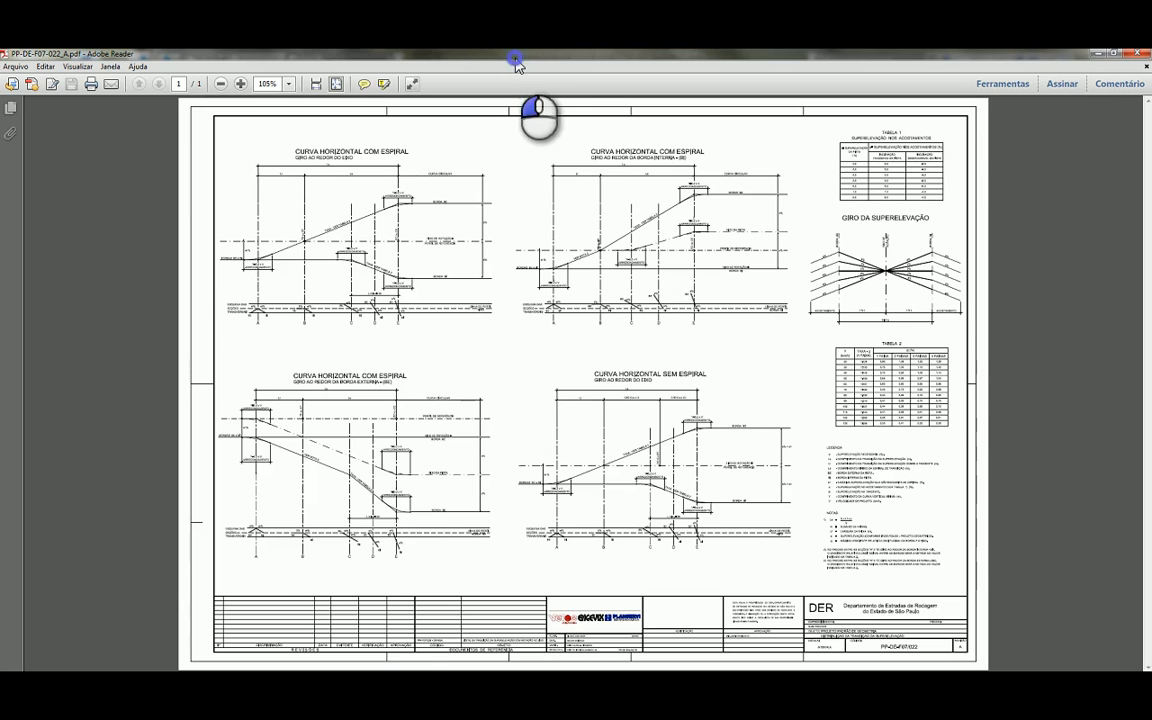
# Step: Examine the title block and the shoulder superelevation table in the DER standard PP-DE-F07-022_A.pdf in Adobe Reader
pyautogui.doubleClick(516, 65)
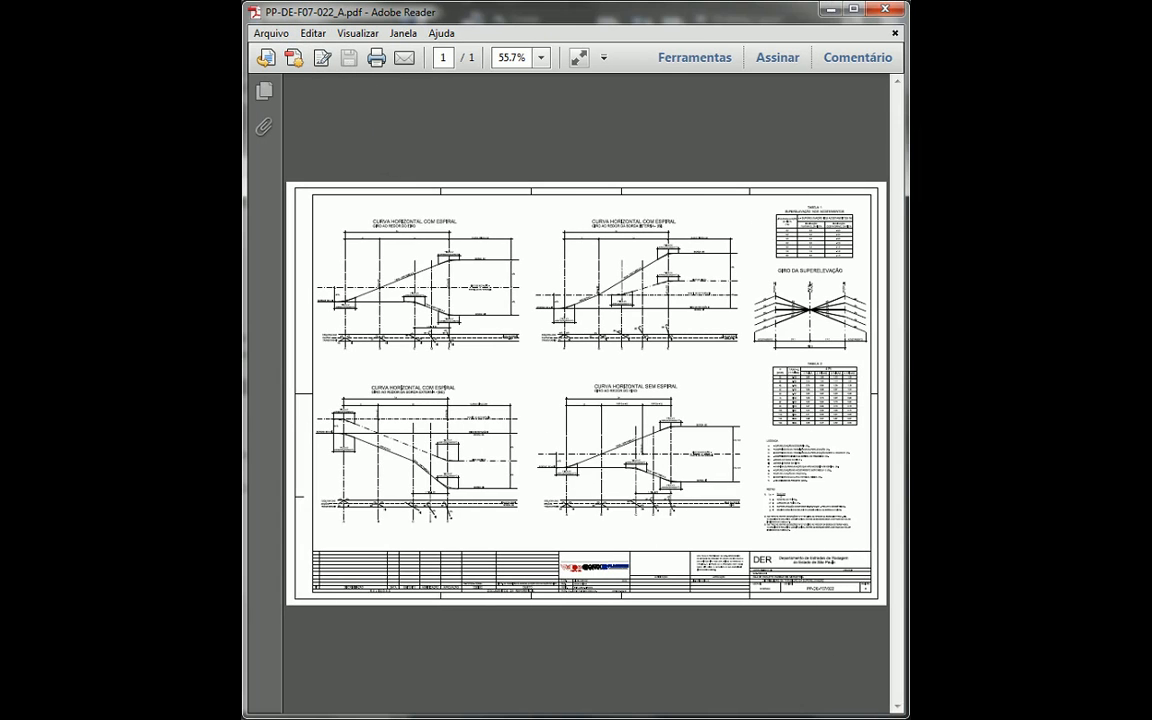
pyautogui.moveTo(899, 709); pyautogui.dragTo(1151, 709)
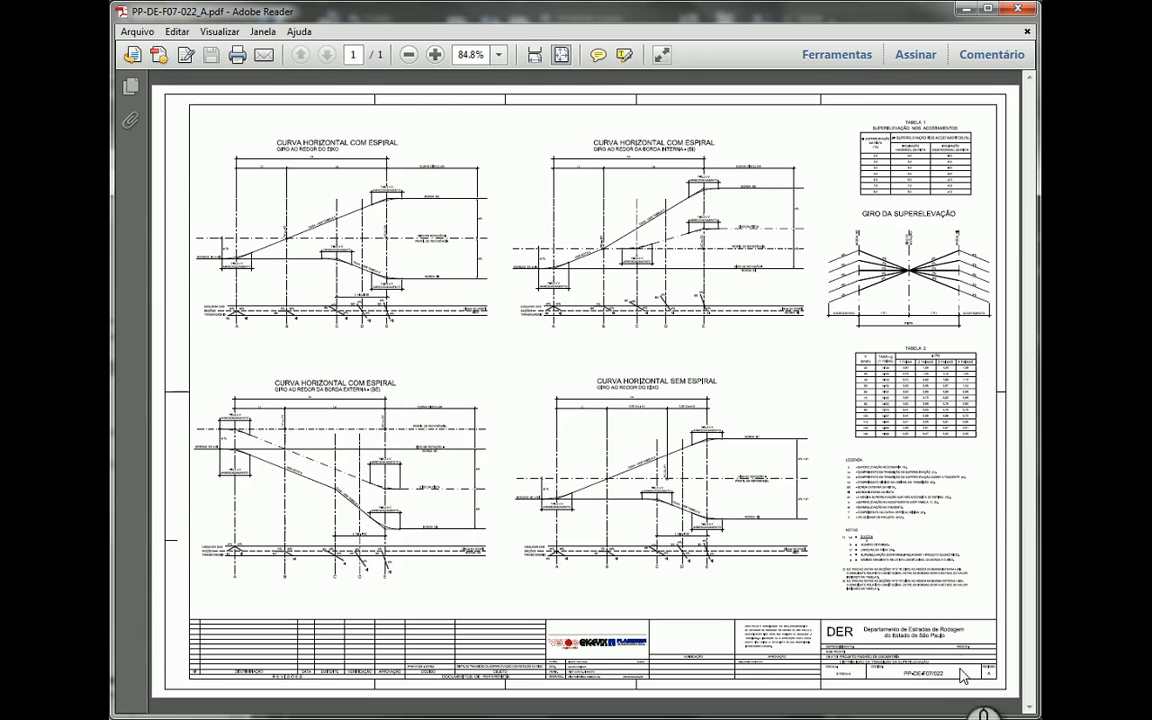
pyautogui.keyDown('ctrl'); pyautogui.scroll(7, 928, 677); pyautogui.keyUp('ctrl')
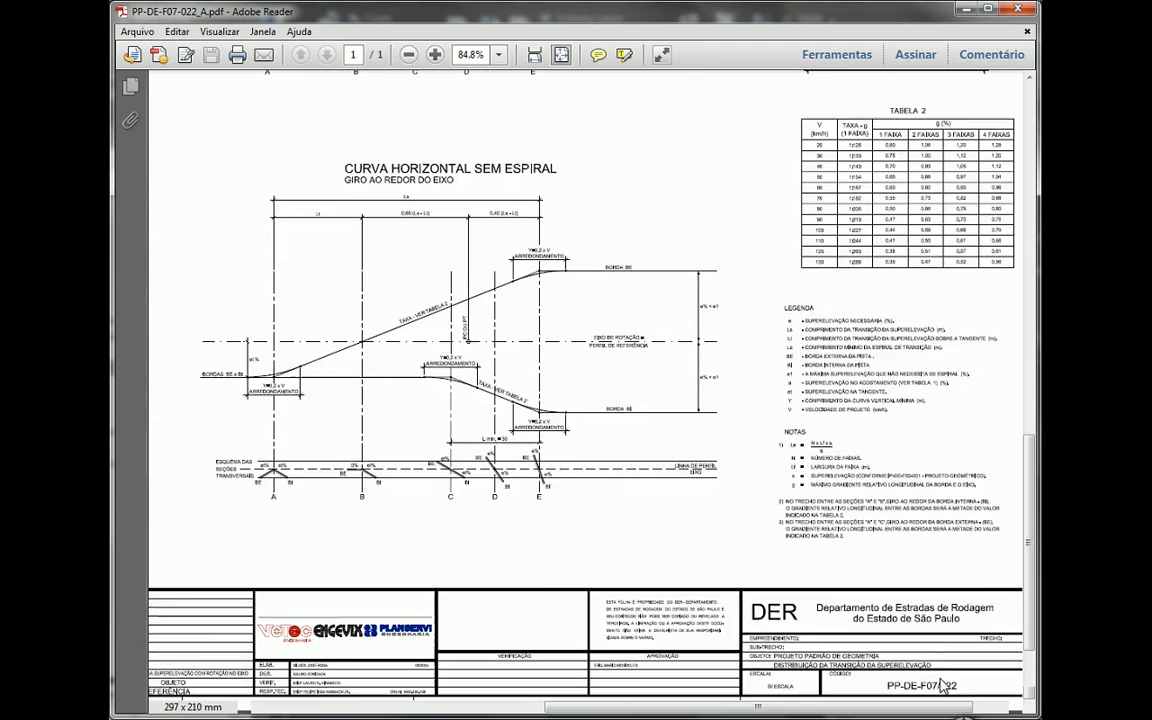
pyautogui.scroll(-1, 758, 519)
pyautogui.scroll(-1, 758, 519)
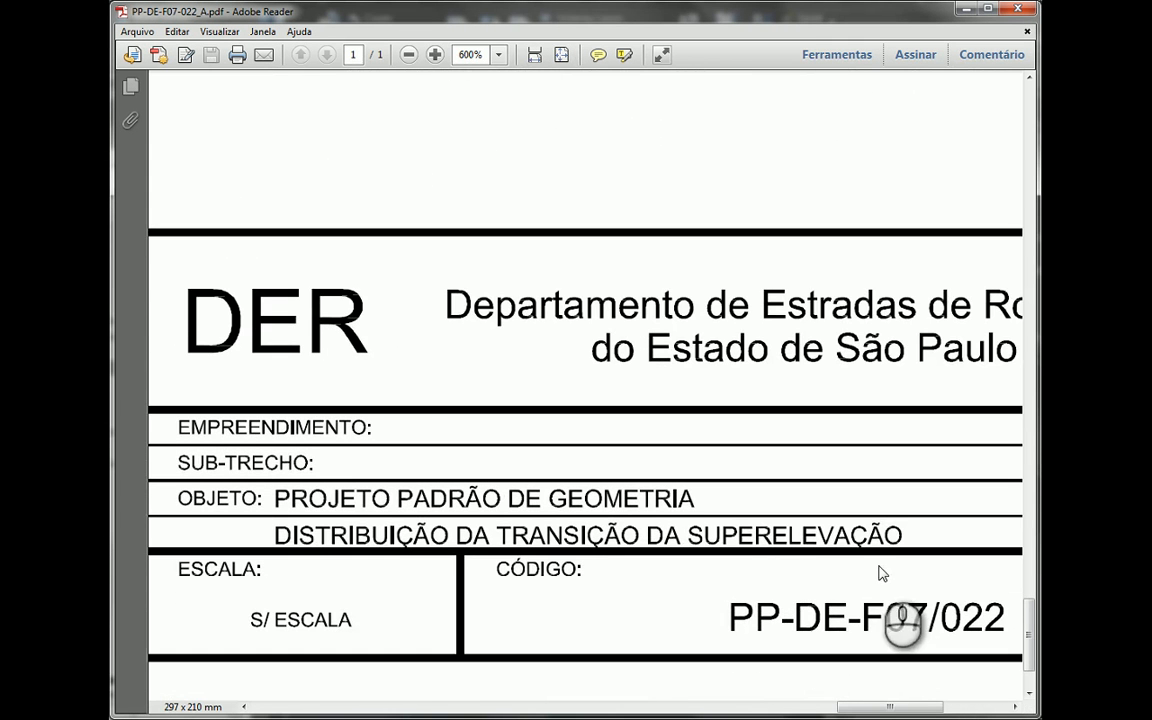
pyautogui.hscroll(3, 930, 712)
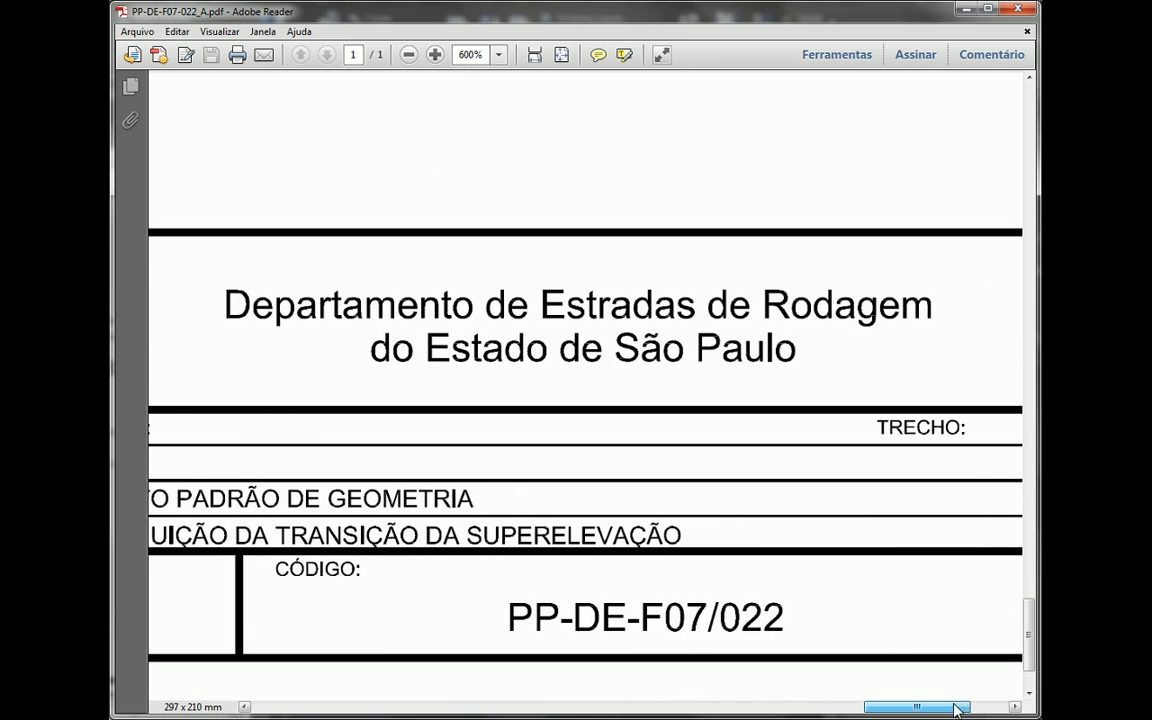
pyautogui.moveTo(1029, 648); pyautogui.dragTo(1000, 200)
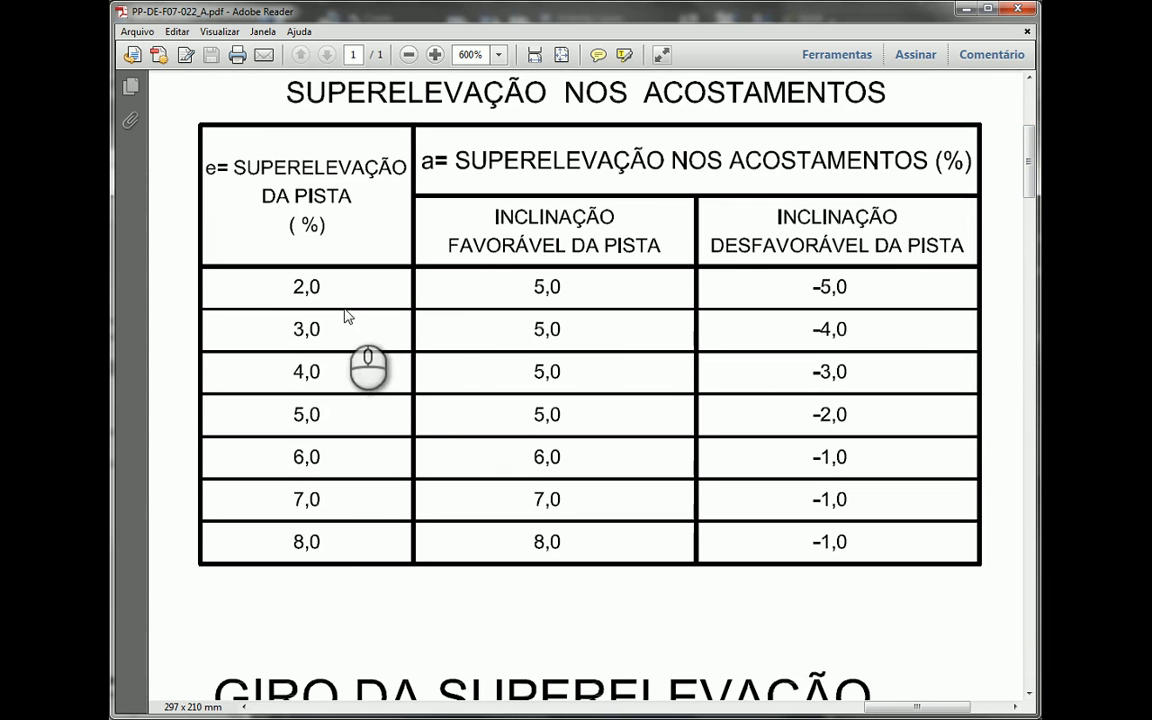
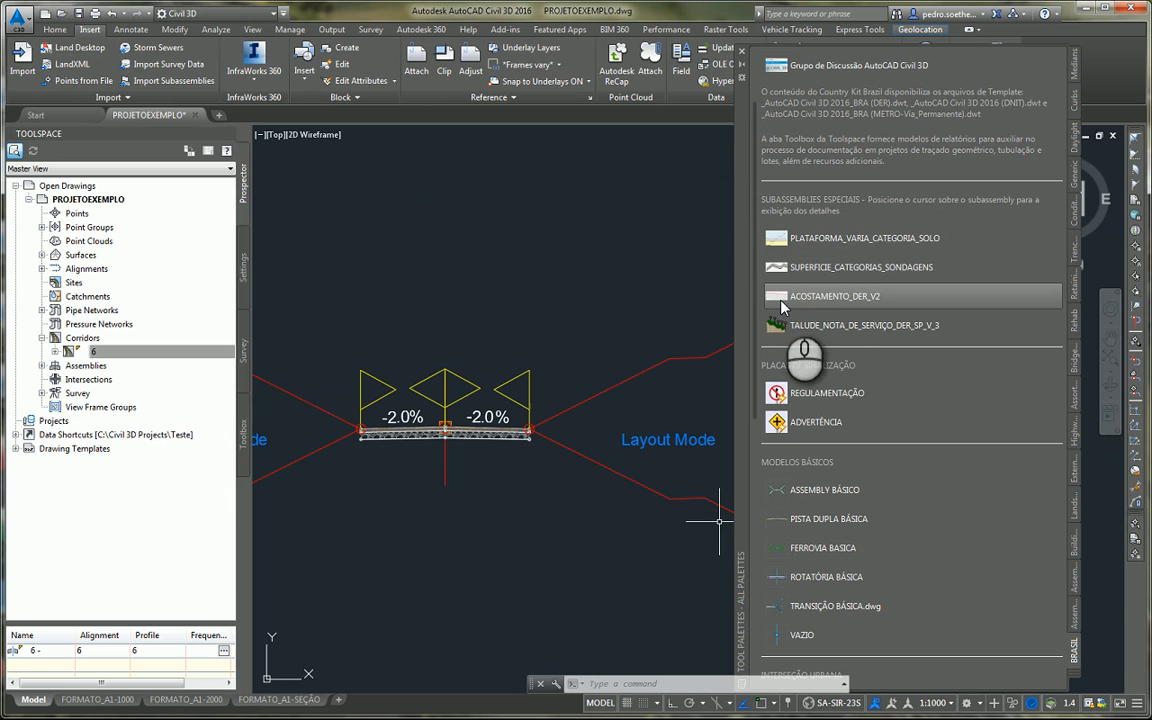
# Step: Attach the ACOSTAMENTO_DER_V2 shoulder subassembly to the outer top edge of both the left and right lanes in the assembly
pyautogui.click(826, 298)
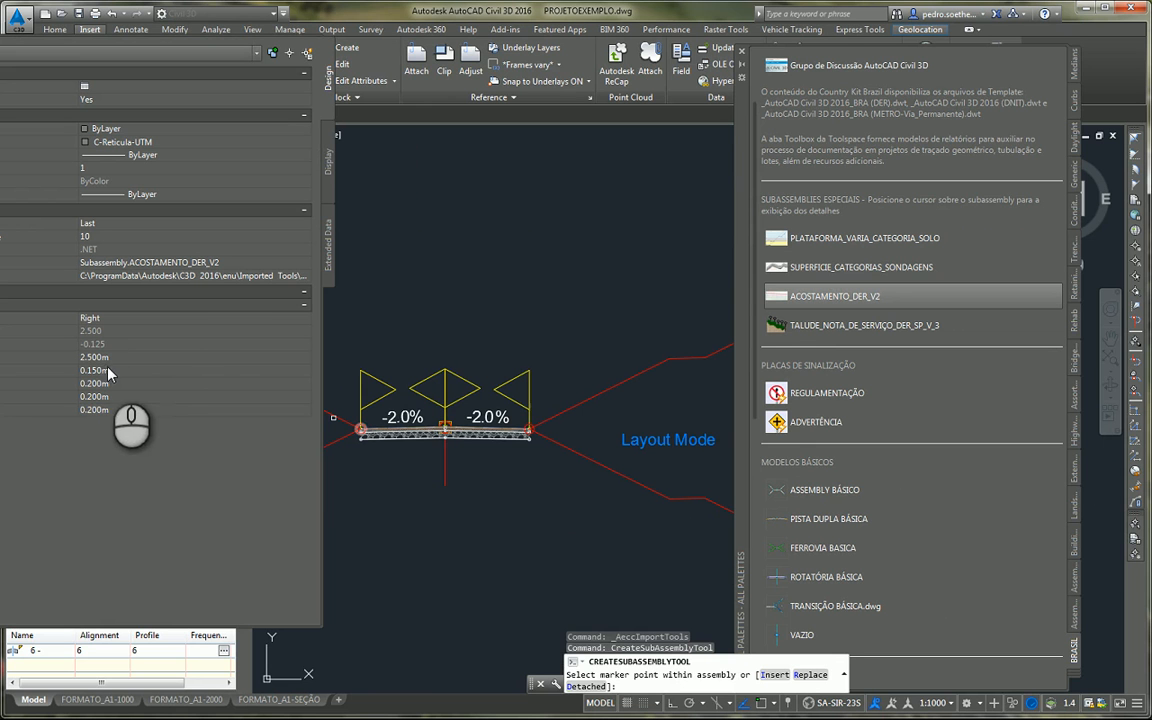
pyautogui.moveTo(2, 194)
pyautogui.mouseDown()
pyautogui.moveTo(94, 220)
pyautogui.moveTo(161, 324)
pyautogui.moveTo(433, 362)
pyautogui.moveTo(345, 300)
pyautogui.mouseUp()
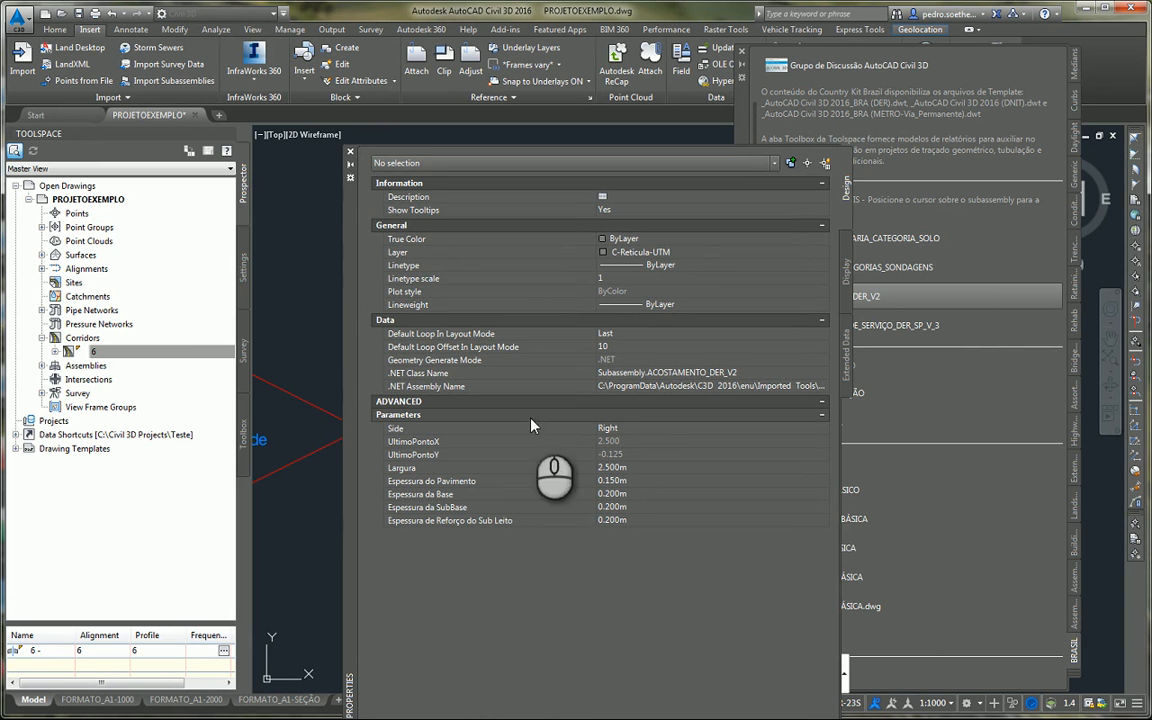
pyautogui.moveTo(343, 146); pyautogui.dragTo(533, 428)
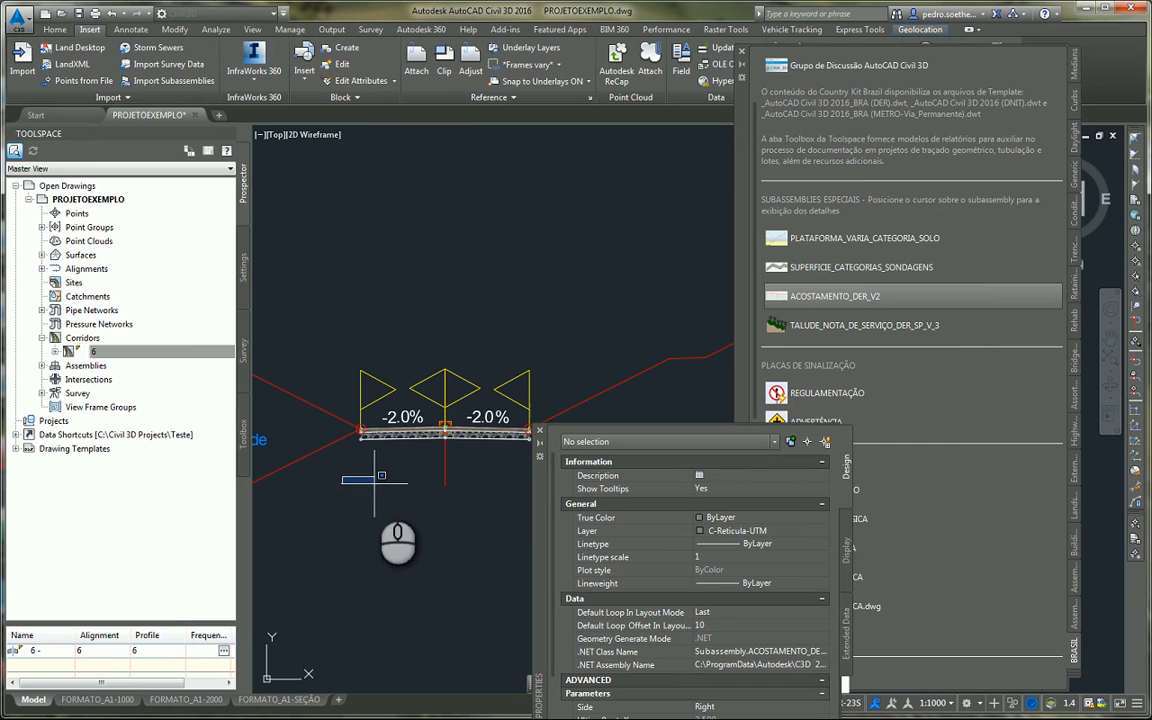
pyautogui.click(385, 489)
pyautogui.scroll(5, 367, 497)
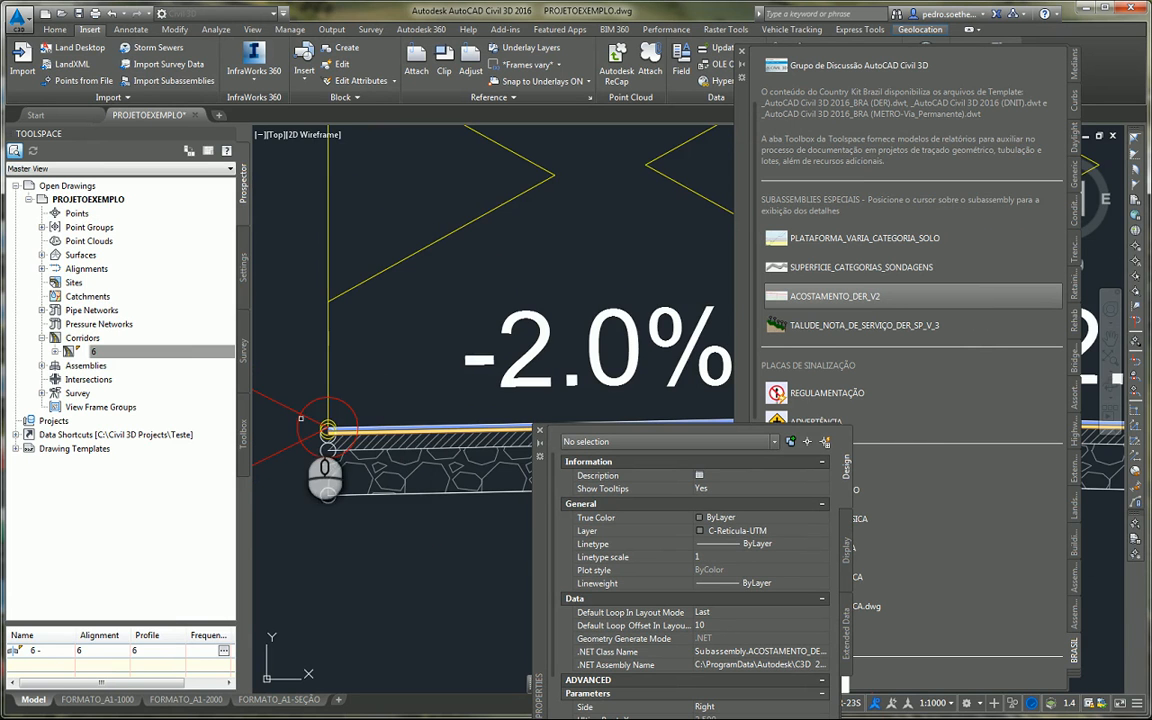
pyautogui.scroll(-5, 386, 400)
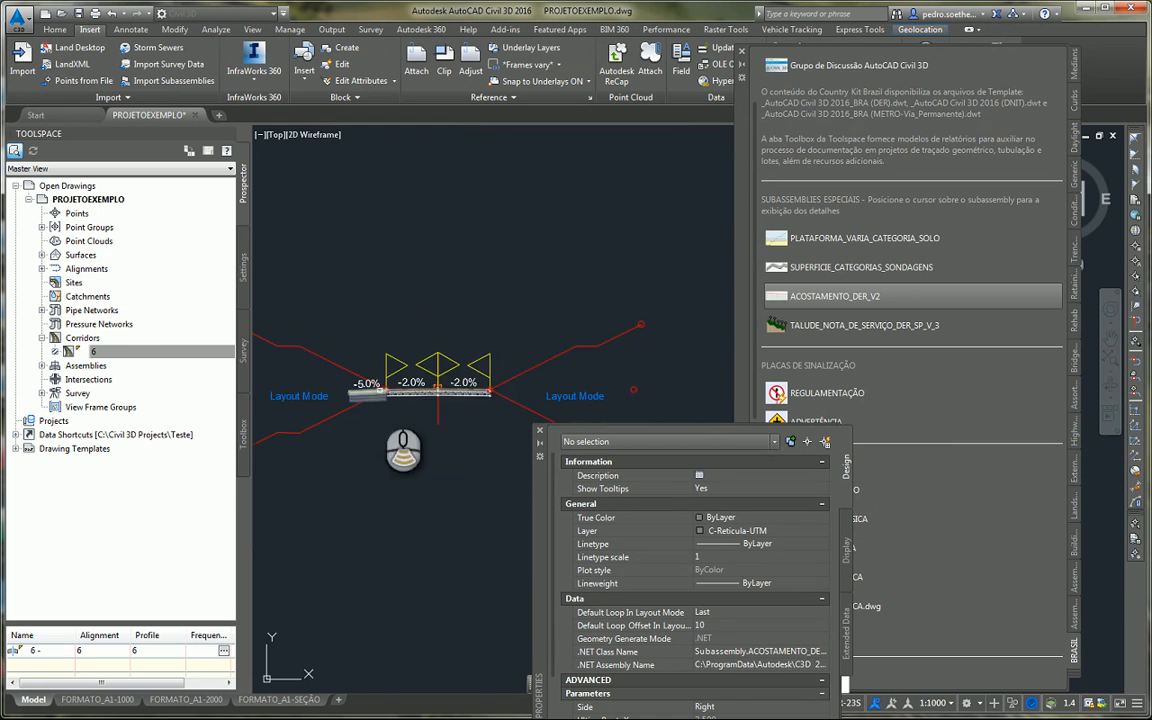
pyautogui.scroll(5, 480, 400)
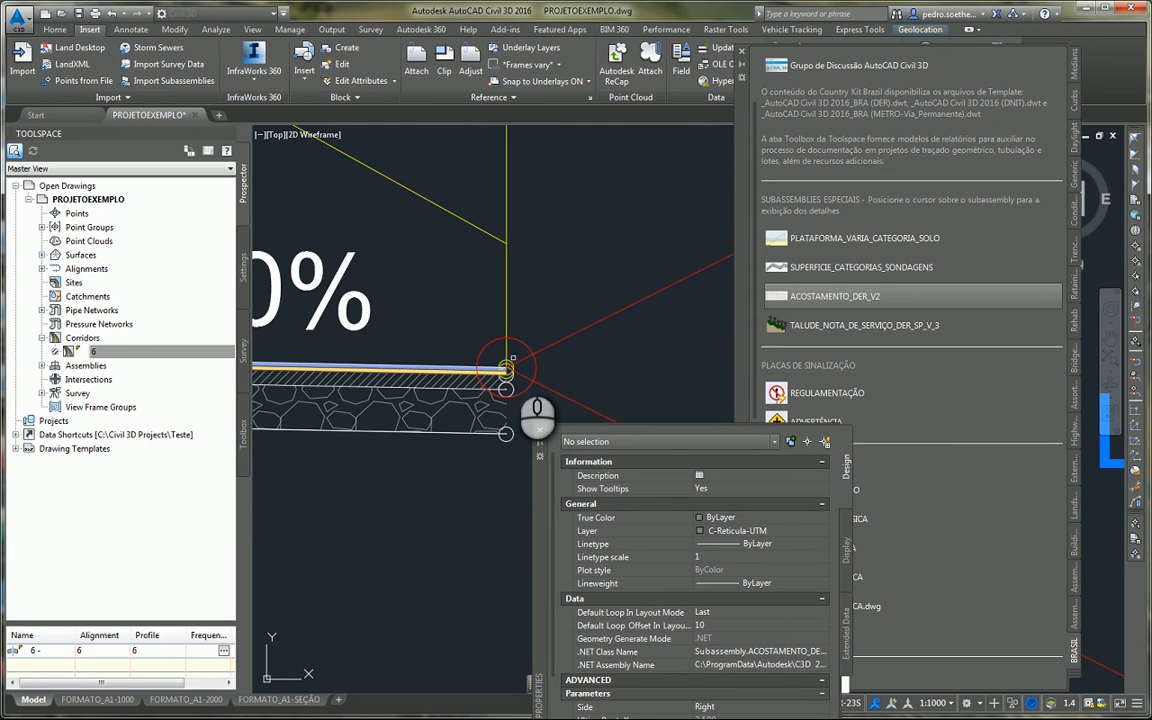
pyautogui.rightClick(525, 342)
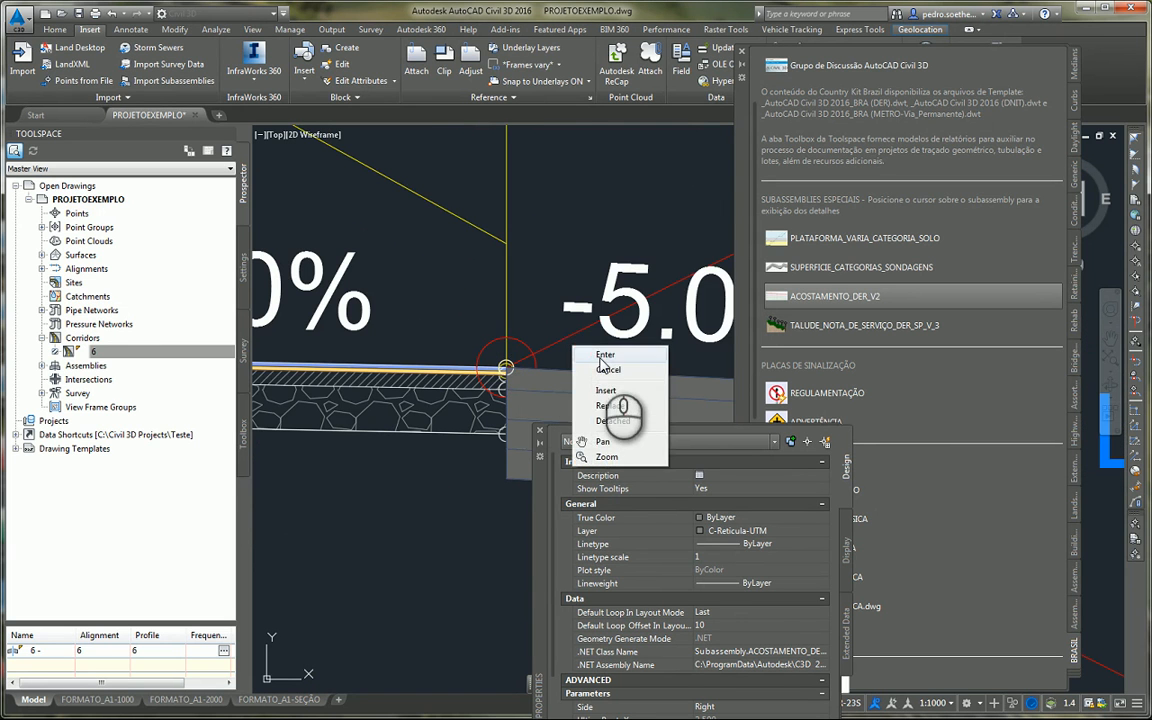
pyautogui.click(607, 369)
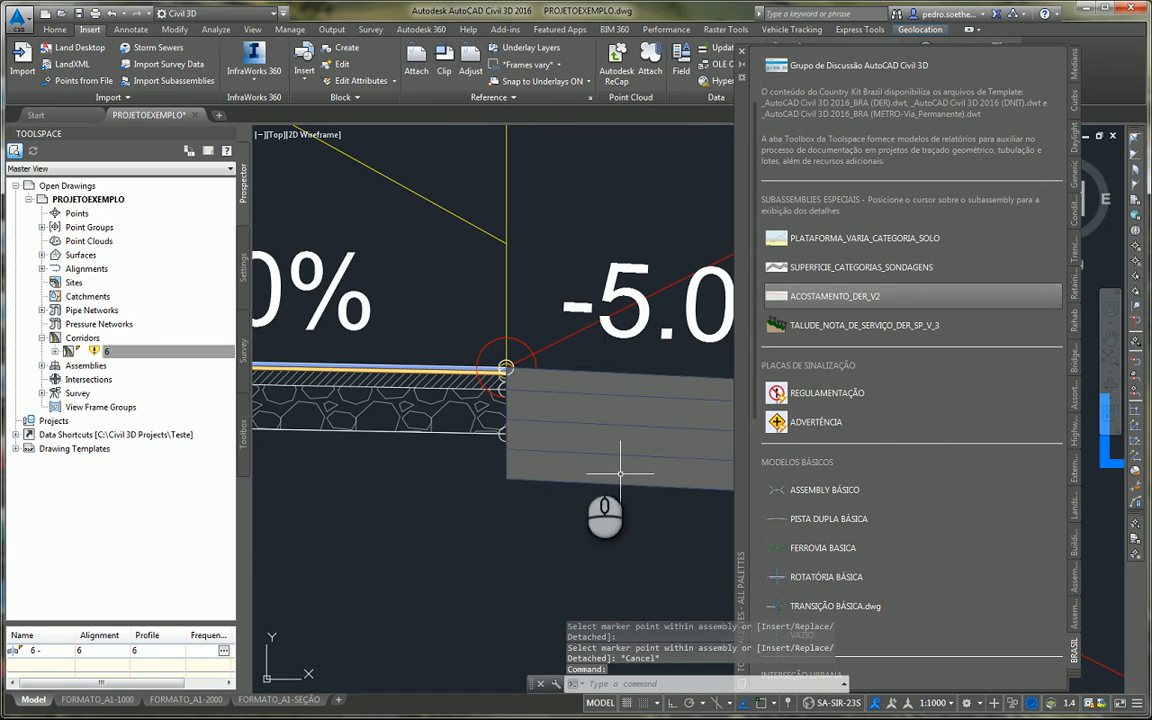
# Step: Move the right slope subassembly from the lane edge to the outer top edge of the right shoulder
pyautogui.scroll(-5, 519, 437)
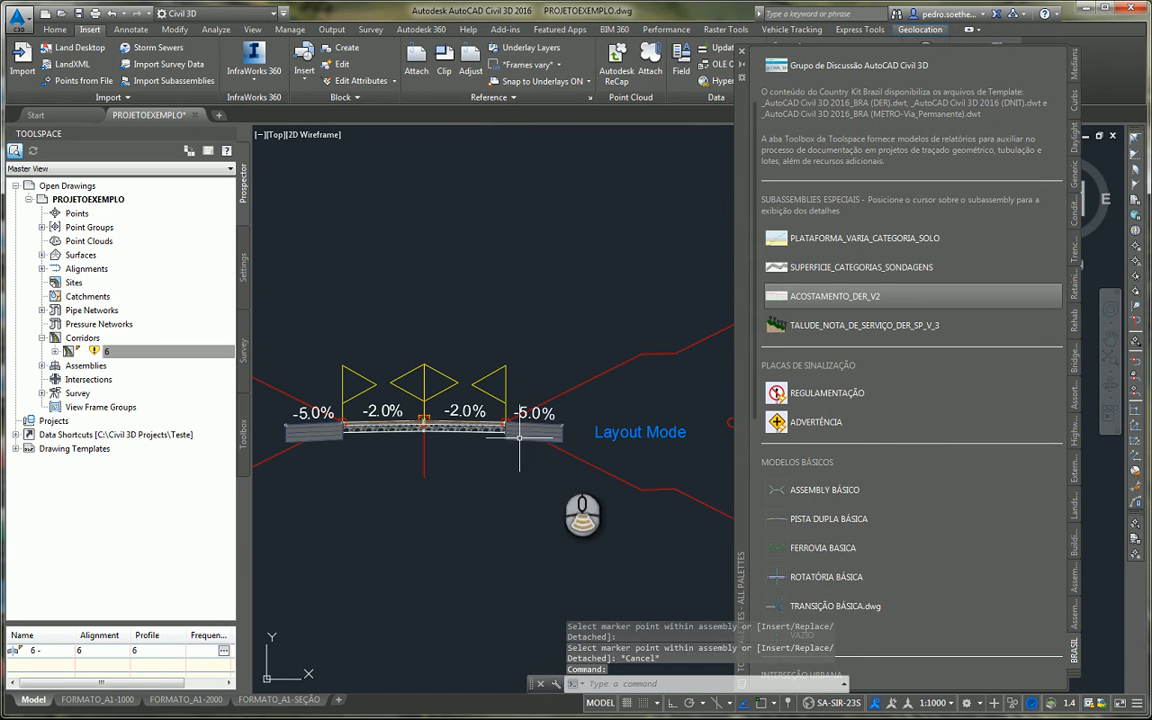
pyautogui.click(578, 462)
pyautogui.rightClick(519, 473)
pyautogui.click(581, 363)
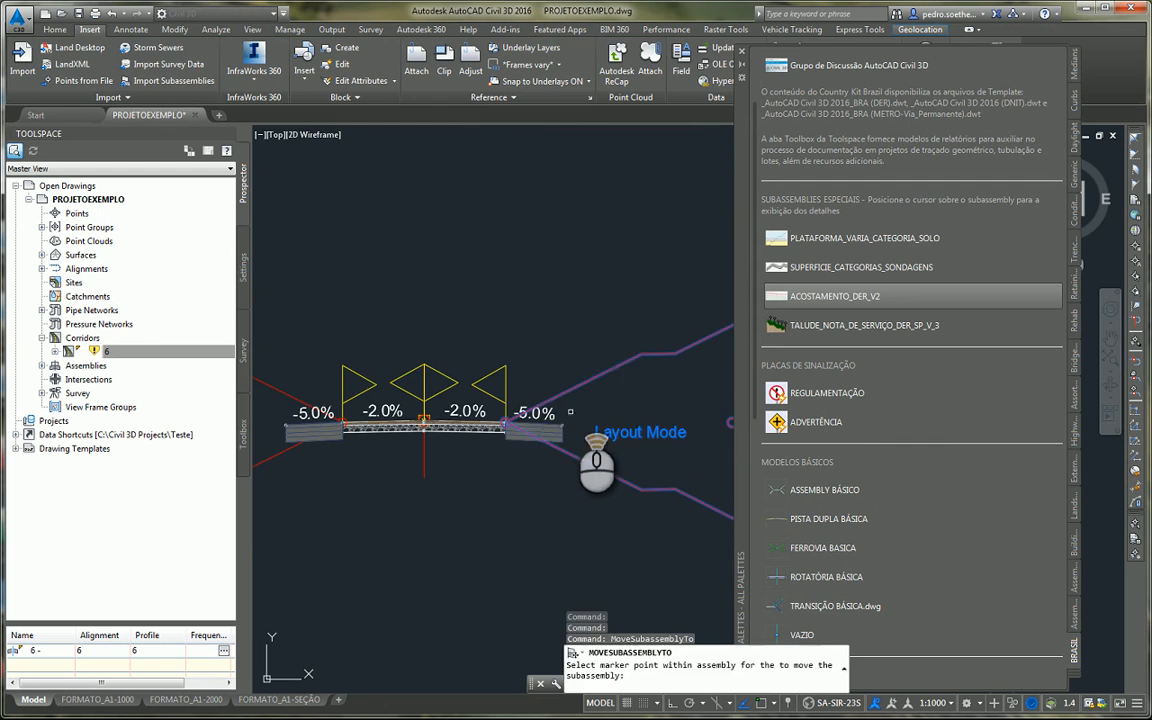
pyautogui.scroll(4, 543, 445)
pyautogui.click(543, 445)
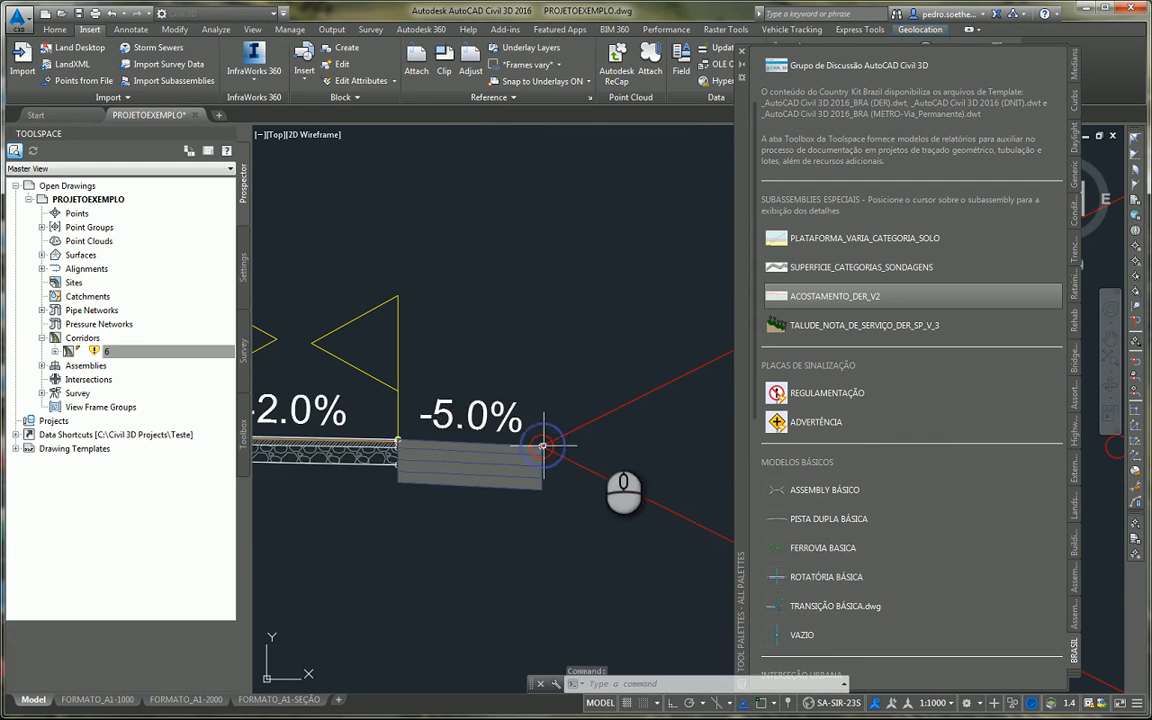
# Step: Move the left slope subassembly from the lane edge to the outer top edge of the left shoulder
pyautogui.scroll(-4, 450, 450)
pyautogui.click(392, 470)
pyautogui.rightClick(392, 470)
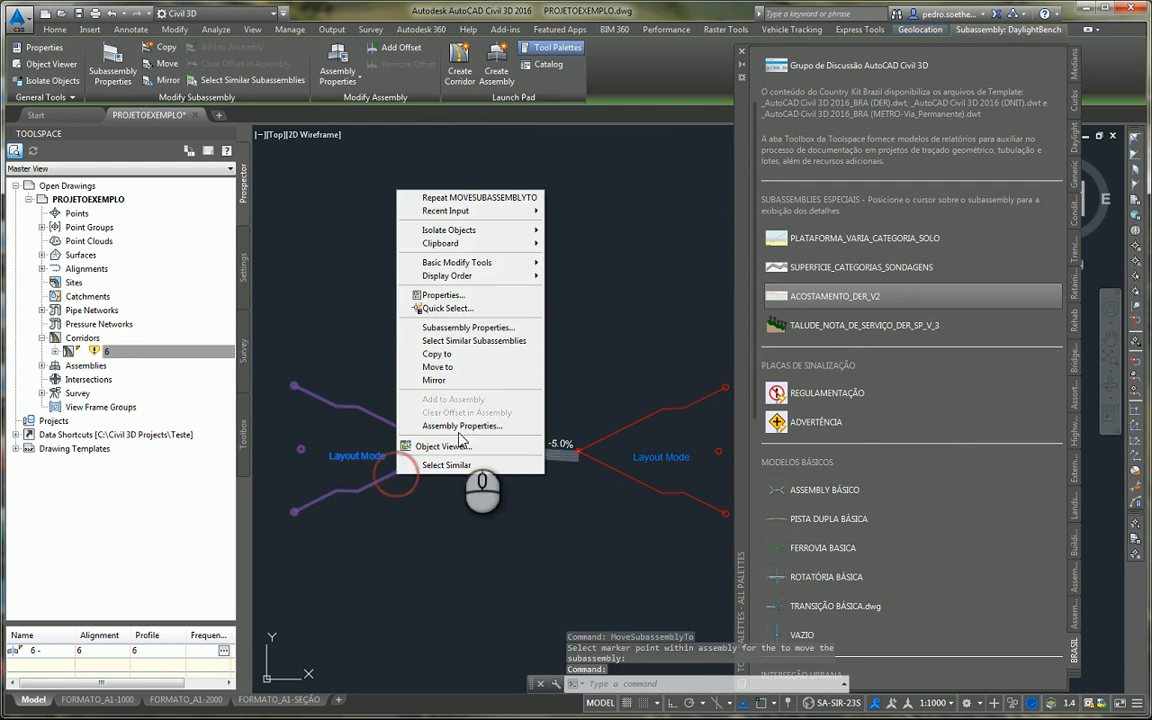
pyautogui.click(441, 367)
pyautogui.scroll(5, 405, 450)
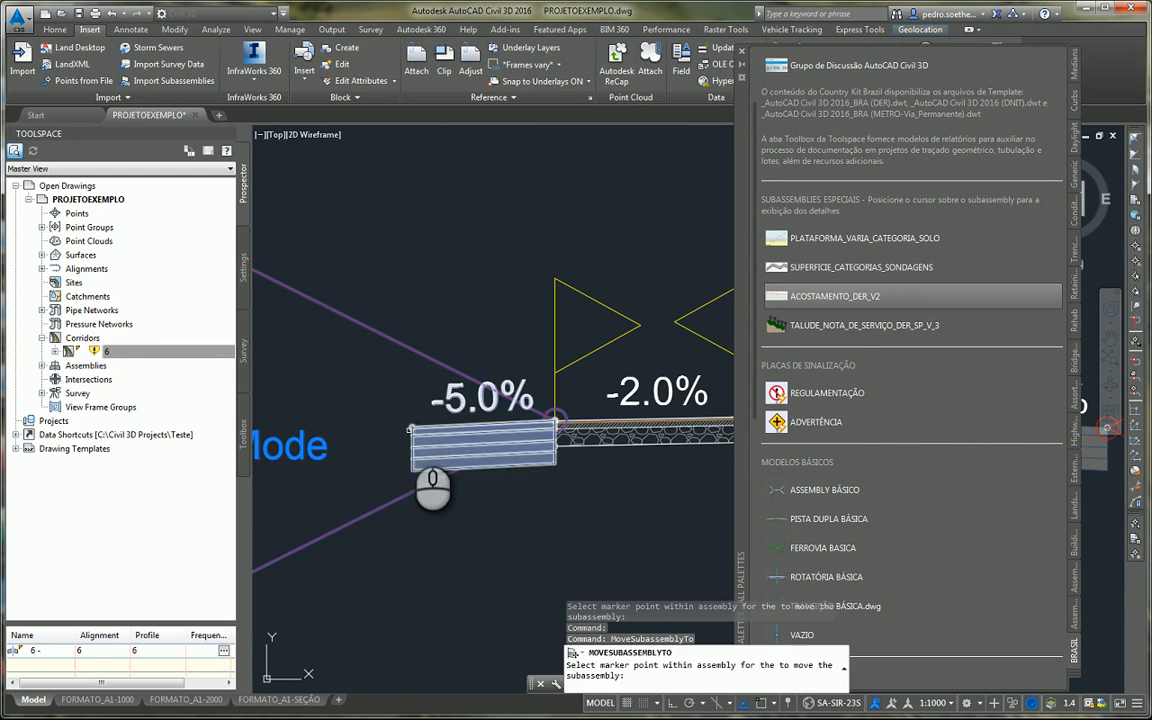
pyautogui.click(412, 430)
# Step: Set AIW_Existing_Ground as the surface target for all DaylightBench subassemblies in the properties of corridor 6
pyautogui.rightClick(127, 358)
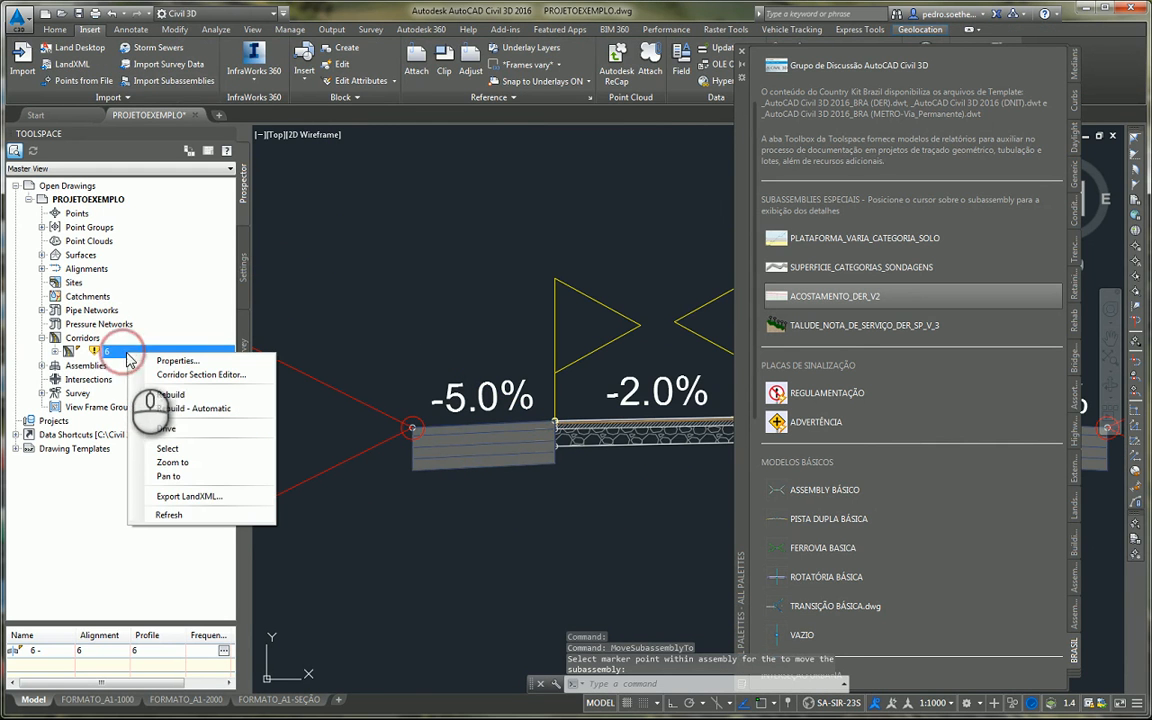
pyautogui.click(160, 361)
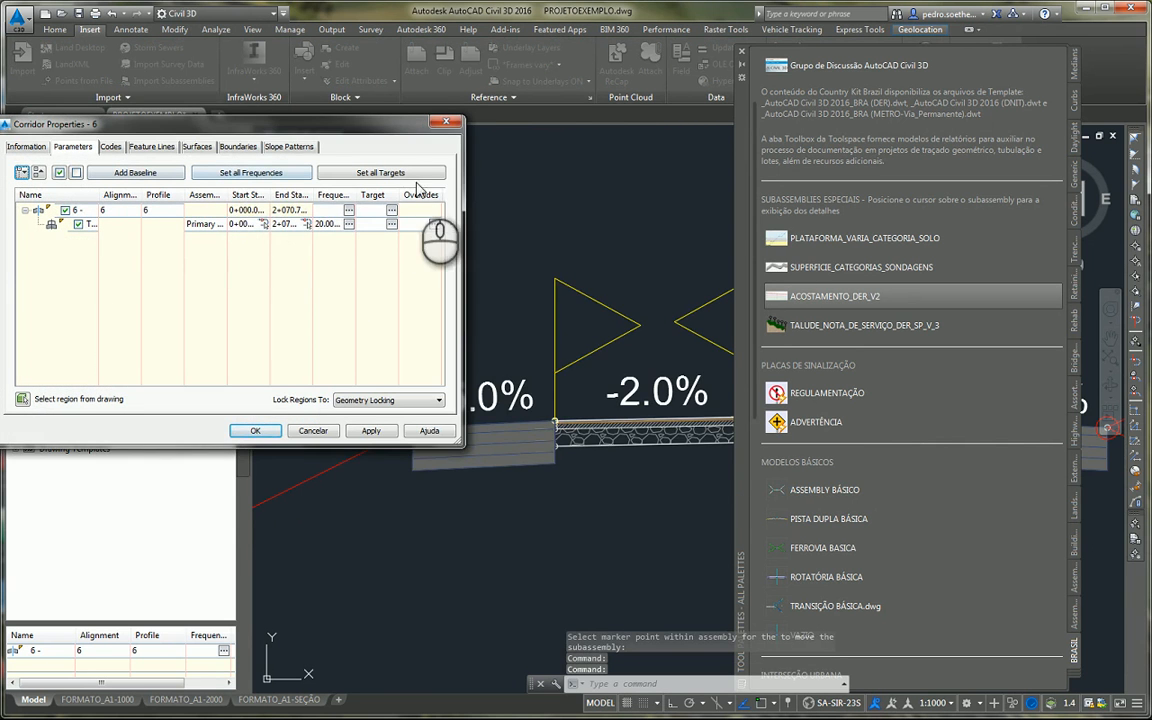
pyautogui.click(378, 172)
pyautogui.click(430, 294)
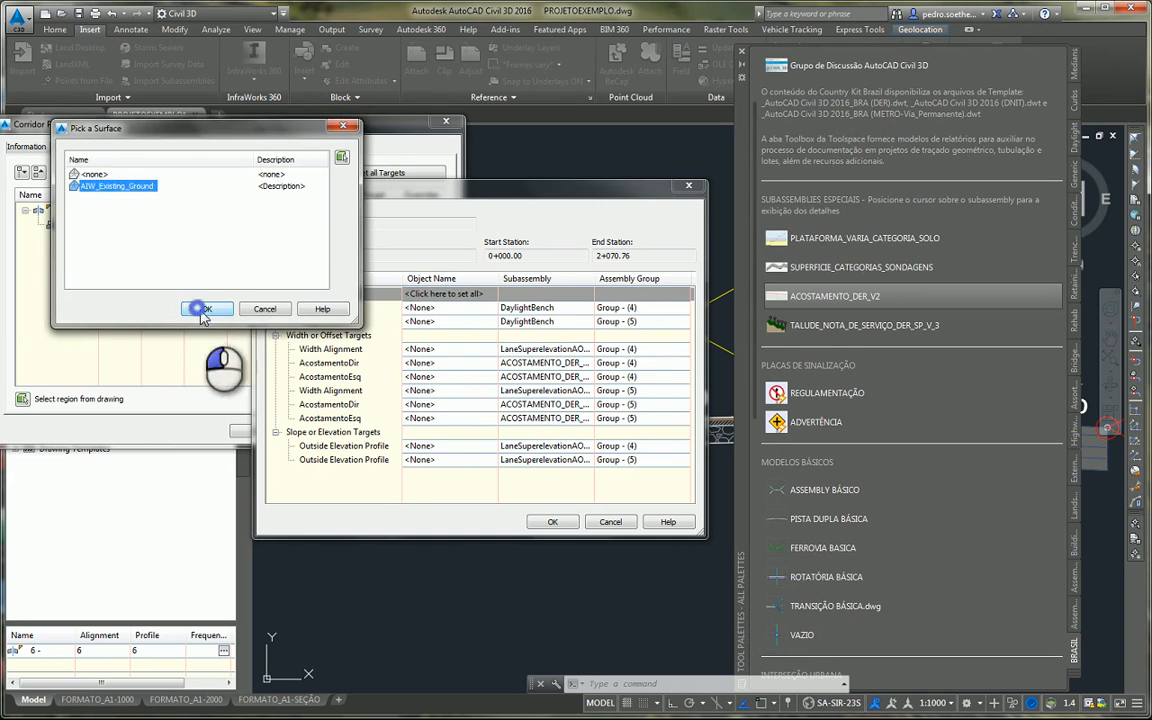
pyautogui.click(207, 308)
pyautogui.click(552, 521)
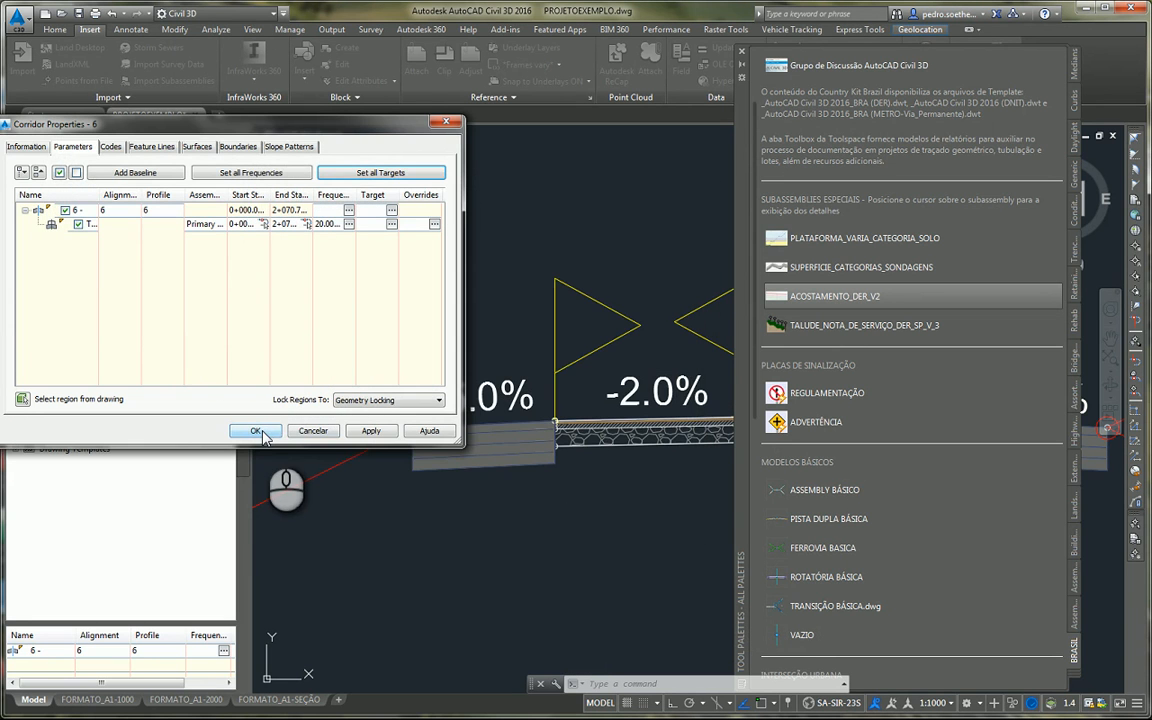
# Step: Check that the corridor surface uses the TOPO link code, apply the corridor properties and rebuild the corridor
pyautogui.moveTo(208, 123); pyautogui.dragTo(315, 155)
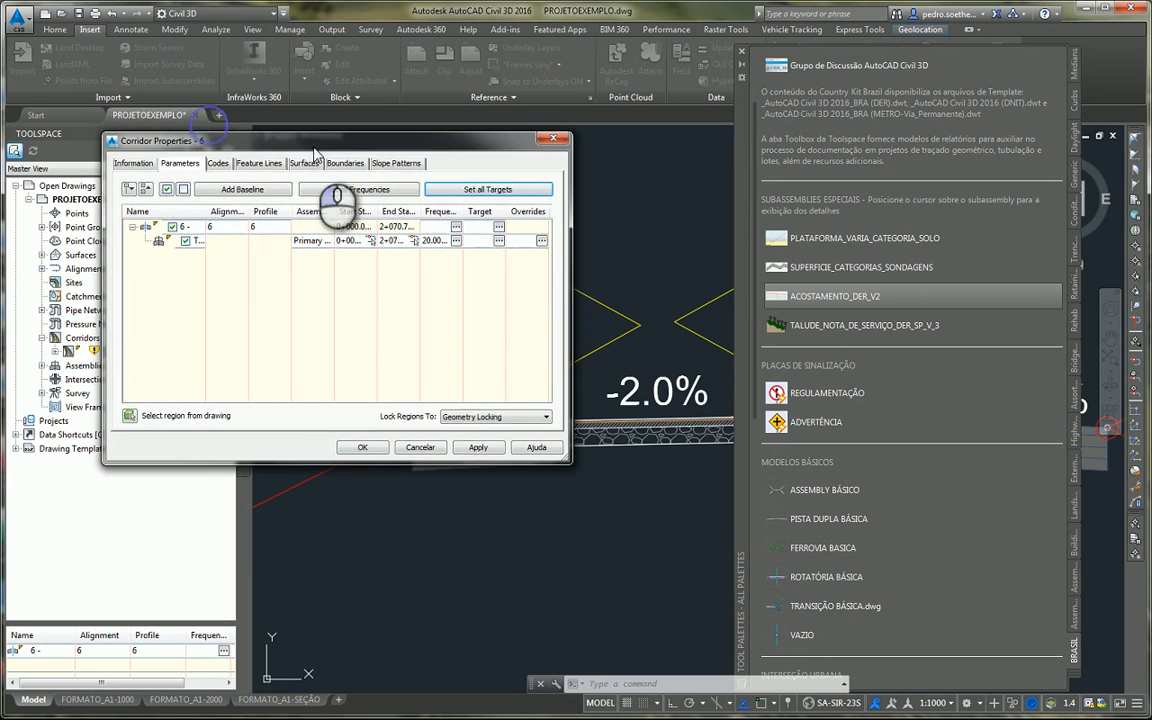
pyautogui.click(305, 164)
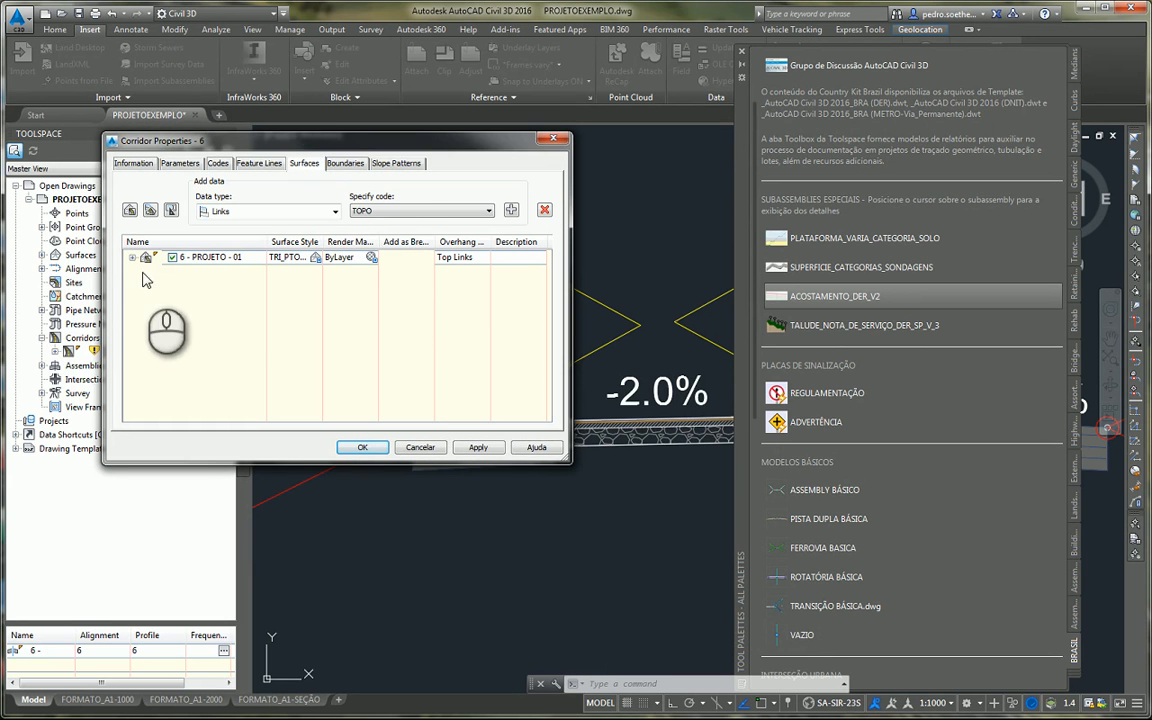
pyautogui.click(410, 211)
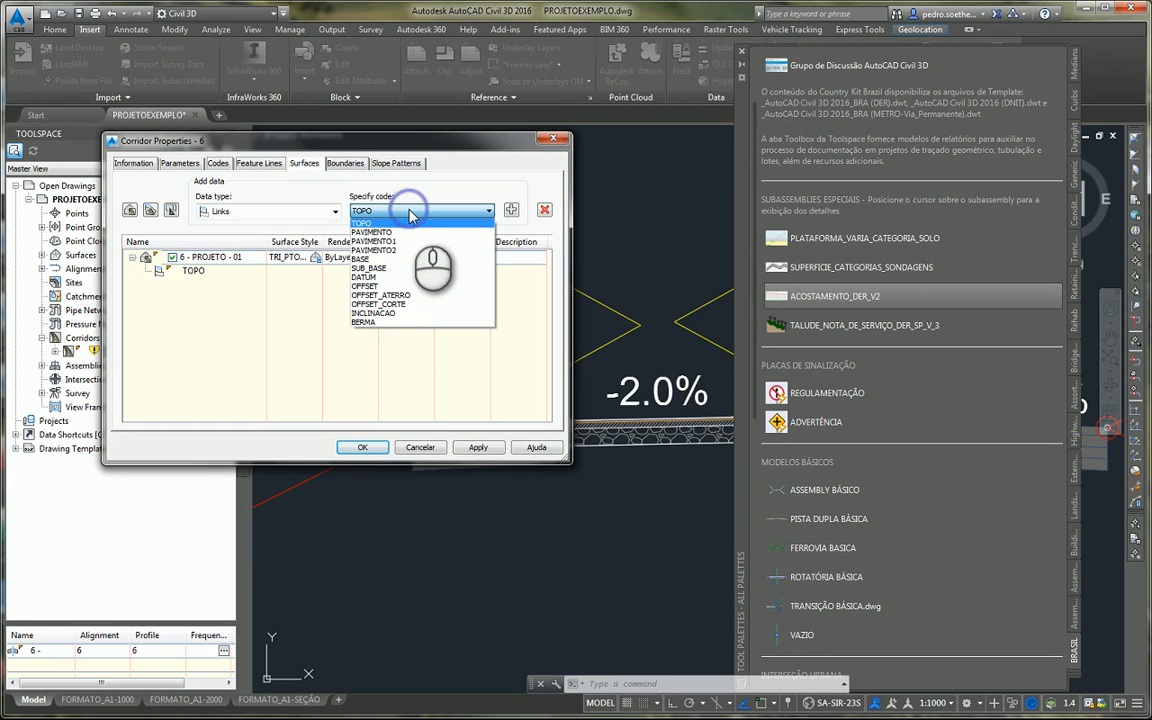
pyautogui.click(410, 220)
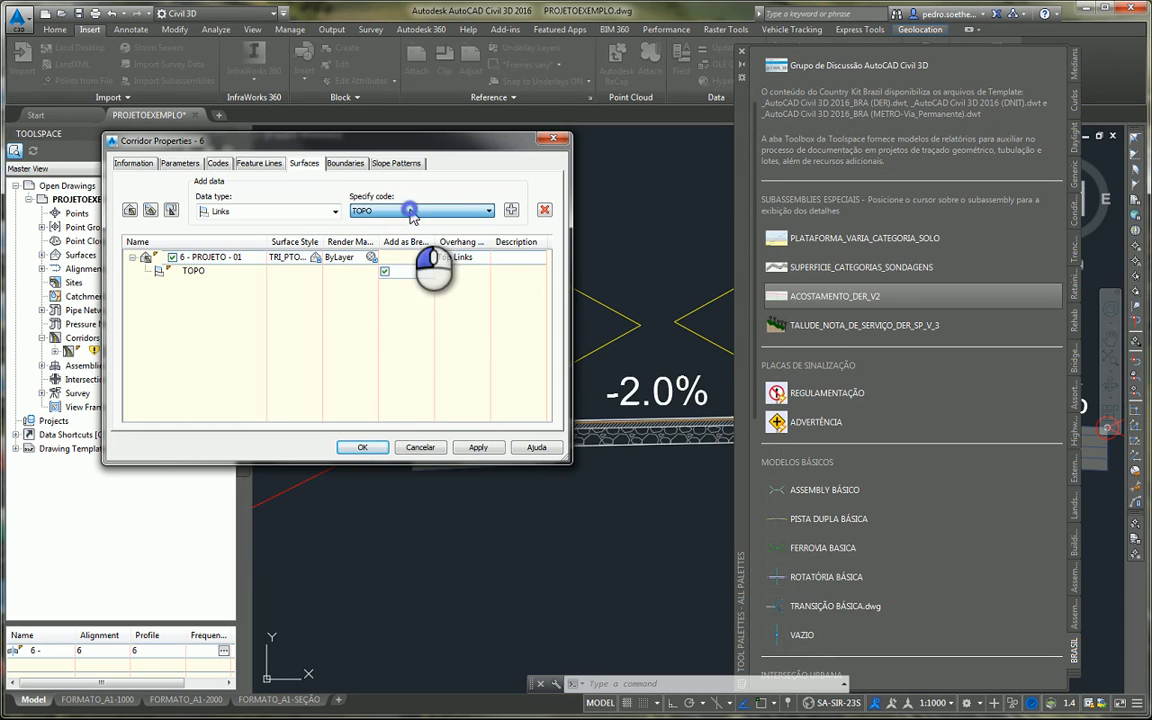
pyautogui.click(478, 447)
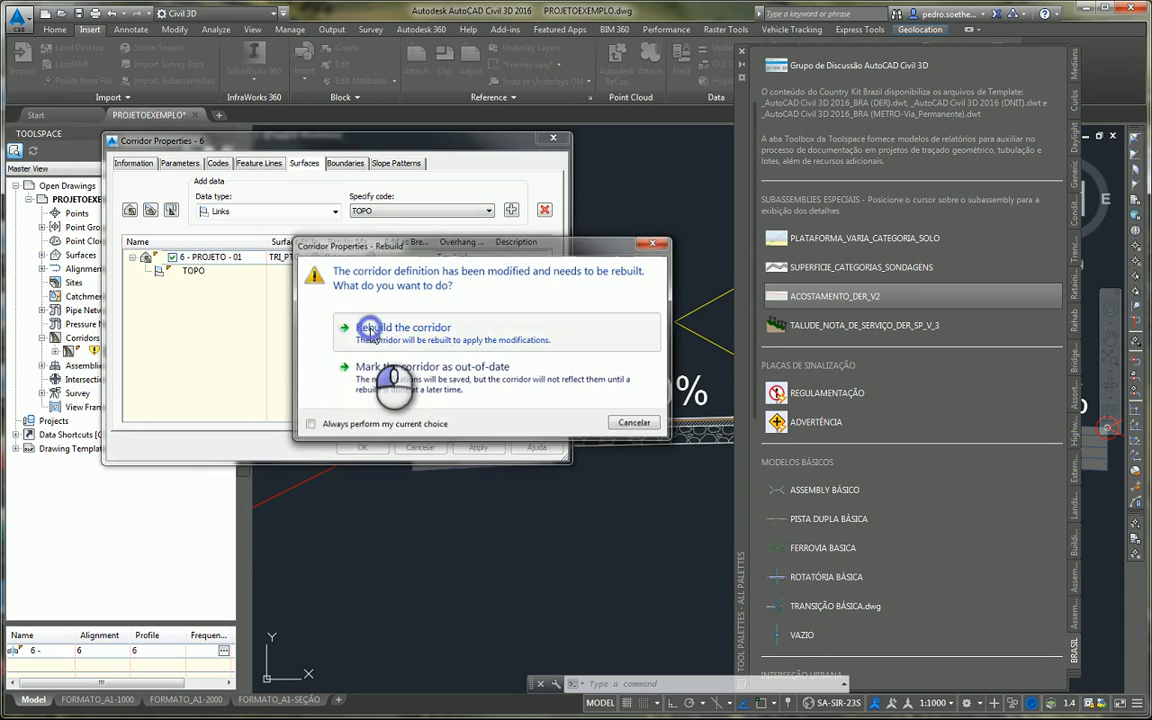
pyautogui.click(373, 328)
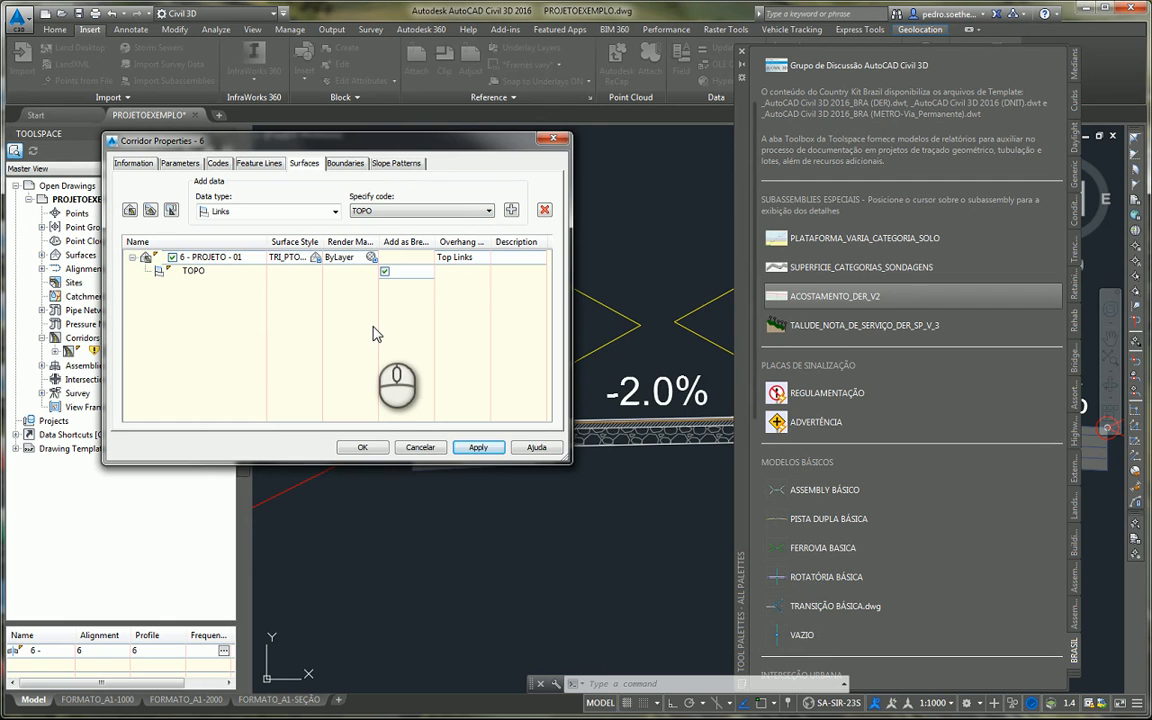
# Step: Review the link codes available for the corridor surface and accept the corridor properties
pyautogui.click(397, 212)
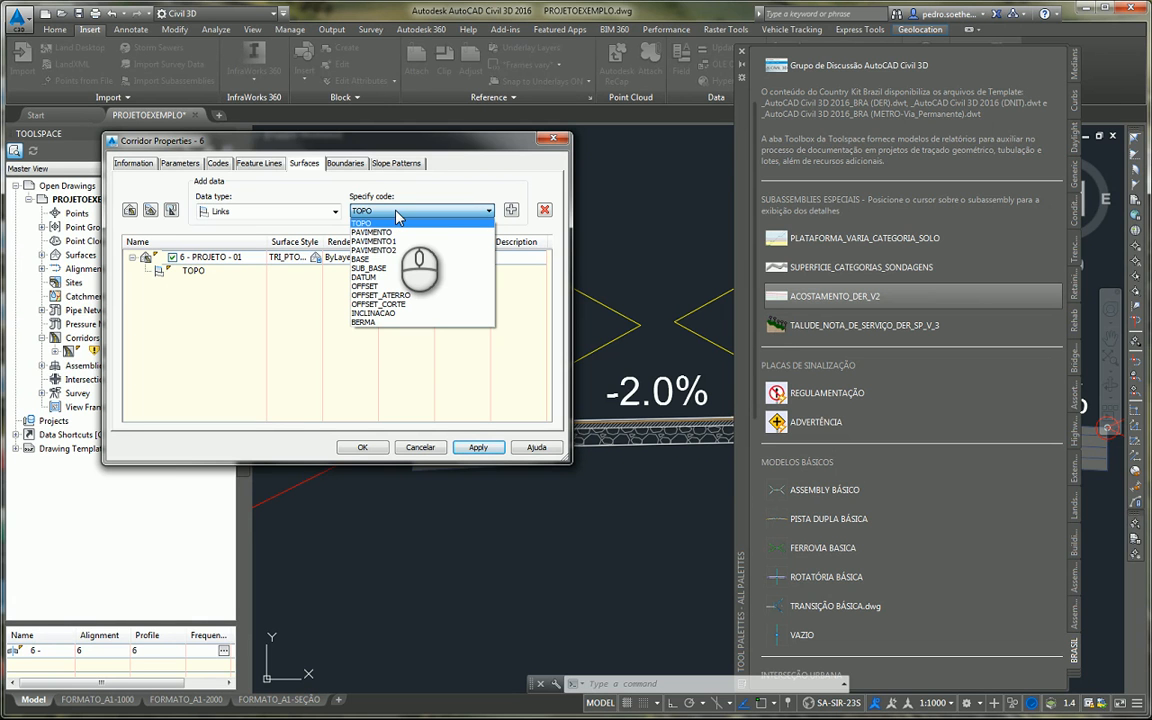
pyautogui.click(89, 345)
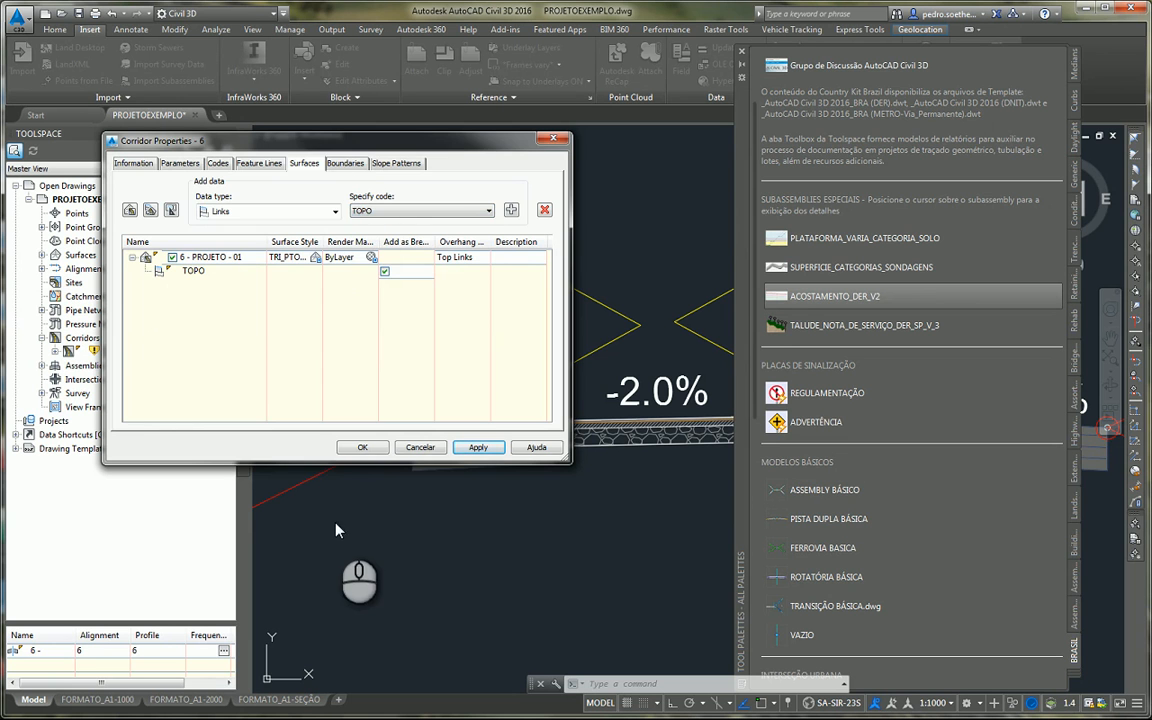
pyautogui.click(364, 448)
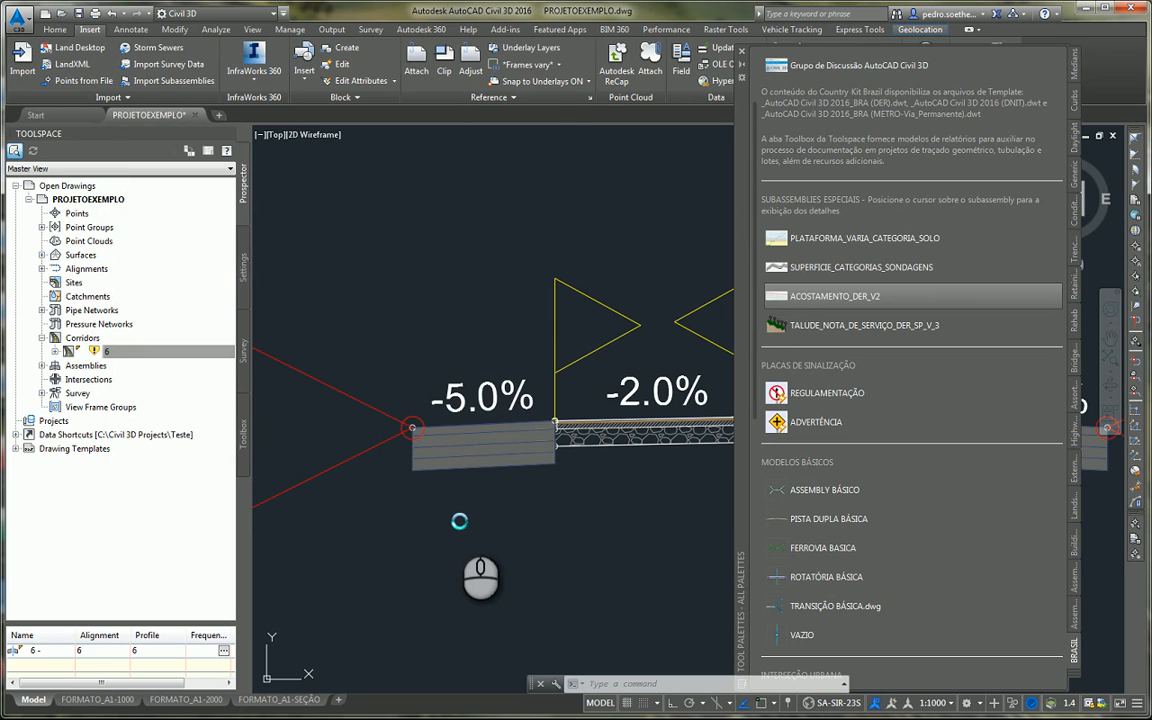
# Step: Examine the lane and shoulder slope labels in two neighbouring cut cross sections of the rebuilt corridor
pyautogui.scroll(-10, 455, 518)
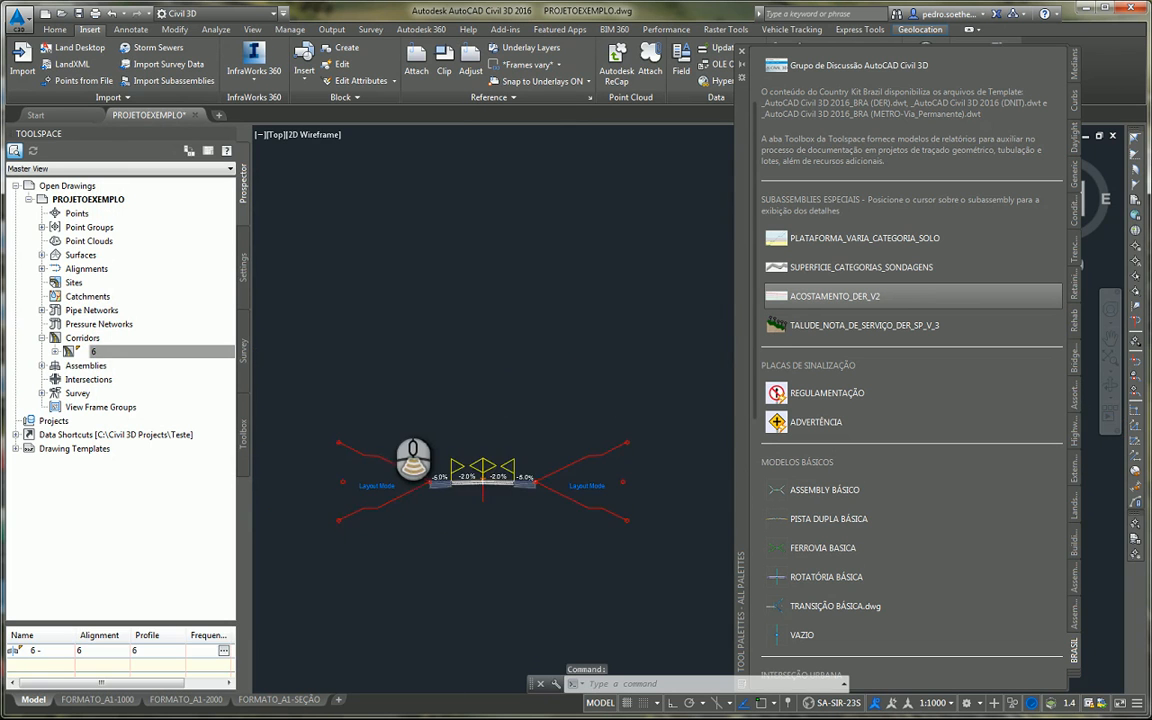
pyautogui.scroll(8, 480, 420)
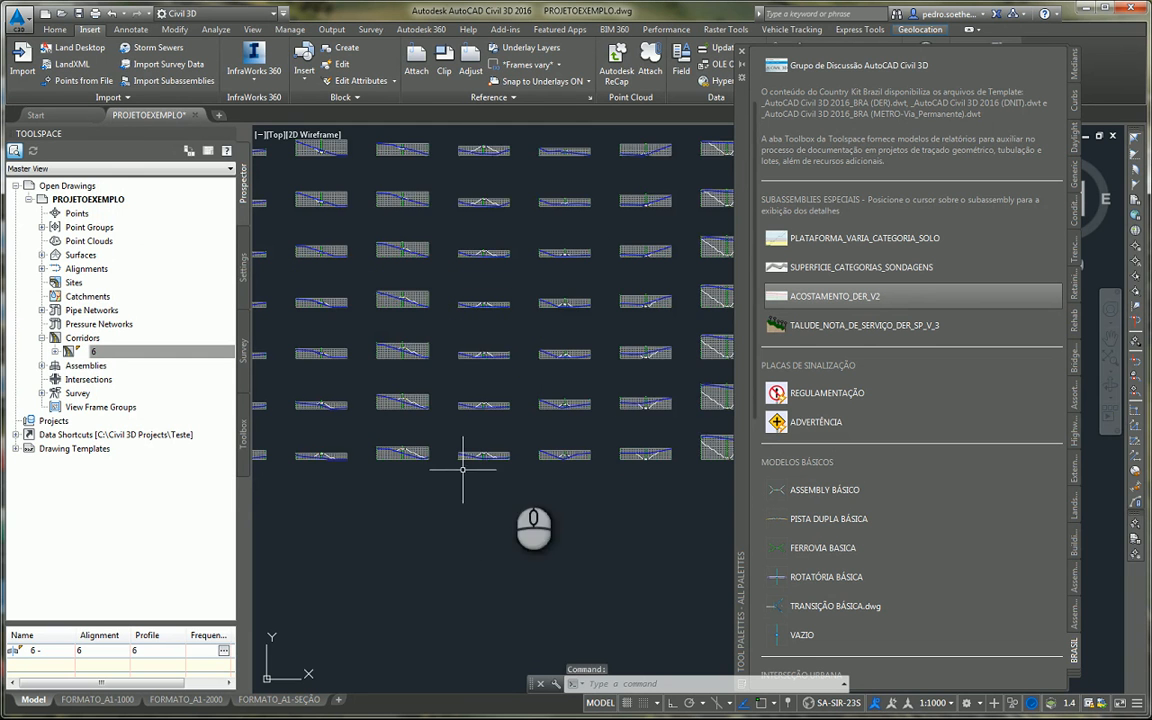
pyautogui.scroll(10, 636, 480)
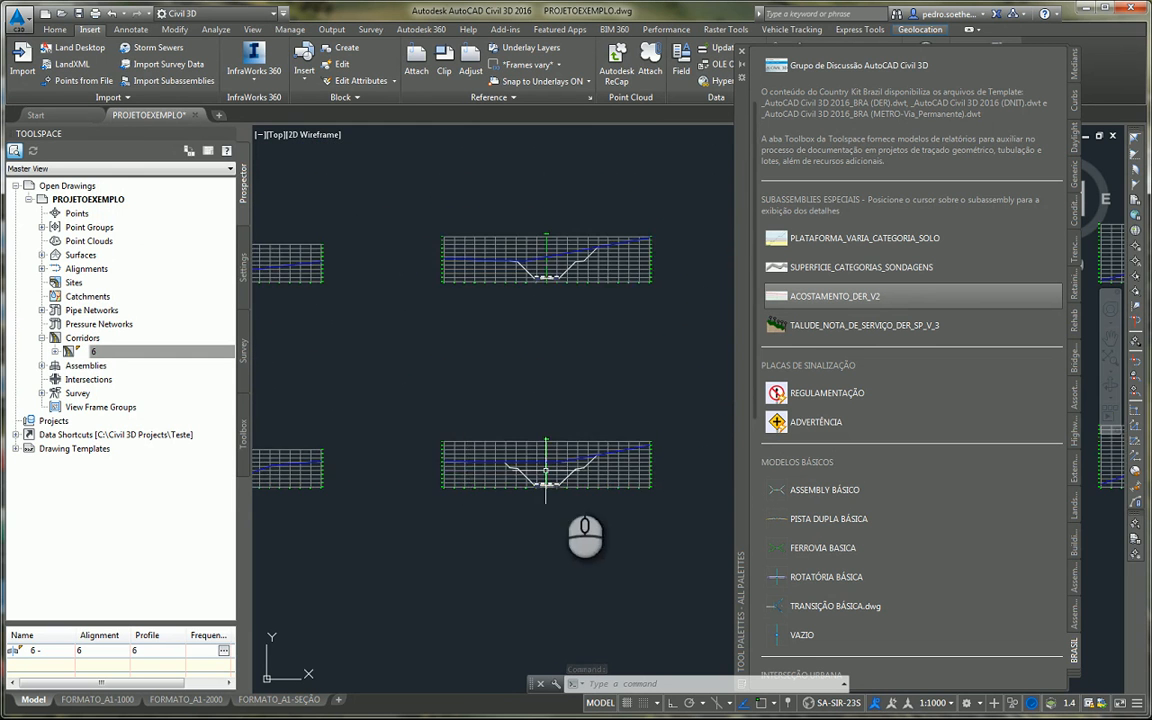
pyautogui.scroll(1, 468, 465)
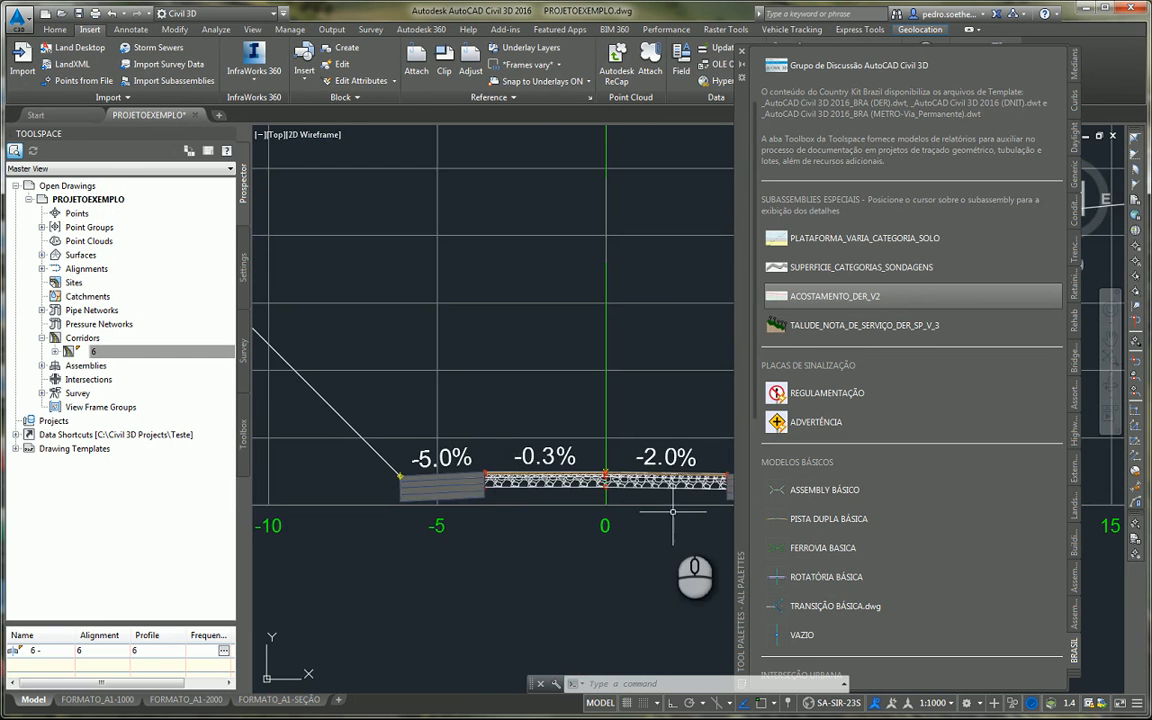
pyautogui.moveTo(660, 520); pyautogui.dragTo(507, 544, button='middle')
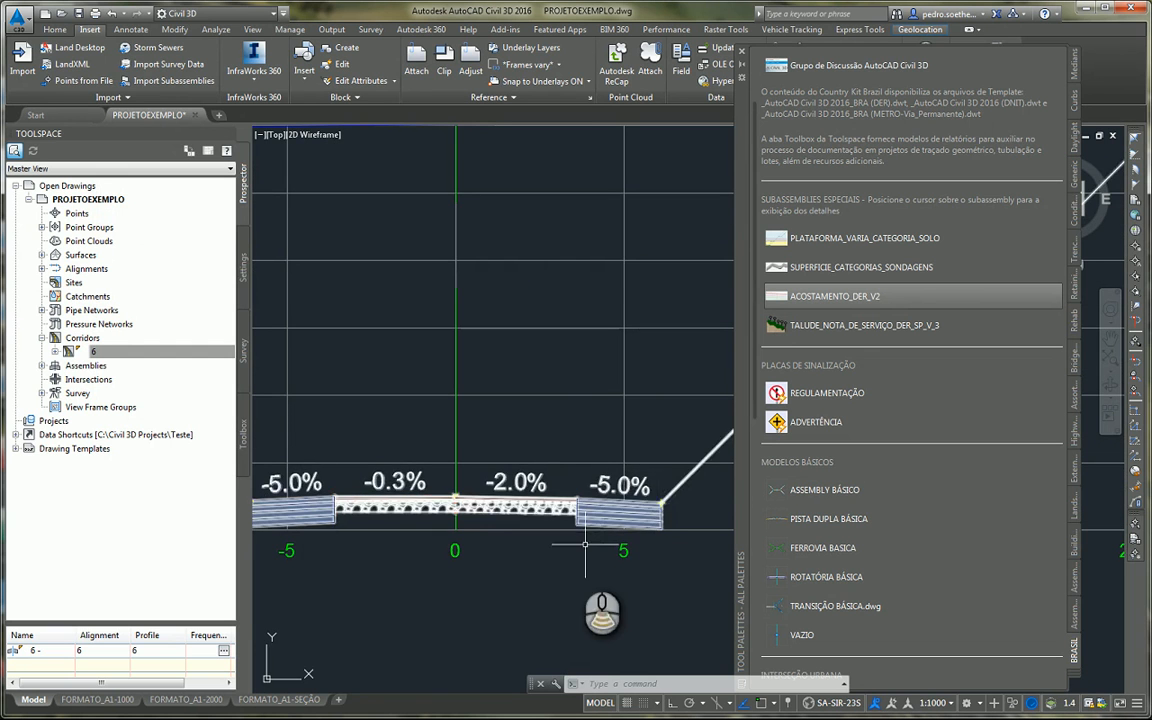
pyautogui.scroll(-5, 543, 545)
pyautogui.moveTo(501, 355); pyautogui.dragTo(508, 565, button='middle')
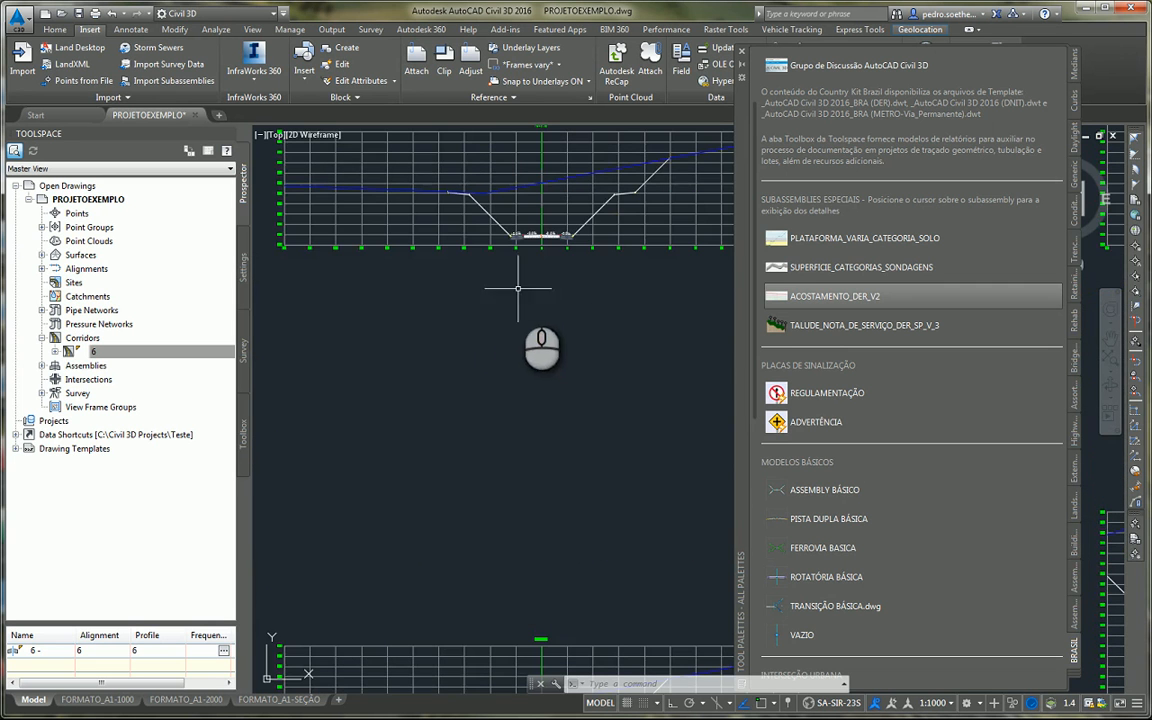
pyautogui.moveTo(517, 288); pyautogui.dragTo(506, 406, button='middle')
pyautogui.scroll(5, 516, 368)
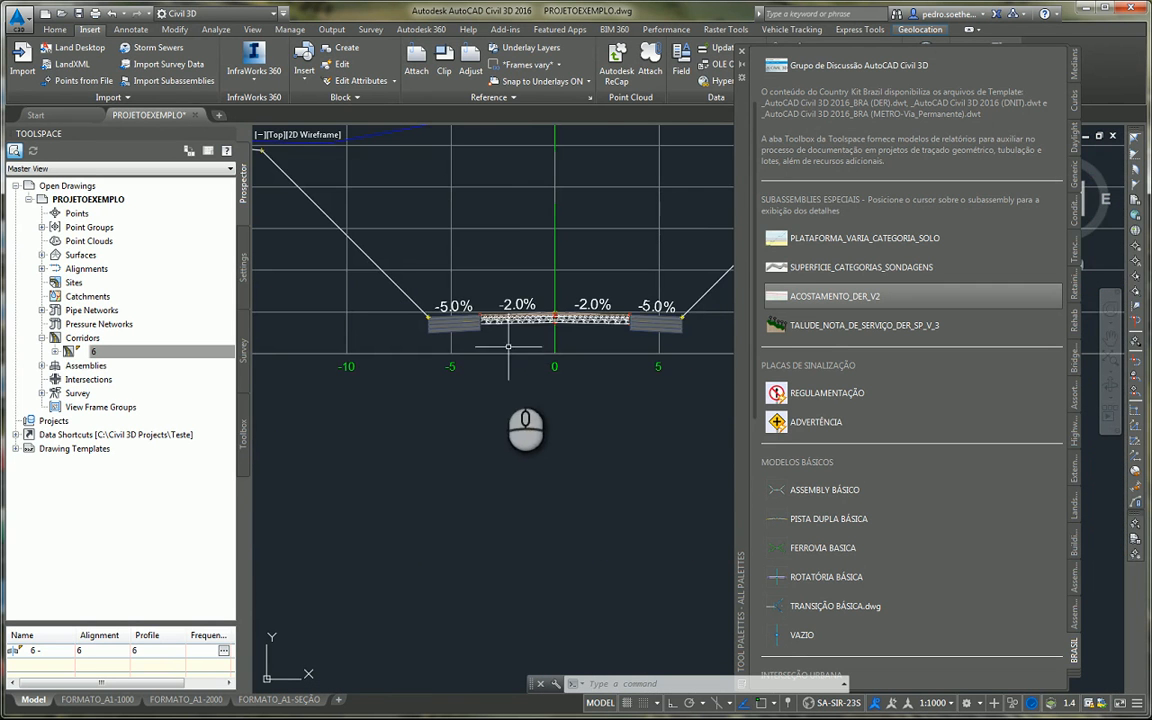
# Step: Examine the slopes of the high-side and low-side shoulders in a fully superelevated fill cross section
pyautogui.scroll(-7, 486, 425)
pyautogui.moveTo(438, 357); pyautogui.dragTo(595, 348, button='middle')
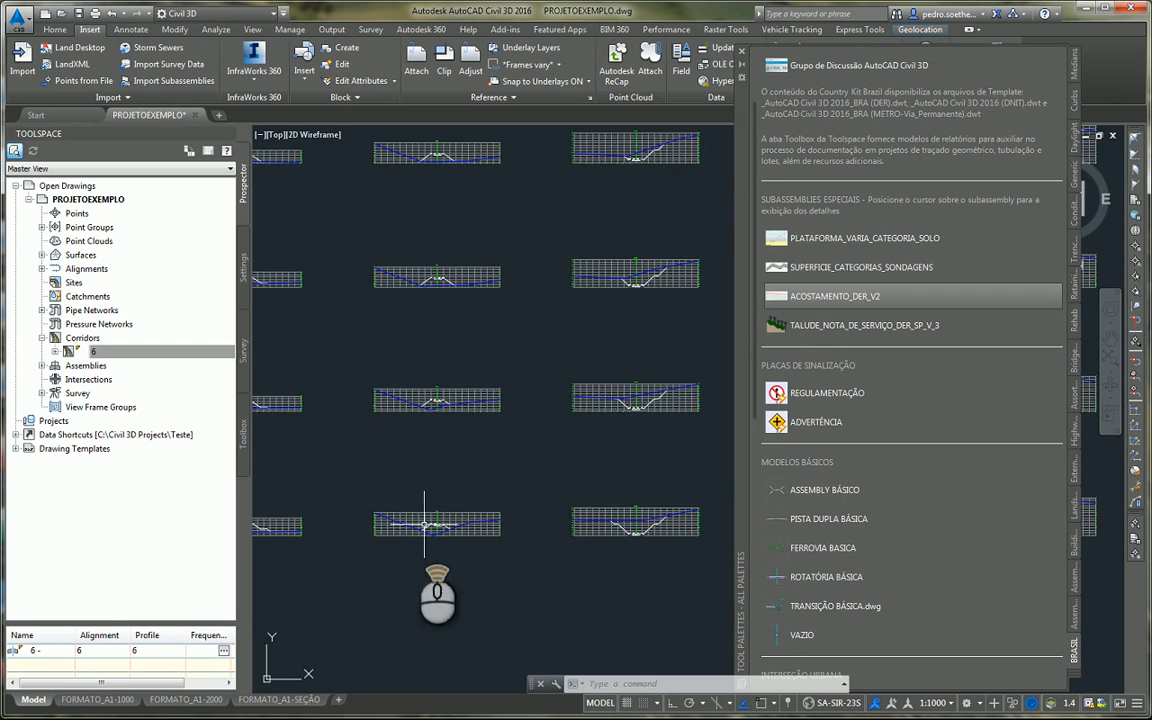
pyautogui.scroll(6, 420, 540)
pyautogui.moveTo(550, 419); pyautogui.dragTo(536, 425, button='middle')
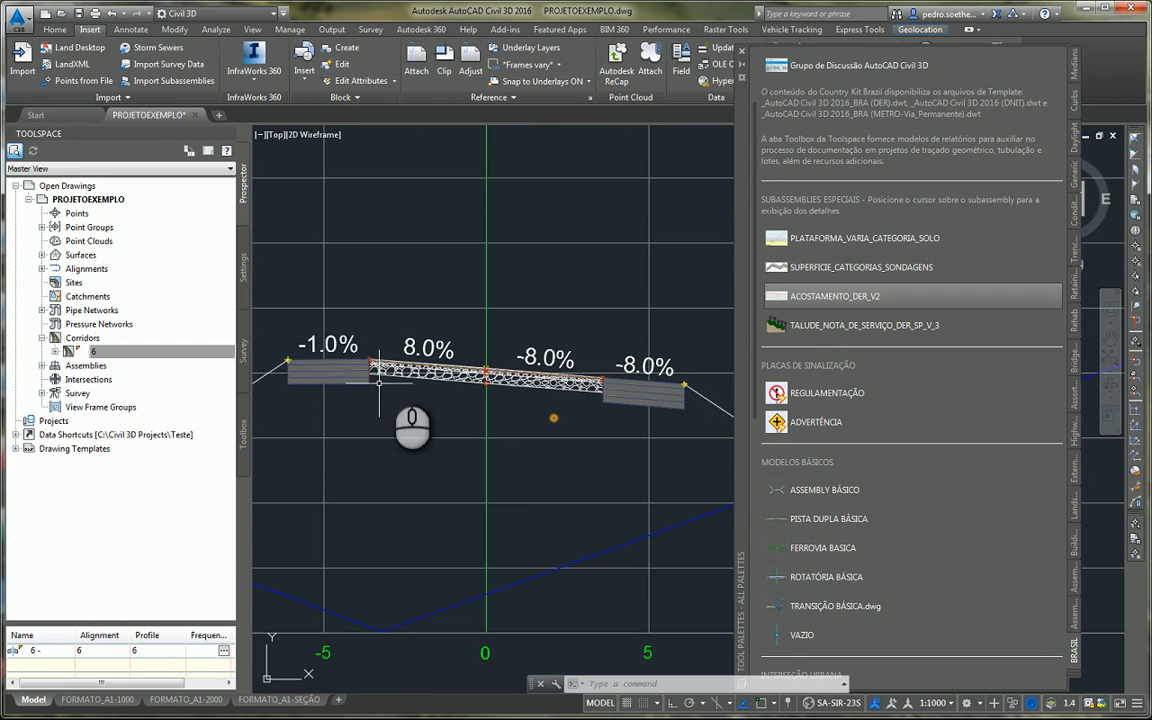
pyautogui.scroll(5, 430, 410)
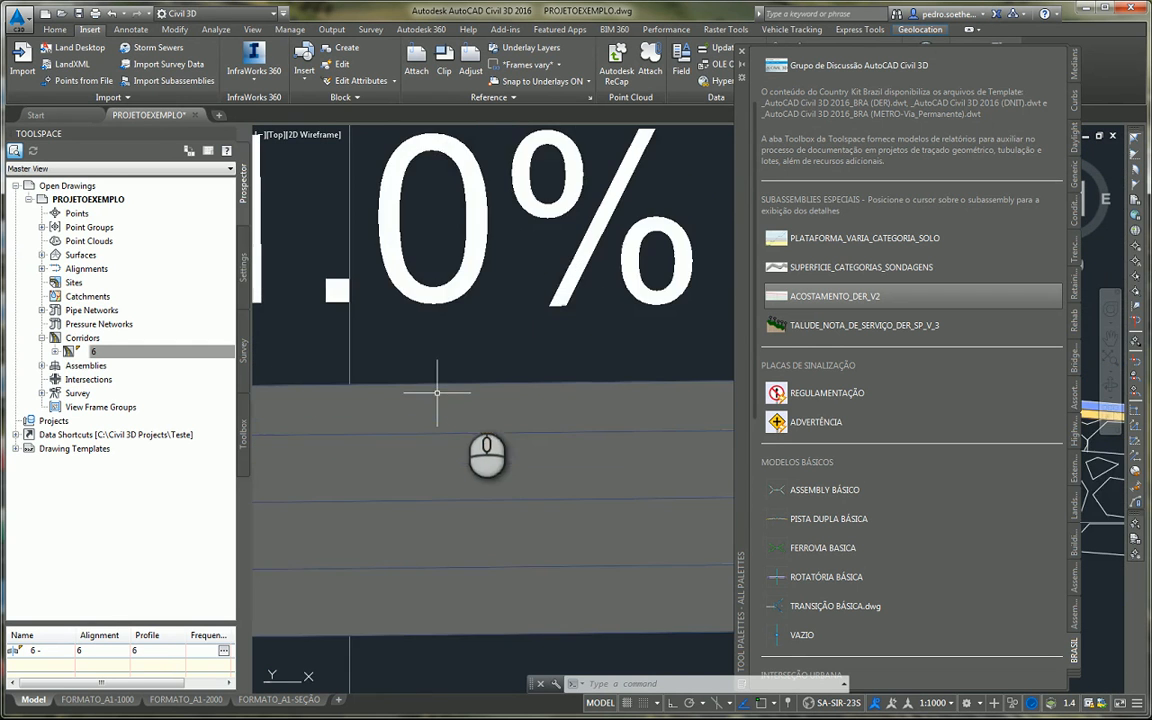
pyautogui.scroll(-5, 305, 381)
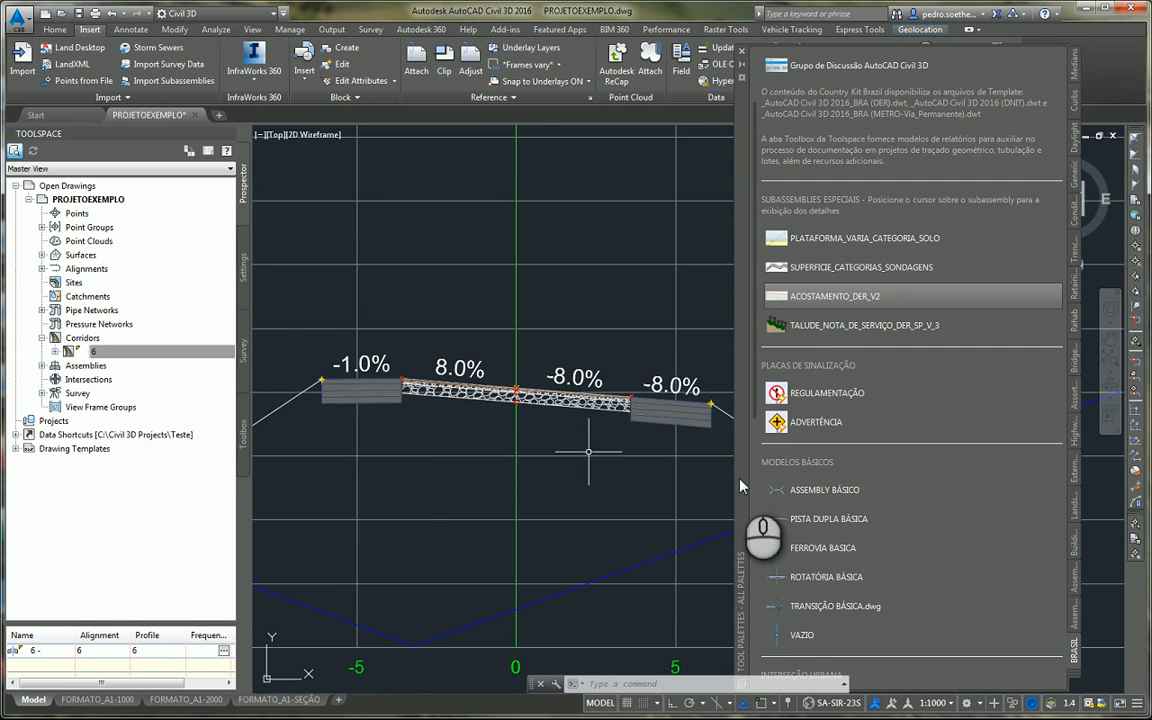
pyautogui.moveTo(700, 490); pyautogui.dragTo(602, 514, button='middle')
pyautogui.scroll(5, 652, 450)
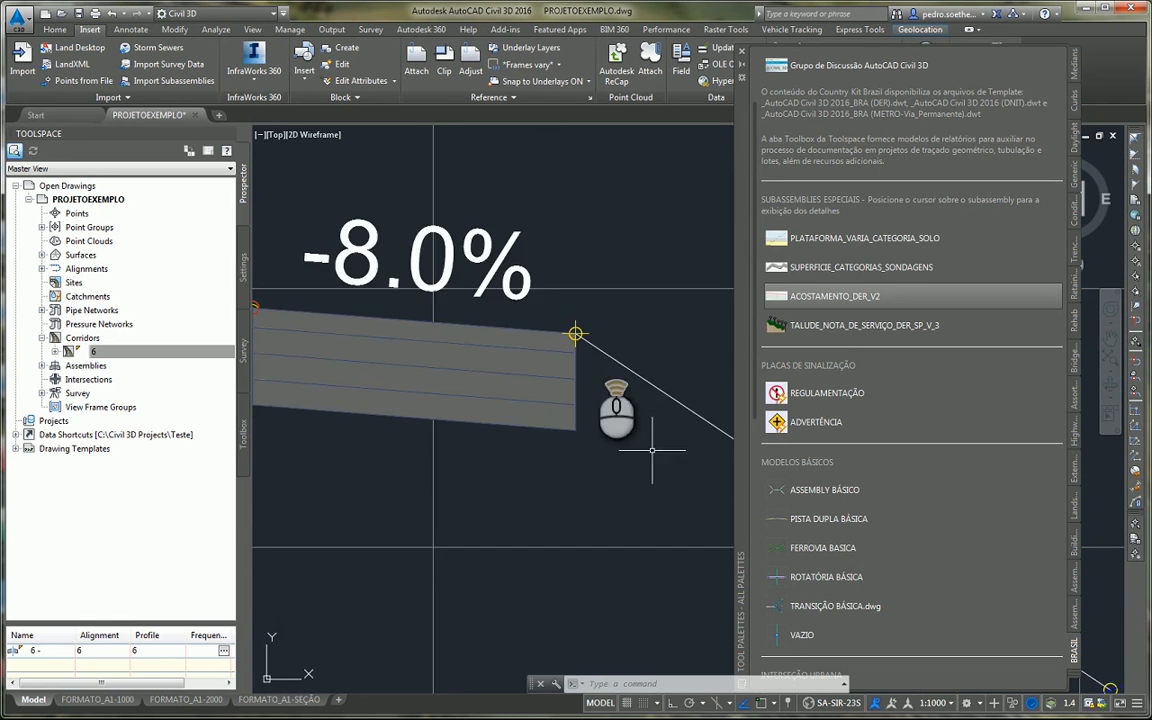
pyautogui.scroll(-10, 575, 332)
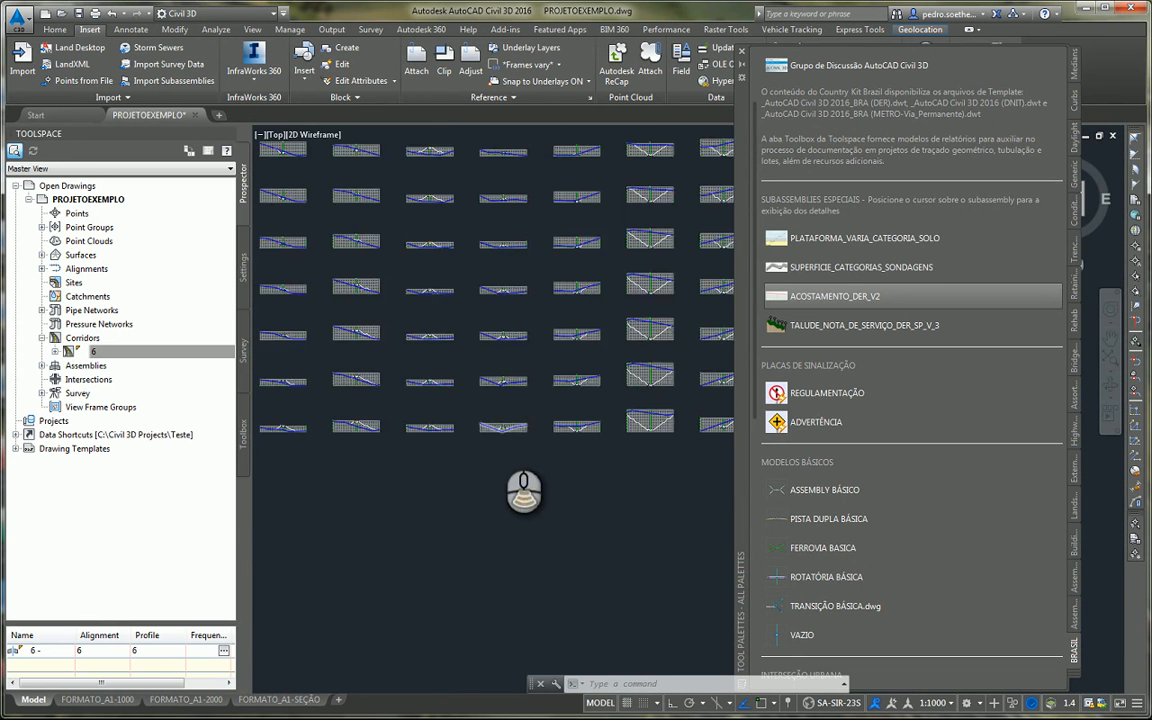
# Step: Compare the shoulder slopes with the lane slopes in further cross sections along the superelevation transition
pyautogui.scroll(8, 527, 189)
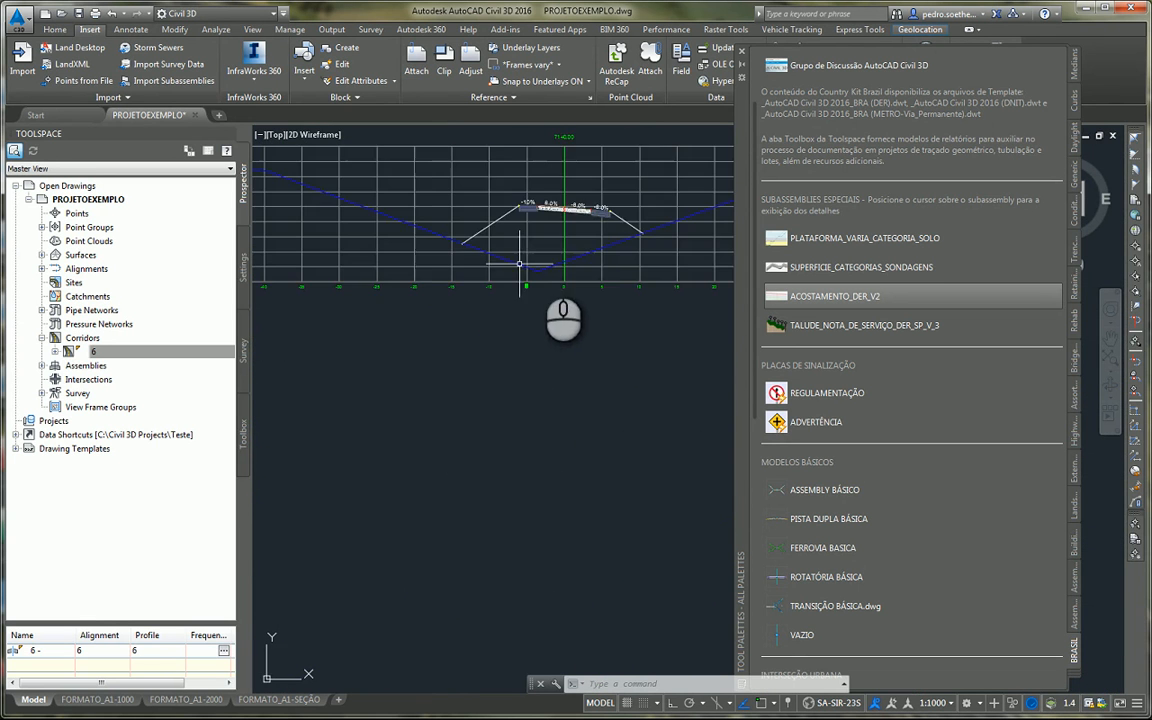
pyautogui.scroll(-5, 572, 189)
pyautogui.middleClick(471, 501)
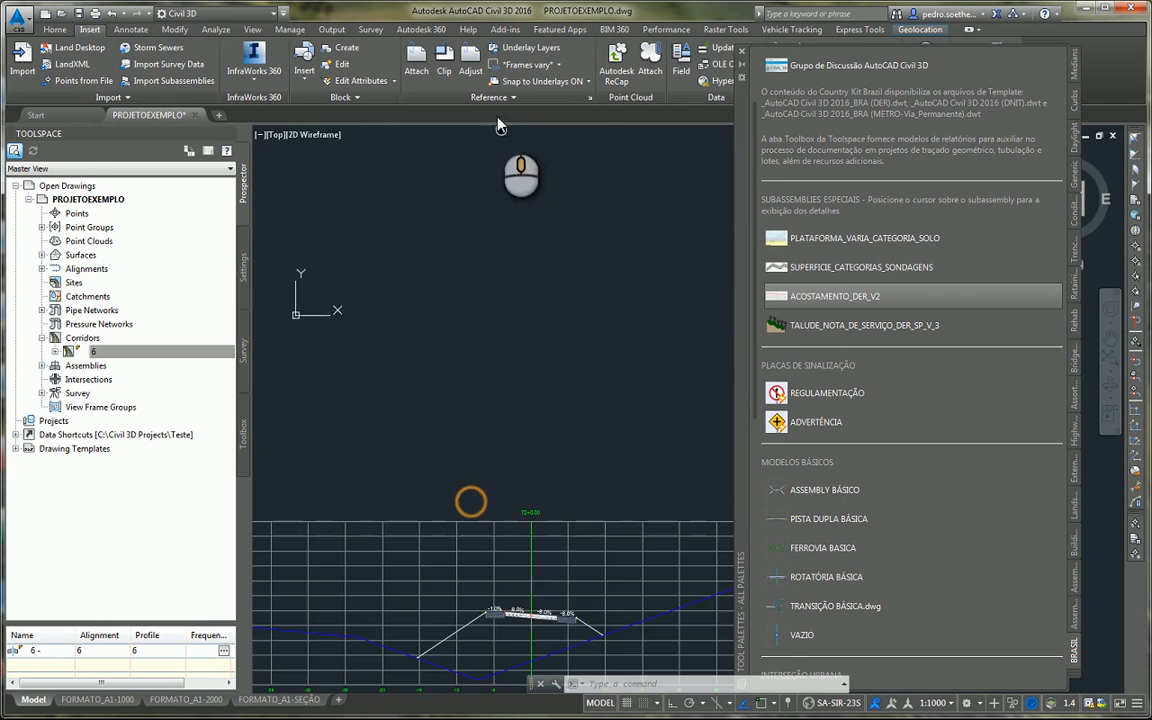
pyautogui.moveTo(517, 472)
pyautogui.mouseDown(button='middle')
pyautogui.moveTo(537, 149)
pyautogui.moveTo(542, 400)
pyautogui.moveTo(522, 329)
pyautogui.moveTo(519, 460)
pyautogui.moveTo(514, 191)
pyautogui.moveTo(510, 472)
pyautogui.moveTo(540, 507)
pyautogui.mouseUp(button='middle')
pyautogui.scroll(-3, 483, 321)
pyautogui.scroll(5, 440, 360)
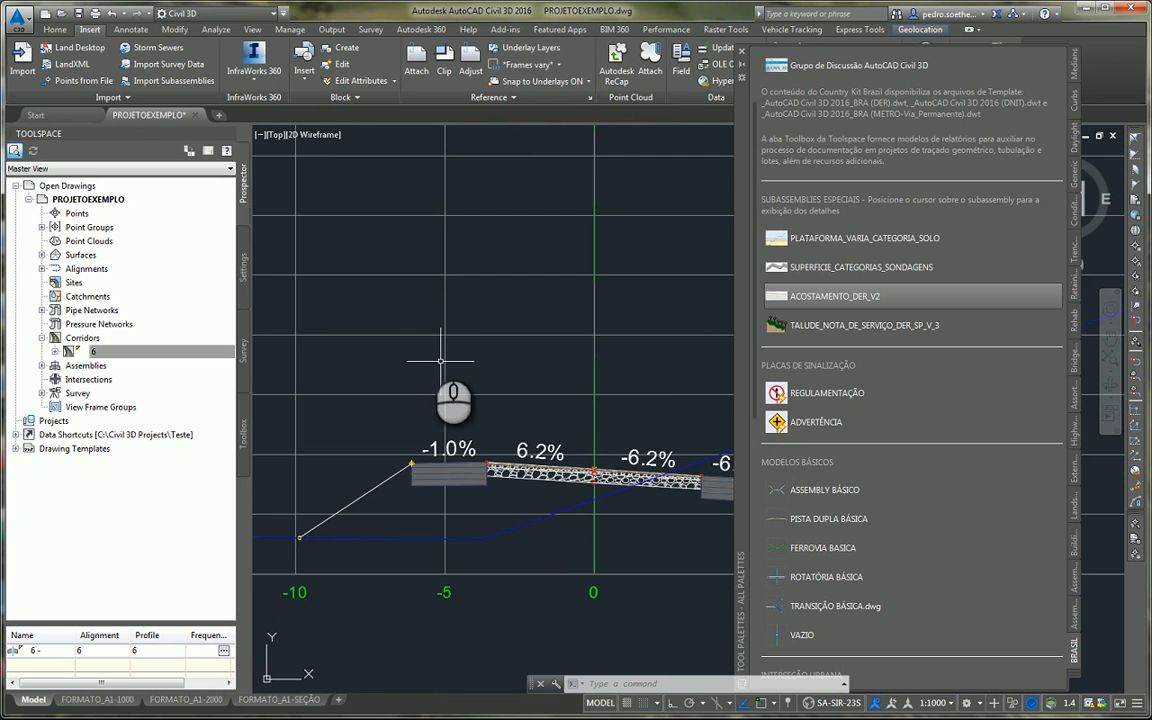
pyautogui.scroll(-2, 392, 345)
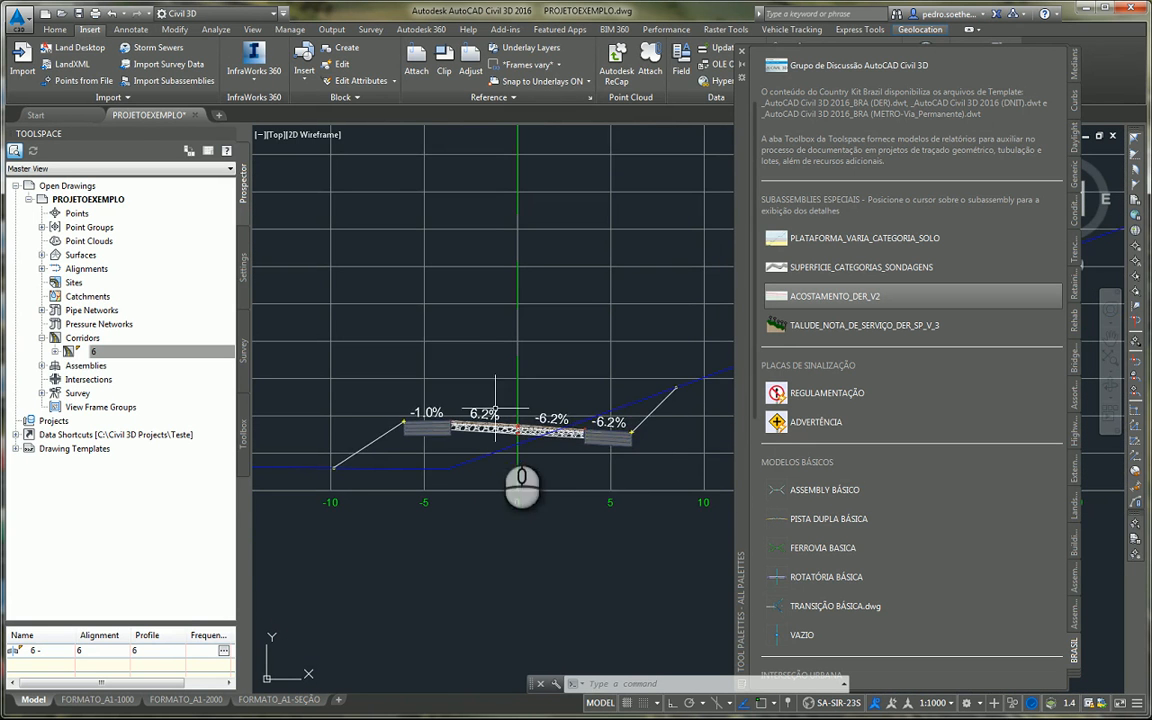
pyautogui.scroll(-5, 463, 540)
pyautogui.scroll(4, 460, 381)
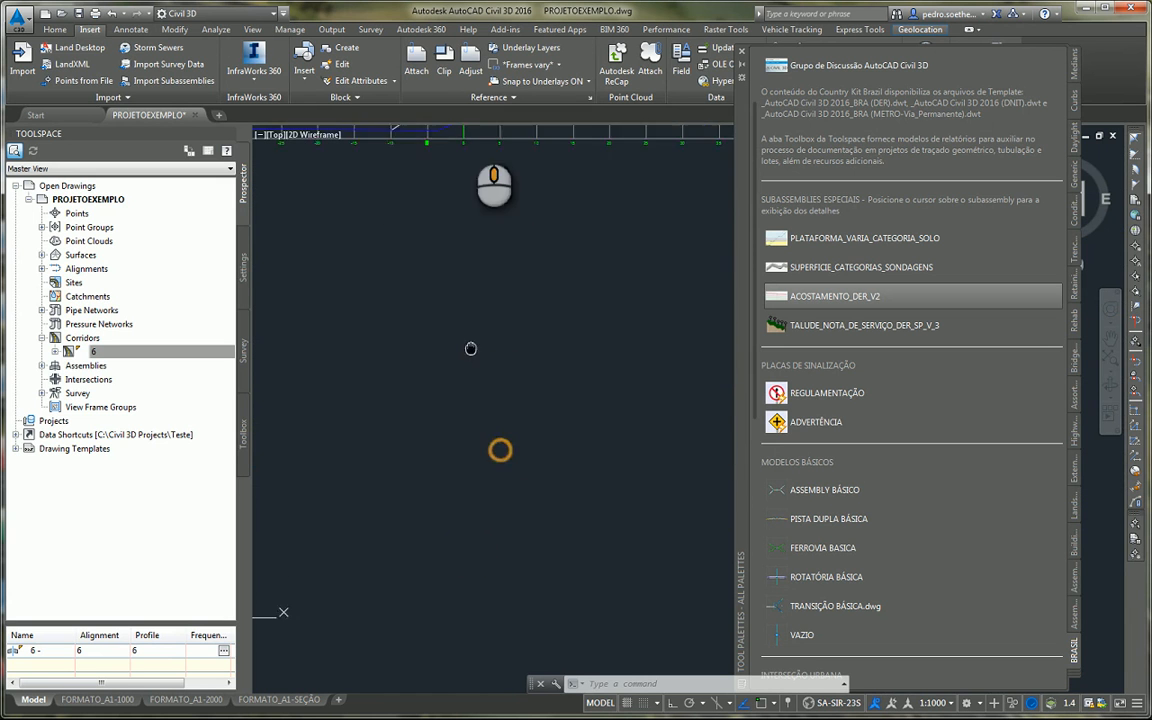
pyautogui.scroll(5, 458, 473)
pyautogui.moveTo(514, 473); pyautogui.dragTo(633, 471, button='middle')
pyautogui.scroll(-4, 375, 455)
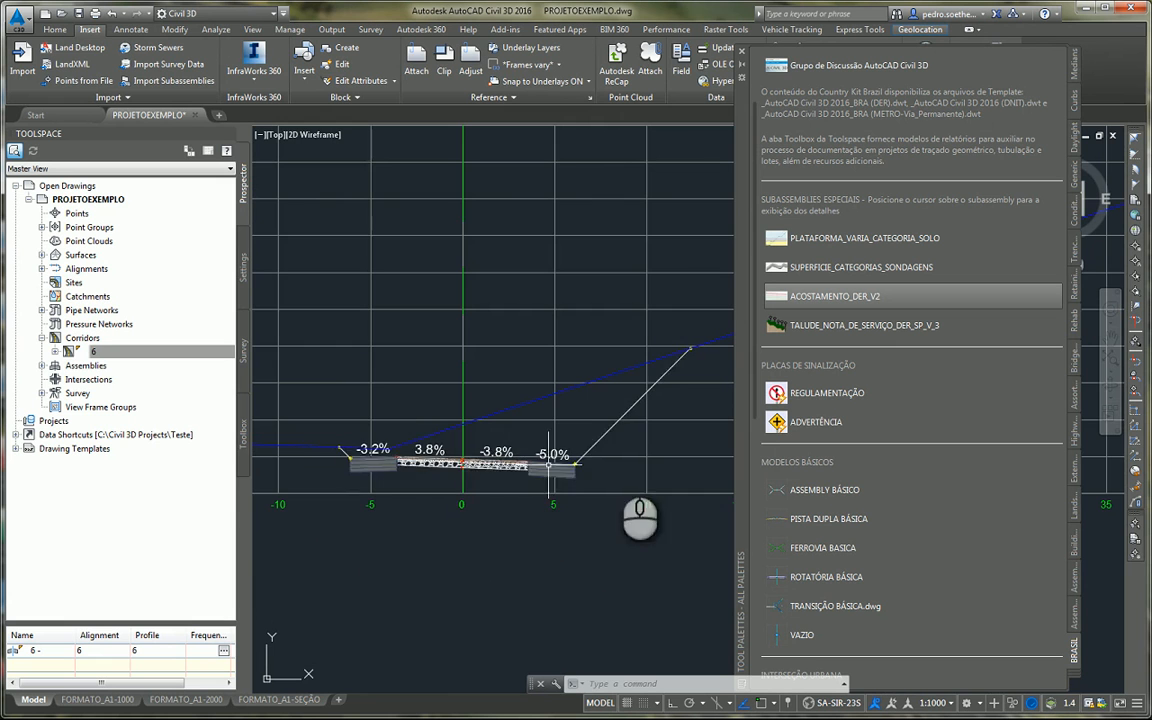
pyautogui.scroll(-4, 517, 490)
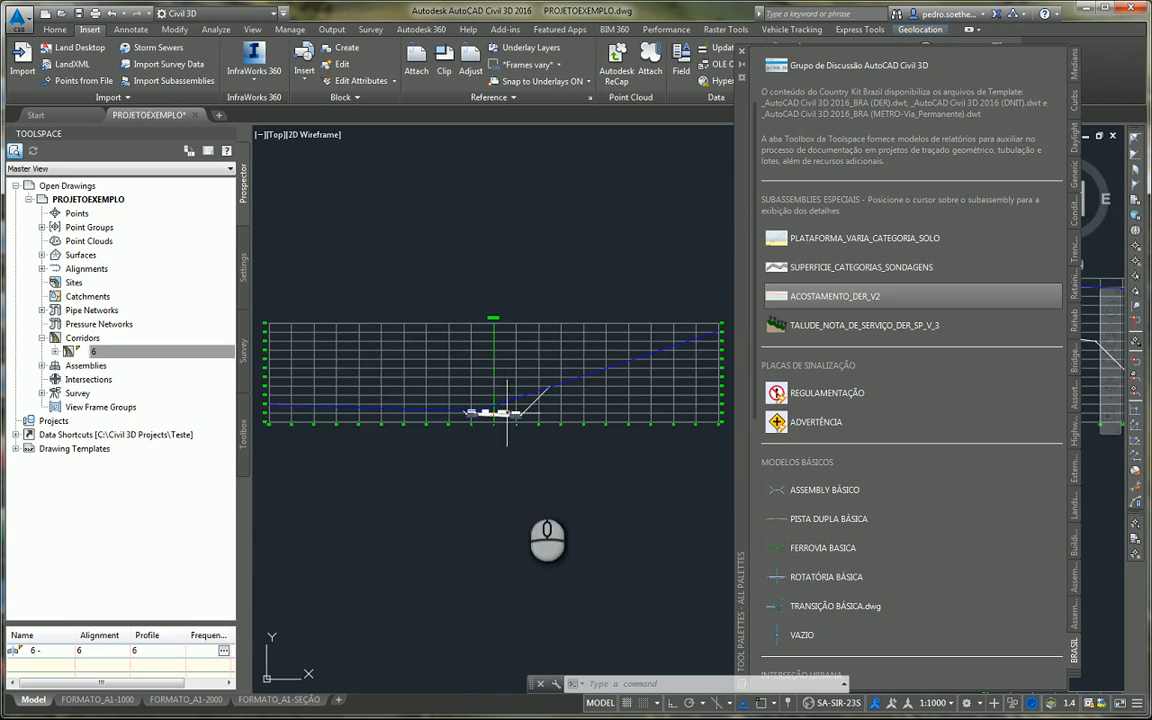
# Step: Examine the shoulder and lane slopes in successive cut cross sections, from the superelevated sections back to the normal crown
pyautogui.scroll(6, 537, 509)
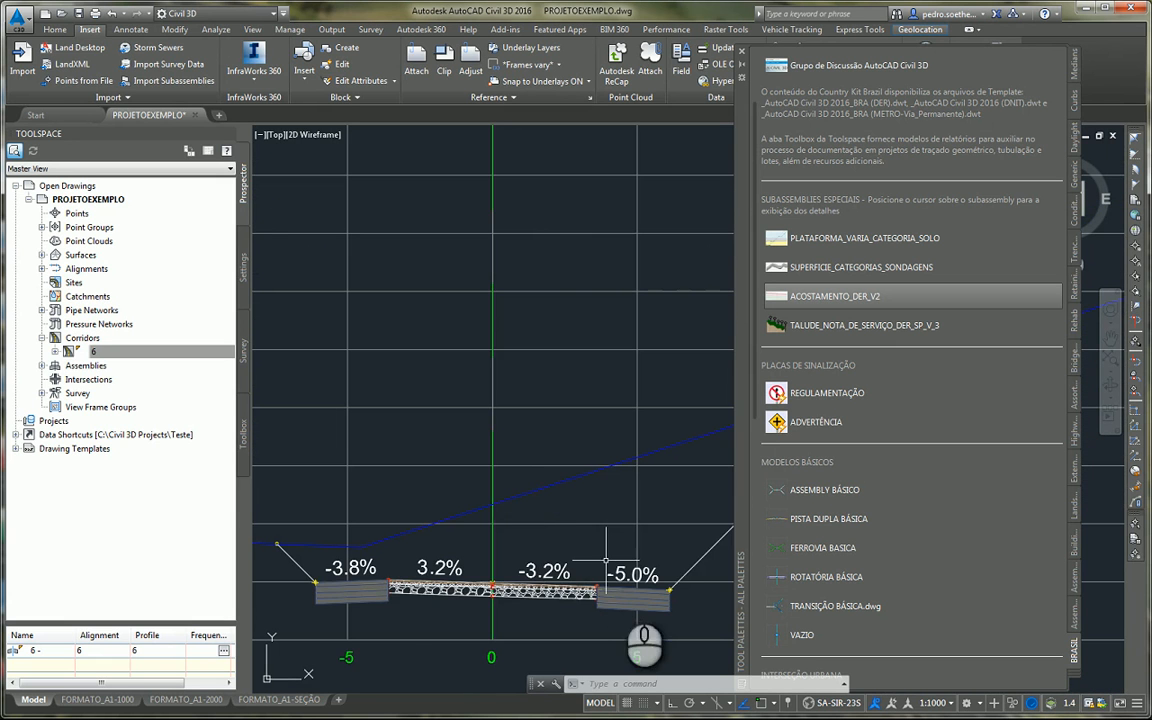
pyautogui.scroll(-5, 486, 432)
pyautogui.moveTo(514, 555)
pyautogui.mouseDown(button='middle')
pyautogui.moveTo(507, 463)
pyautogui.moveTo(538, 282)
pyautogui.mouseUp(button='middle')
pyautogui.moveTo(540, 465); pyautogui.dragTo(543, 12, button='middle')
pyautogui.scroll(5, 470, 398)
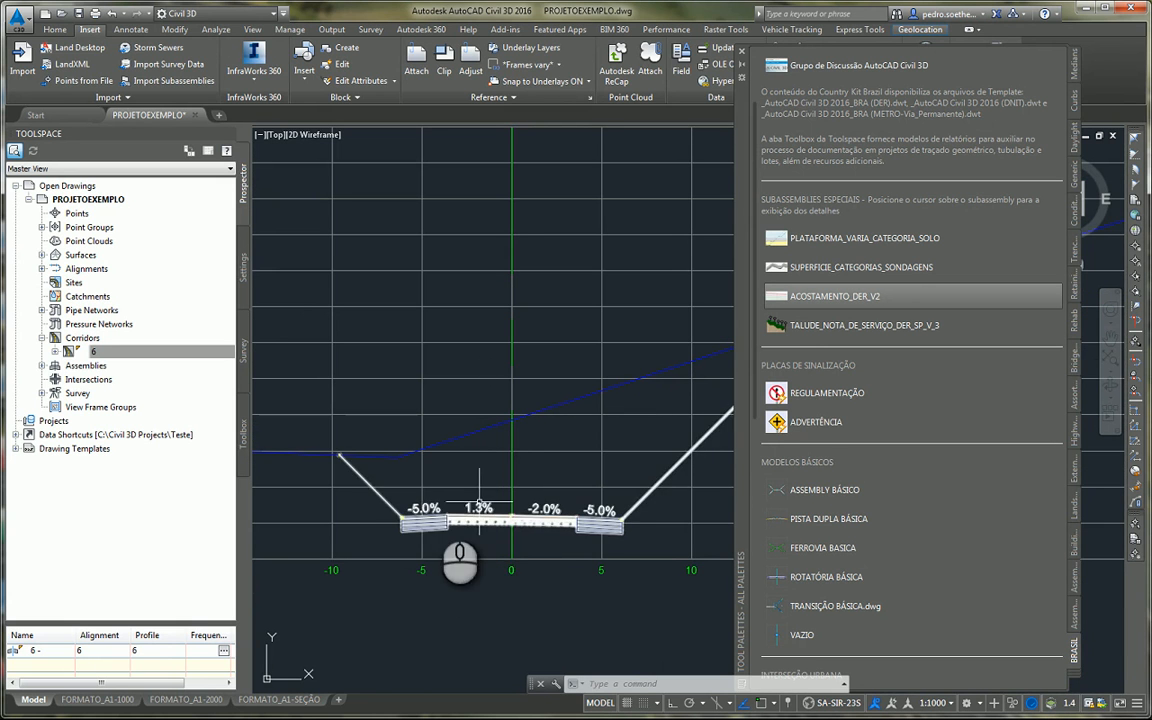
pyautogui.scroll(-5, 432, 420)
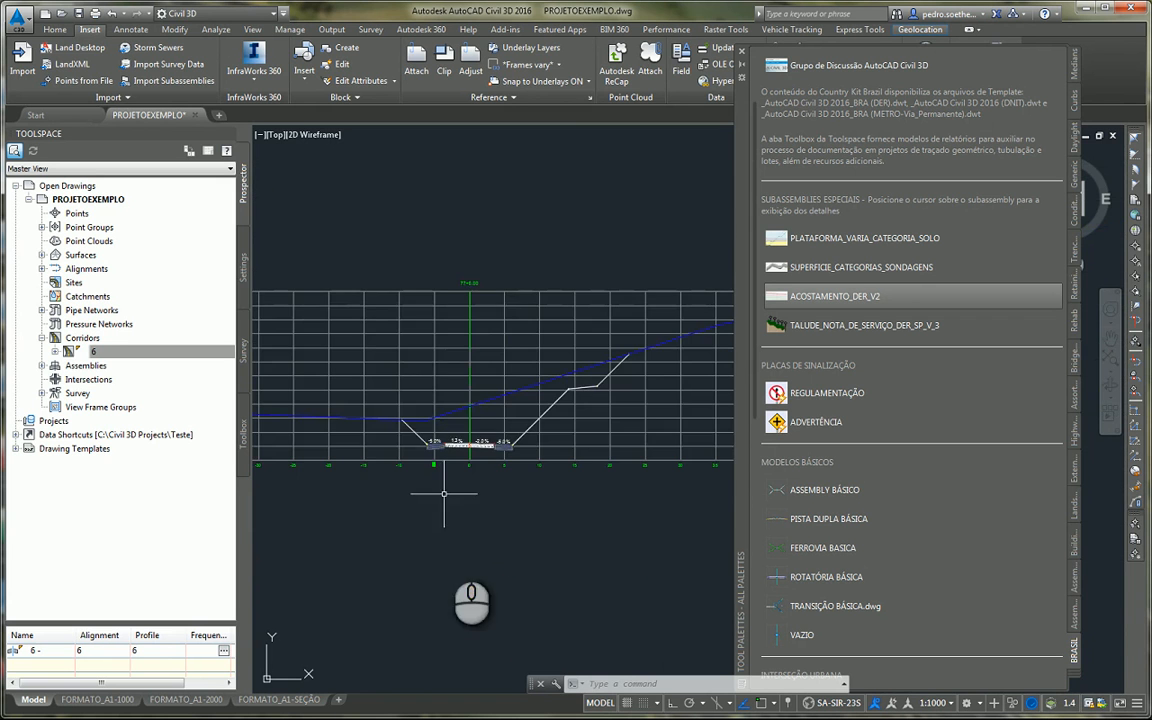
pyautogui.scroll(6, 545, 420)
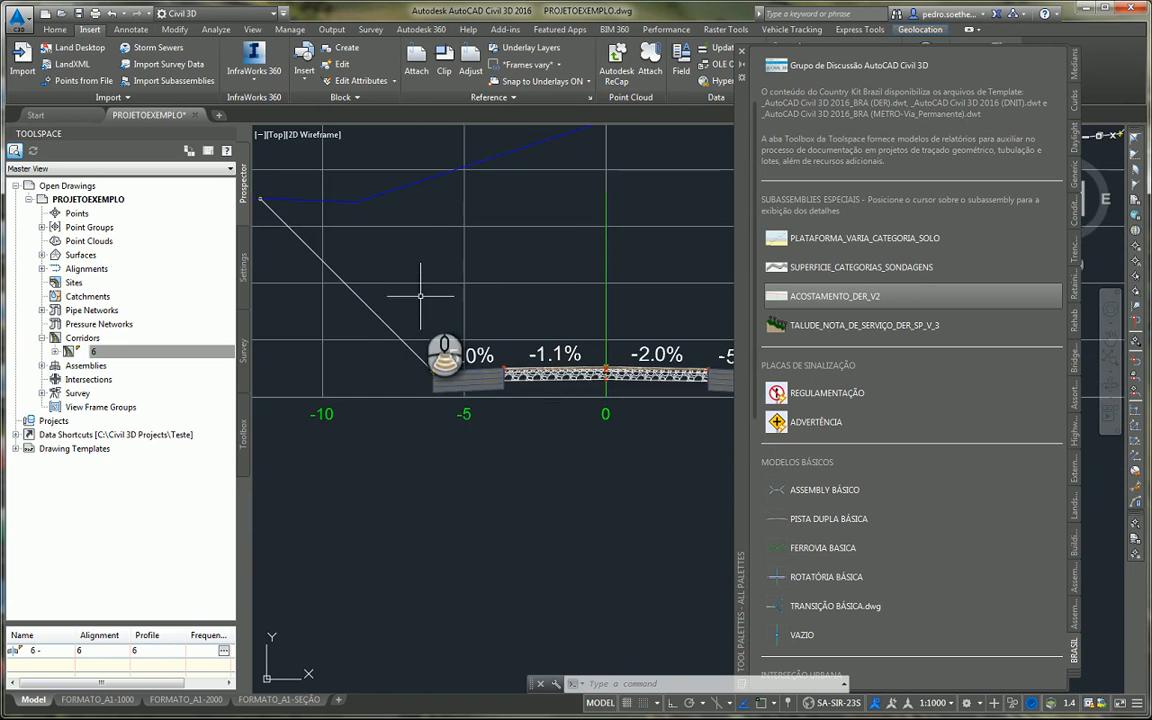
pyautogui.scroll(-6, 454, 290)
pyautogui.scroll(6, 452, 320)
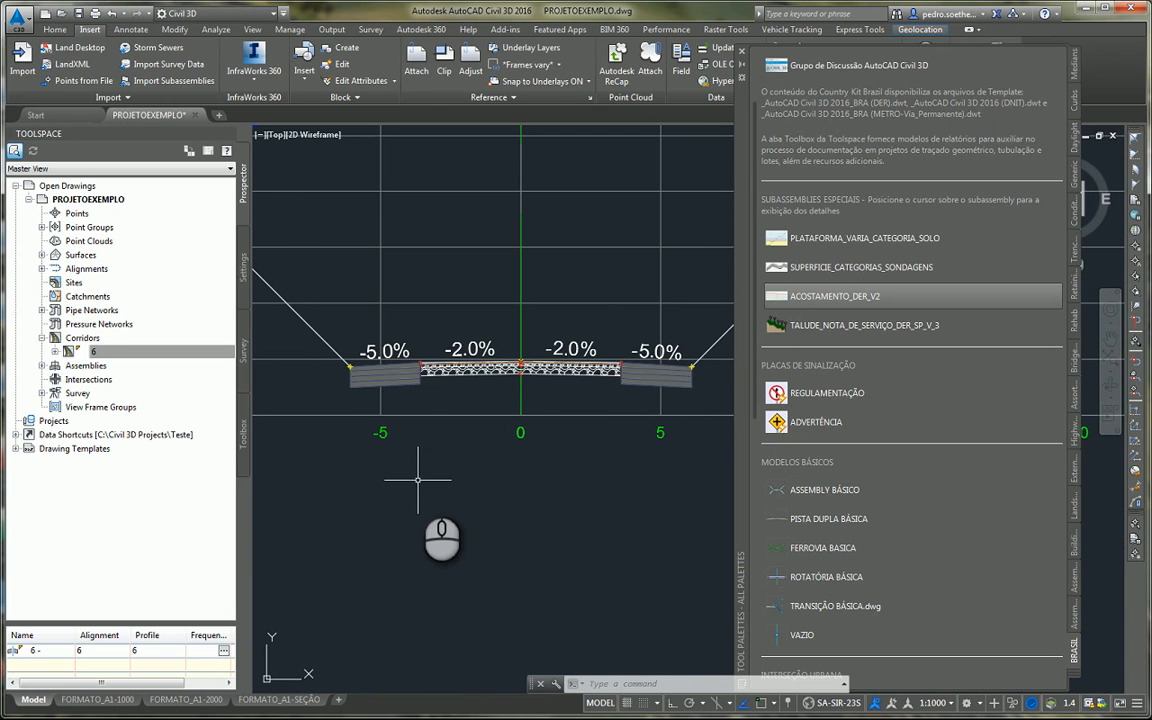
pyautogui.scroll(-6, 405, 415)
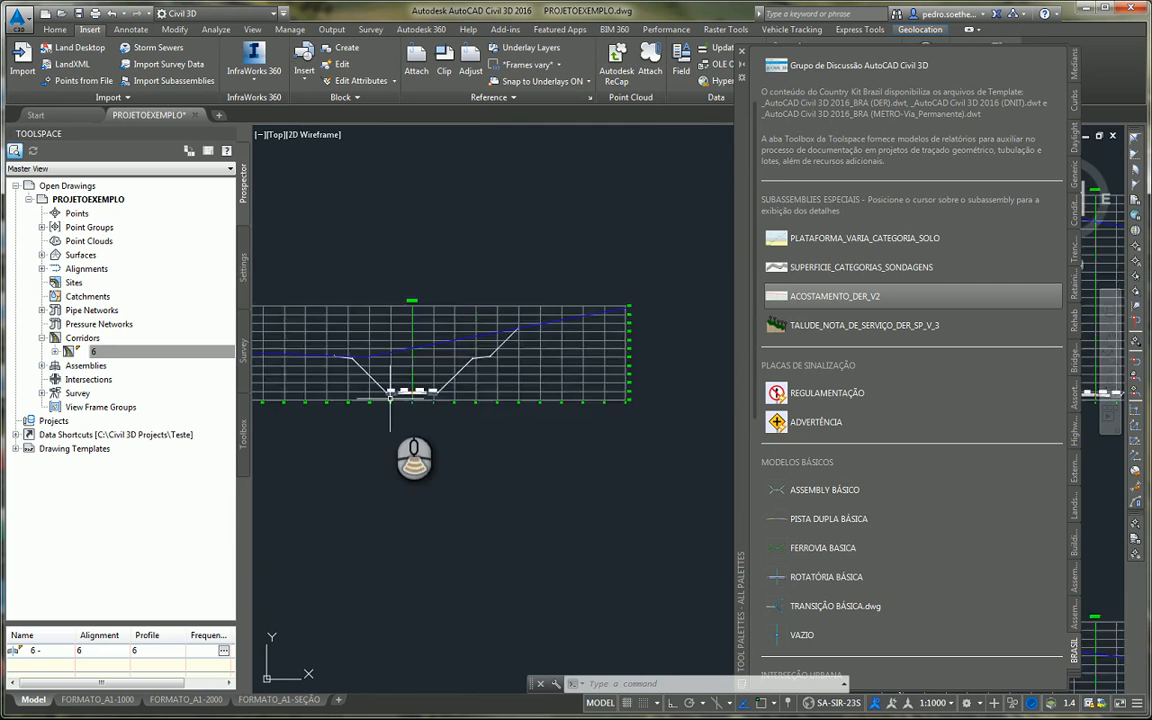
pyautogui.scroll(-3, 390, 398)
pyautogui.scroll(-5, 411, 407)
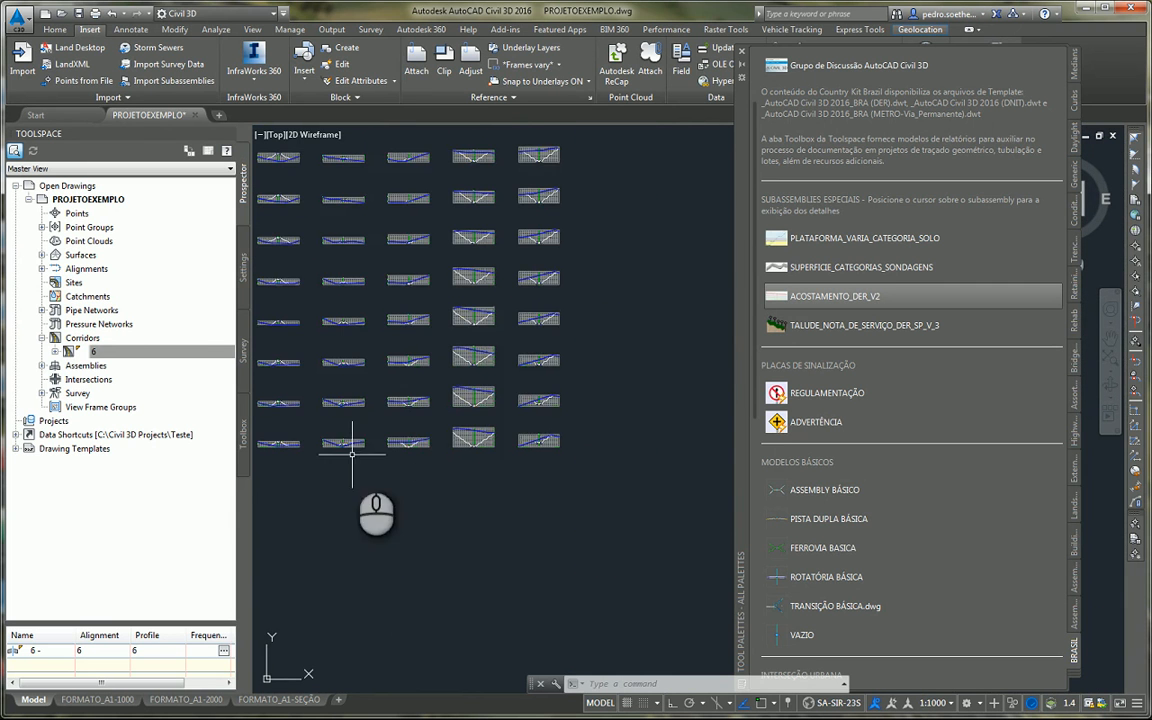
# Step: Create an assembly named NOVA CATEGORIA with the All Codes code set style and place its baseline above the existing assembly
pyautogui.moveTo(461, 504); pyautogui.dragTo(475, 499, button='middle')
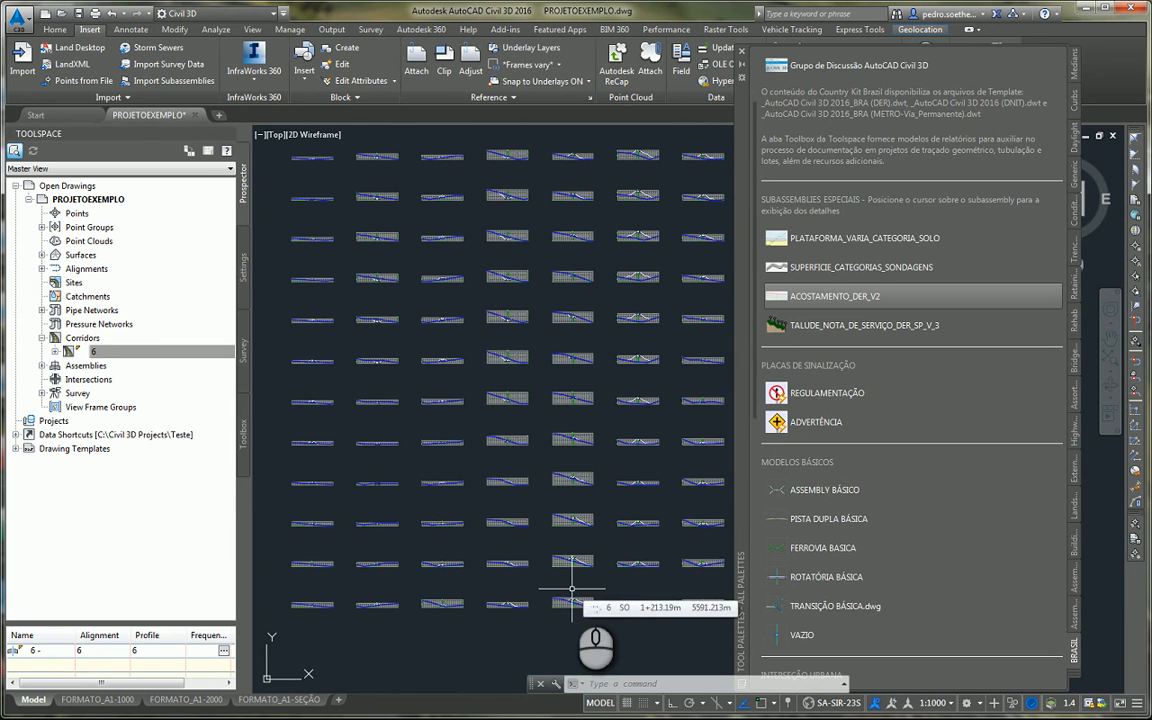
pyautogui.scroll(-8, 572, 590)
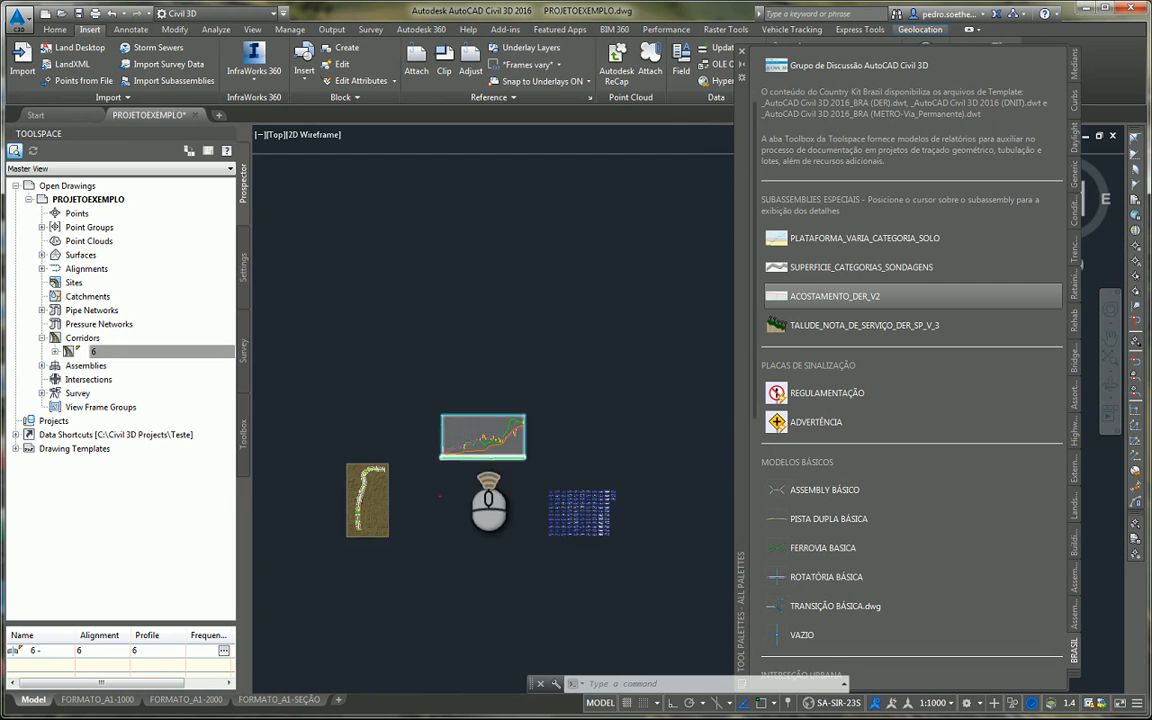
pyautogui.scroll(8, 465, 447)
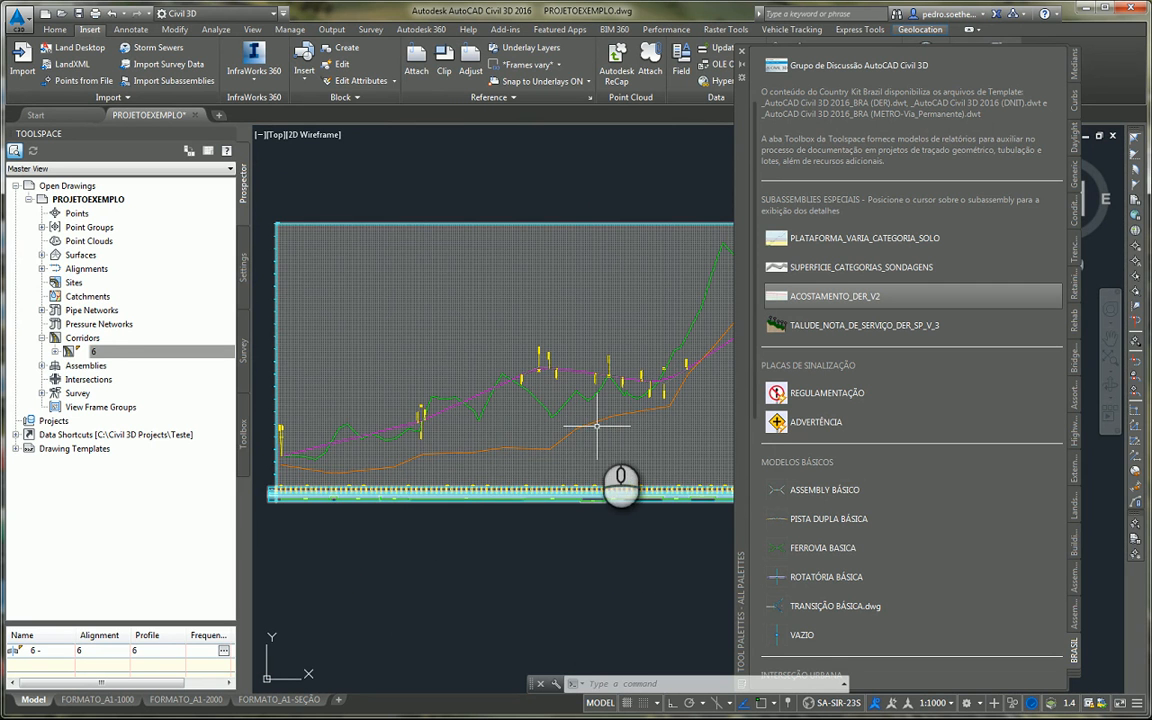
pyautogui.moveTo(542, 462)
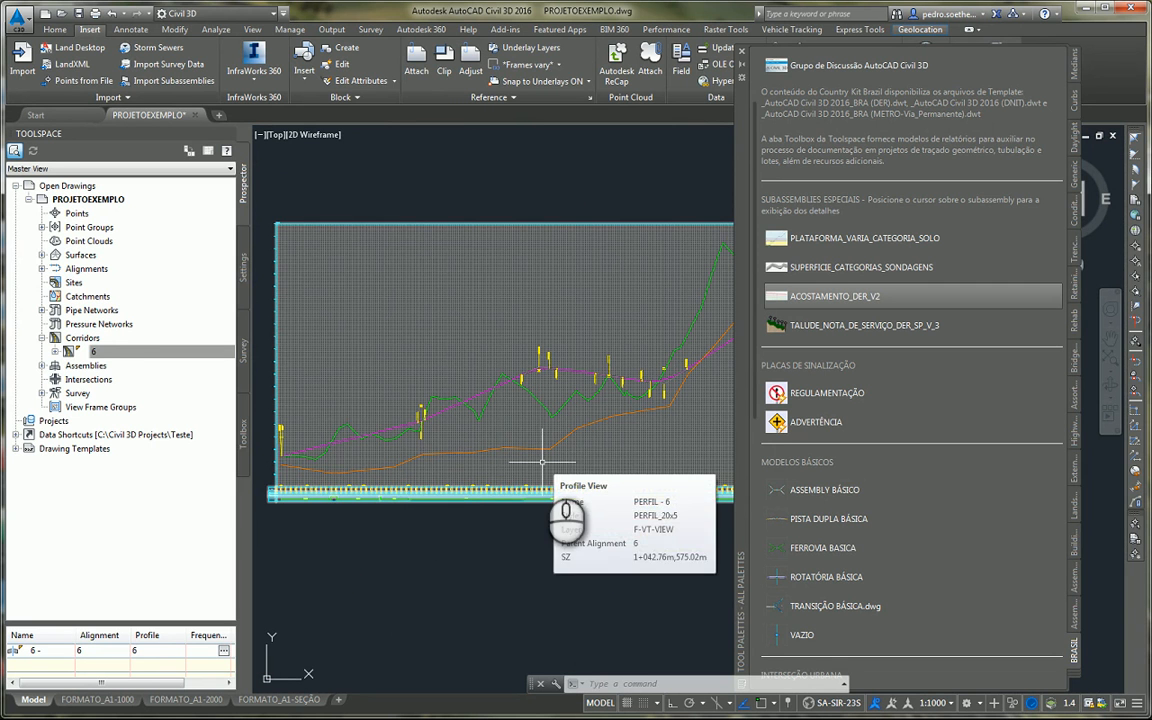
pyautogui.moveTo(398, 538); pyautogui.dragTo(555, 144, button='middle')
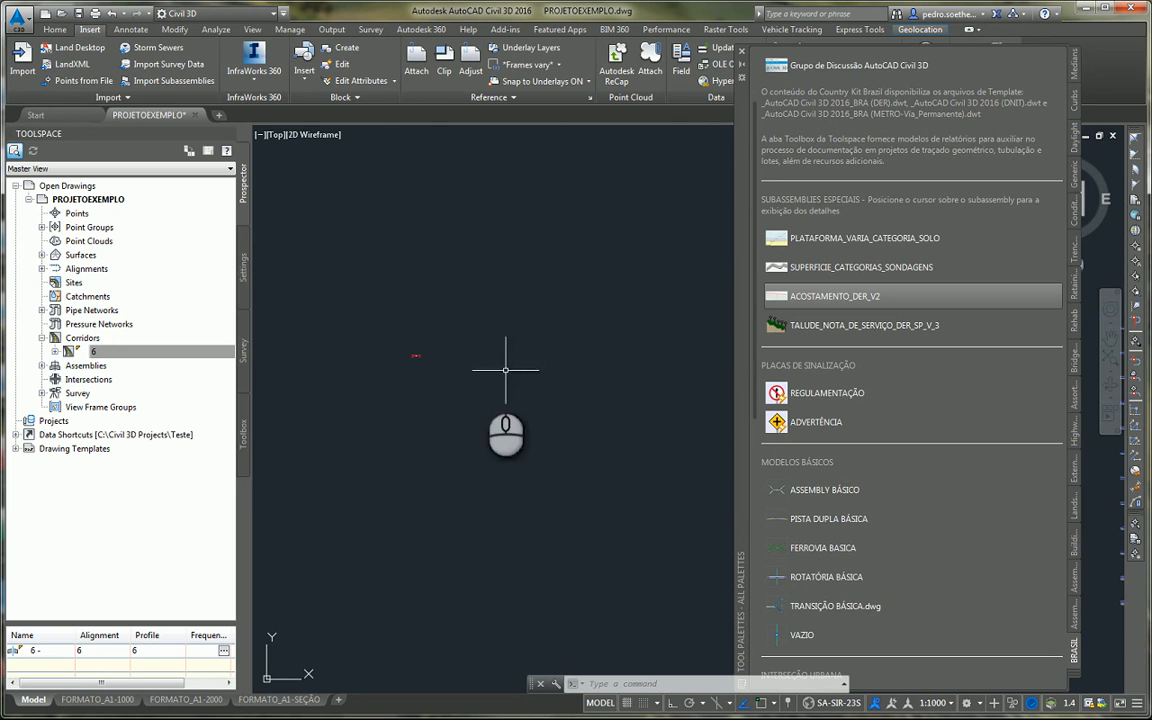
pyautogui.scroll(10, 447, 380)
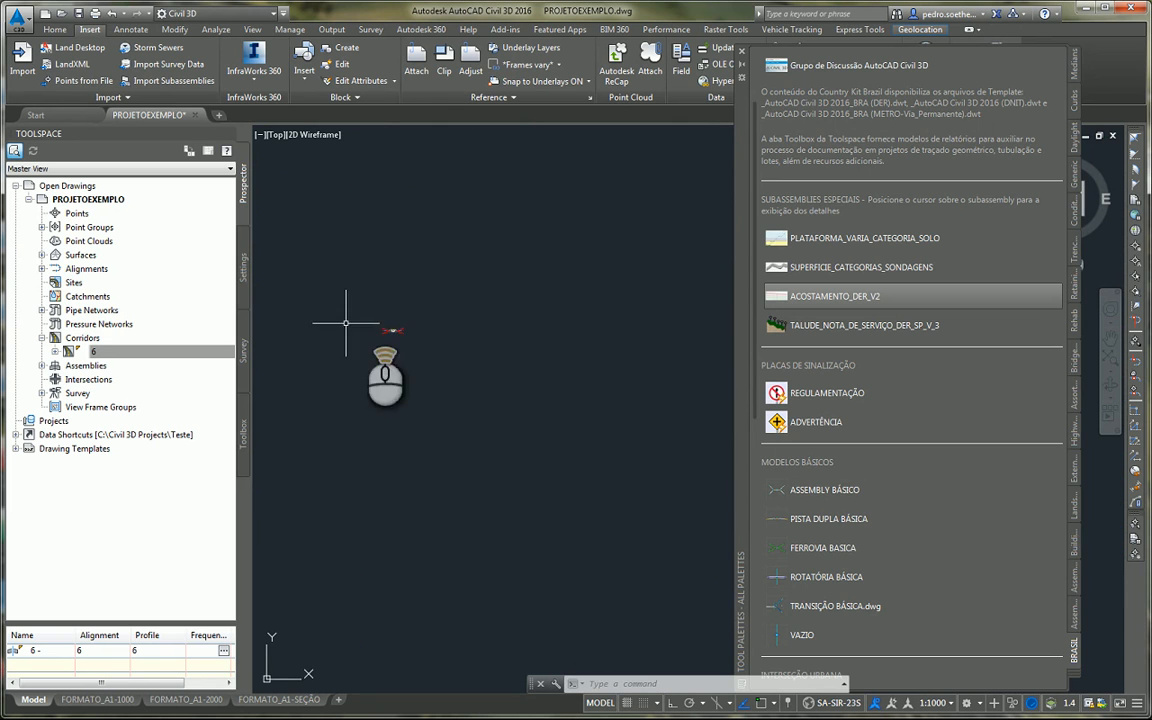
pyautogui.moveTo(553, 352); pyautogui.dragTo(412, 417, button='middle')
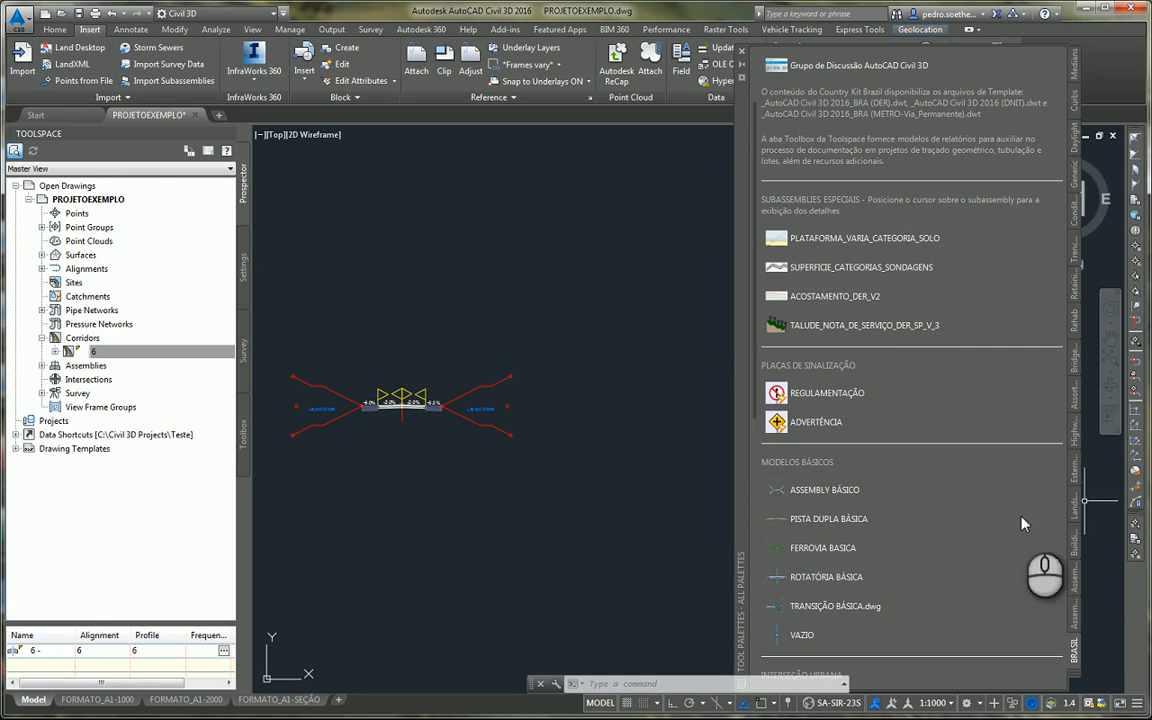
pyautogui.click(53, 29)
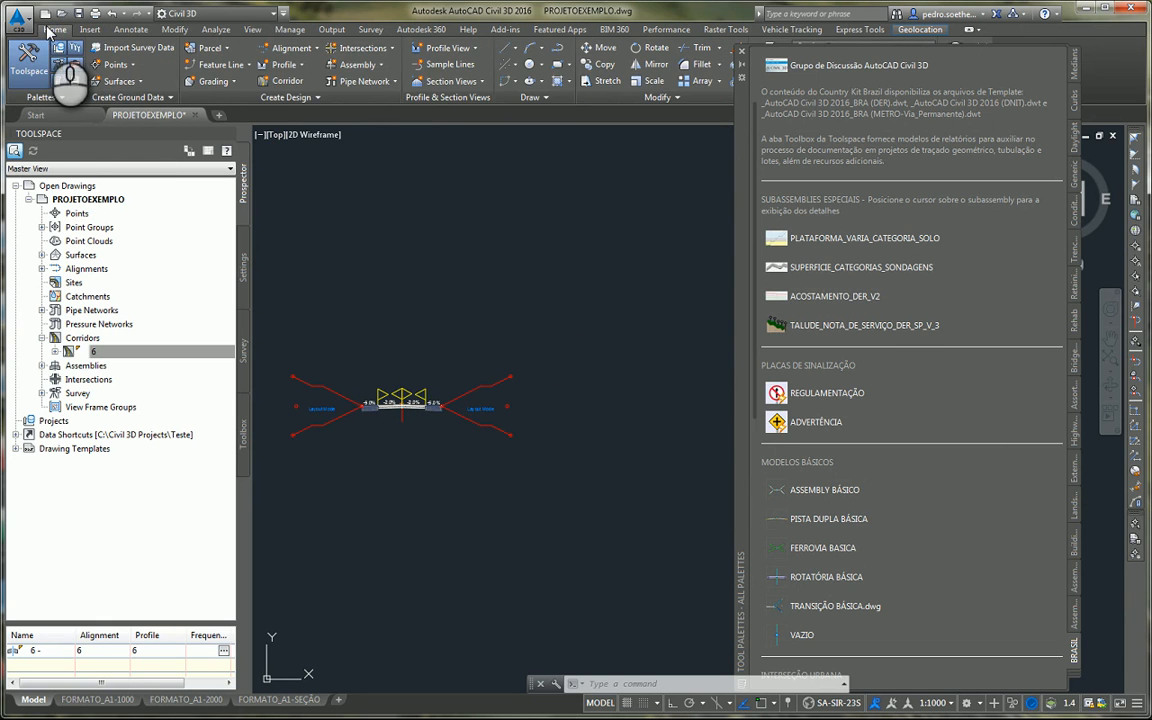
pyautogui.click(357, 64)
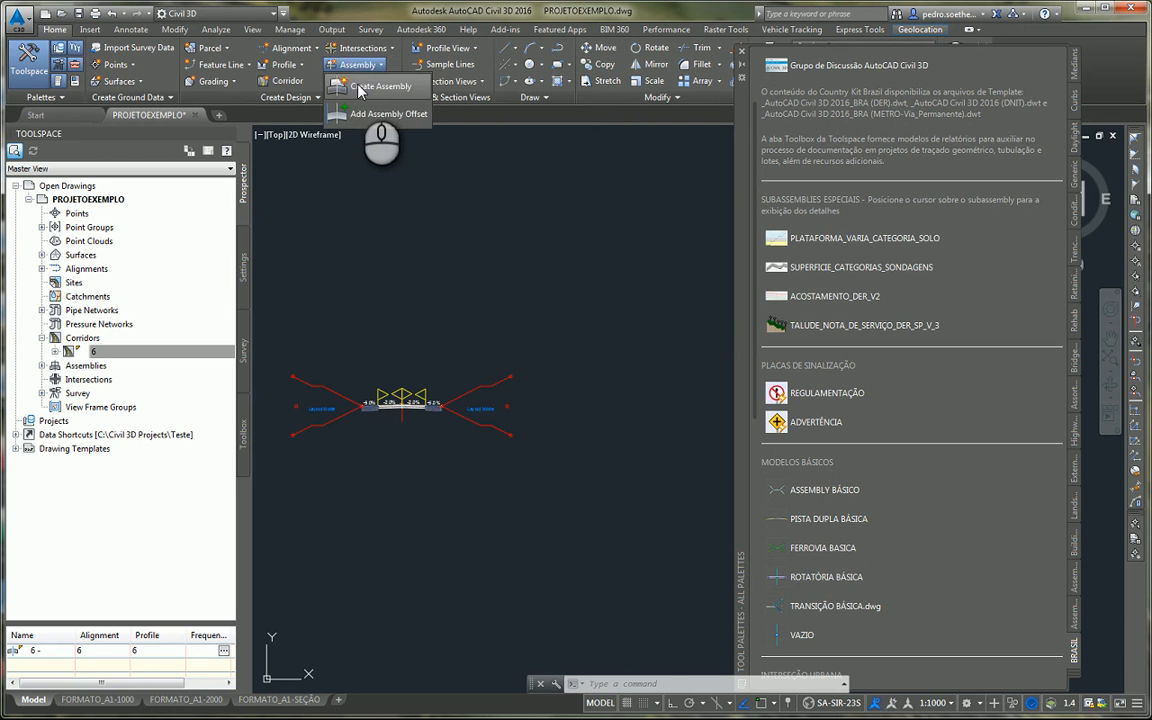
pyautogui.click(362, 87)
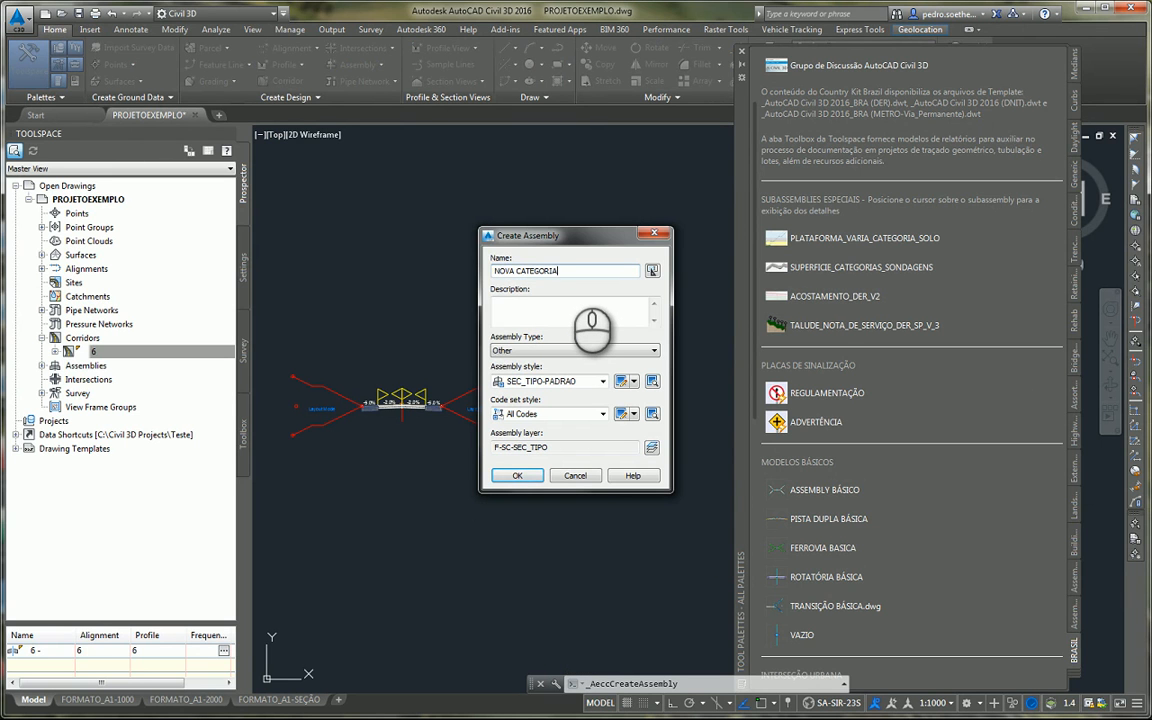
pyautogui.click(507, 411)
pyautogui.click(507, 411)
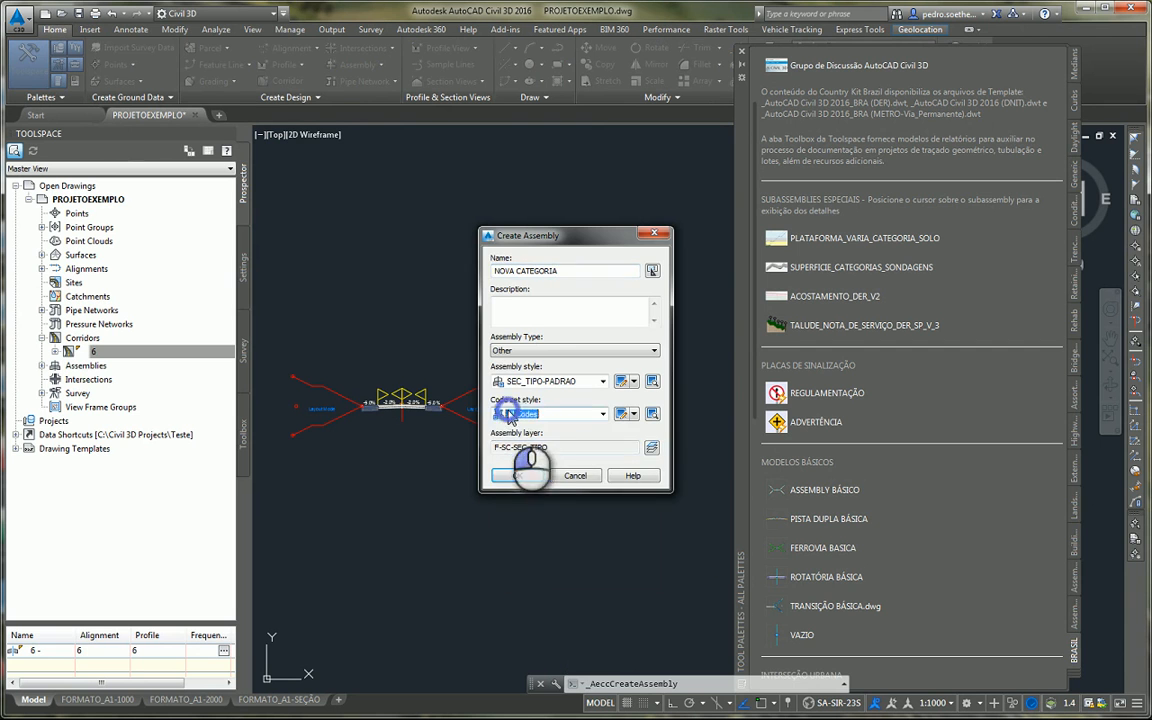
pyautogui.click(514, 475)
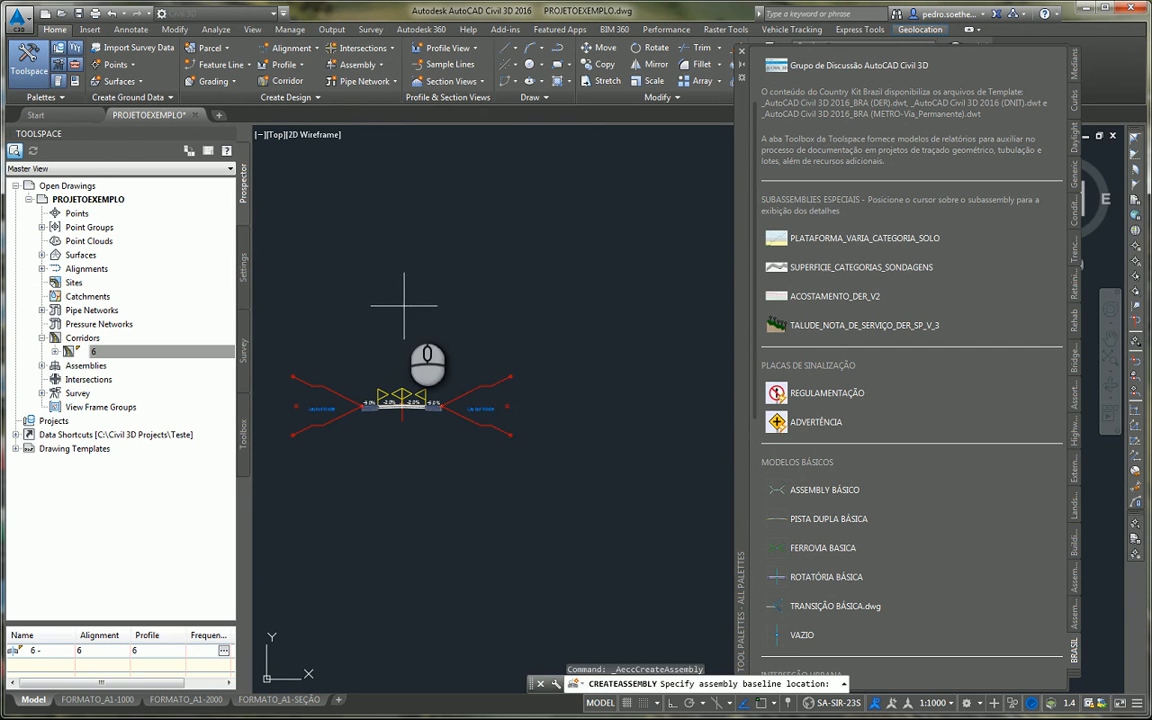
pyautogui.click(404, 305)
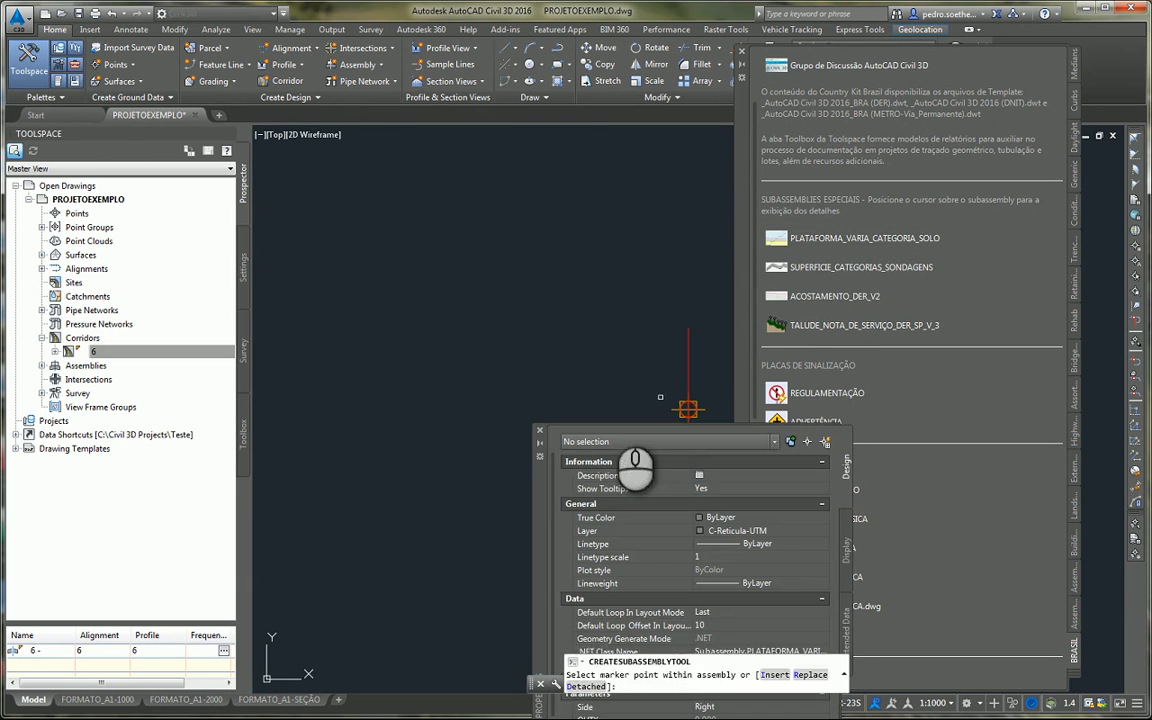
# Step: Attach the SUPERFICIE_CATEGORIAS_SONDAGENS subassembly to both sides of the new assembly's baseline
pyautogui.click(847, 271)
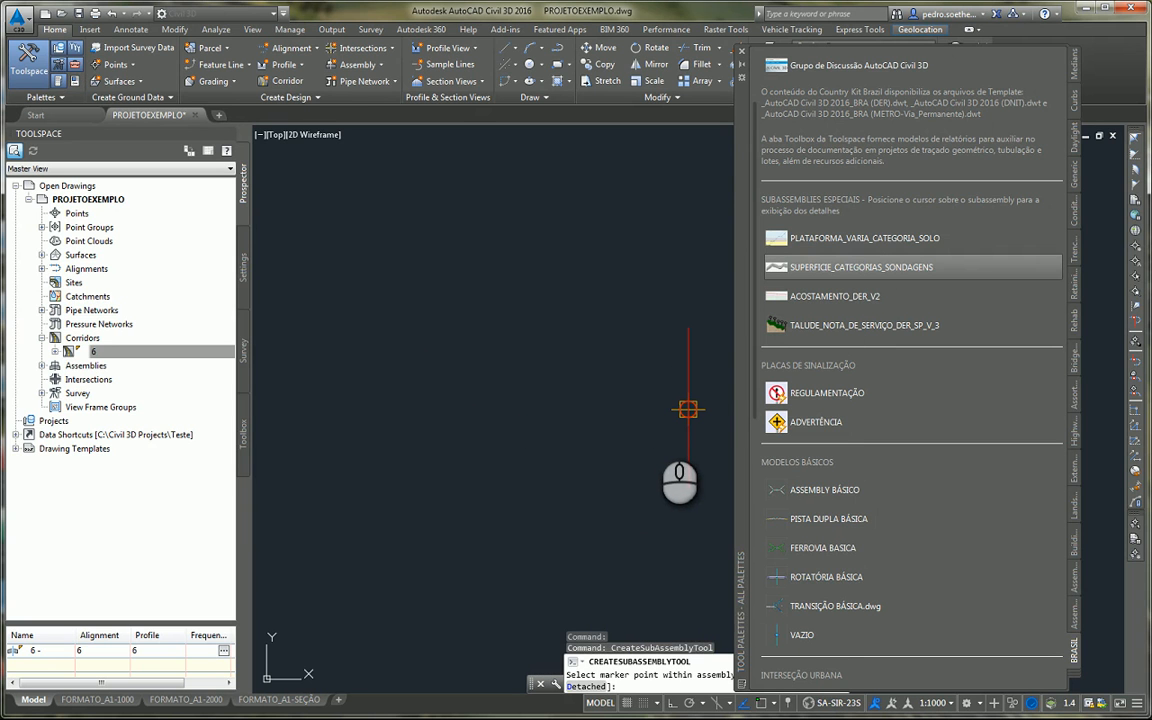
pyautogui.click(688, 409)
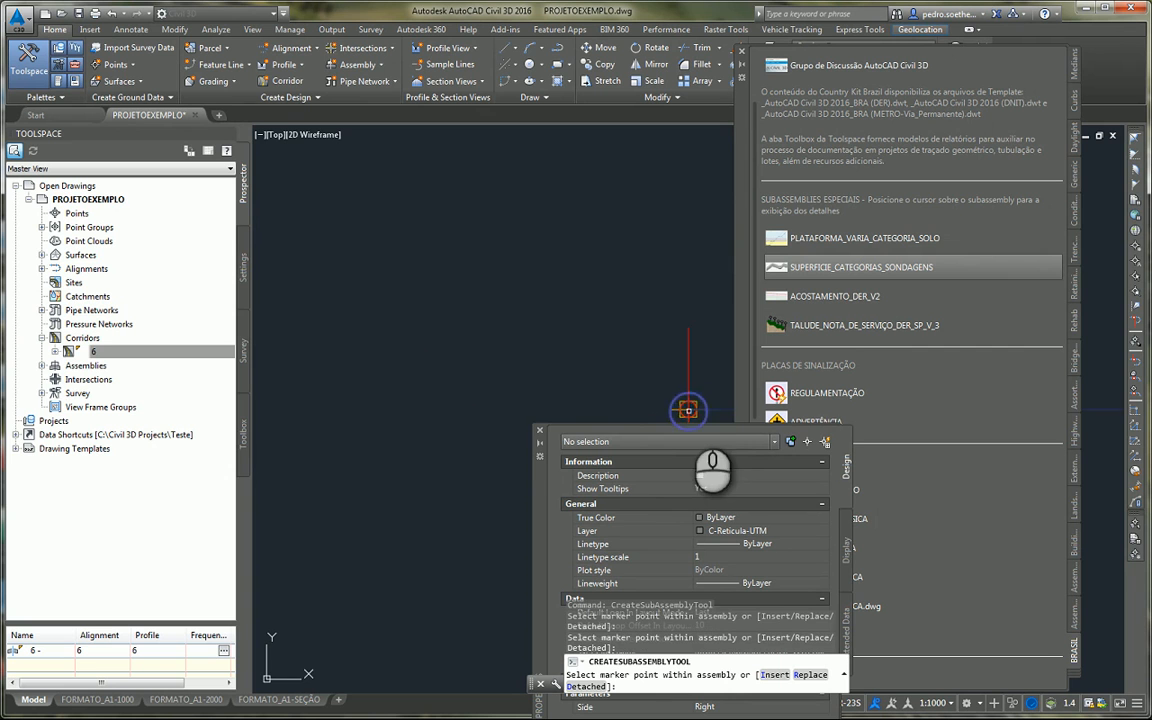
pyautogui.scroll(-3, 462, 337)
pyautogui.moveTo(536, 345); pyautogui.dragTo(413, 318, button='middle')
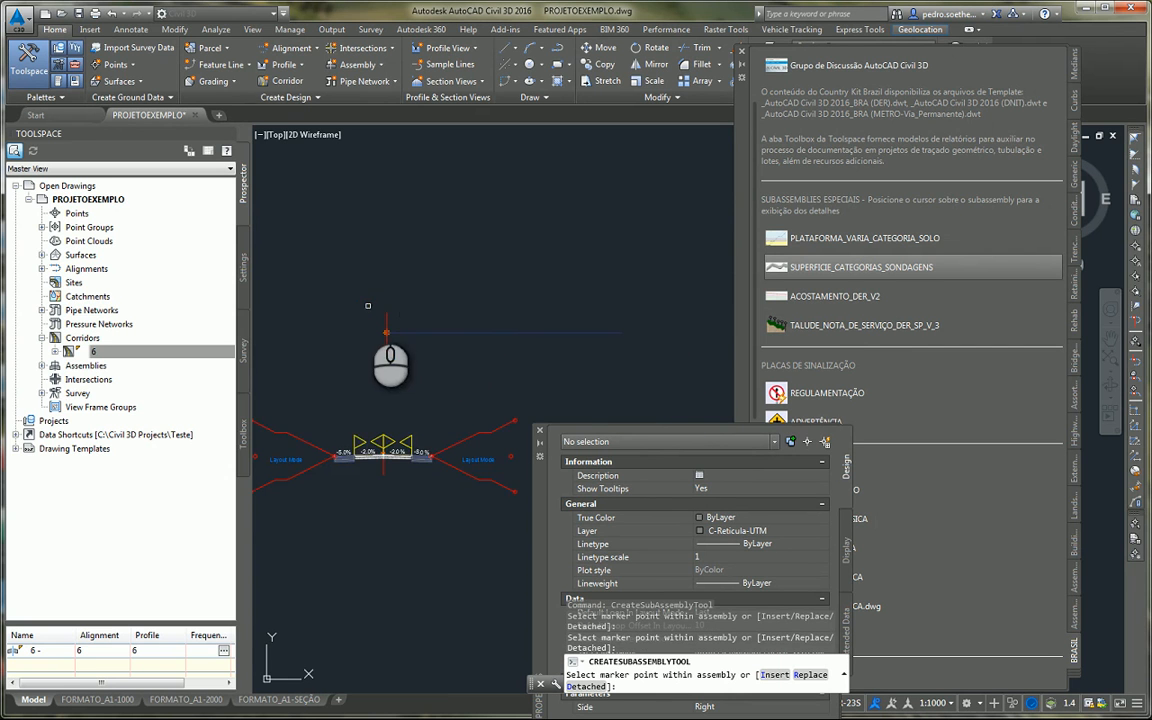
pyautogui.scroll(2, 368, 310)
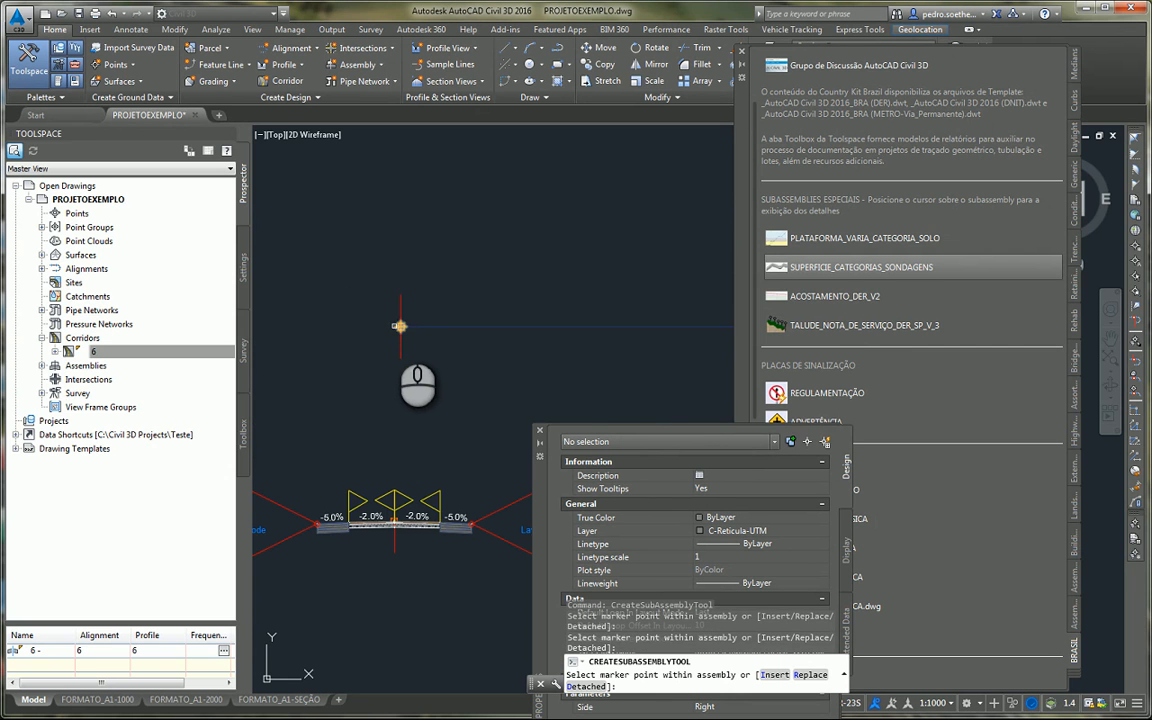
pyautogui.click(393, 326)
pyautogui.rightClick(485, 391)
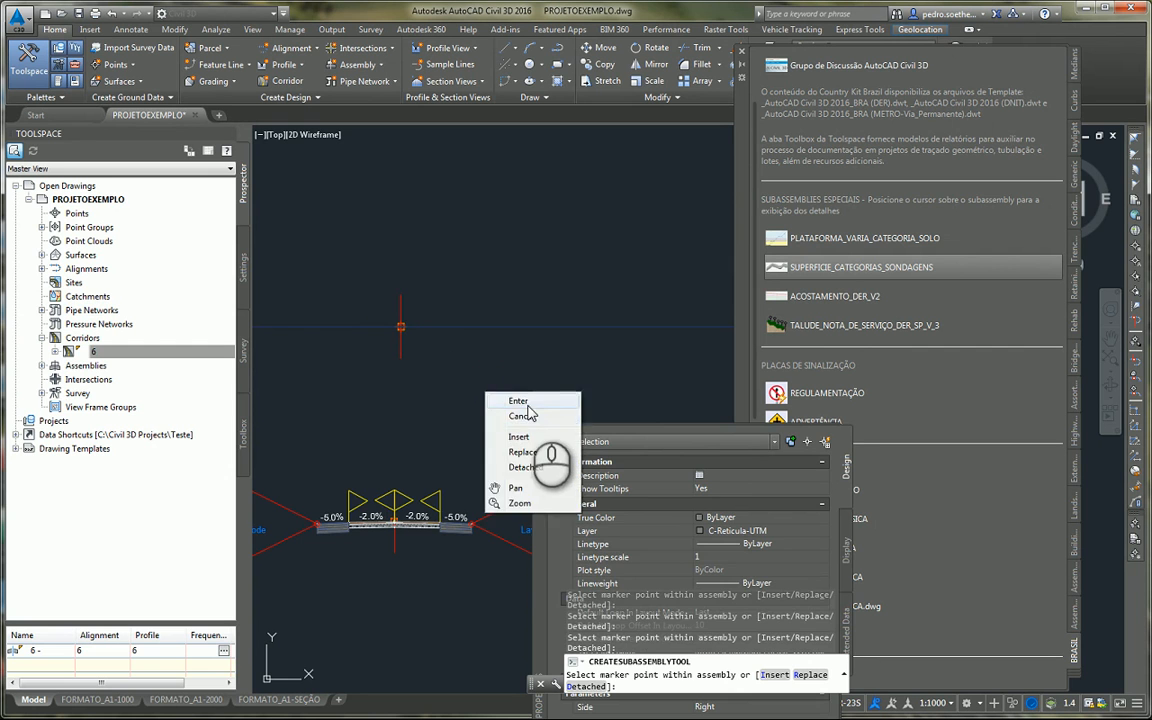
pyautogui.click(524, 403)
pyautogui.press('Return')
# Step: Examine the extent of the new category assembly and the terrain and subsurface lines in the profile view
pyautogui.scroll(-3, 488, 403)
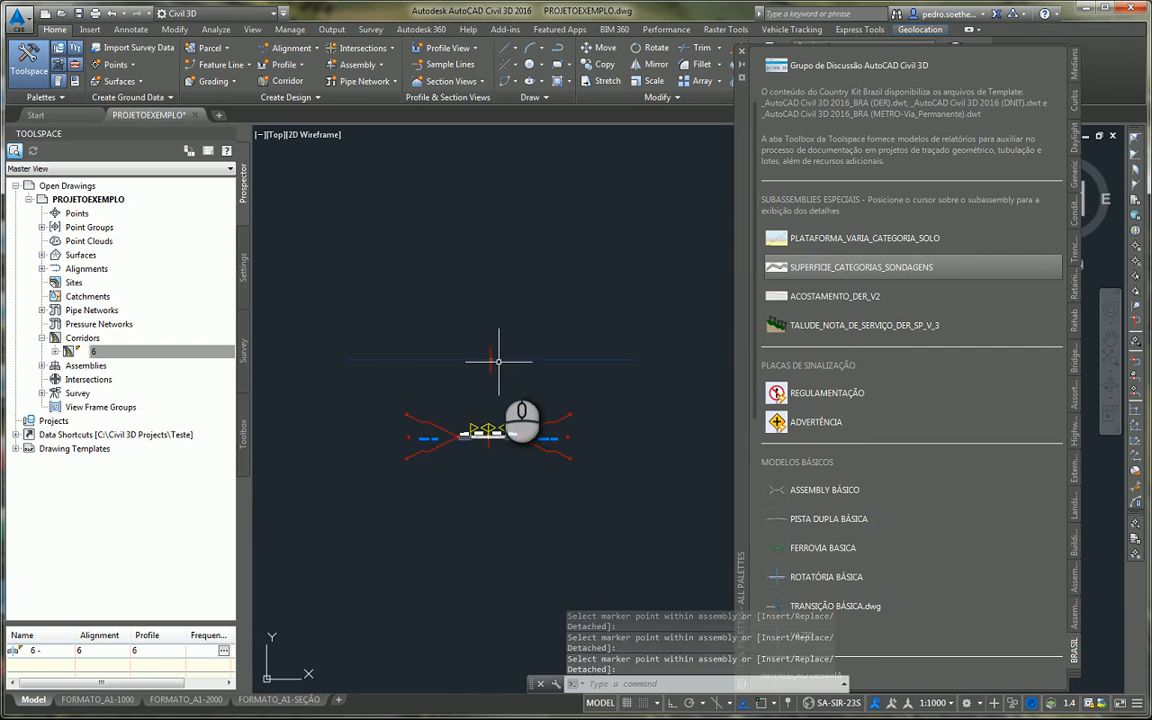
pyautogui.scroll(5, 498, 361)
pyautogui.scroll(-5, 498, 361)
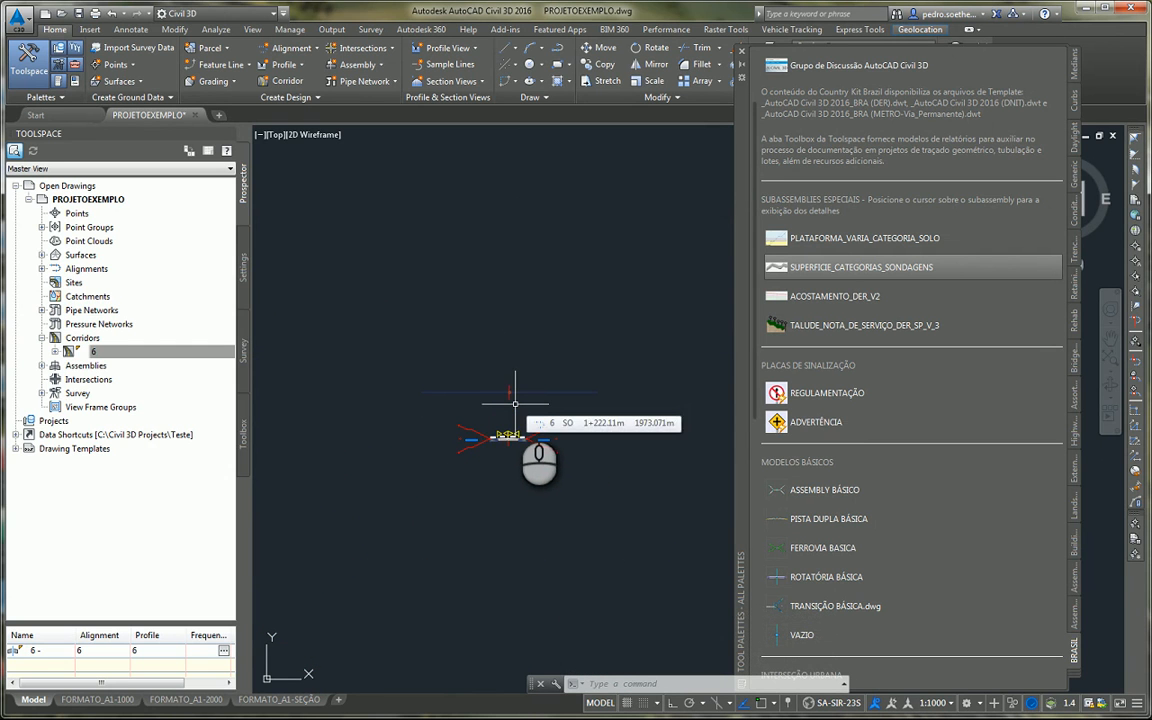
pyautogui.scroll(-3, 443, 428)
pyautogui.scroll(-3, 428, 432)
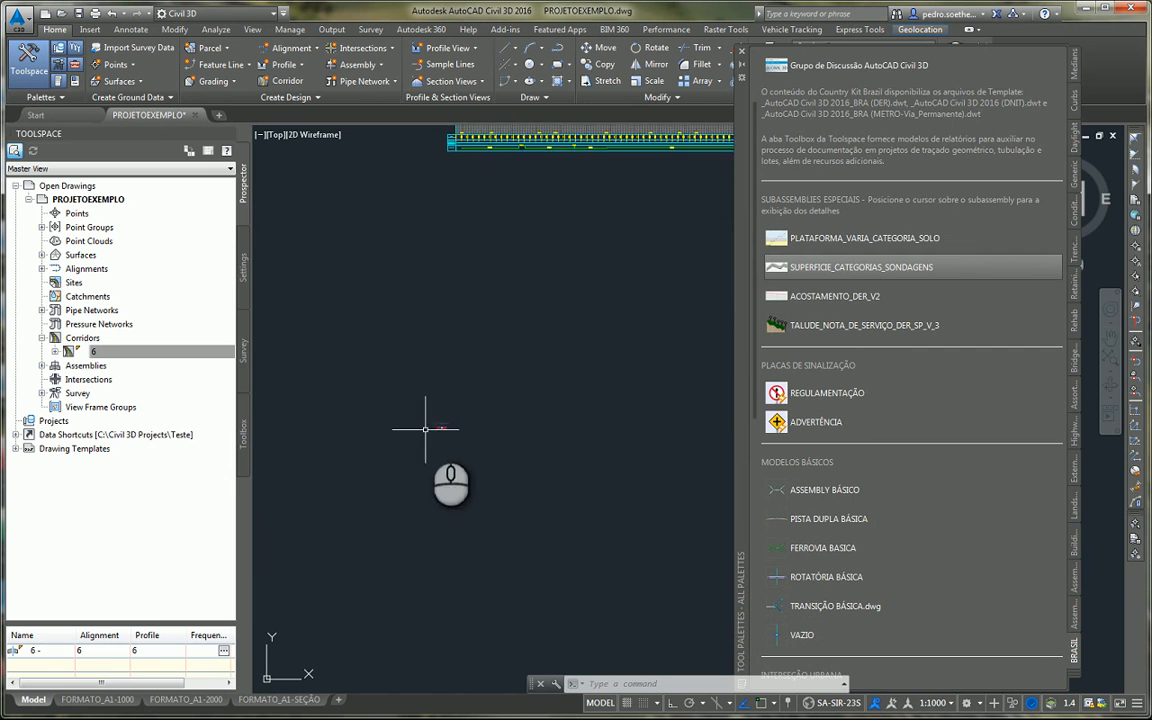
pyautogui.moveTo(512, 301)
pyautogui.mouseDown(button='middle')
pyautogui.moveTo(530, 275)
pyautogui.moveTo(414, 450)
pyautogui.mouseUp(button='middle')
pyautogui.scroll(-3, 409, 436)
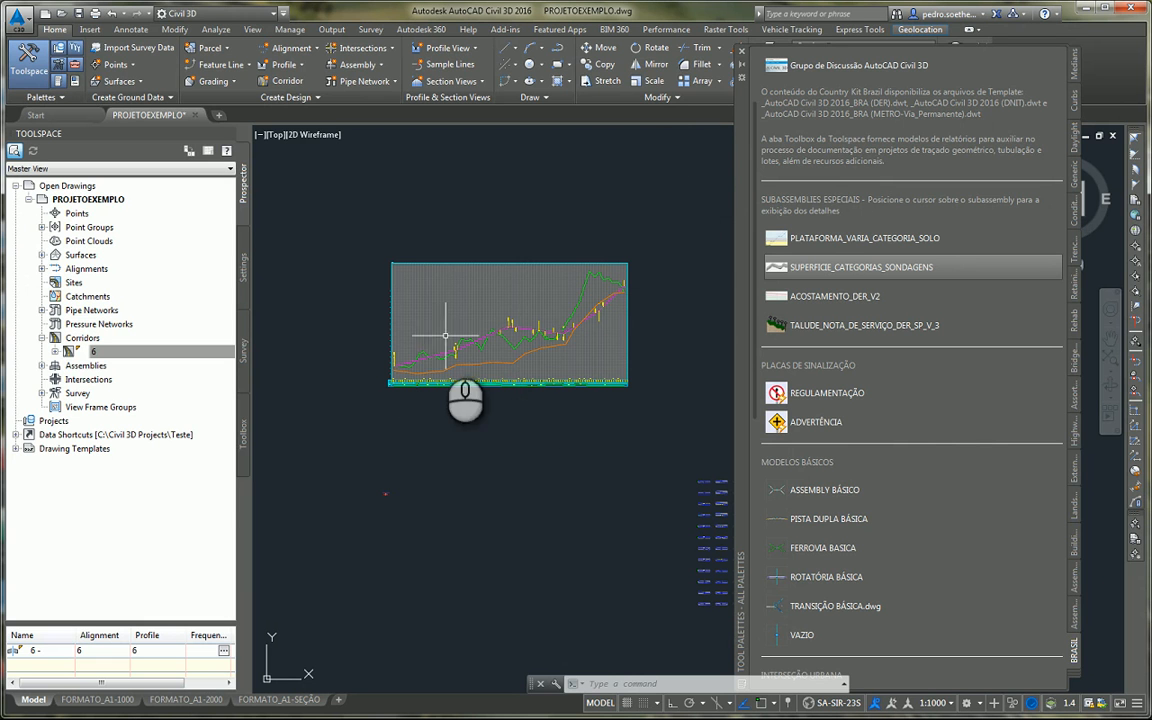
pyautogui.scroll(3, 450, 345)
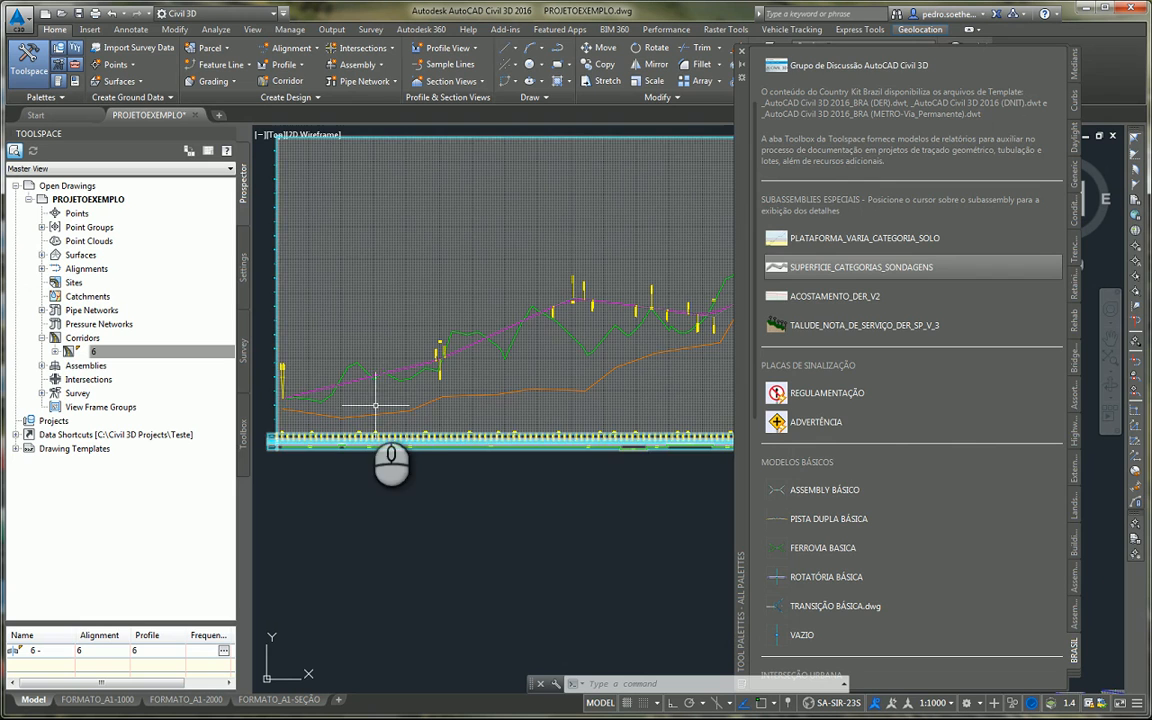
# Step: Close the tool palettes and examine the corridor in plan against its profile view, from one end of the alignment to the other
pyautogui.click(741, 52)
pyautogui.scroll(-5, 771, 334)
pyautogui.scroll(4, 707, 424)
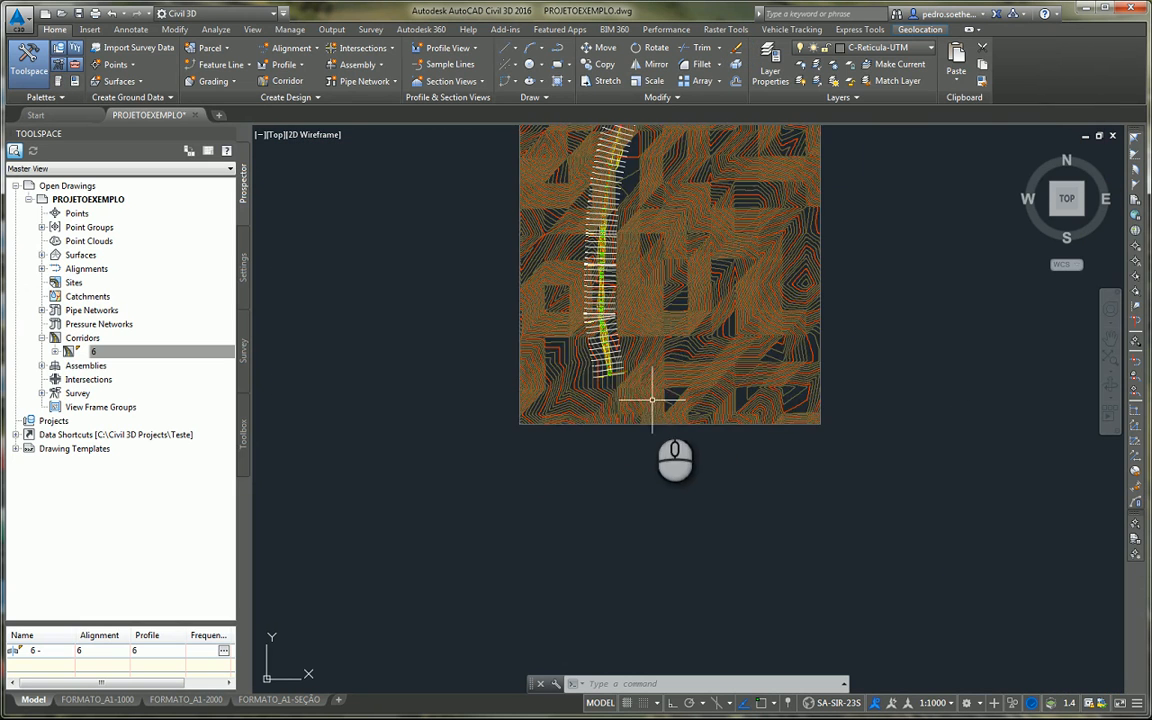
pyautogui.scroll(-1, 663, 399)
pyautogui.scroll(4, 599, 508)
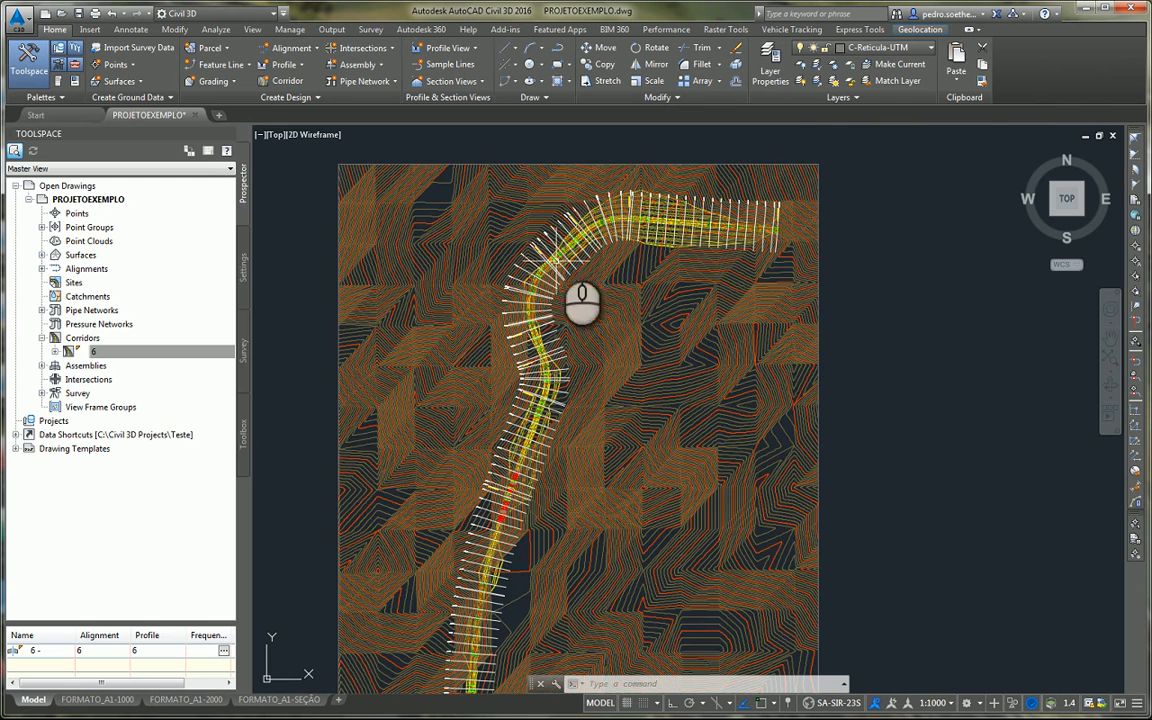
pyautogui.scroll(-6, 766, 265)
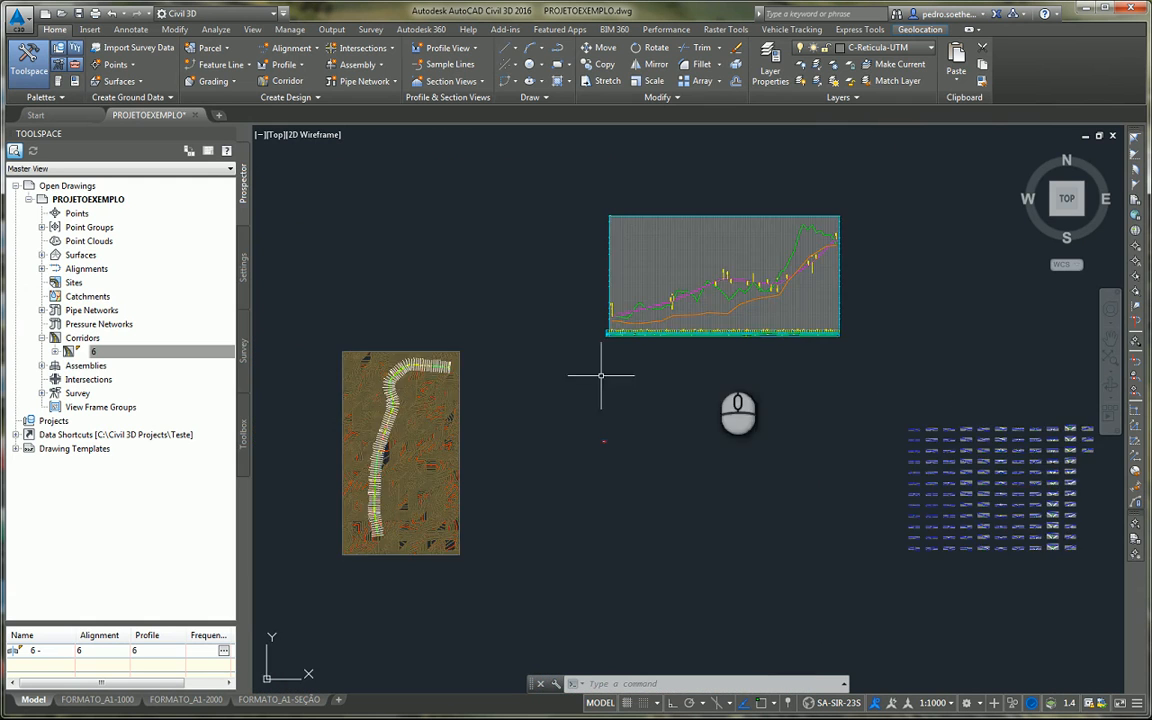
pyautogui.moveTo(696, 321); pyautogui.dragTo(603, 395, button='middle')
pyautogui.scroll(2, 560, 388)
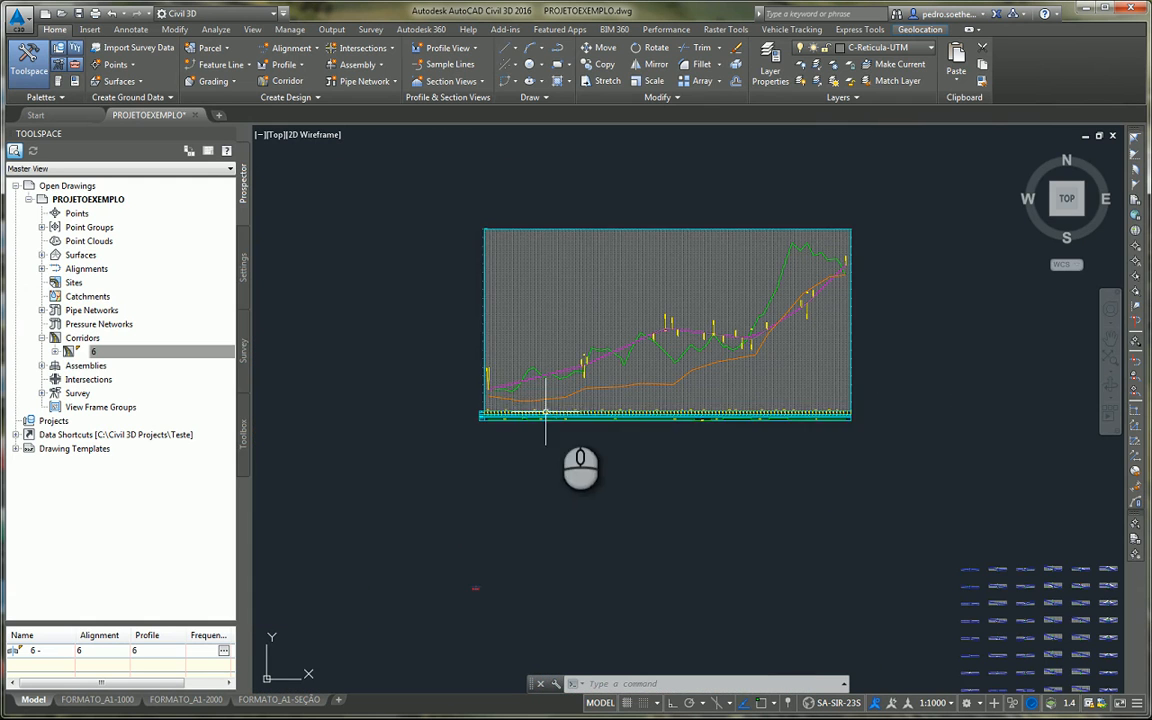
pyautogui.scroll(-5, 540, 455)
pyautogui.moveTo(470, 489); pyautogui.dragTo(704, 311, button='middle')
pyautogui.scroll(10, 587, 383)
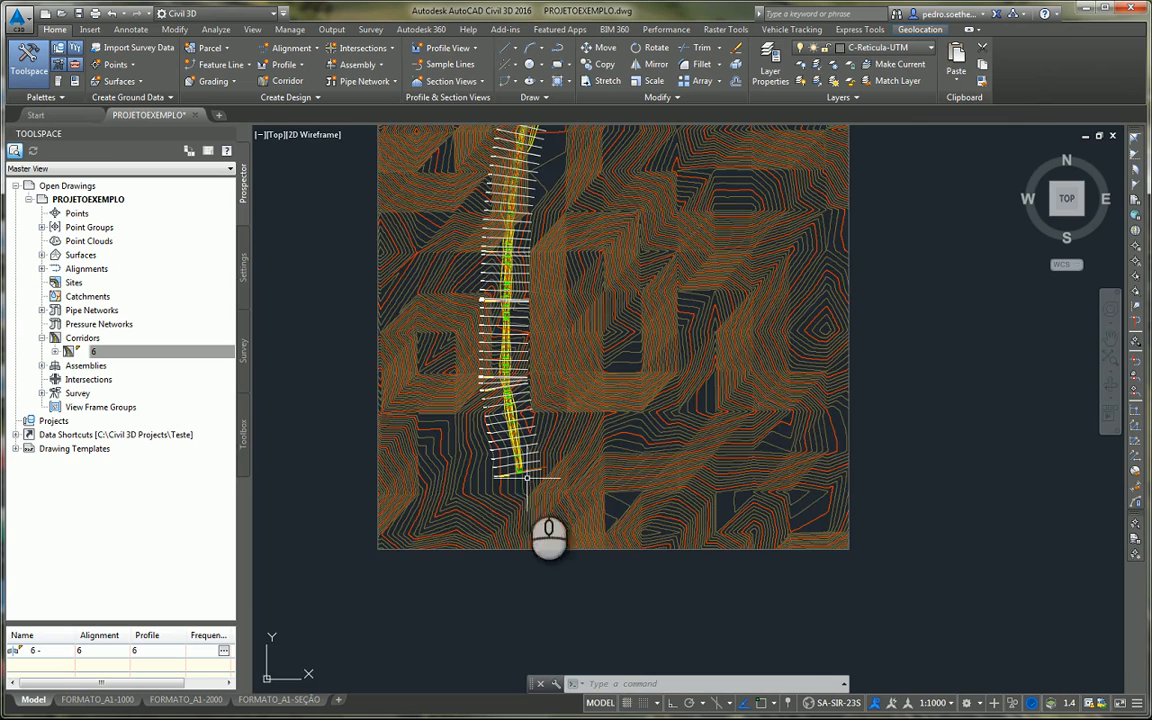
# Step: Examine the corridor in plan and follow the terrain, grade and subsurface lines along the full profile view
pyautogui.scroll(5, 535, 316)
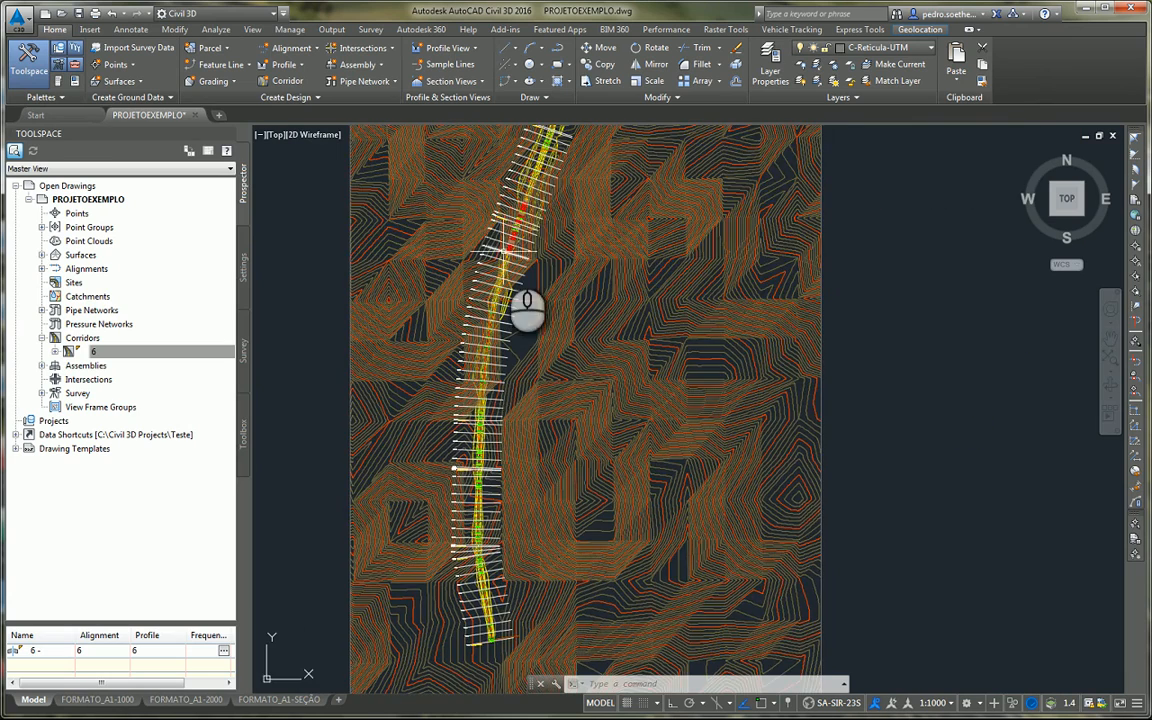
pyautogui.scroll(3, 528, 292)
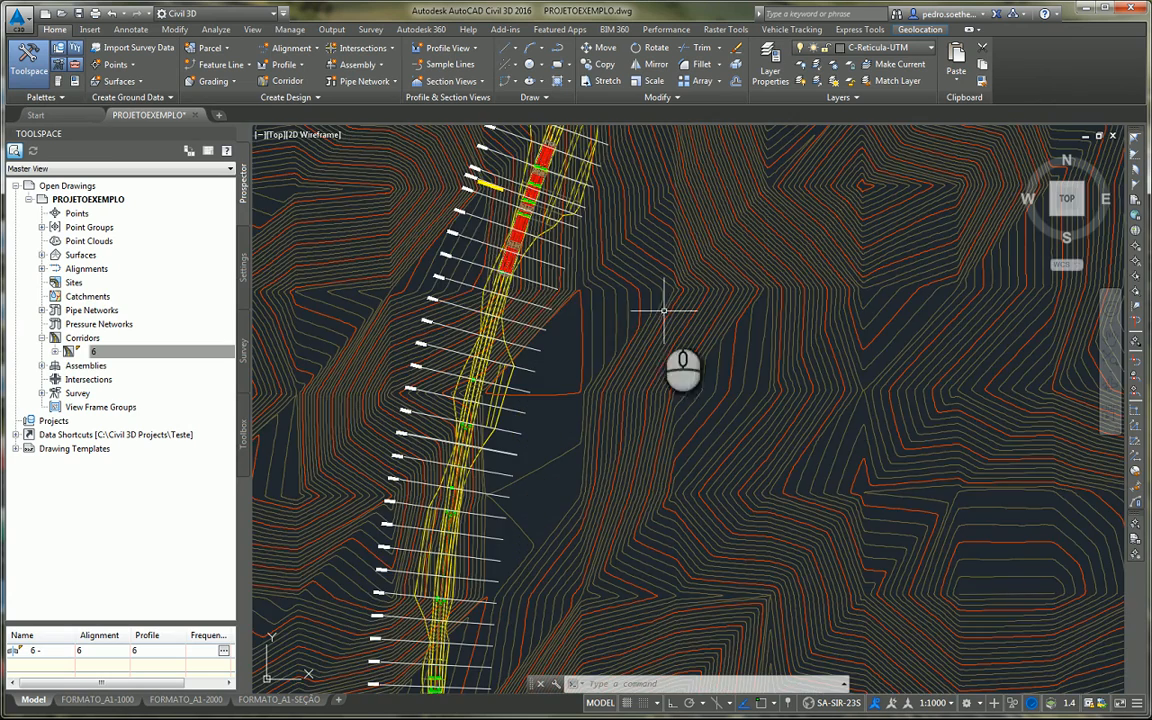
pyautogui.scroll(-8, 490, 390)
pyautogui.scroll(3, 600, 428)
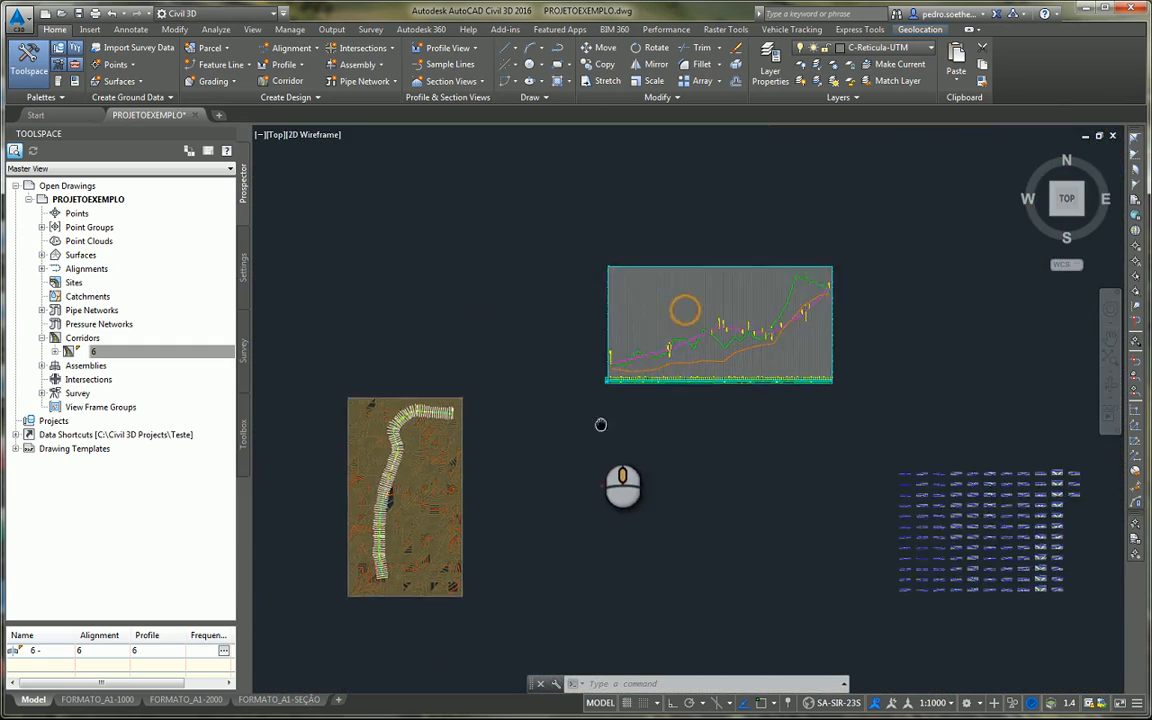
pyautogui.scroll(5, 645, 357)
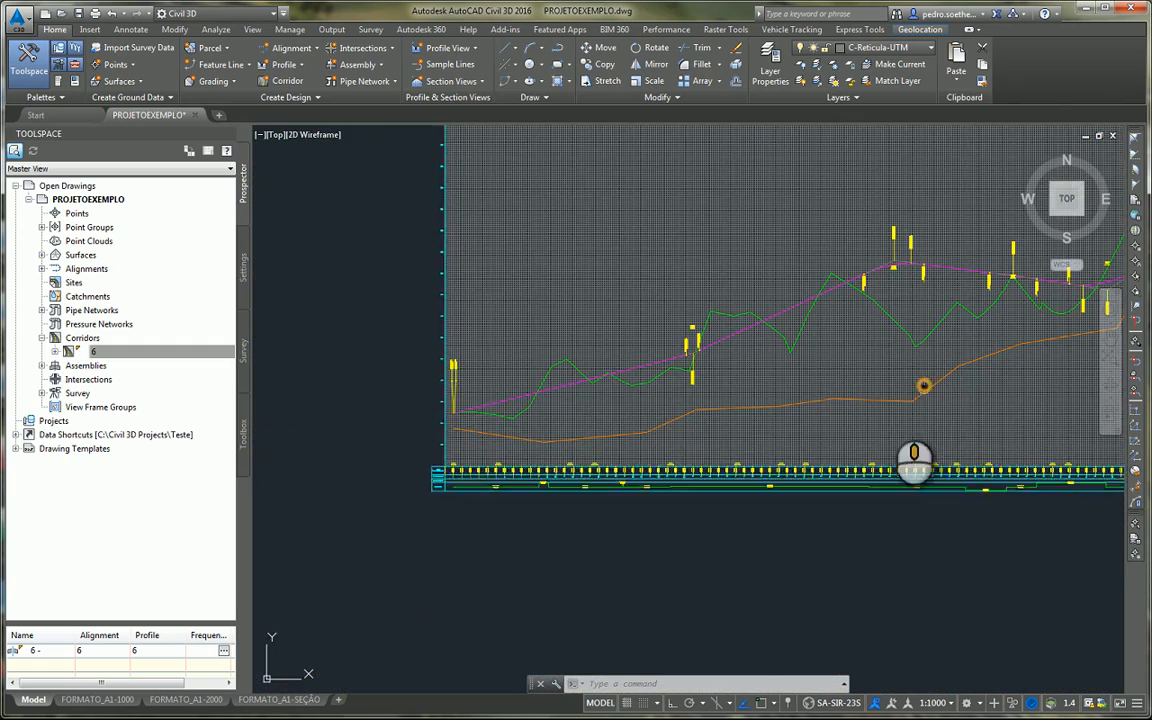
pyautogui.scroll(3, 915, 392)
pyautogui.scroll(-4, 913, 314)
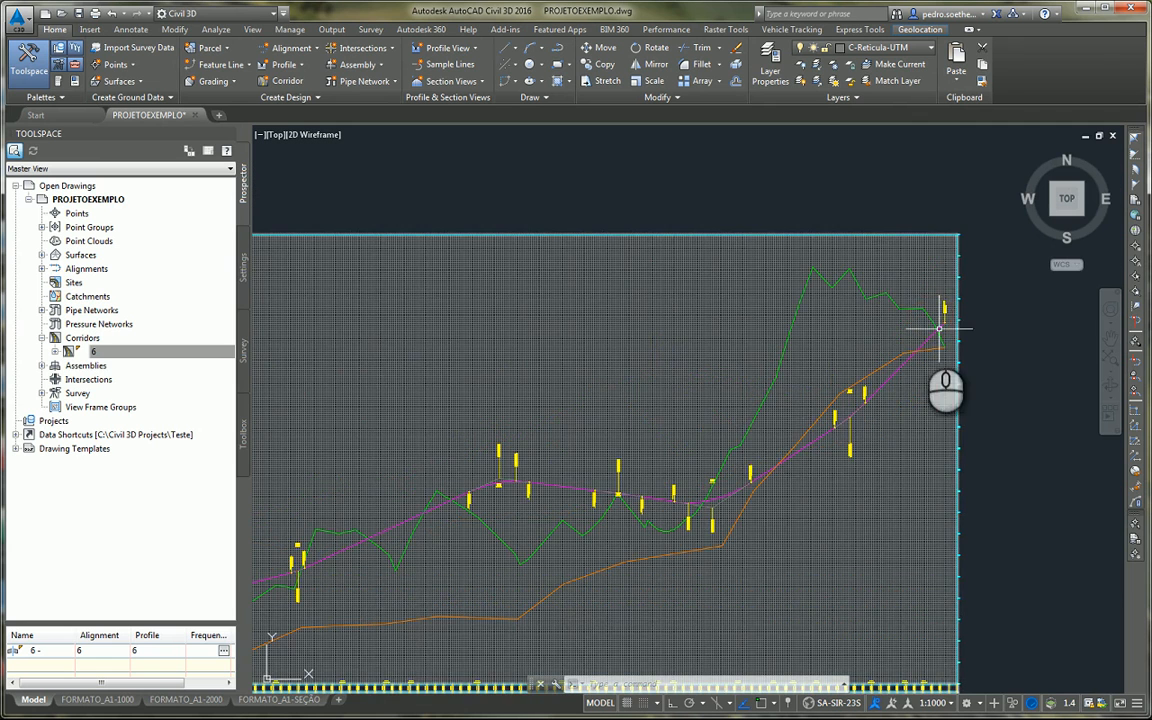
pyautogui.scroll(-5, 934, 320)
pyautogui.scroll(-3, 900, 340)
pyautogui.scroll(8, 812, 356)
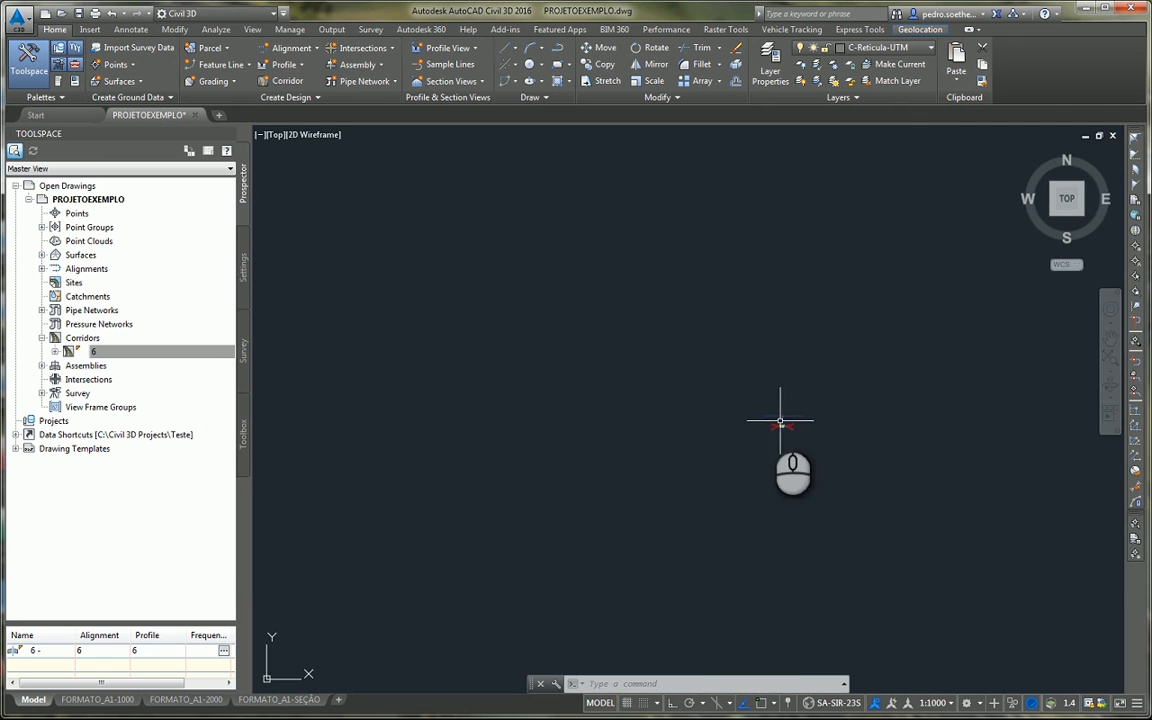
pyautogui.scroll(-8, 759, 475)
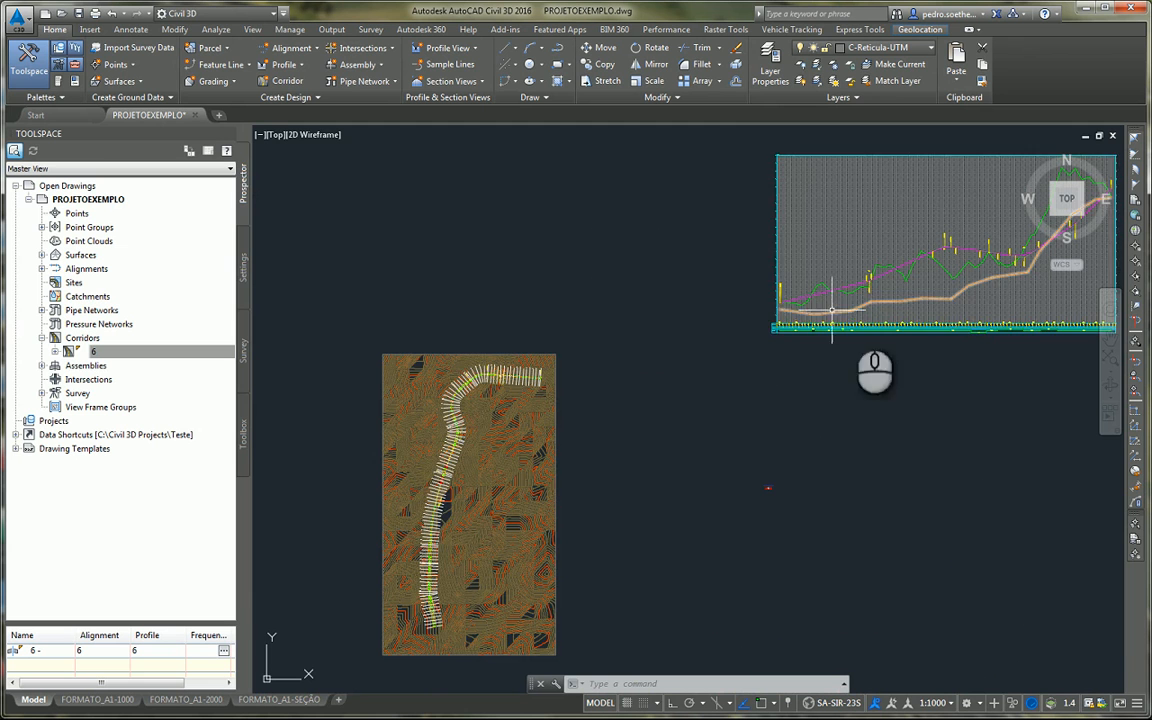
# Step: Examine the orange subsurface line in the profile view and compare it with the category assembly above the road assembly
pyautogui.scroll(4, 900, 360)
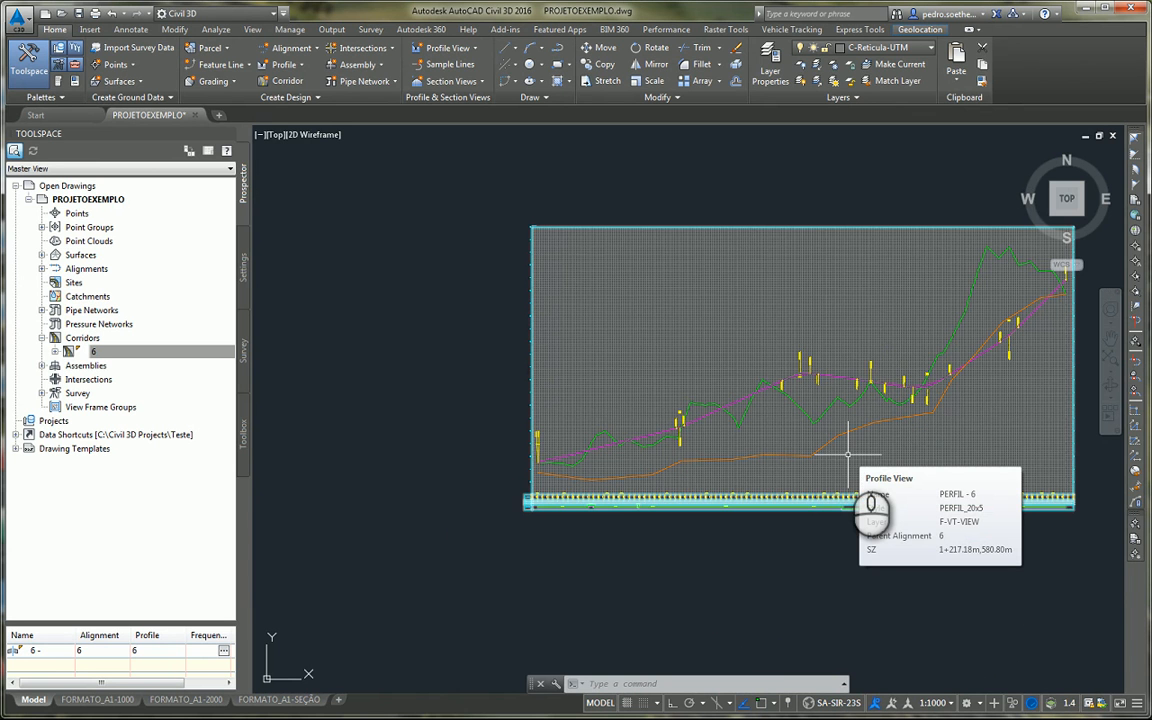
pyautogui.scroll(4, 852, 430)
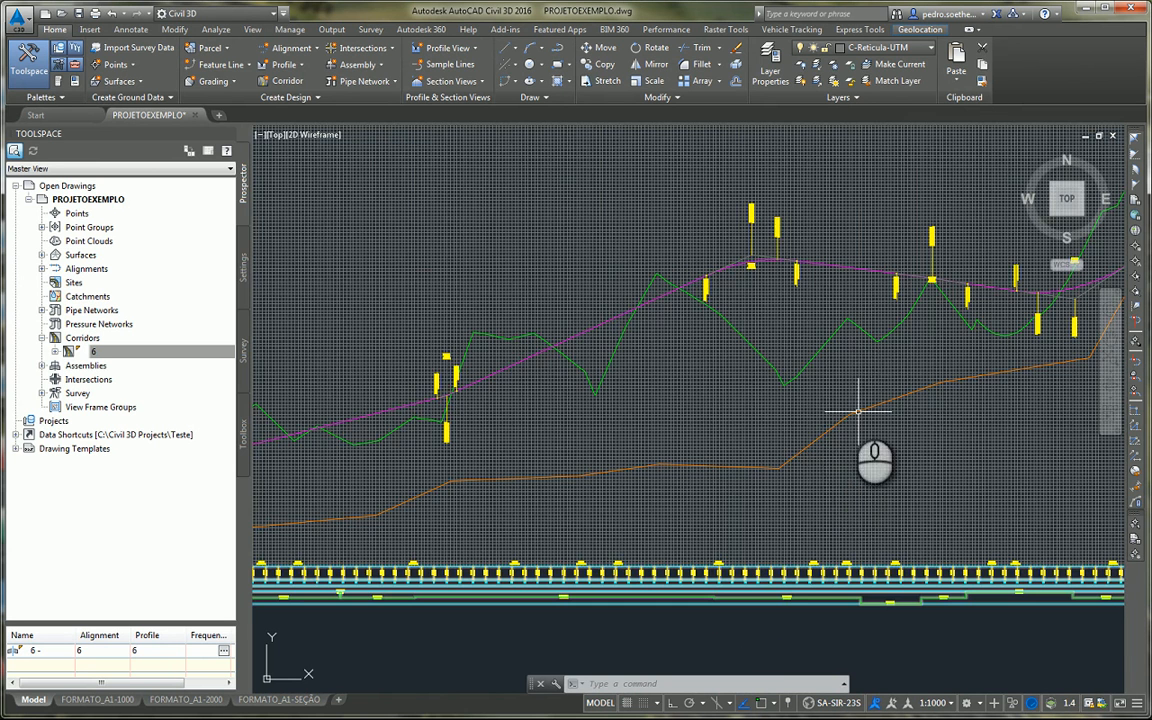
pyautogui.scroll(-4, 800, 450)
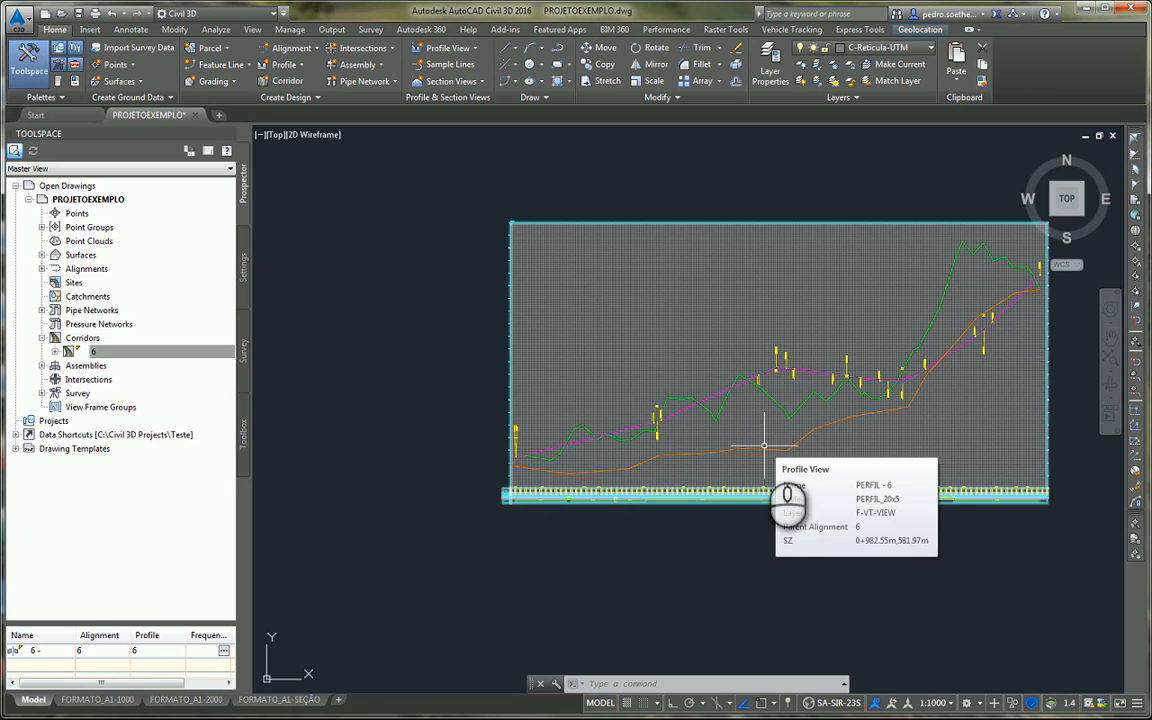
pyautogui.scroll(-5, 764, 446)
pyautogui.scroll(4, 663, 553)
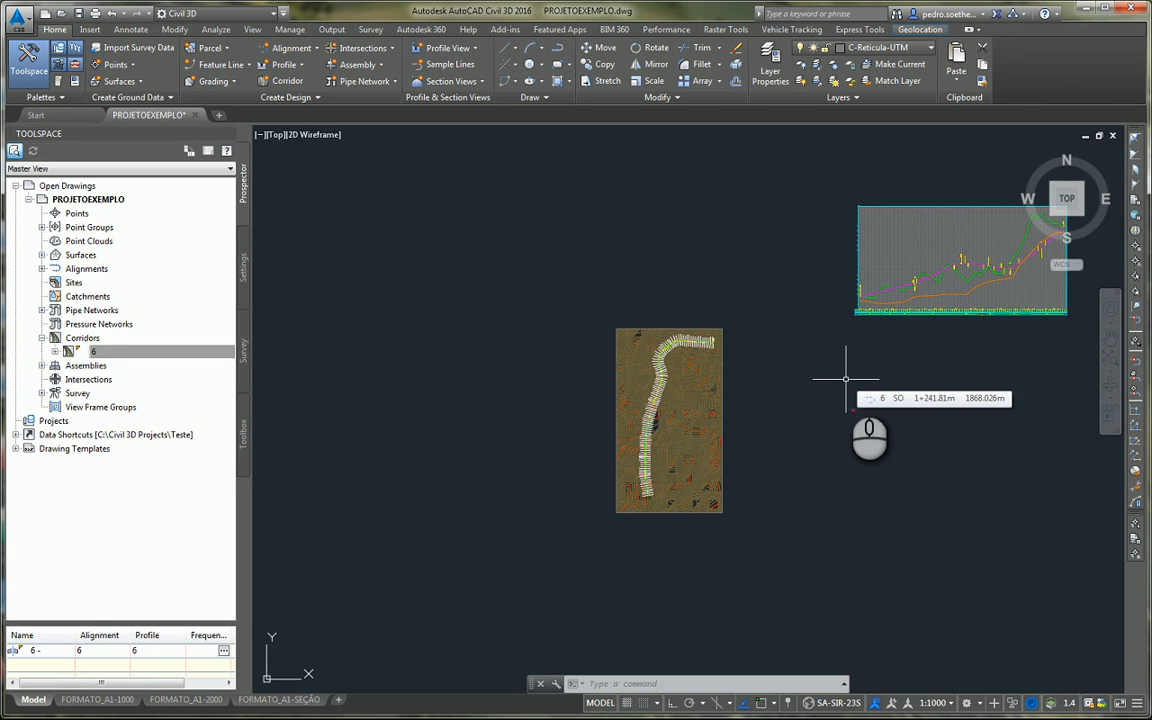
pyautogui.scroll(10, 790, 405)
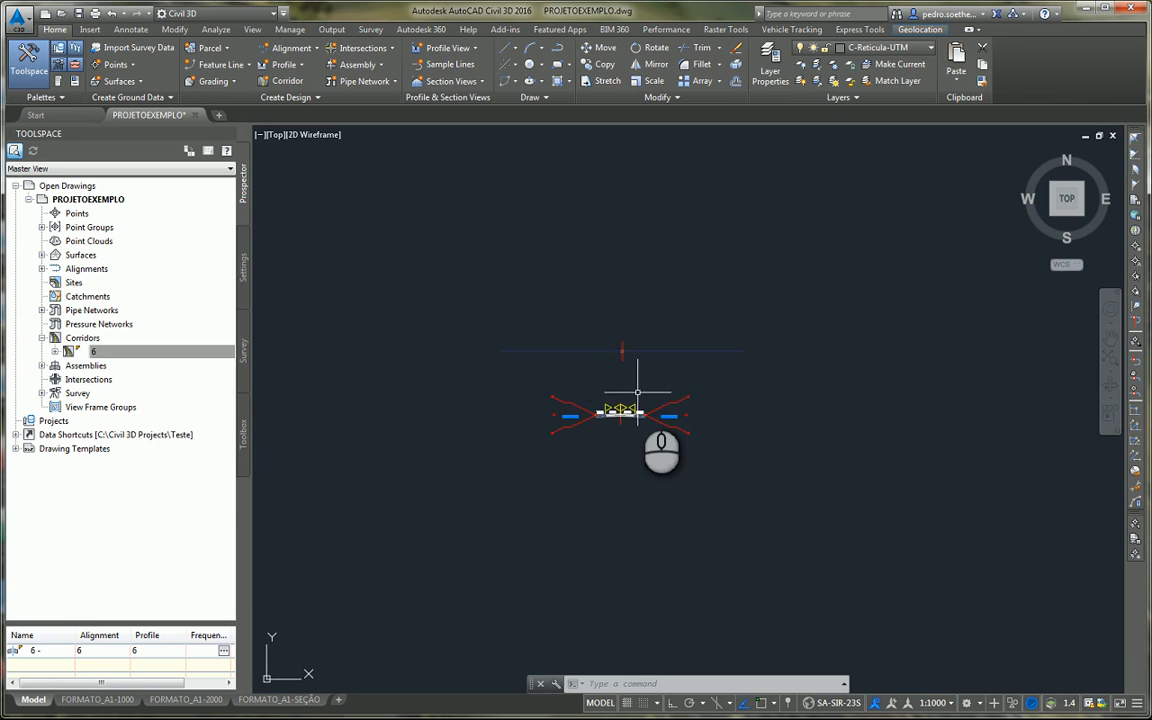
pyautogui.scroll(5, 570, 340)
pyautogui.scroll(-4, 820, 400)
pyautogui.moveTo(816, 409); pyautogui.dragTo(739, 450, button='middle')
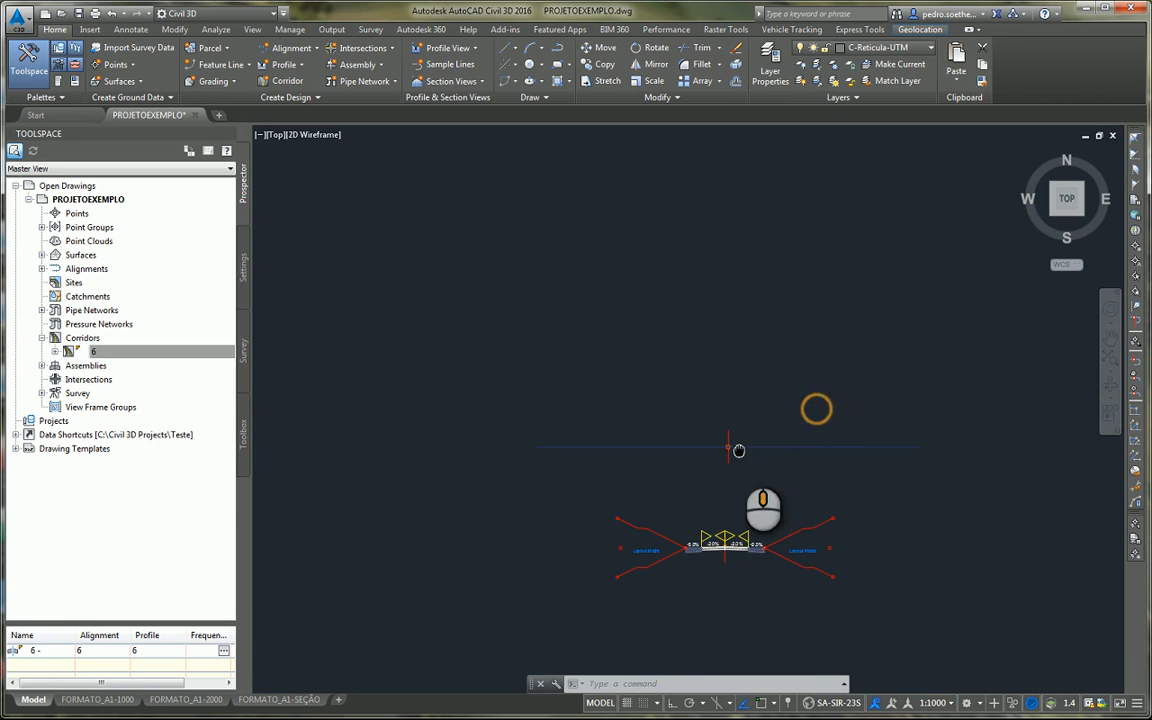
# Step: Start a new corridor named NOVA CATEGORIA on alignment 6, picking the orange VERTICAL-6 subsurface line as its profile
pyautogui.click(93, 351)
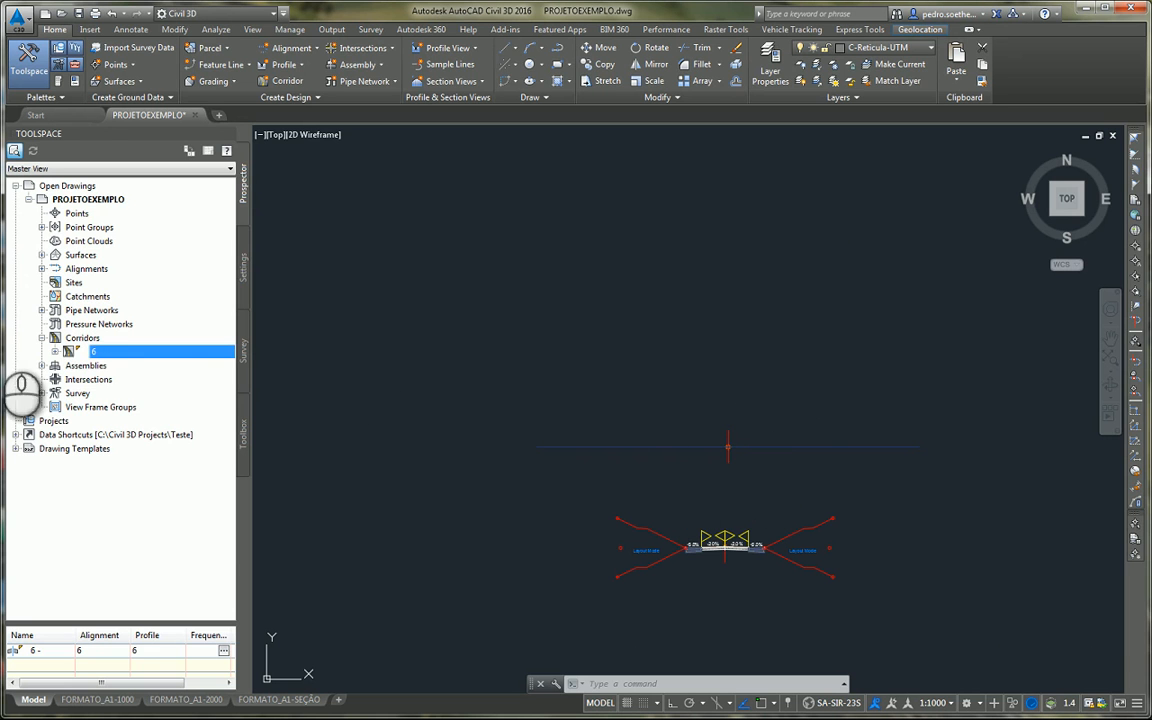
pyautogui.rightClick(65, 340)
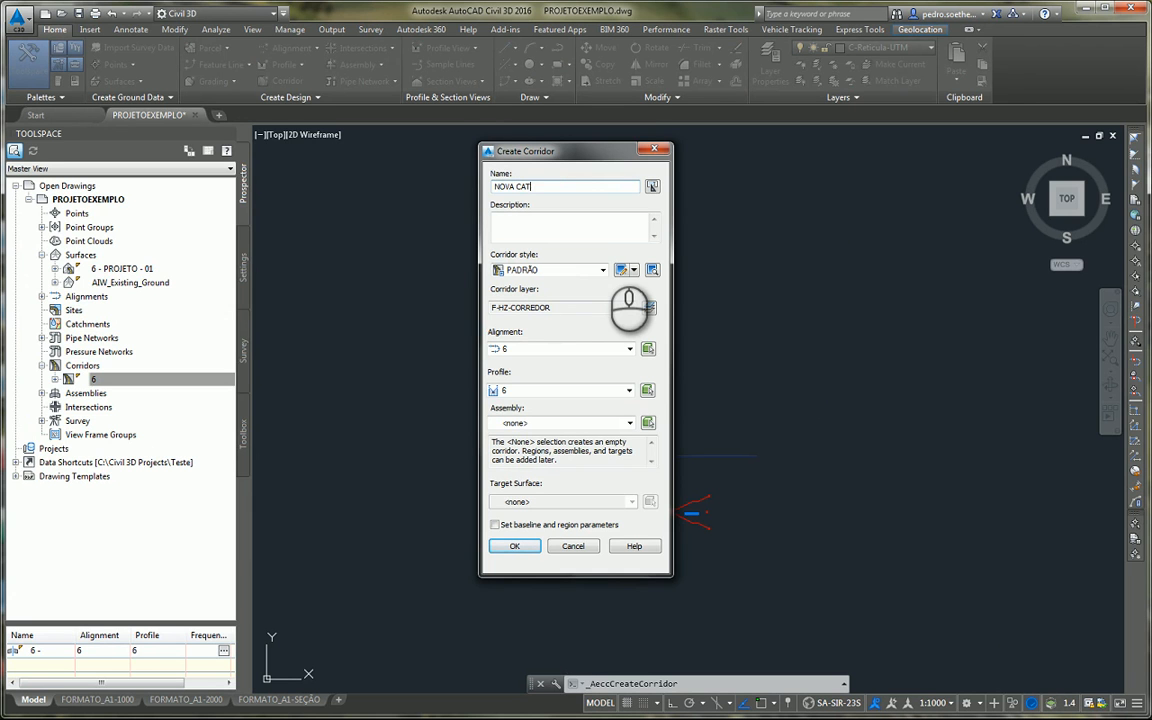
pyautogui.write('A')
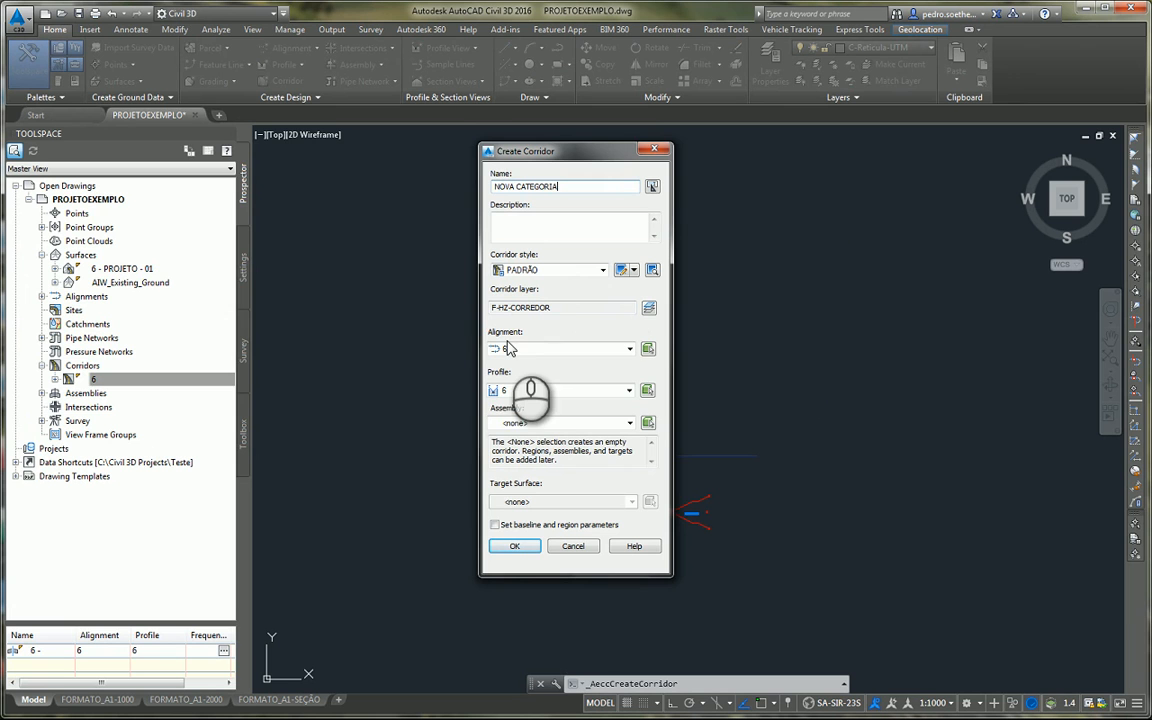
pyautogui.click(512, 392)
pyautogui.click(648, 391)
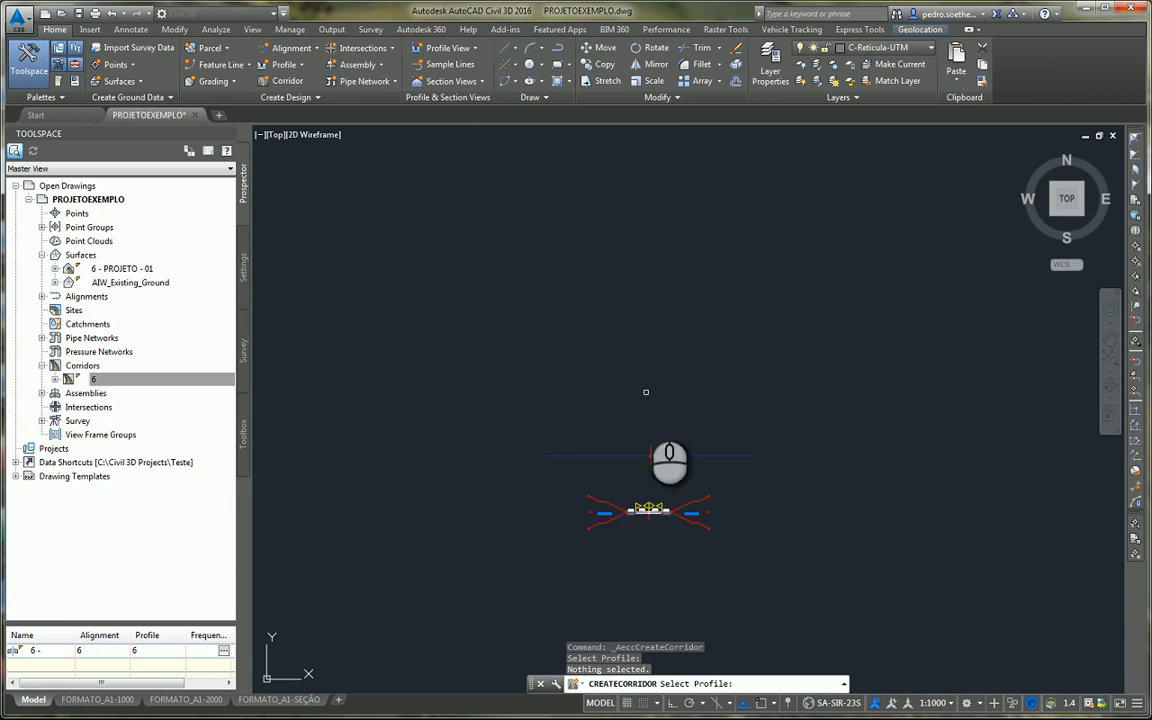
pyautogui.scroll(-3, 563, 463)
pyautogui.scroll(3, 710, 218)
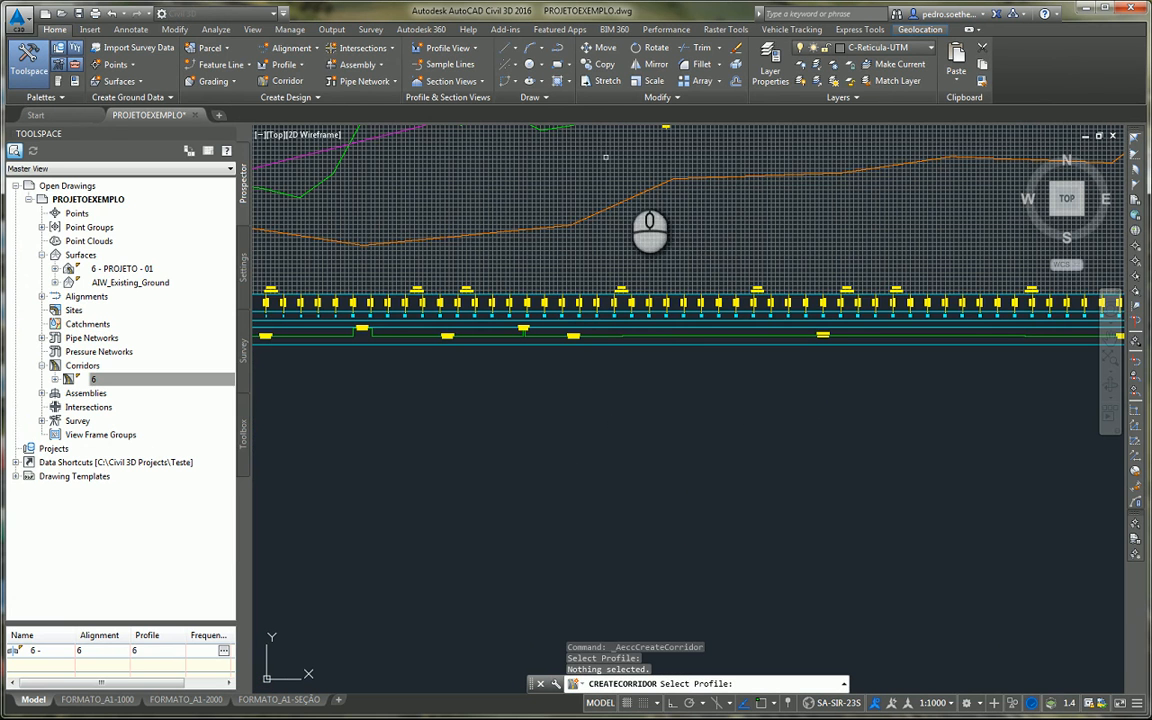
pyautogui.click(651, 188)
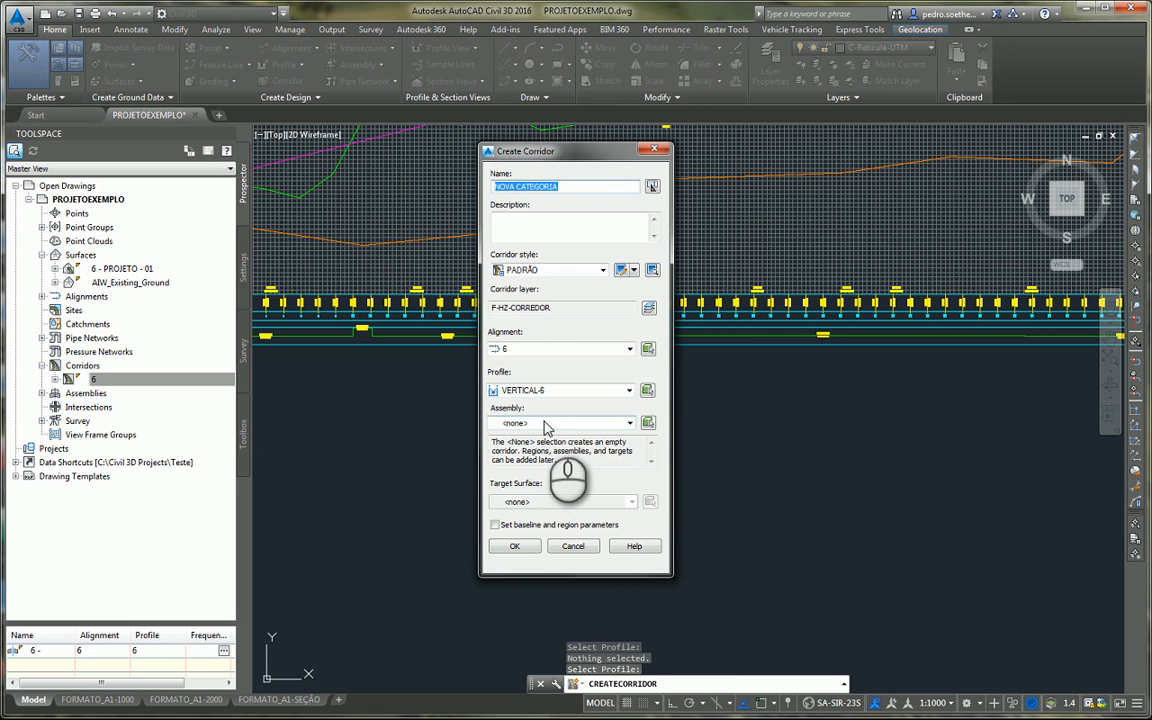
# Step: Assign the NOVA CATEGORIA assembly and the AIW_Existing_Ground target surface, and build the corridor with the default region parameters
pyautogui.click(546, 424)
pyautogui.click(540, 452)
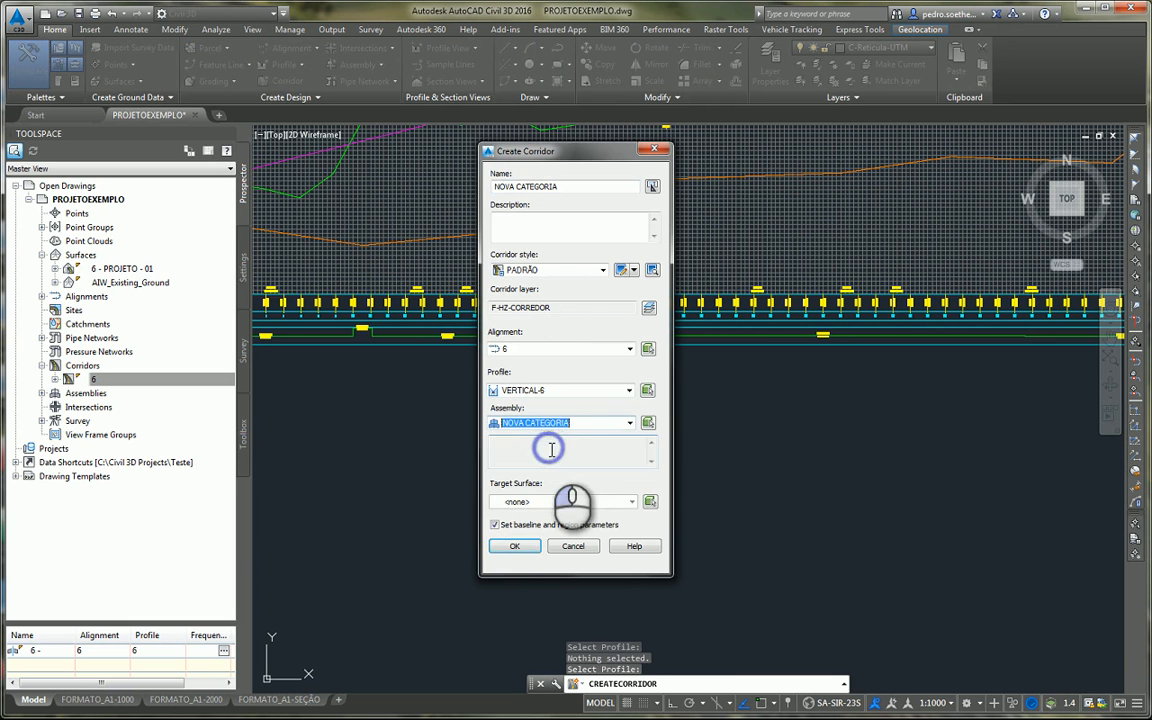
pyautogui.click(502, 502)
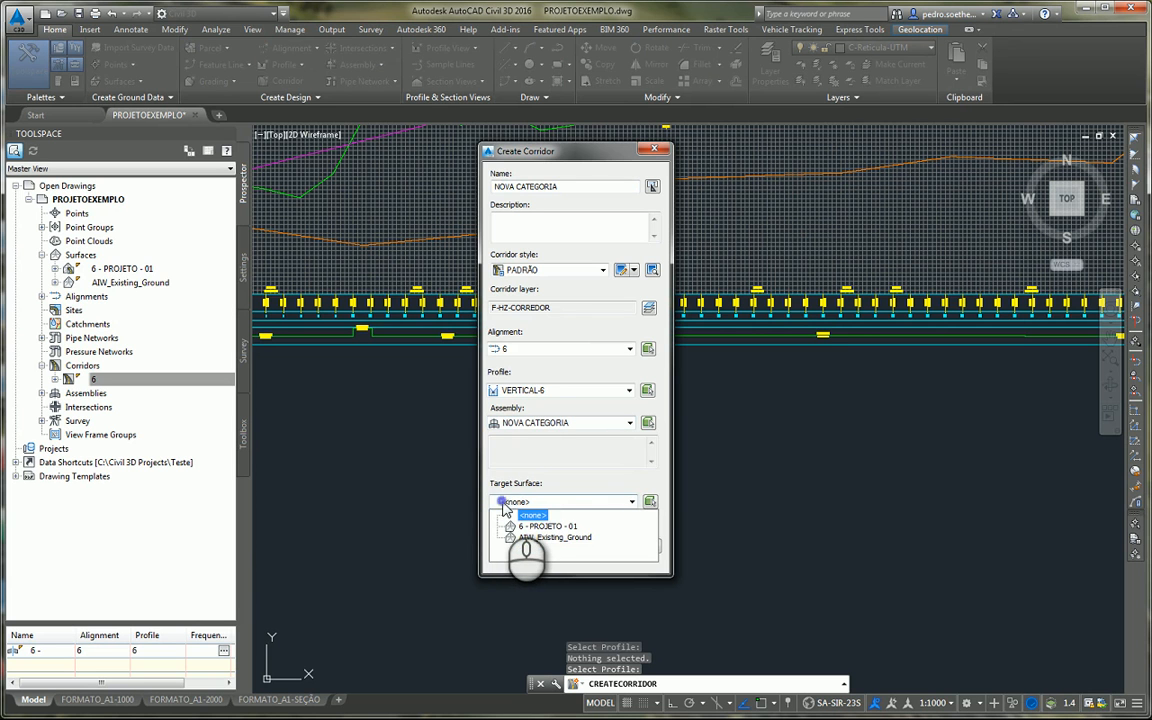
pyautogui.click(538, 538)
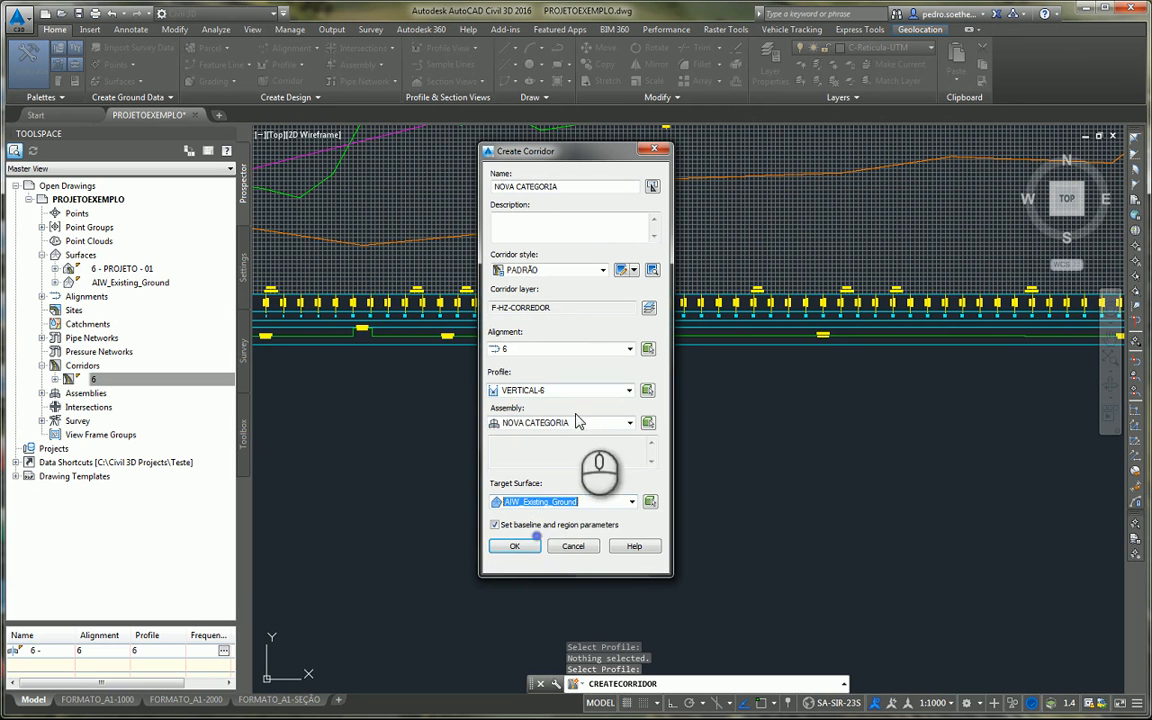
pyautogui.click(513, 546)
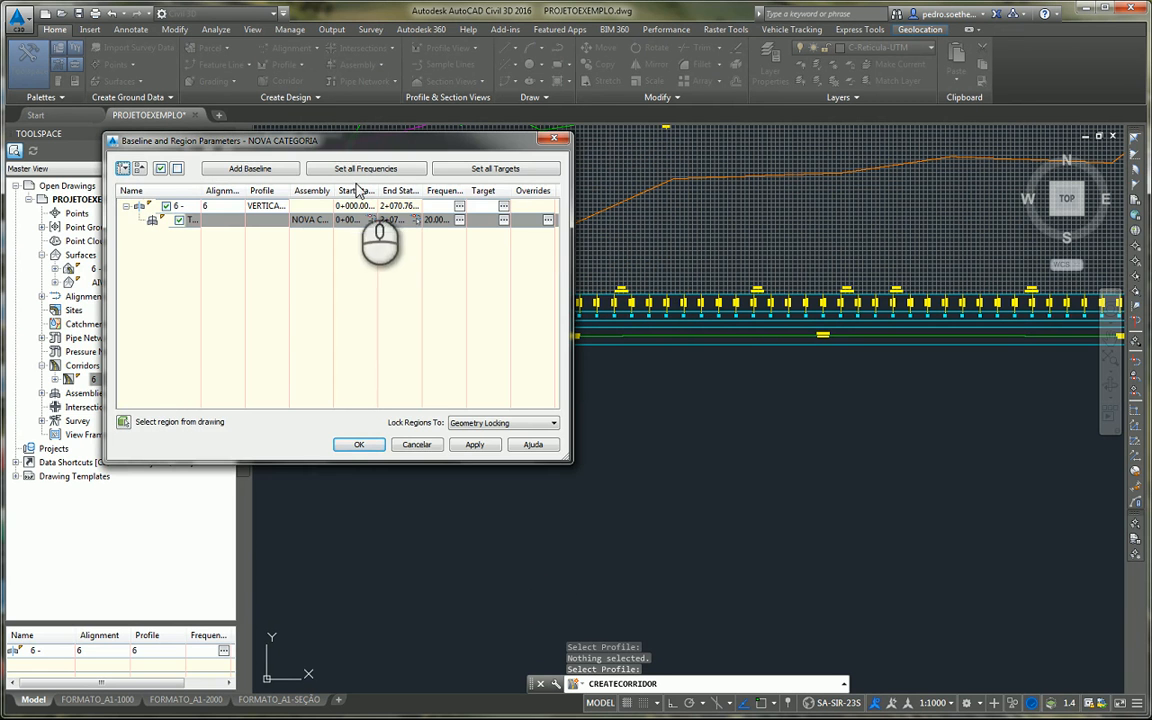
pyautogui.click(360, 446)
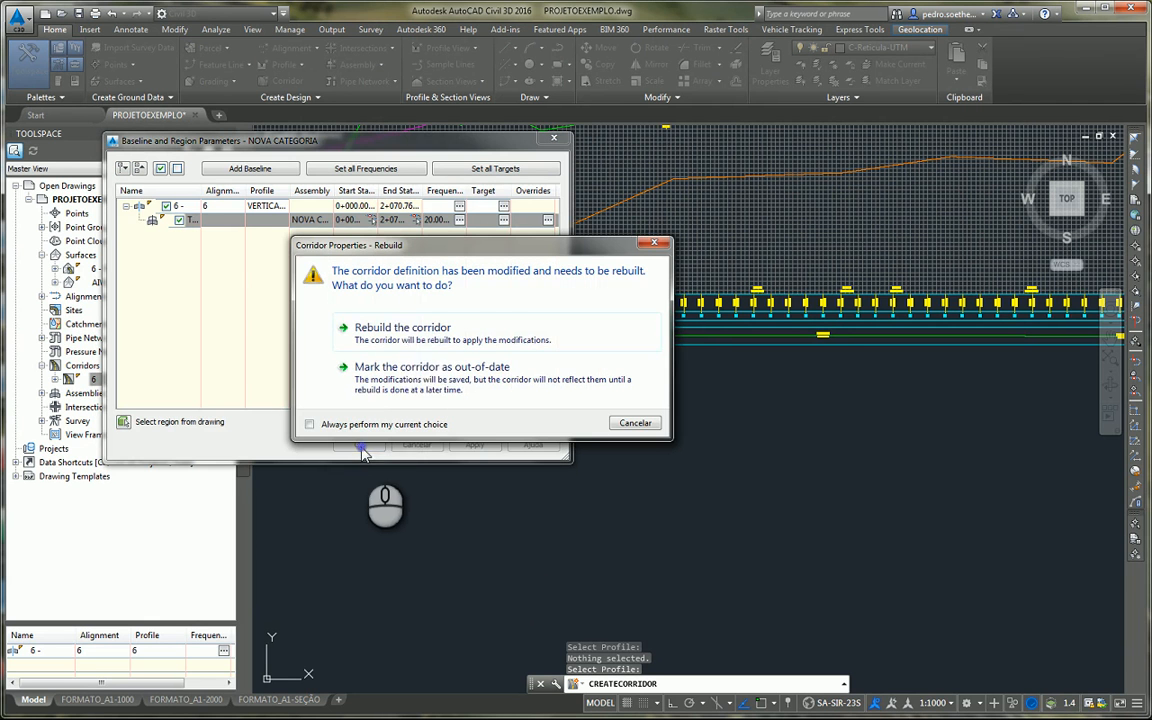
pyautogui.click(400, 330)
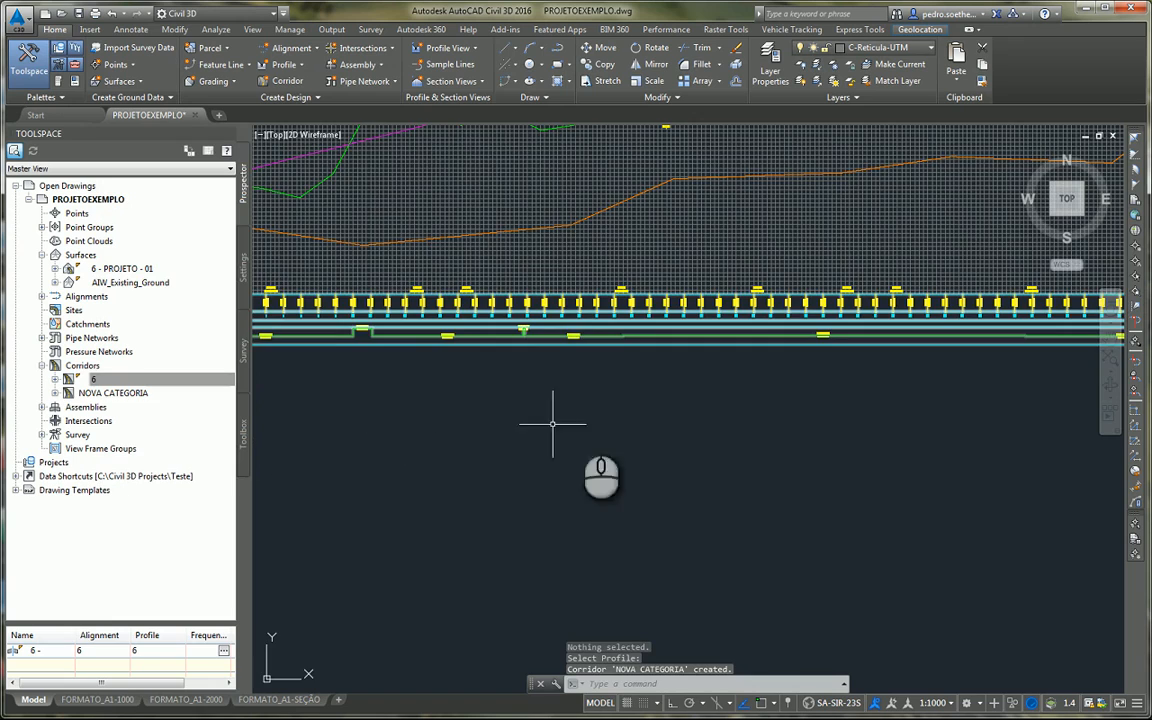
# Step: Open the properties of the NOVA CATEGORIA corridor
pyautogui.scroll(-5, 715, 442)
pyautogui.scroll(3, 414, 410)
pyautogui.scroll(5, 414, 410)
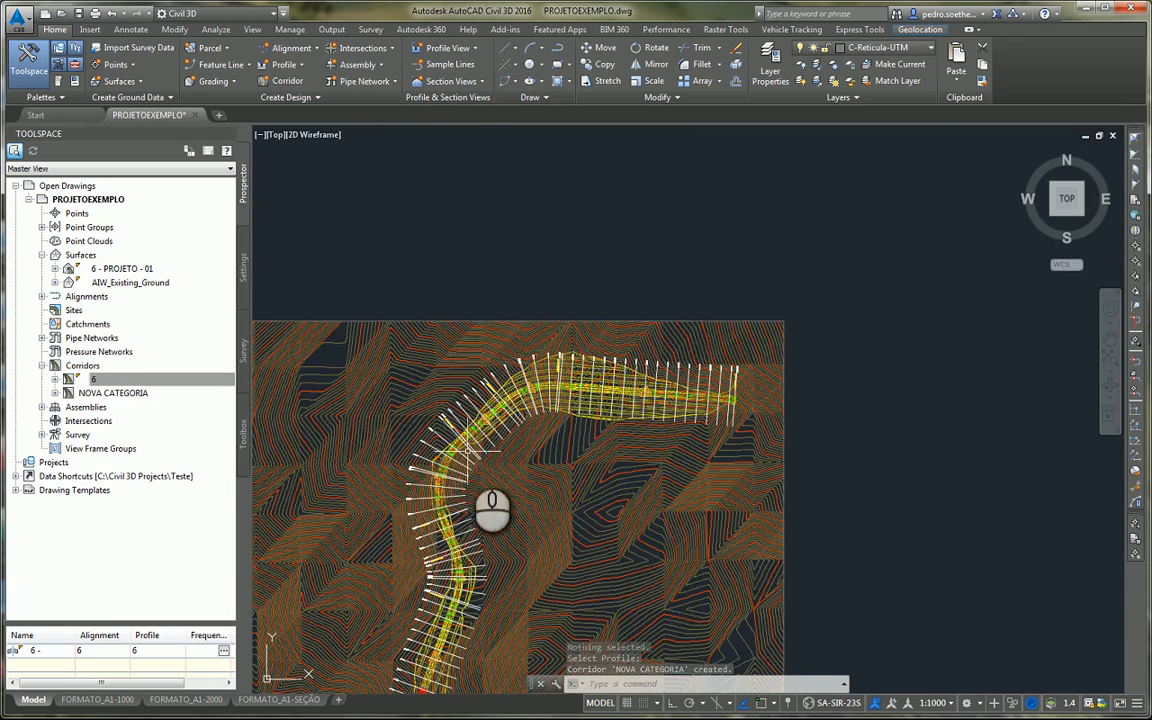
pyautogui.click(96, 394)
pyautogui.doubleClick(96, 396)
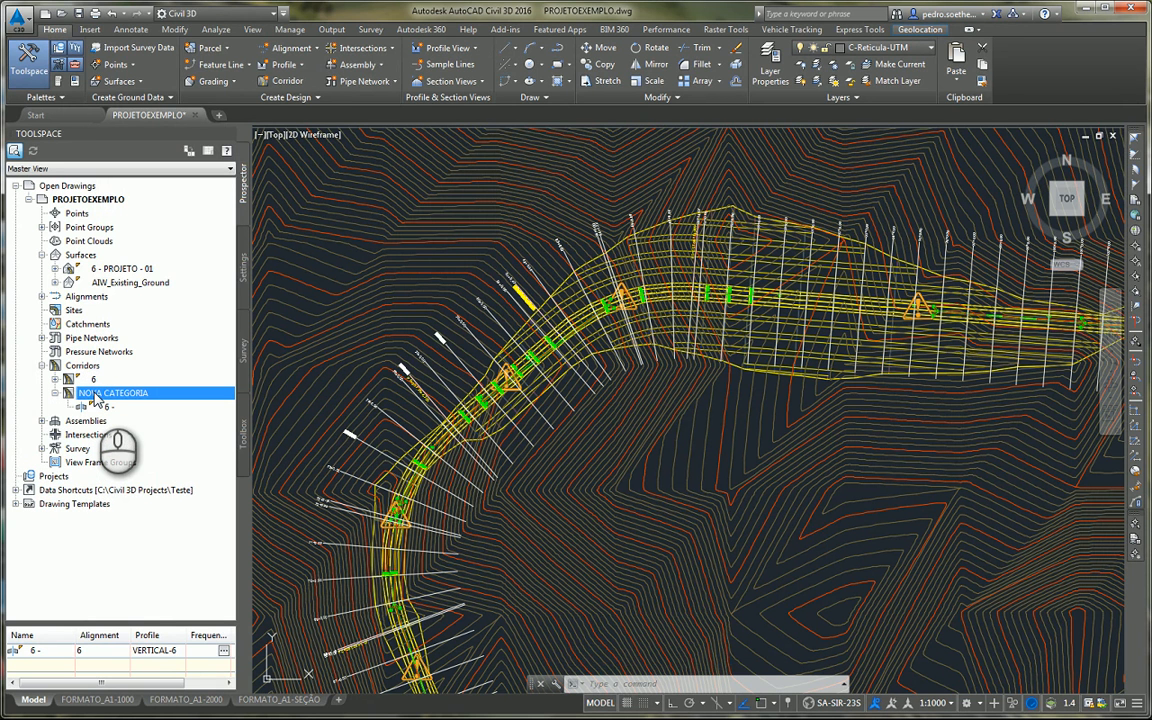
pyautogui.rightClick(95, 394)
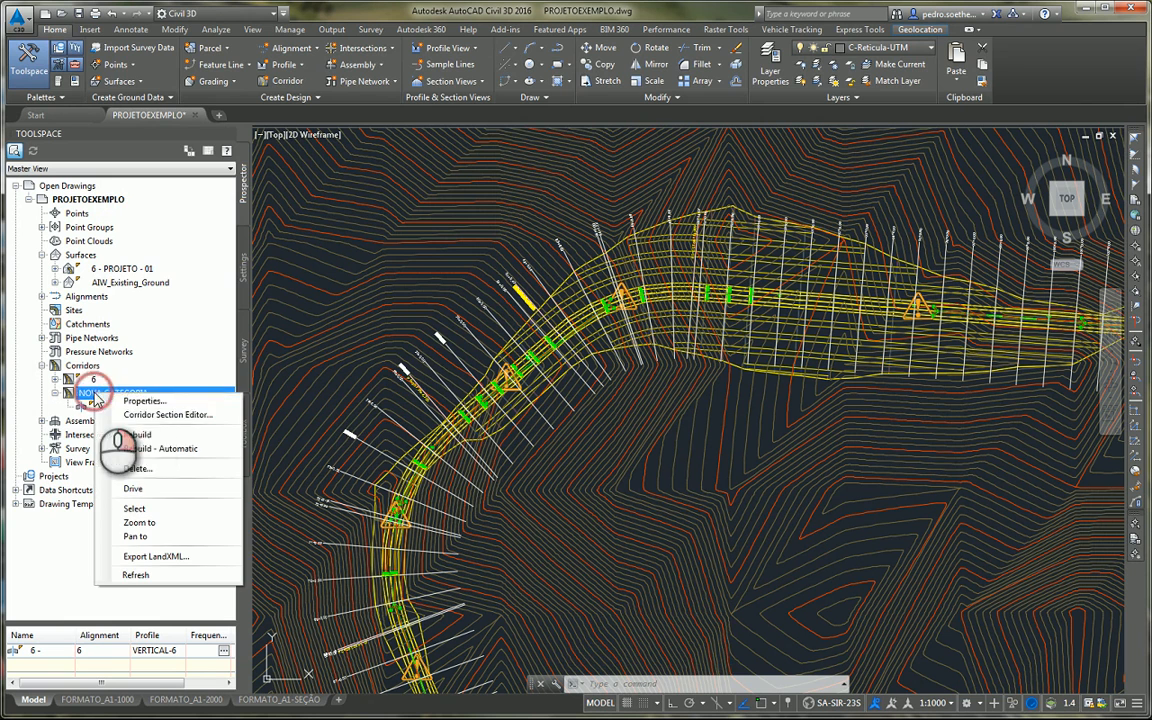
pyautogui.click(138, 401)
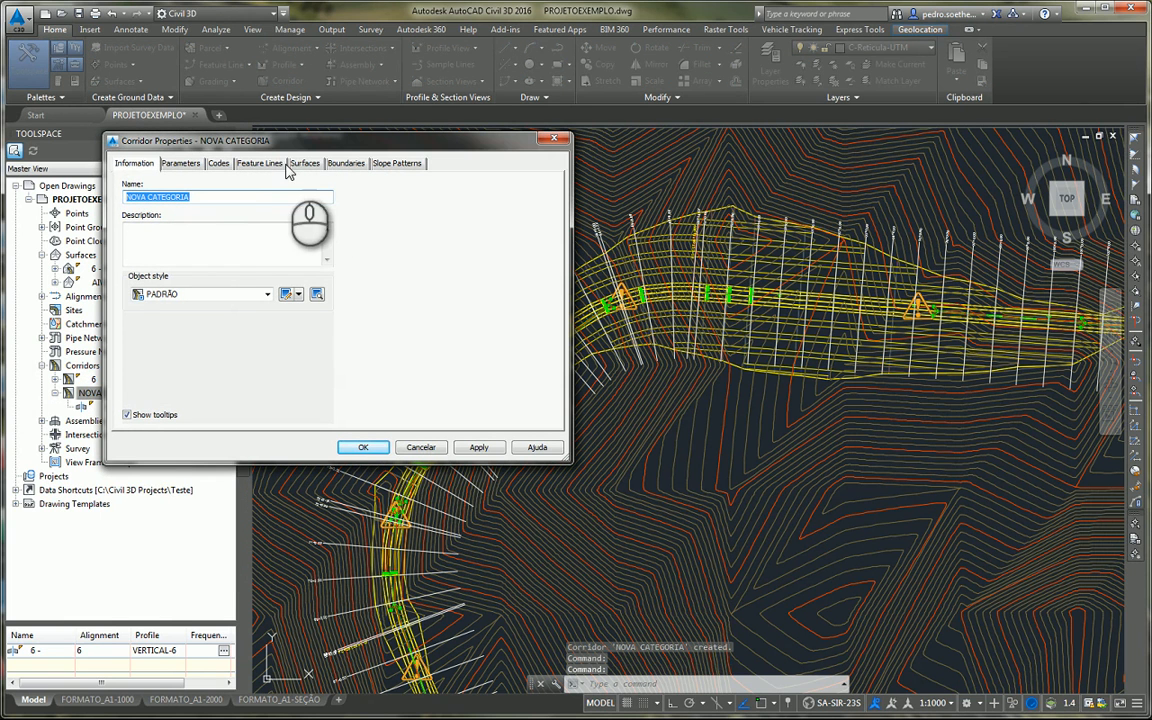
# Step: Add a corridor surface with Top Links overhang correction, built from the TOPOSUPER link code and added as breaklines
pyautogui.click(305, 164)
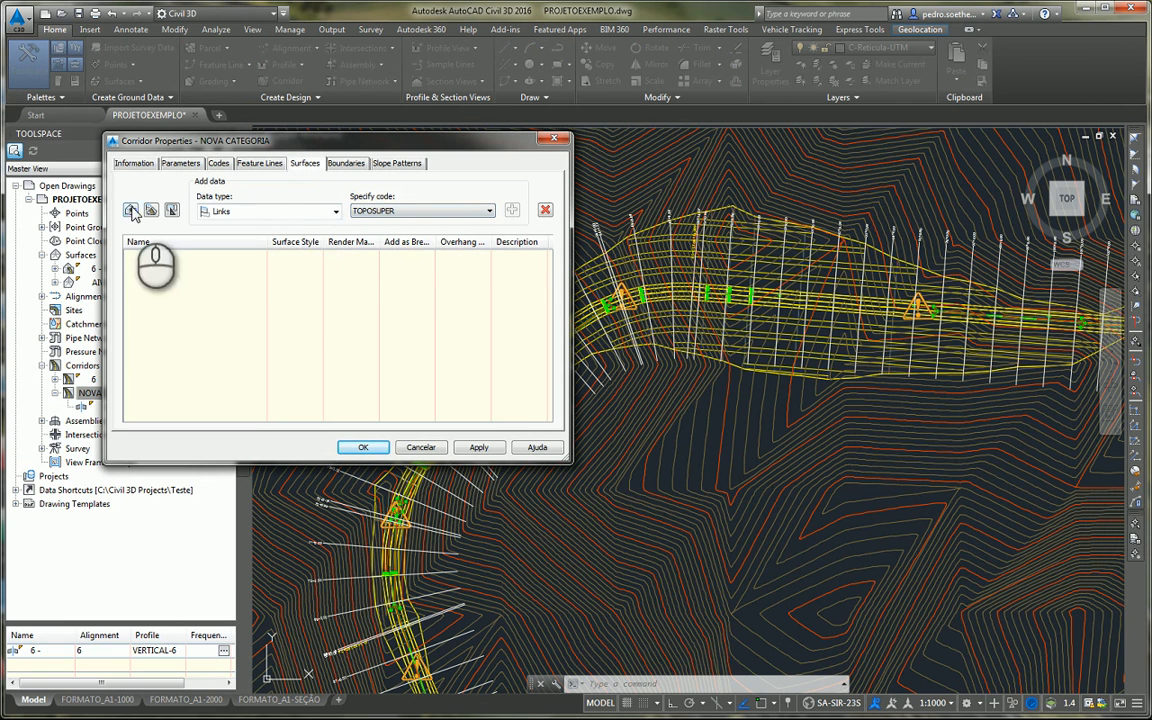
pyautogui.click(131, 209)
pyautogui.click(451, 257)
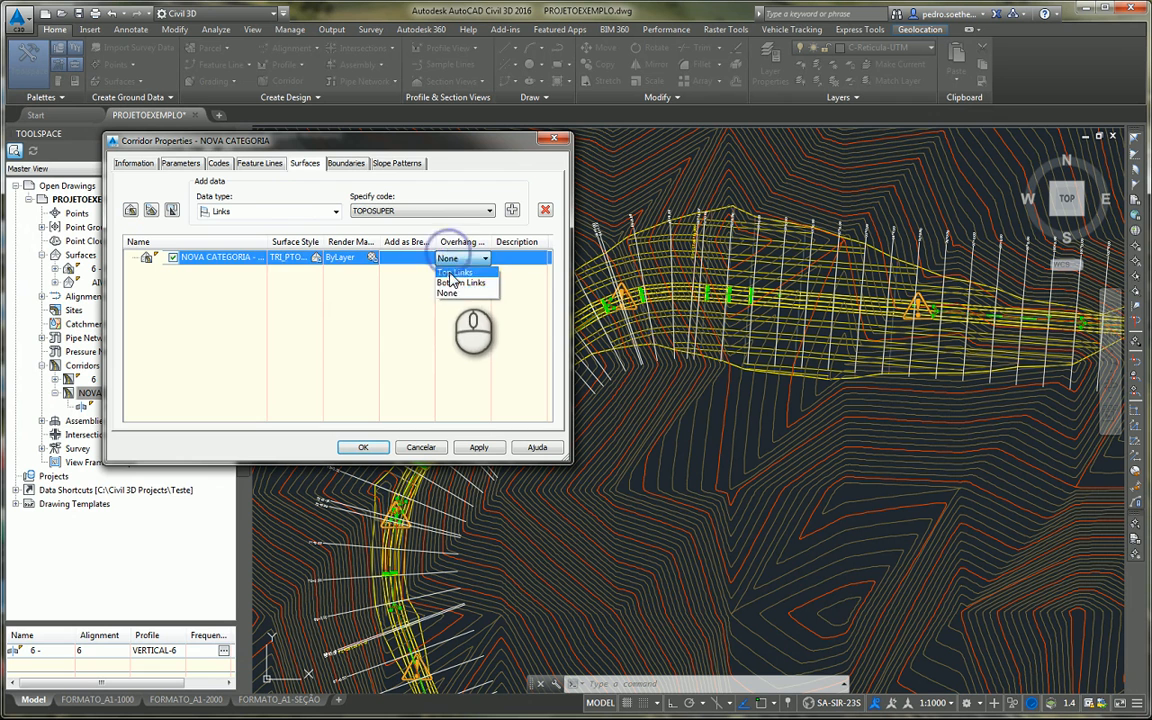
pyautogui.click(455, 271)
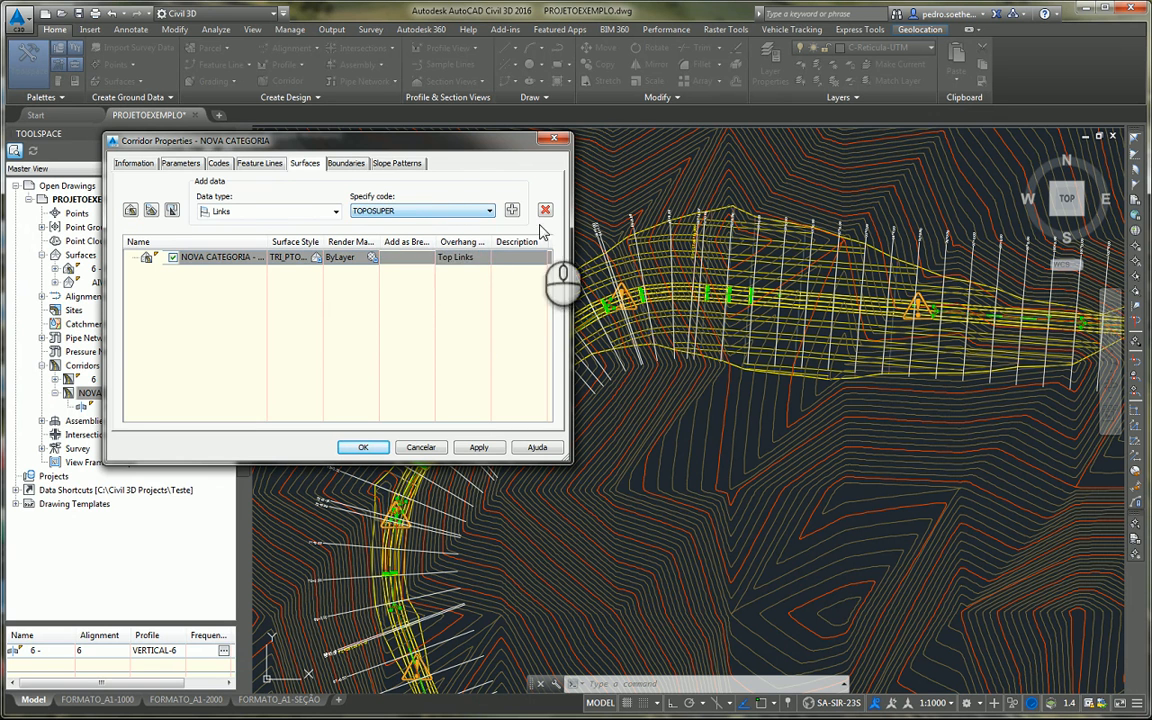
pyautogui.click(512, 209)
pyautogui.click(390, 270)
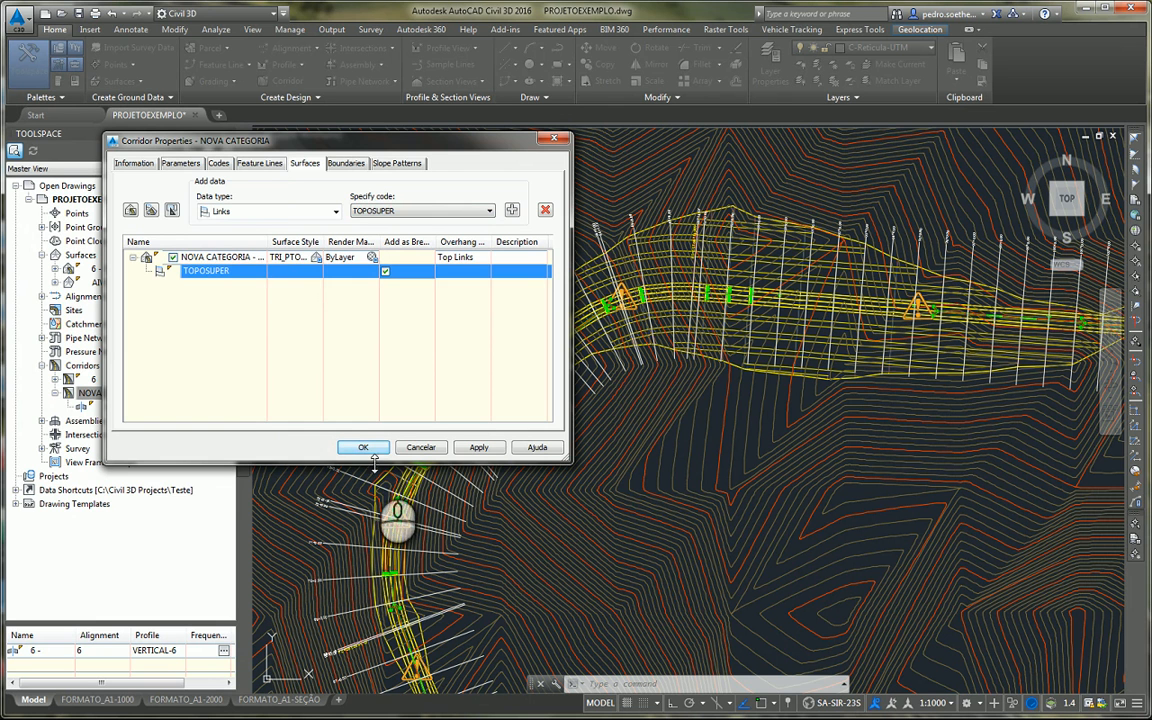
# Step: Add the corridor extents as the outside boundary of the NOVA CATEGORIA surface
pyautogui.click(340, 163)
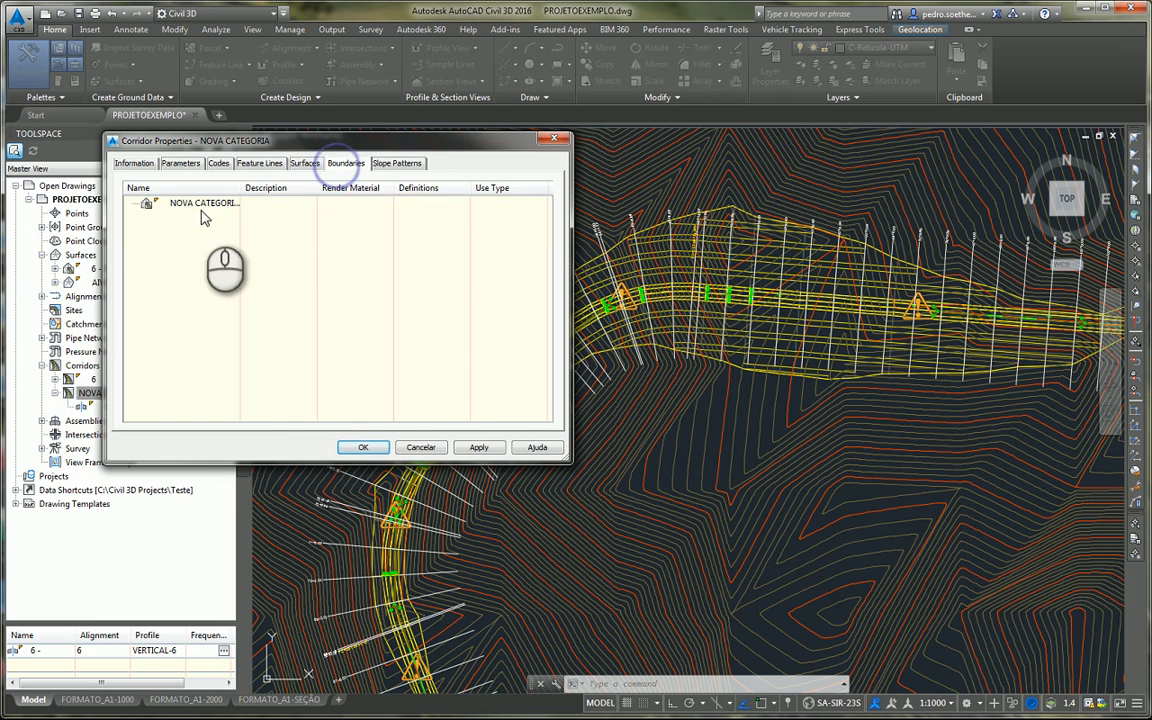
pyautogui.rightClick(212, 204)
pyautogui.click(290, 205)
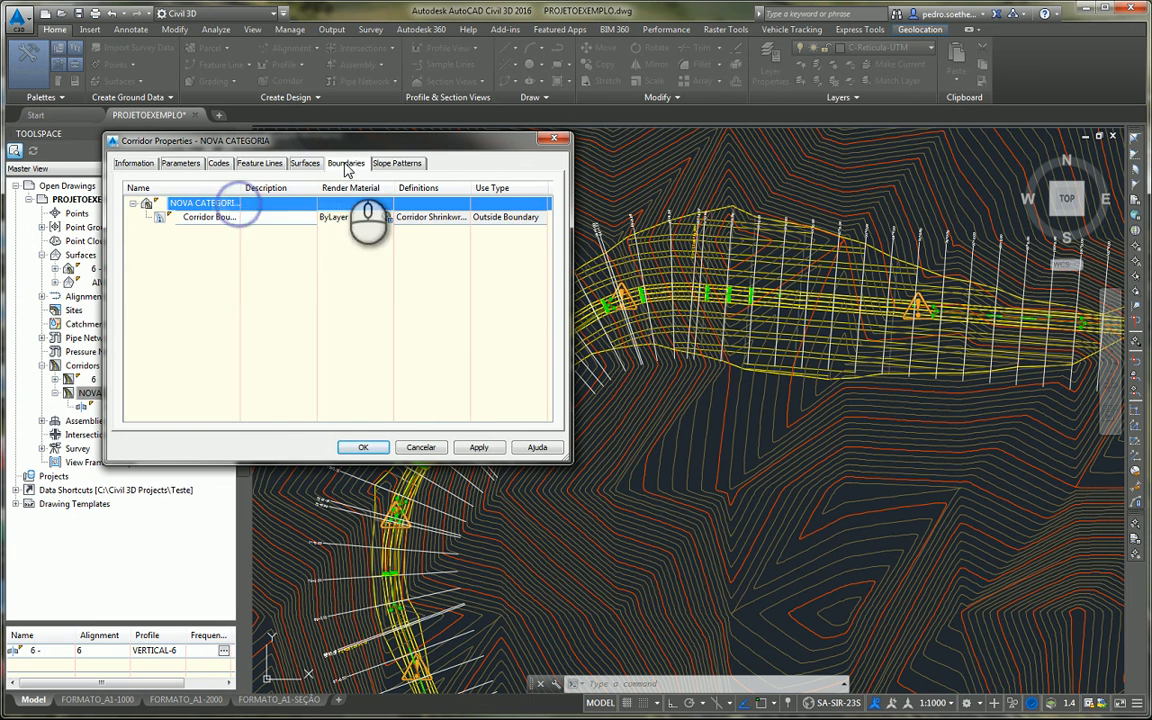
# Step: Apply the new surface boundary and rebuild the NOVA CATEGORIA corridor
pyautogui.click(363, 447)
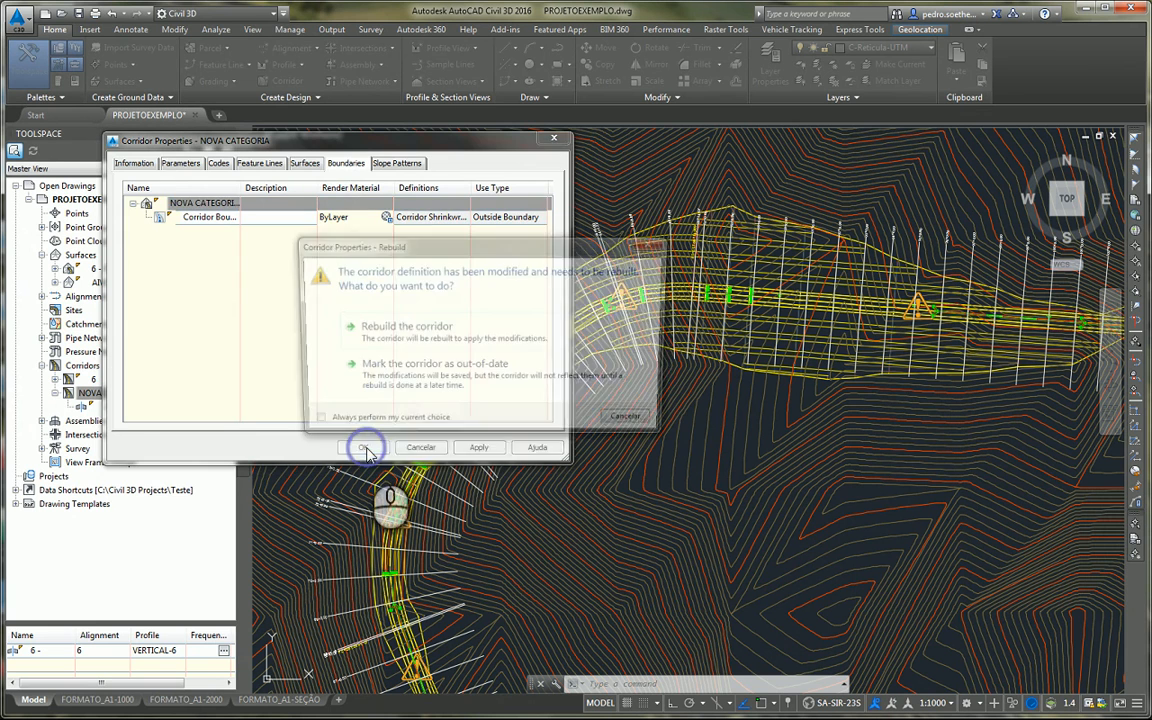
pyautogui.click(375, 328)
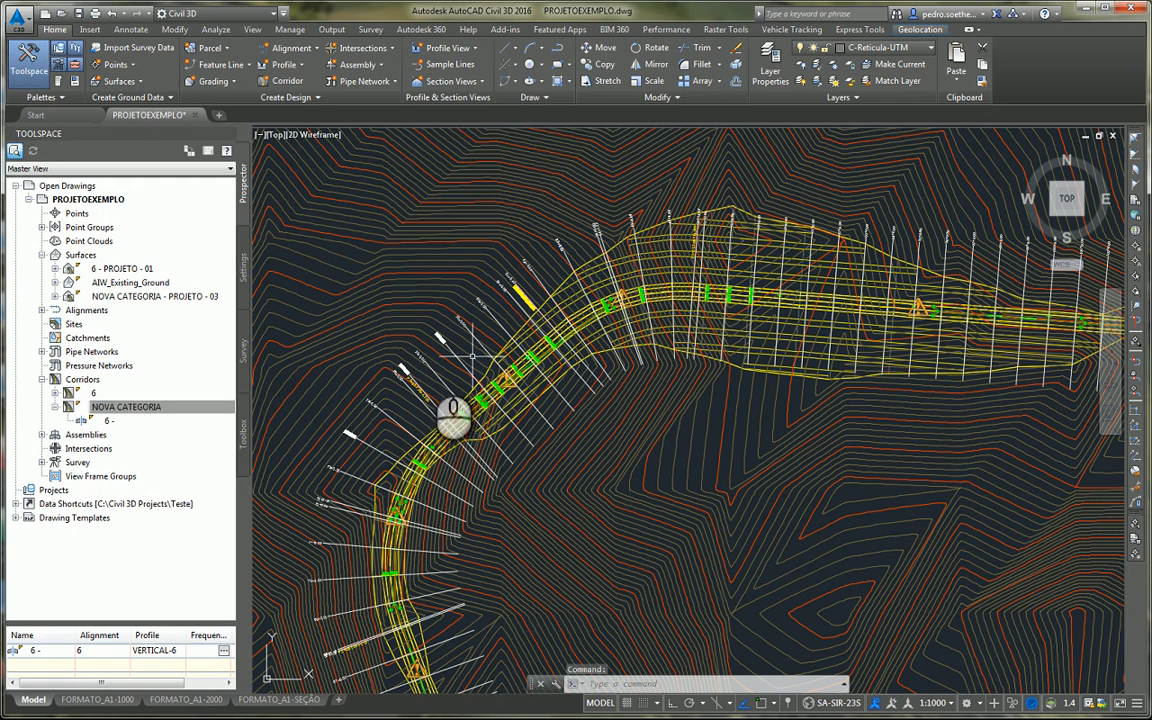
# Step: Turn on the Triangles component for plan view in the surface style of NOVA CATEGORIA - PROJETO - 03
pyautogui.click(133, 298)
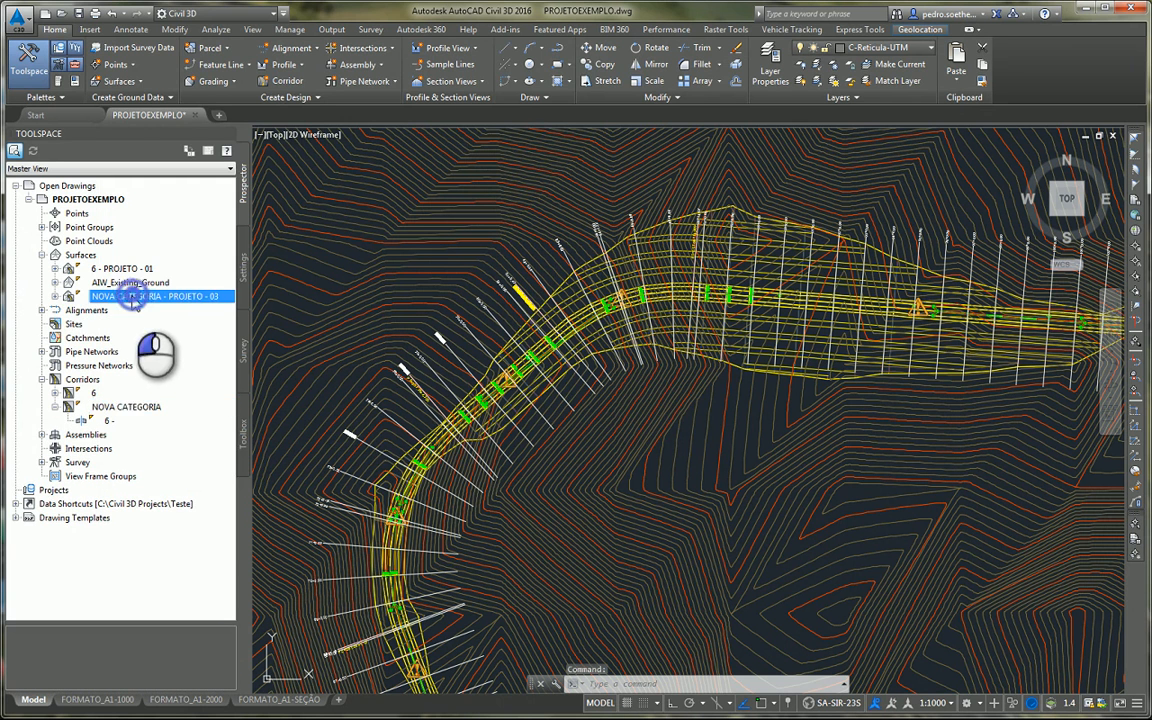
pyautogui.click(55, 296)
pyautogui.rightClick(134, 297)
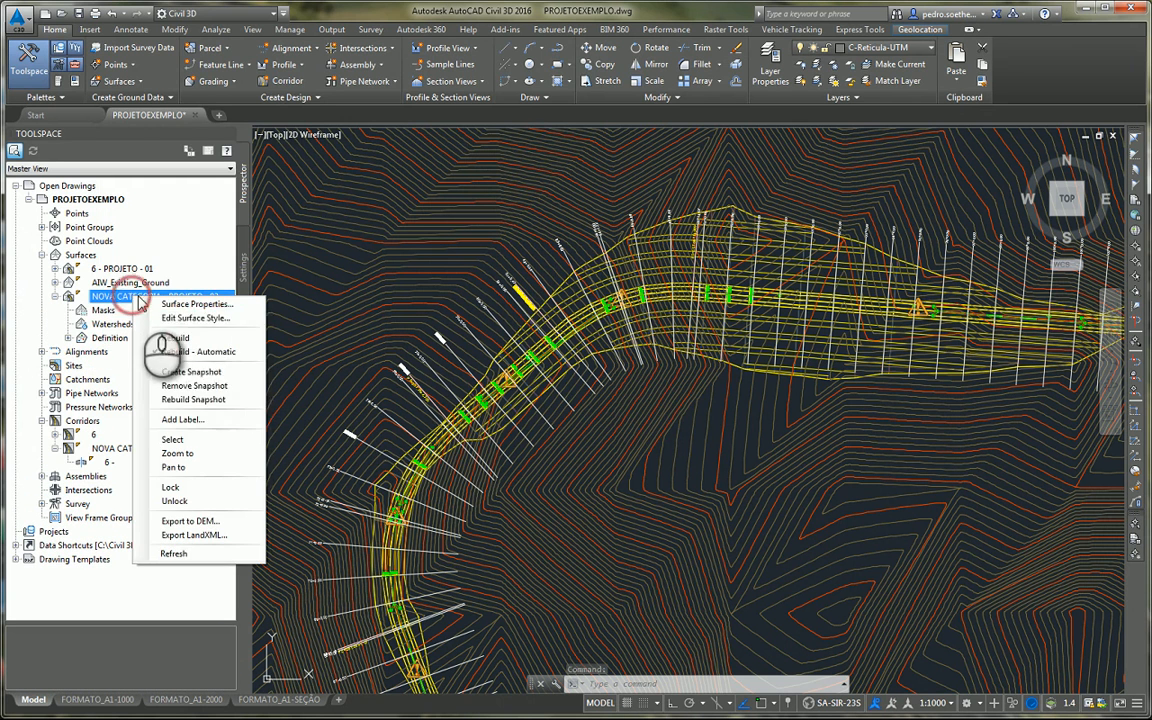
pyautogui.click(195, 441)
pyautogui.scroll(-5, 589, 411)
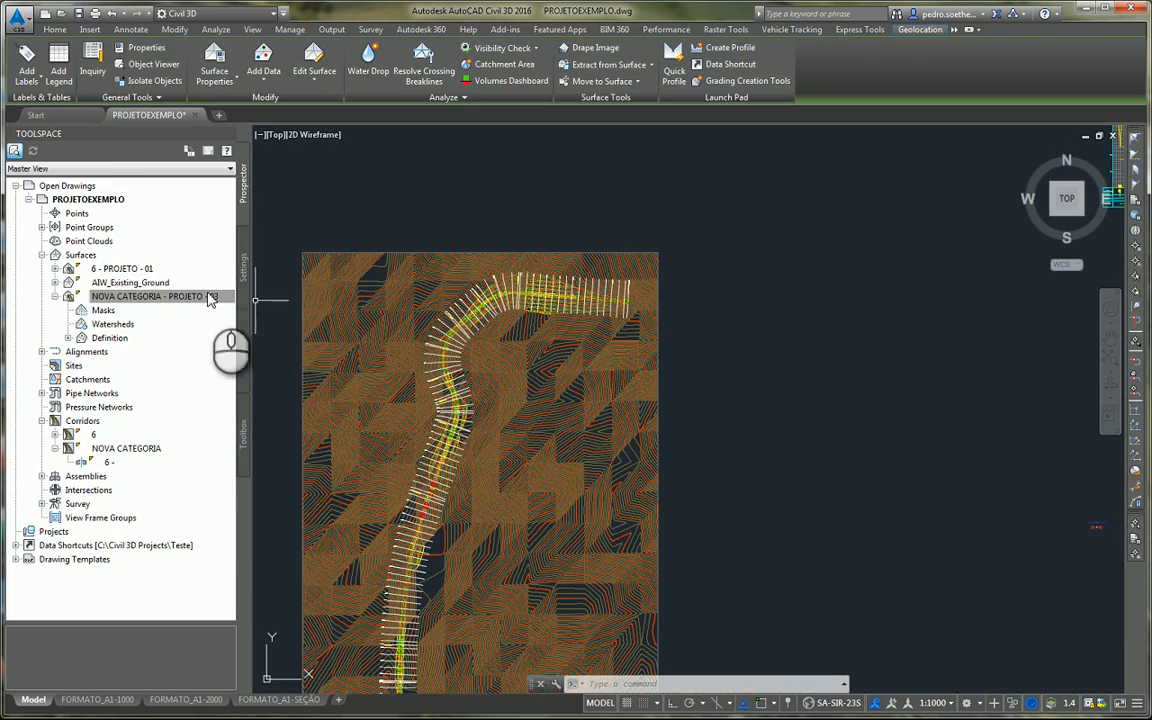
pyautogui.rightClick(190, 298)
pyautogui.click(259, 315)
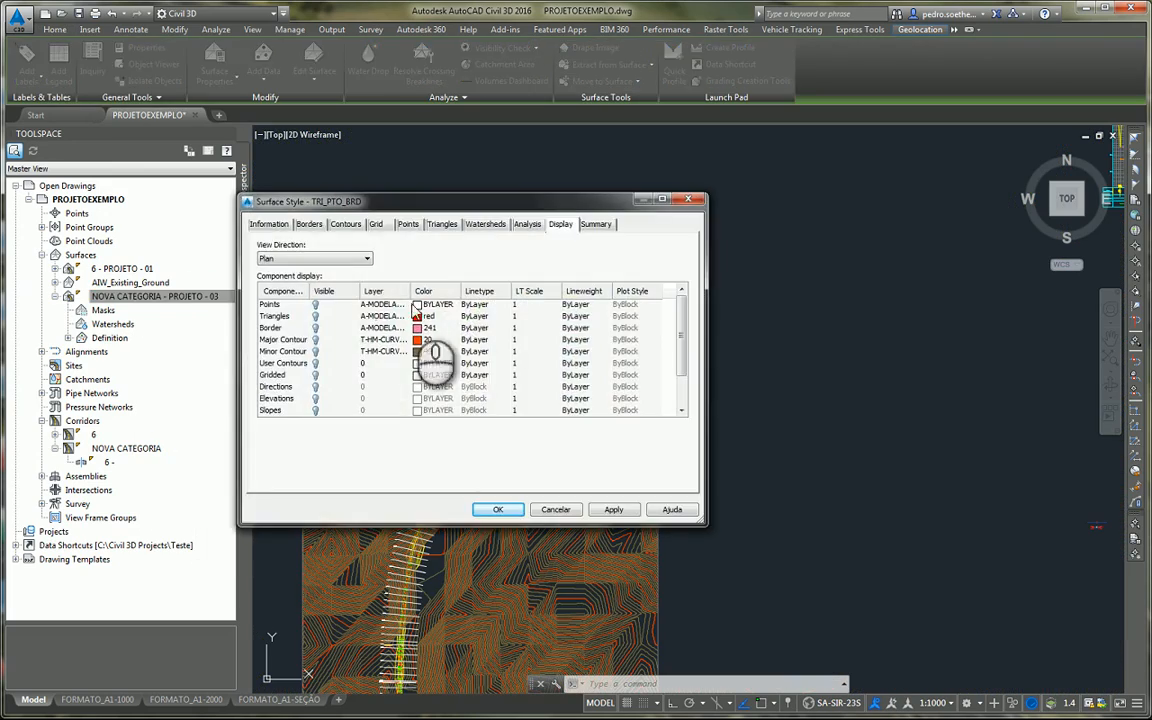
pyautogui.click(300, 316)
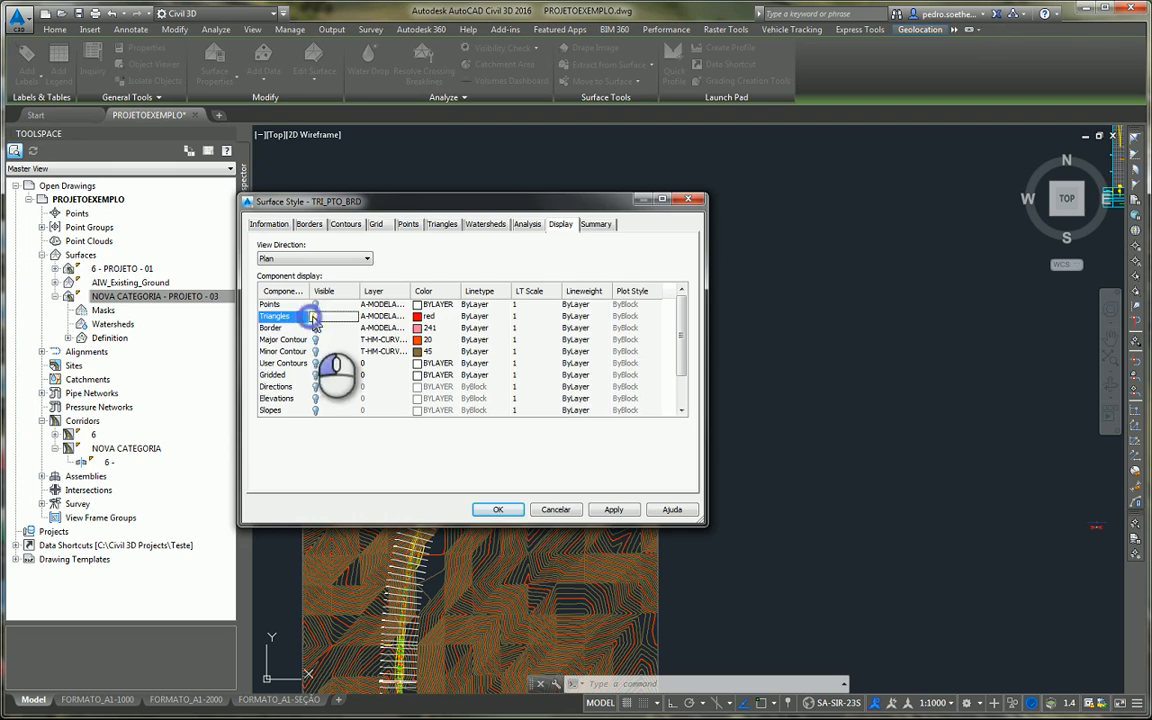
pyautogui.click(498, 509)
# Step: Examine the triangulated NOVA CATEGORIA surface along the whole corridor, checking its width and edges against the section lines
pyautogui.scroll(6, 483, 310)
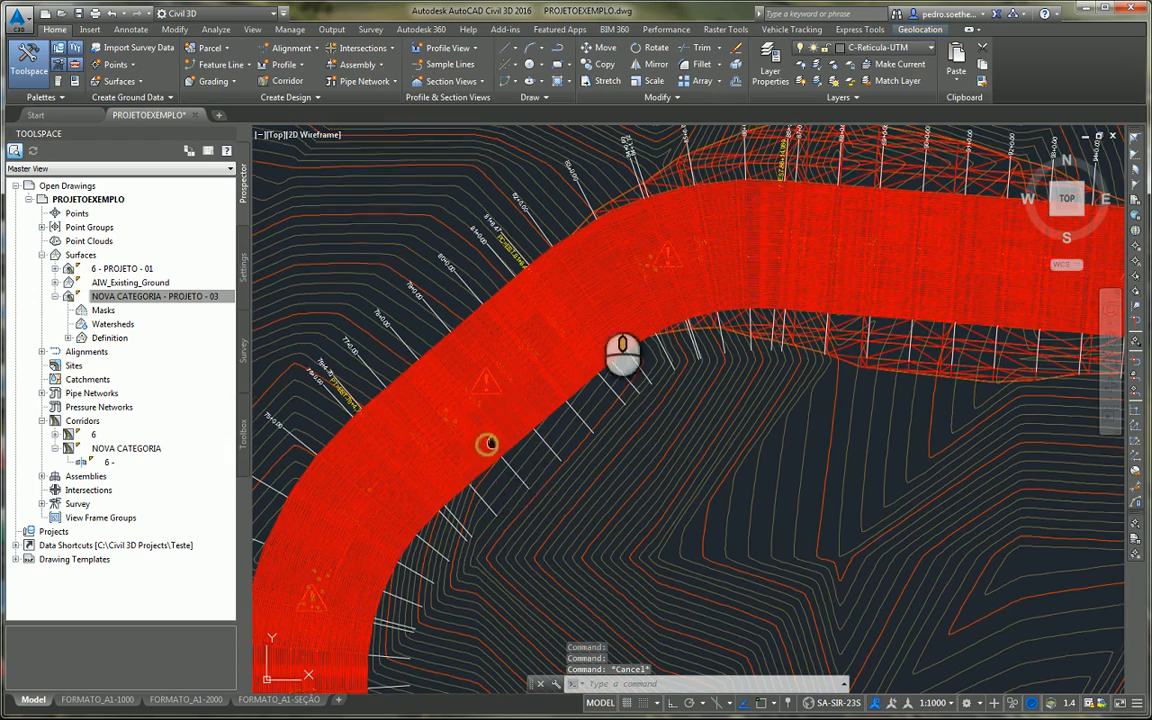
pyautogui.scroll(-5, 604, 257)
pyautogui.moveTo(556, 447); pyautogui.dragTo(632, 307, button='middle')
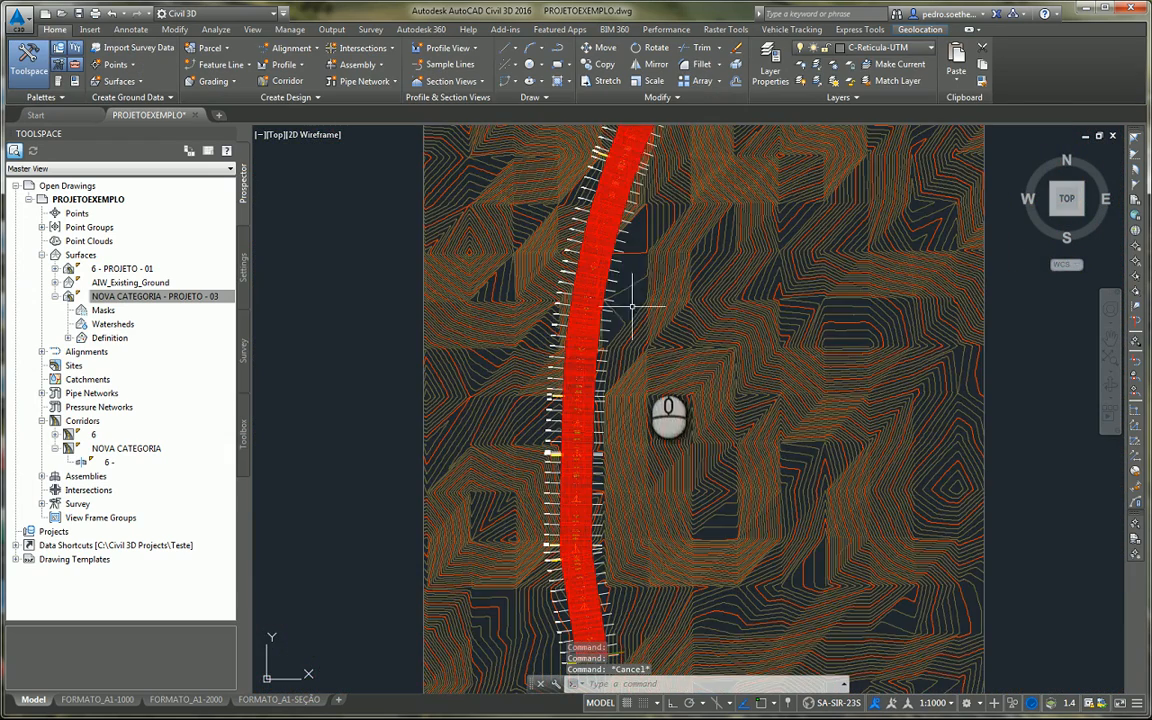
pyautogui.scroll(-3, 648, 387)
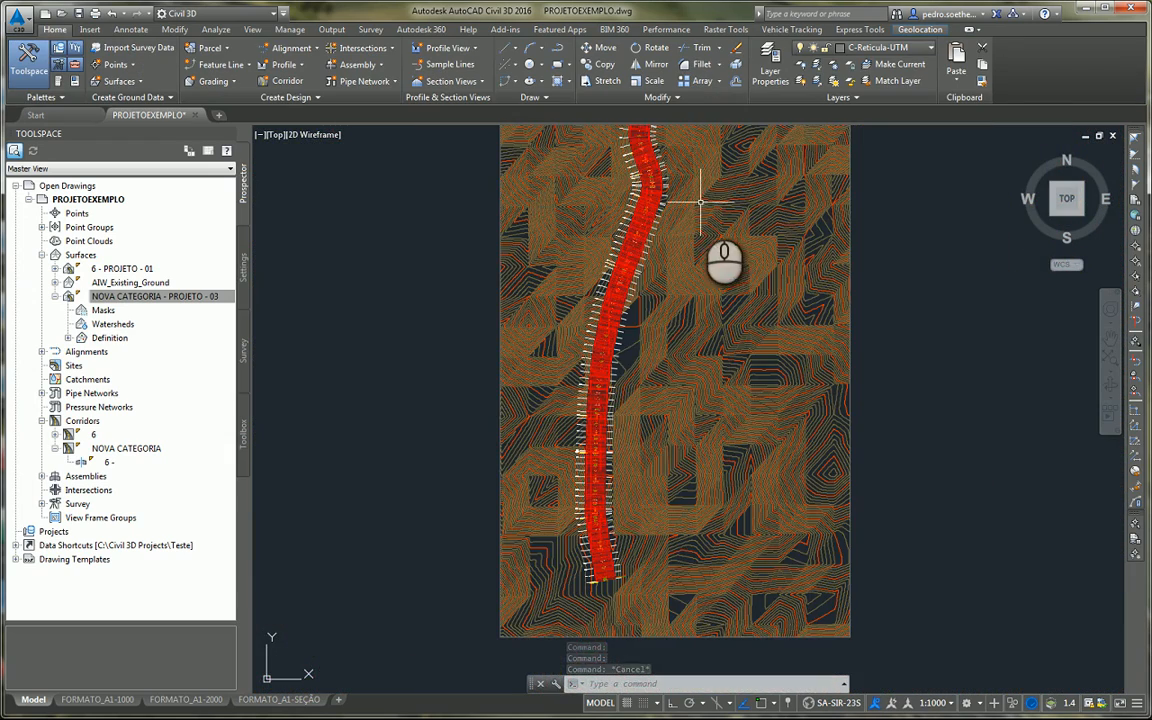
pyautogui.scroll(10, 617, 405)
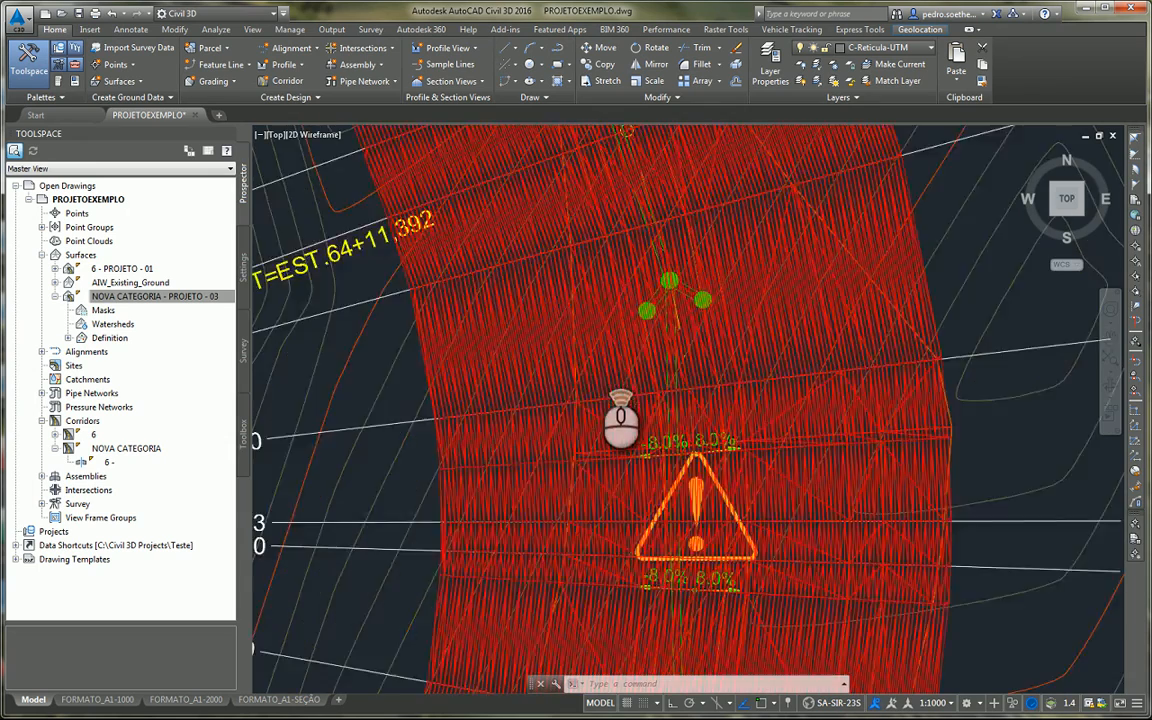
pyautogui.scroll(-2, 618, 425)
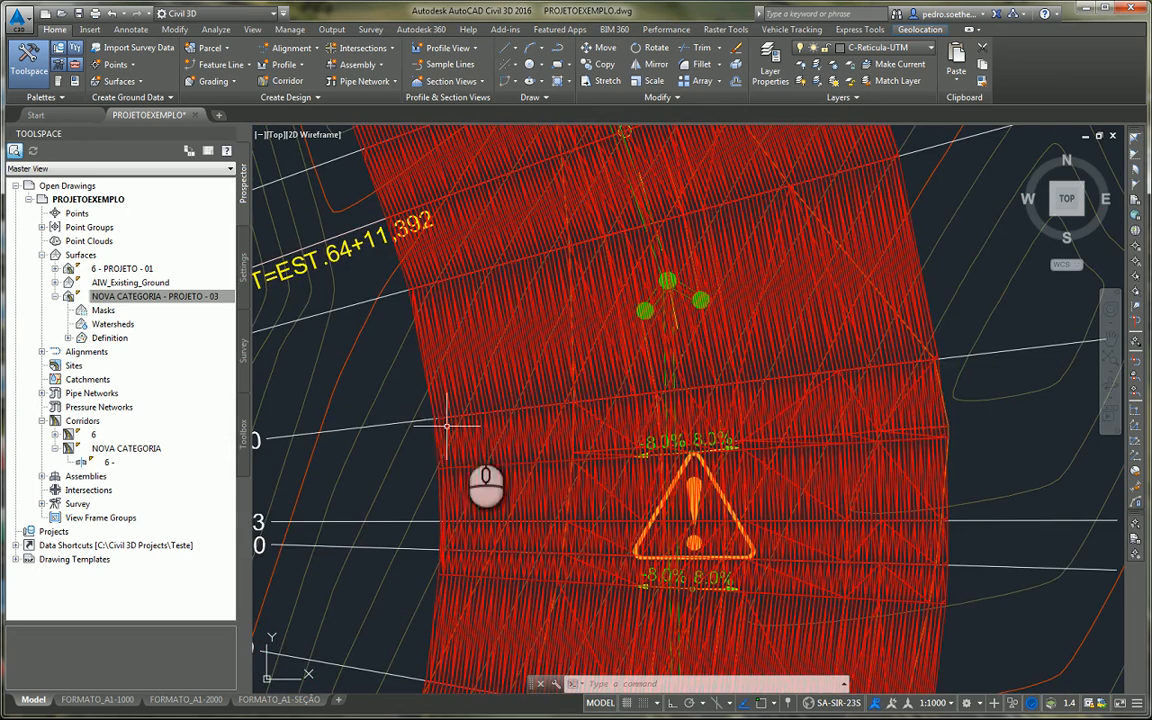
pyautogui.scroll(-4, 489, 455)
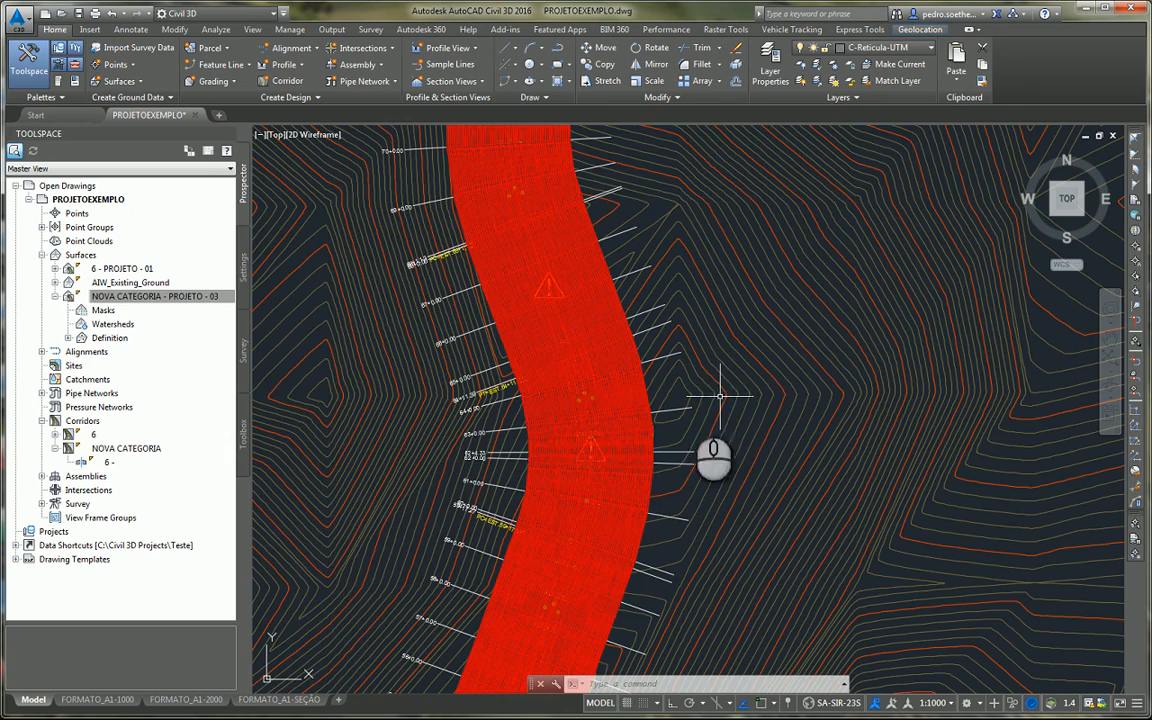
pyautogui.scroll(-3, 575, 400)
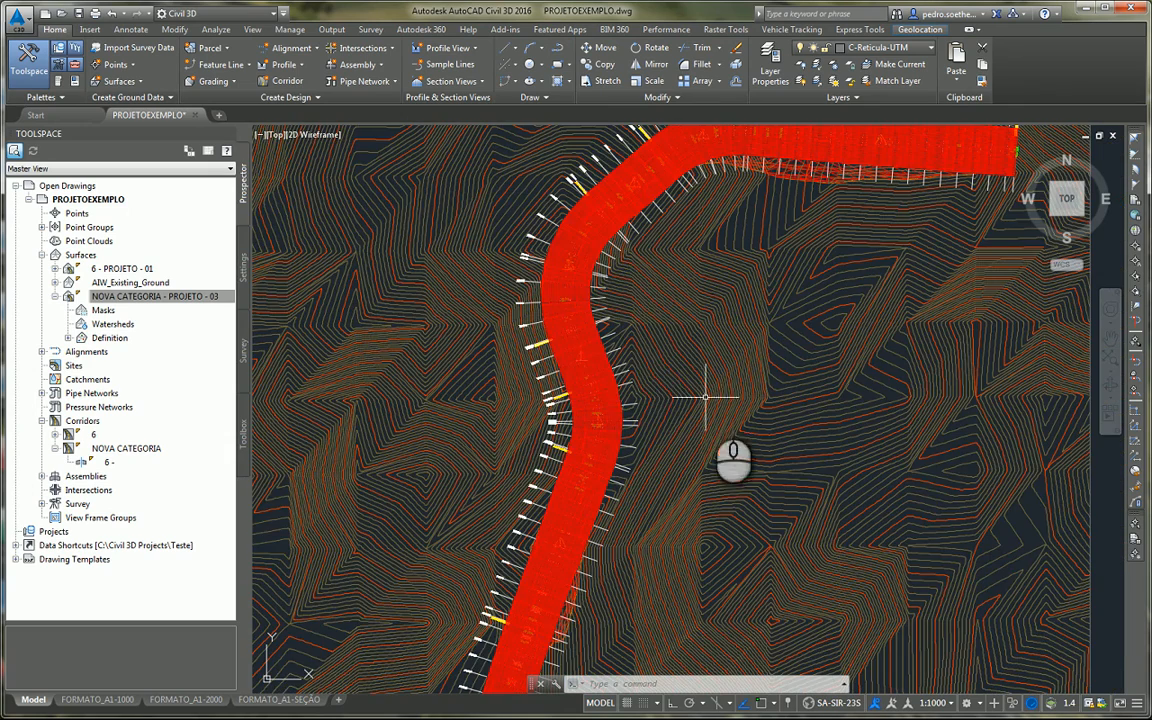
pyautogui.scroll(5, 670, 245)
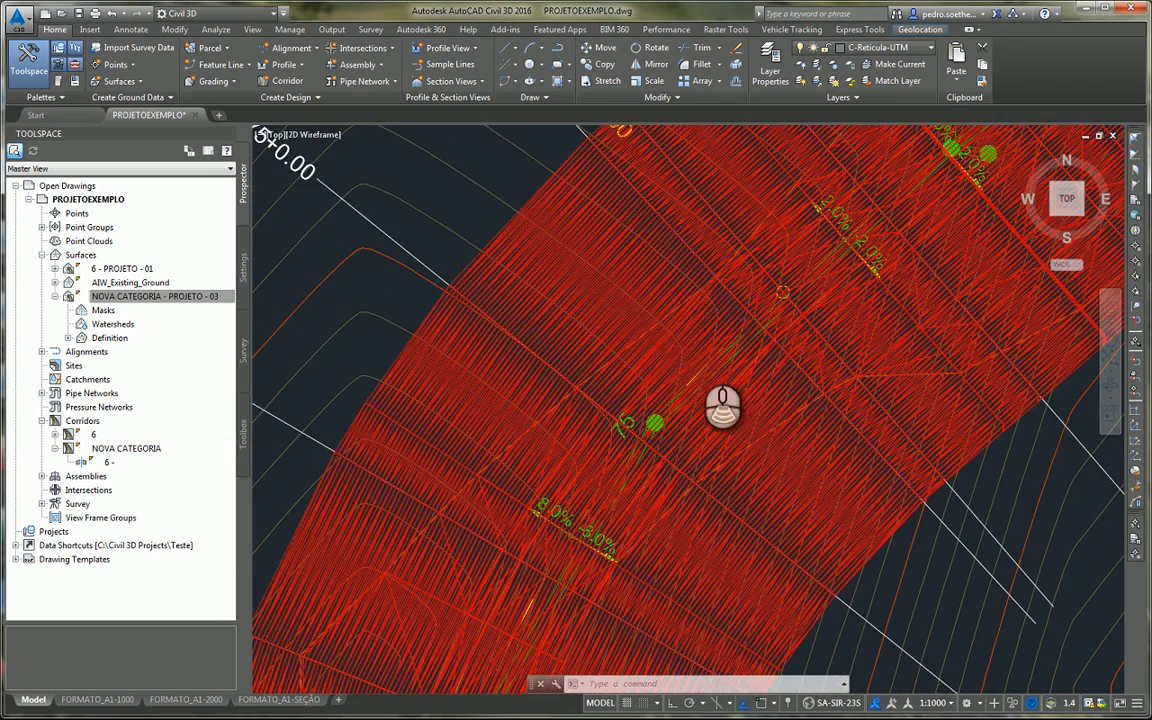
pyautogui.scroll(-4, 715, 335)
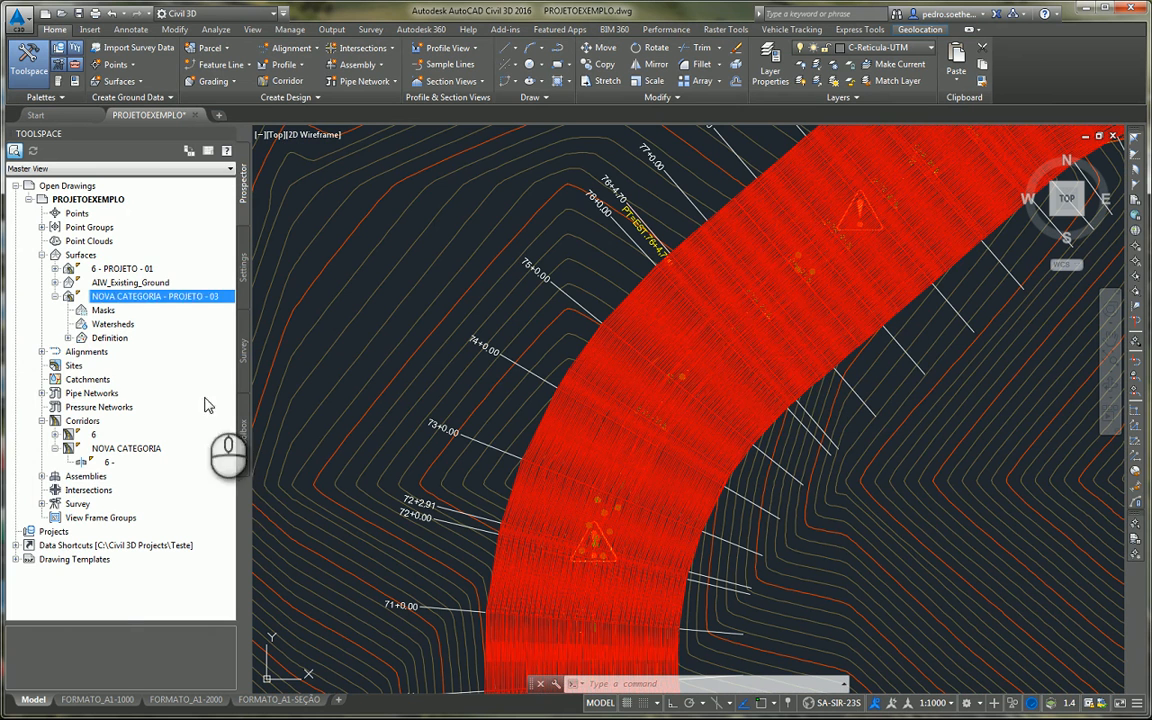
# Step: Switch to Autodesk Subassembly Composer and open SuperficieCategoriasSondagem.pkt from the BRA_Source folder
pyautogui.press('super')
pyautogui.write('c')
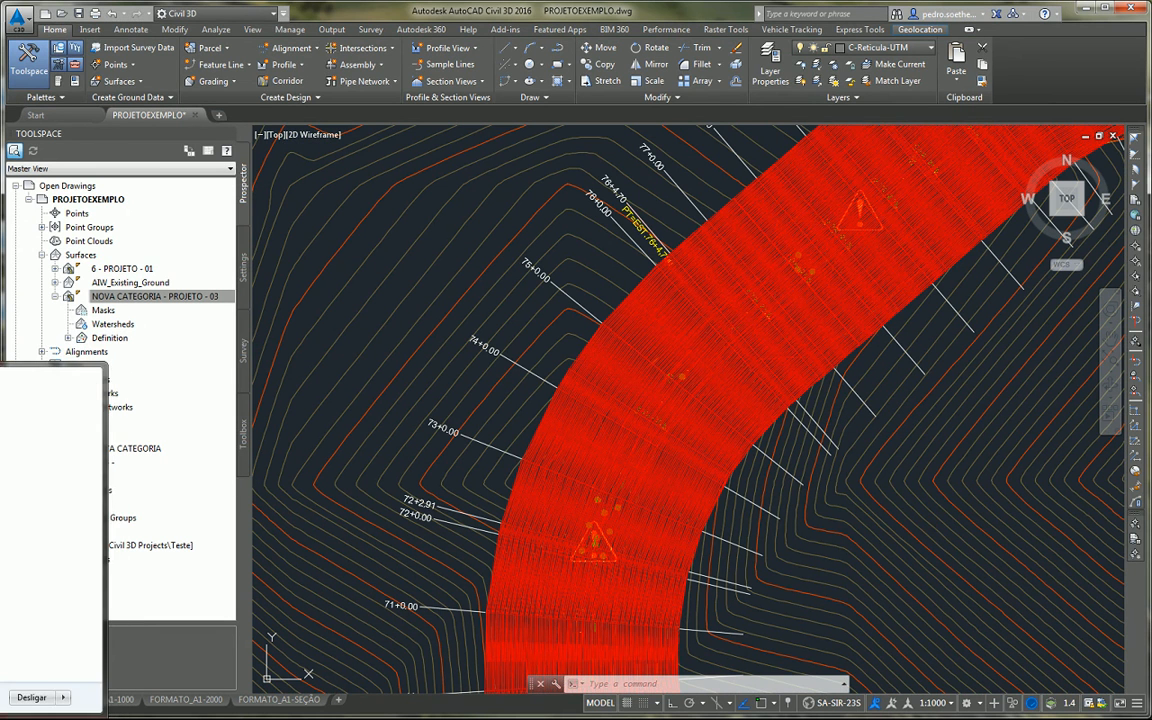
pyautogui.press('Escape')
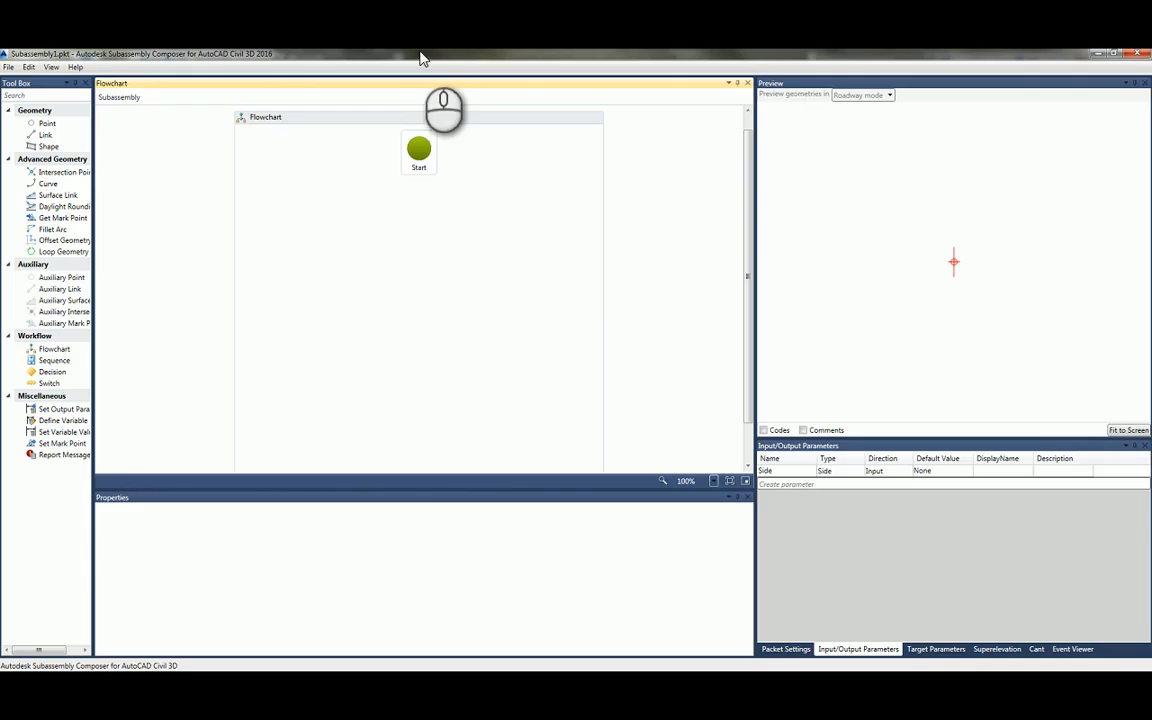
pyautogui.doubleClick(420, 58)
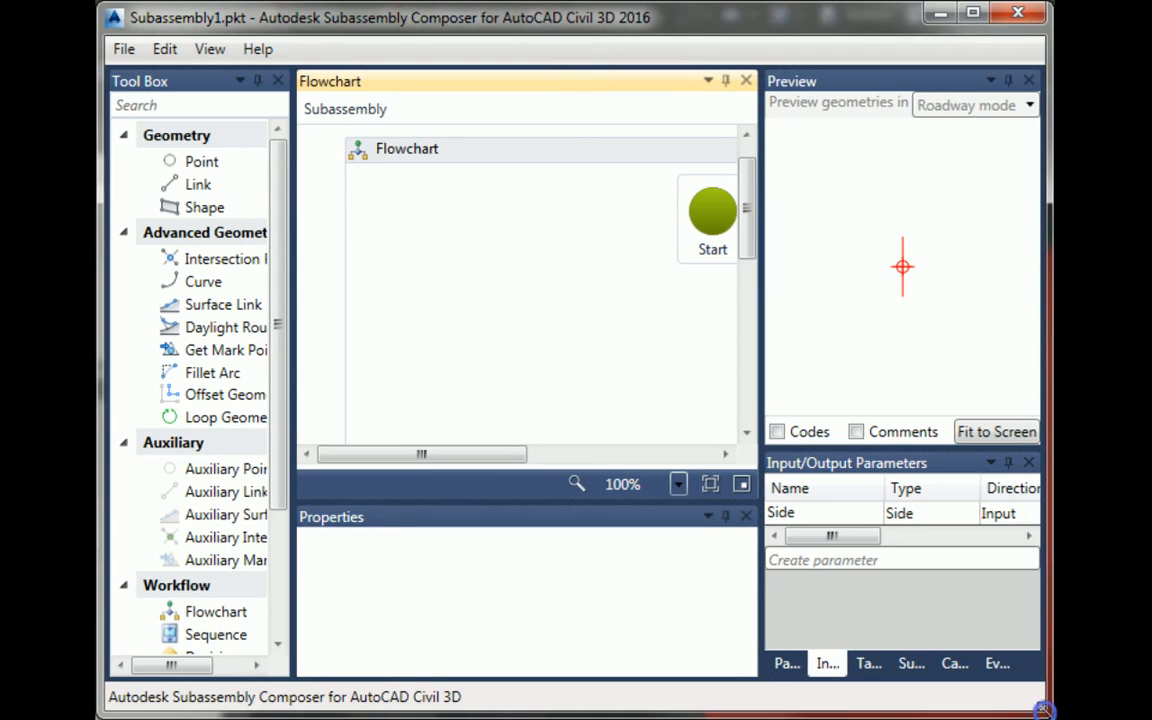
pyautogui.moveTo(1043, 710); pyautogui.dragTo(1100, 707)
pyautogui.click(124, 49)
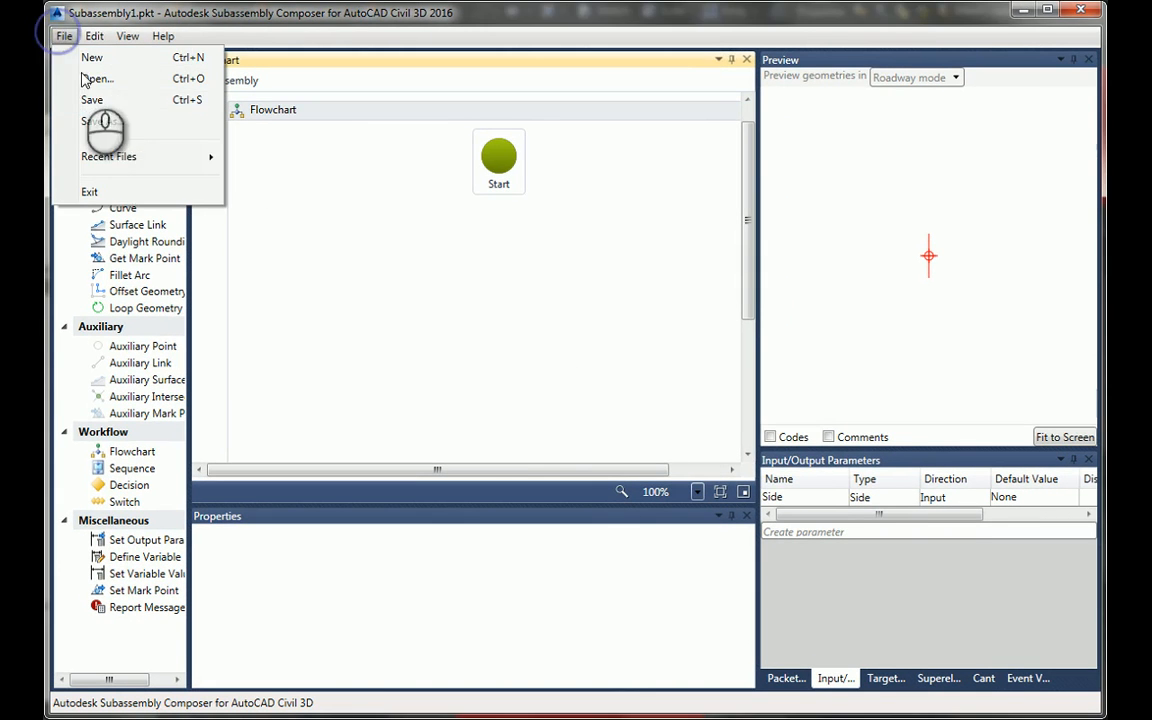
pyautogui.click(100, 79)
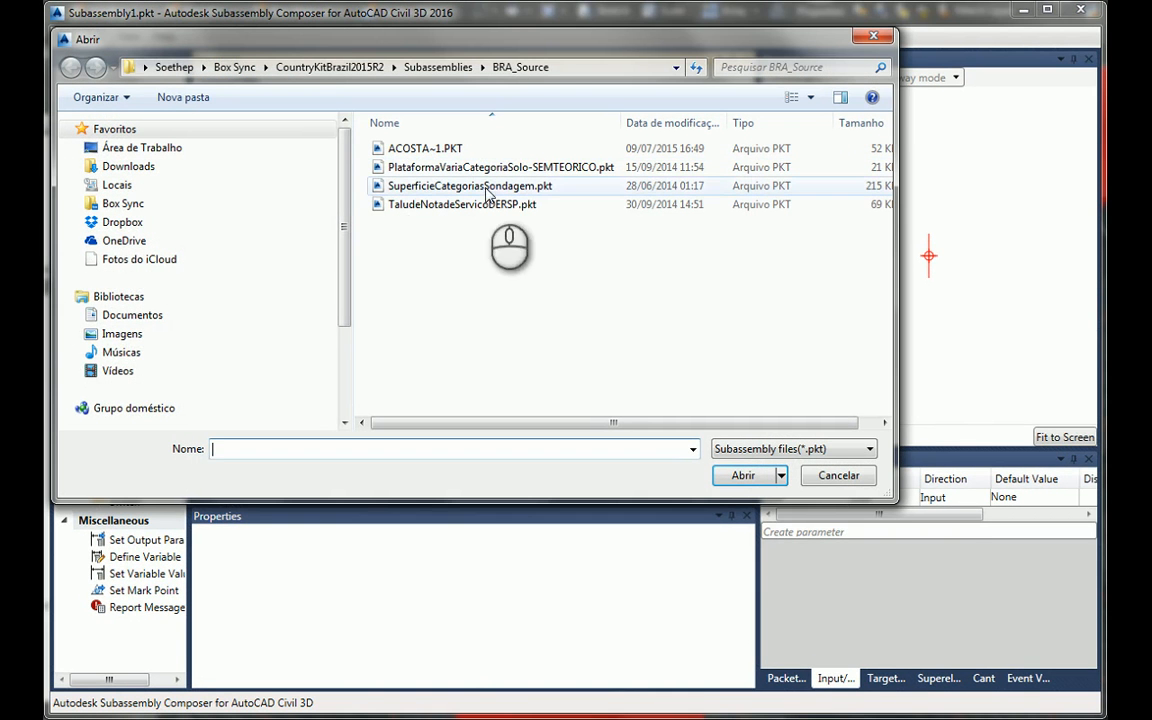
pyautogui.doubleClick(432, 185)
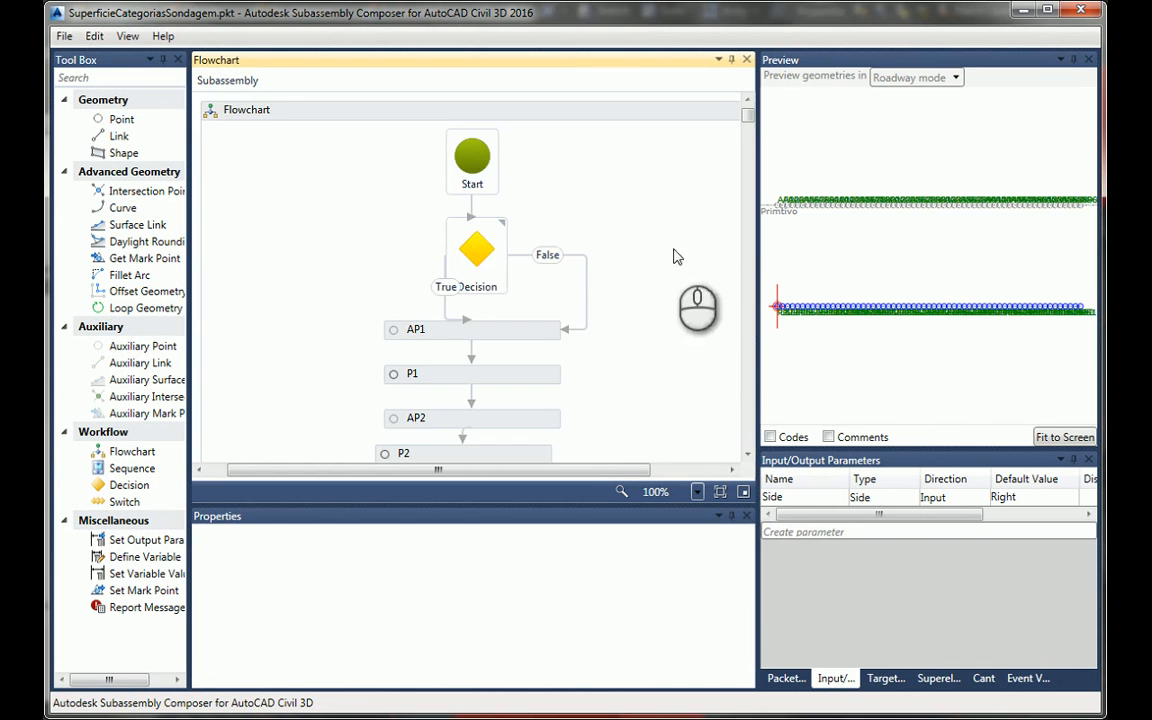
# Step: Examine the end of the subassembly's point and link chain, selecting point P61, and return to Civil 3D
pyautogui.scroll(-1, 745, 120)
pyautogui.moveTo(745, 118); pyautogui.dragTo(748, 241)
pyautogui.click(452, 340)
pyautogui.click(470, 365)
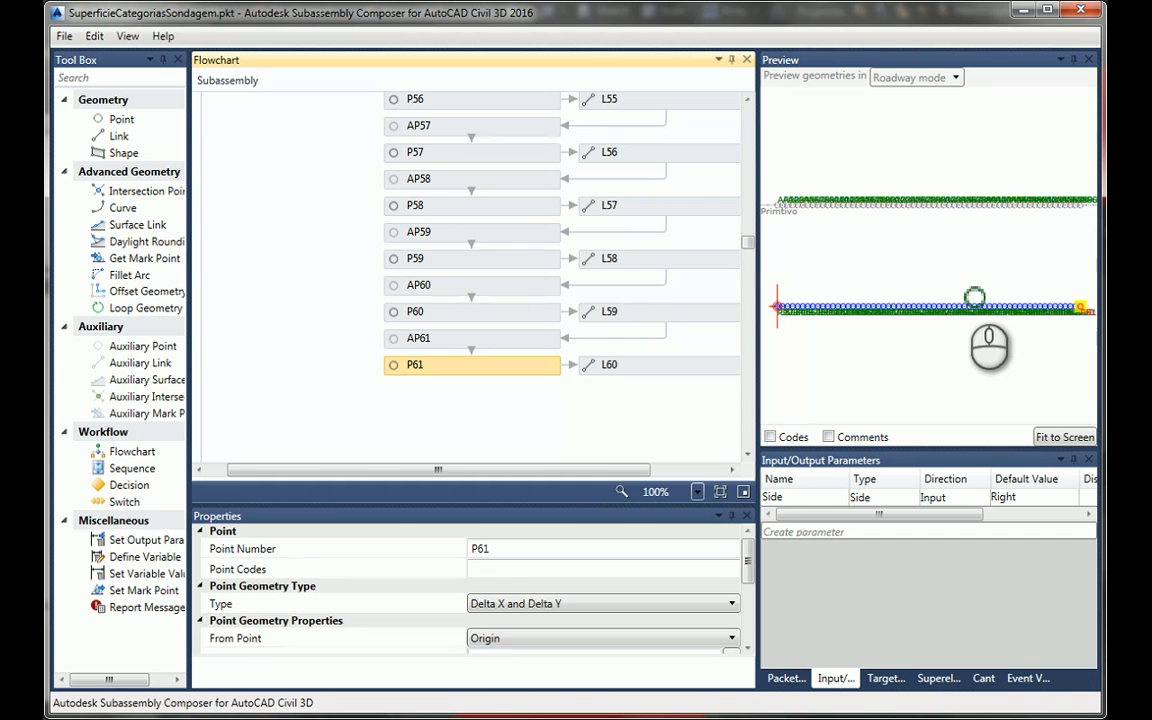
pyautogui.click(1022, 11)
# Step: Copy the right-side category subassembly to the outer end marker of the NOVA CATEGORIA assembly's right side
pyautogui.scroll(-8, 510, 470)
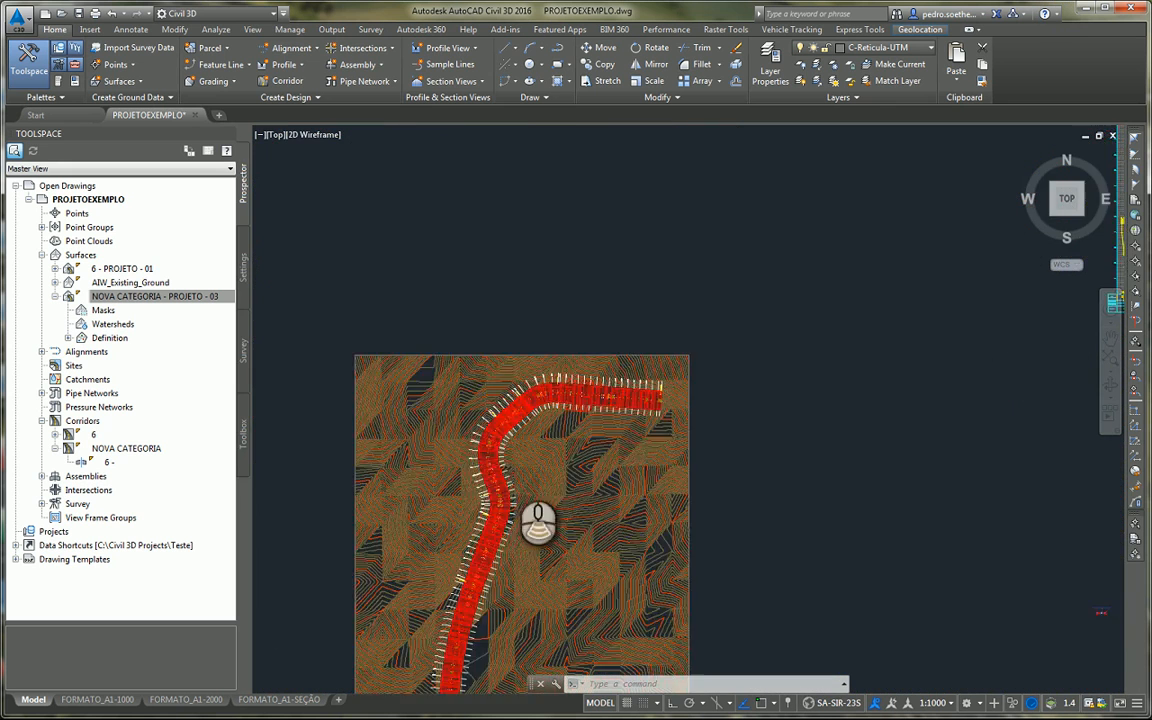
pyautogui.scroll(10, 682, 525)
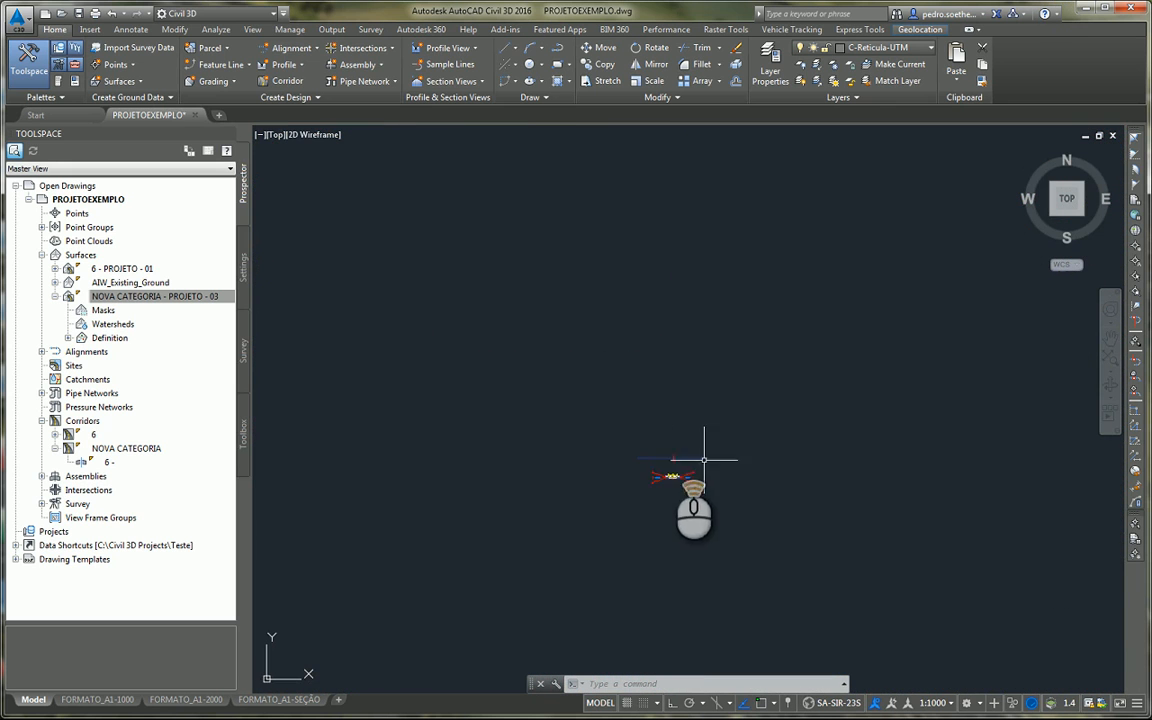
pyautogui.scroll(2, 702, 455)
pyautogui.rightClick(696, 458)
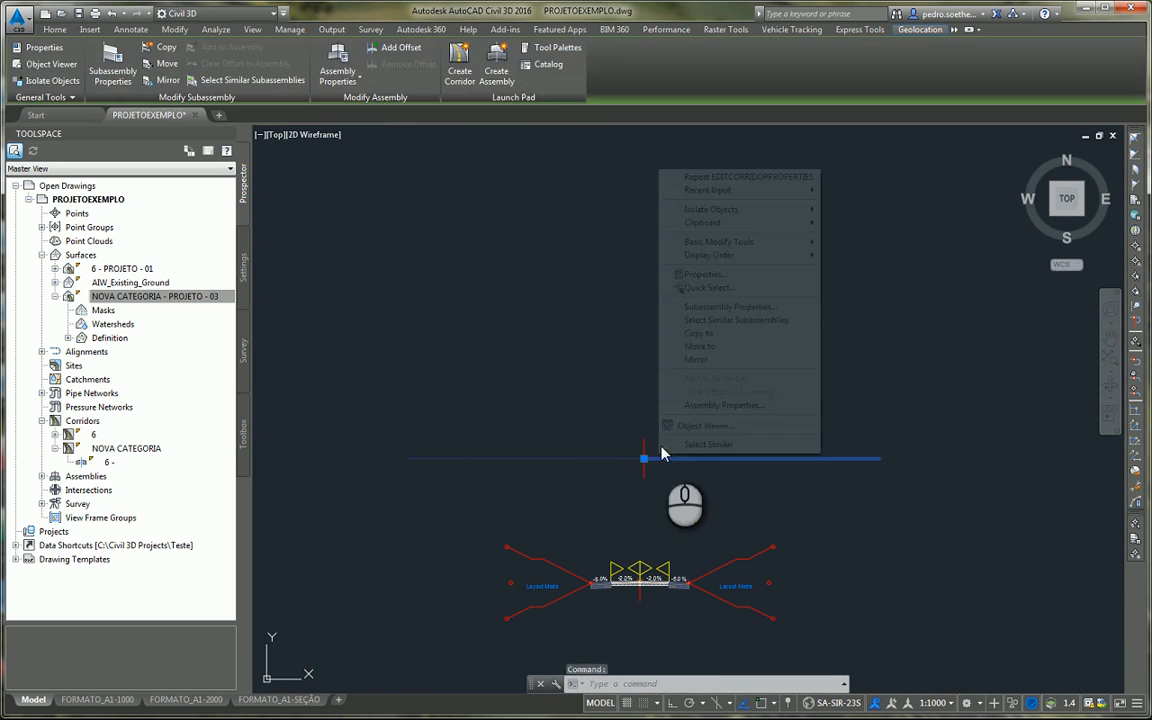
pyautogui.click(715, 335)
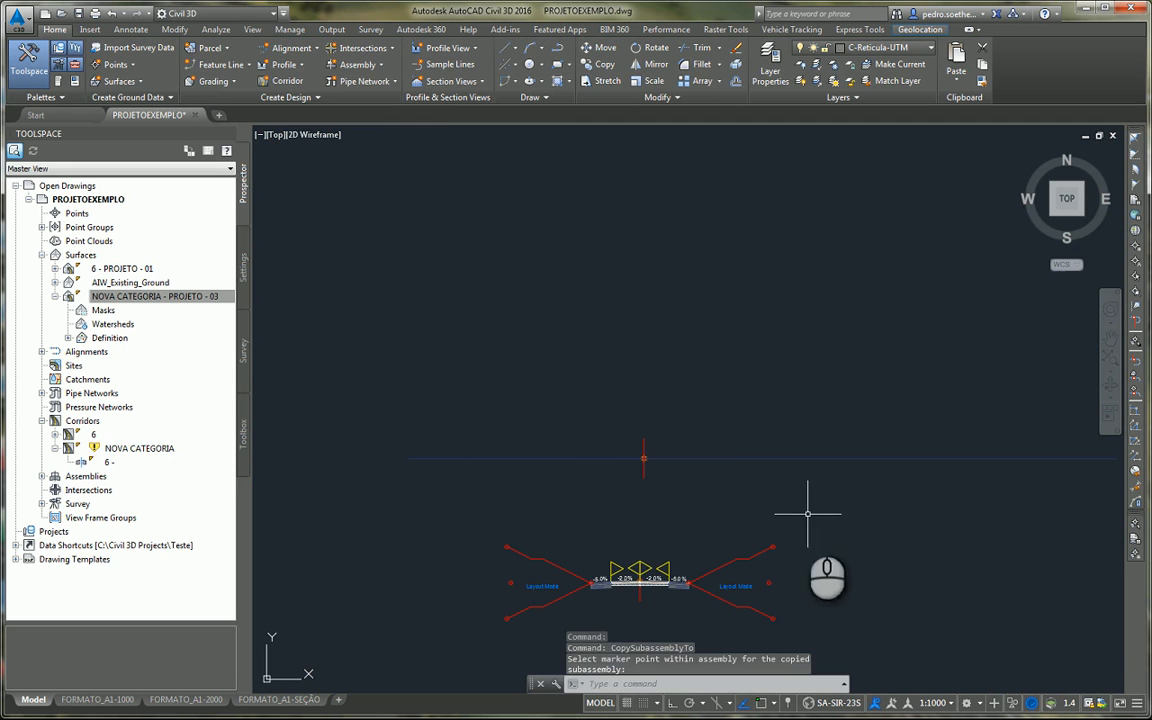
# Step: Copy the left-side category subassembly to the outer end marker of the NOVA CATEGORIA assembly's left side
pyautogui.scroll(-2, 780, 456)
pyautogui.click(577, 456)
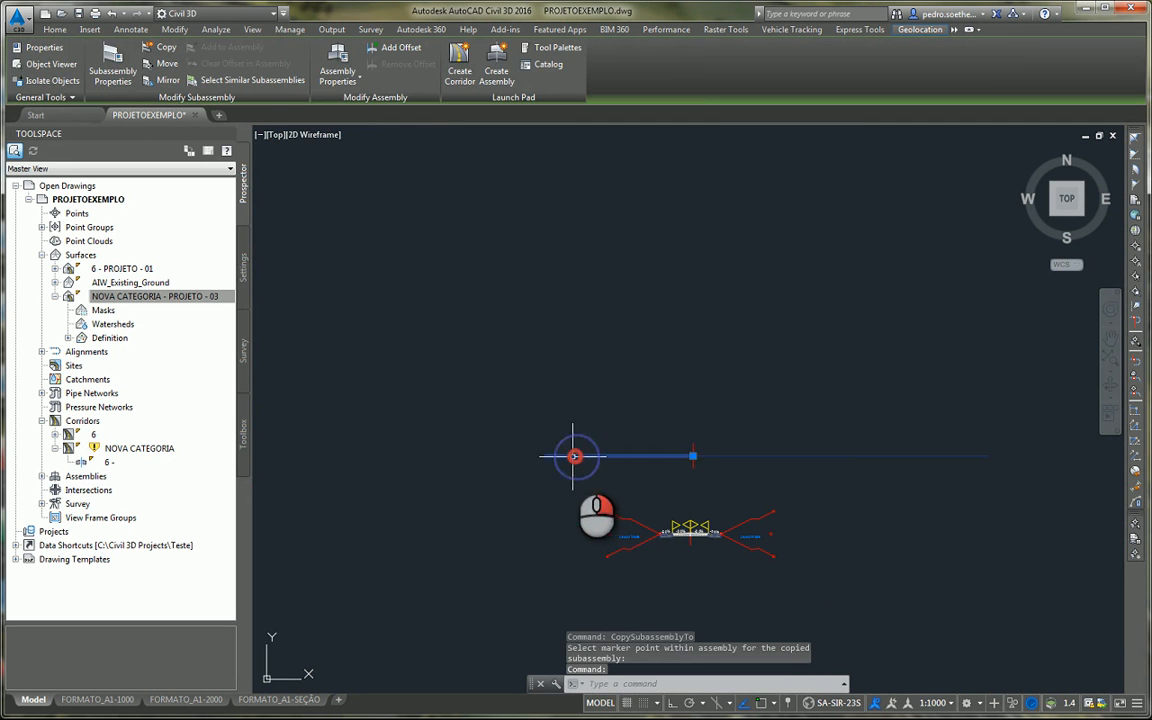
pyautogui.rightClick(572, 456)
pyautogui.click(615, 344)
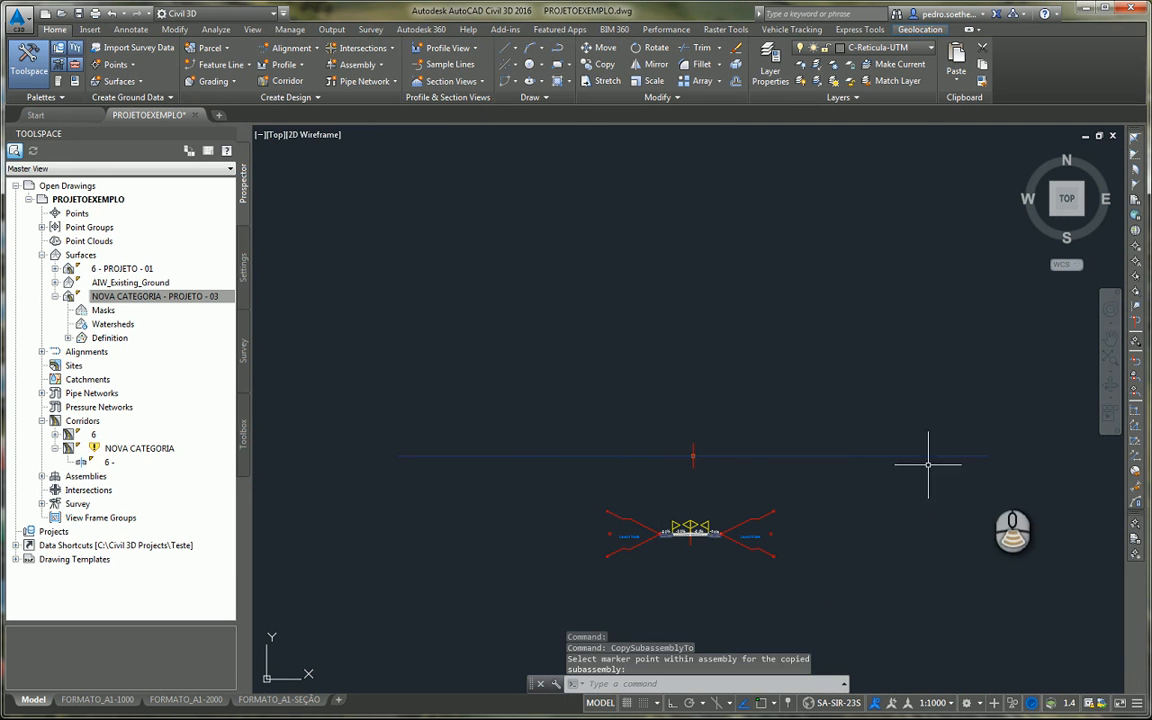
# Step: Target all surfaces of the NOVA CATEGORIA corridor to AIW_Existing_Ground and rebuild the corridor
pyautogui.scroll(-5, 931, 465)
pyautogui.scroll(-4, 763, 403)
pyautogui.scroll(3, 541, 404)
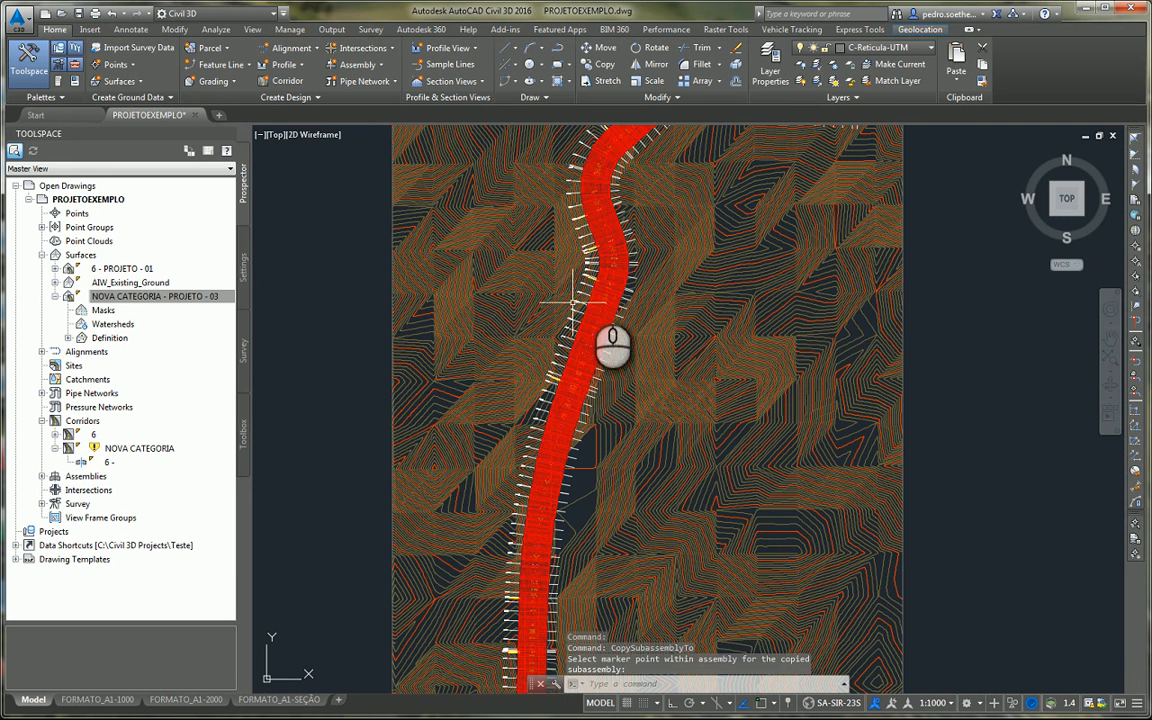
pyautogui.rightClick(110, 450)
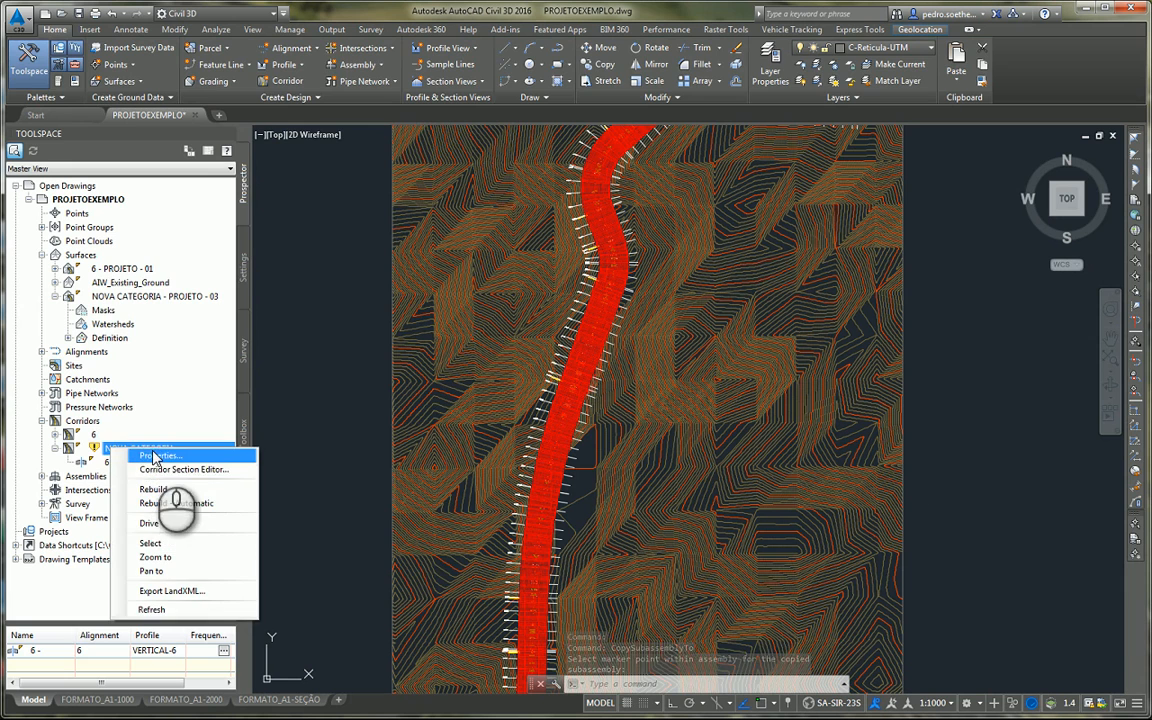
pyautogui.click(155, 457)
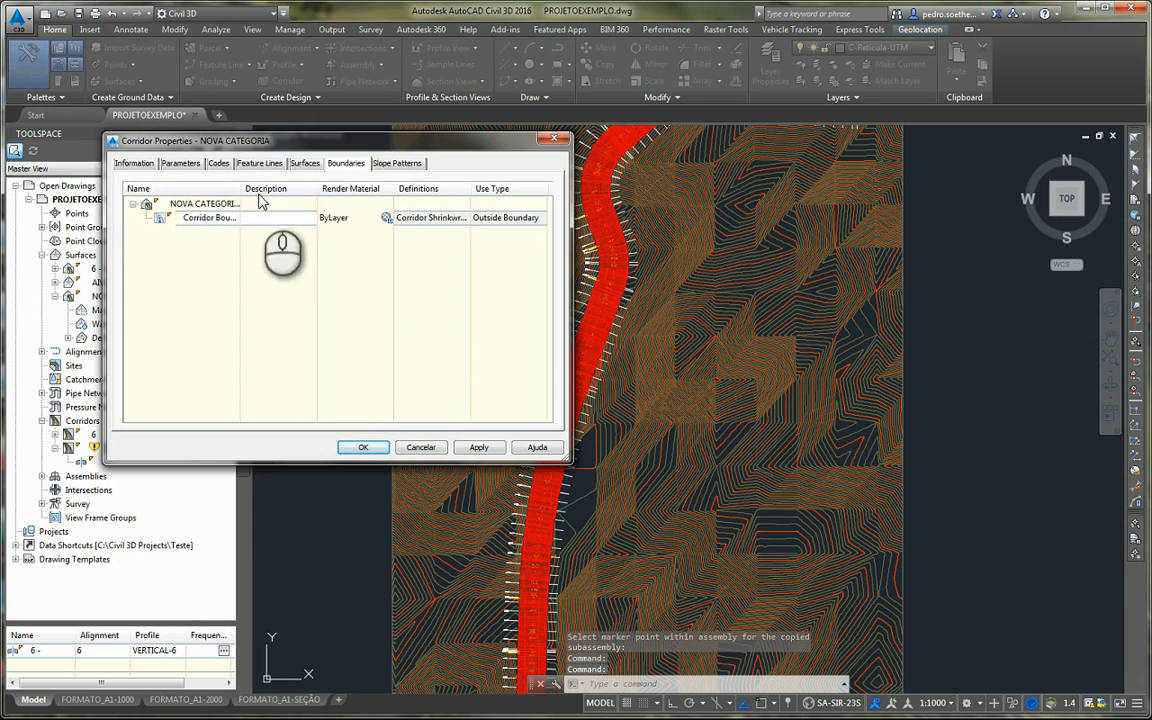
pyautogui.click(133, 163)
pyautogui.click(180, 163)
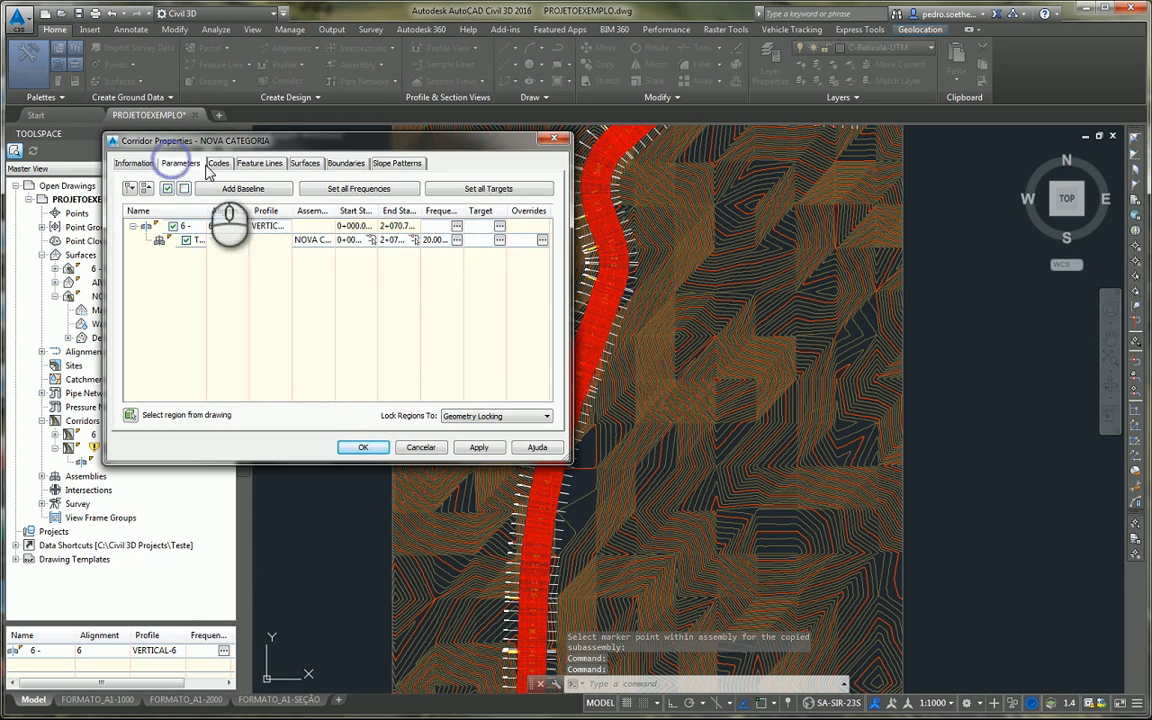
pyautogui.click(465, 190)
pyautogui.click(443, 292)
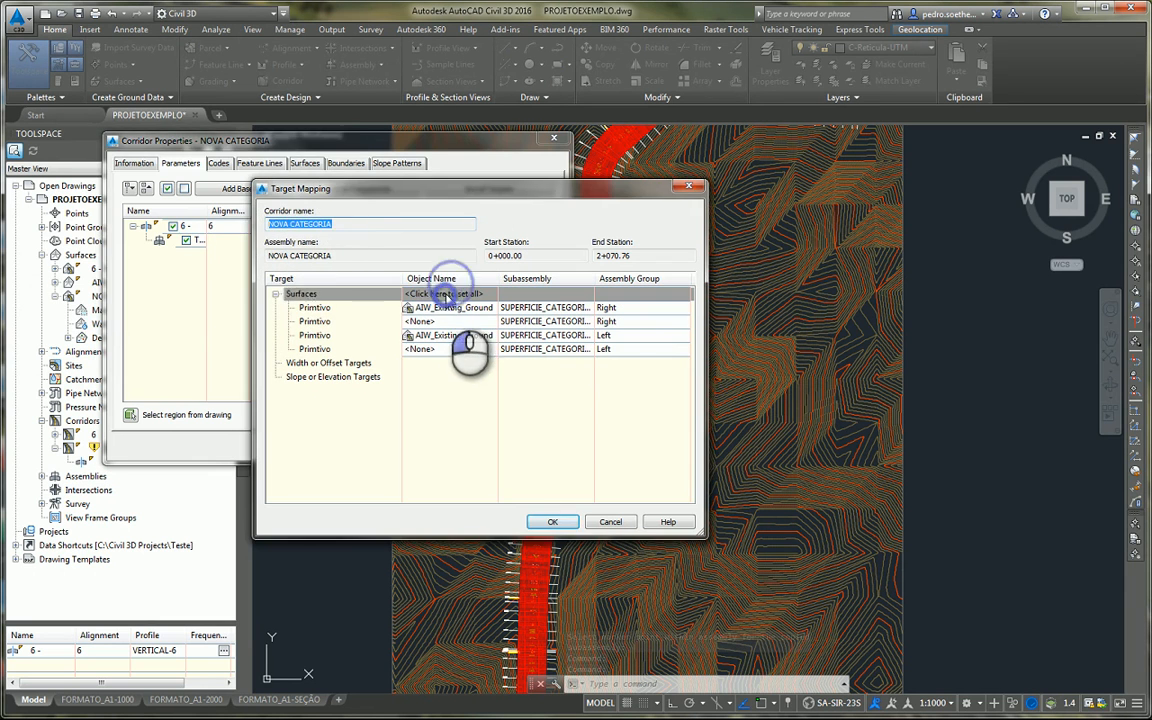
pyautogui.click(108, 197)
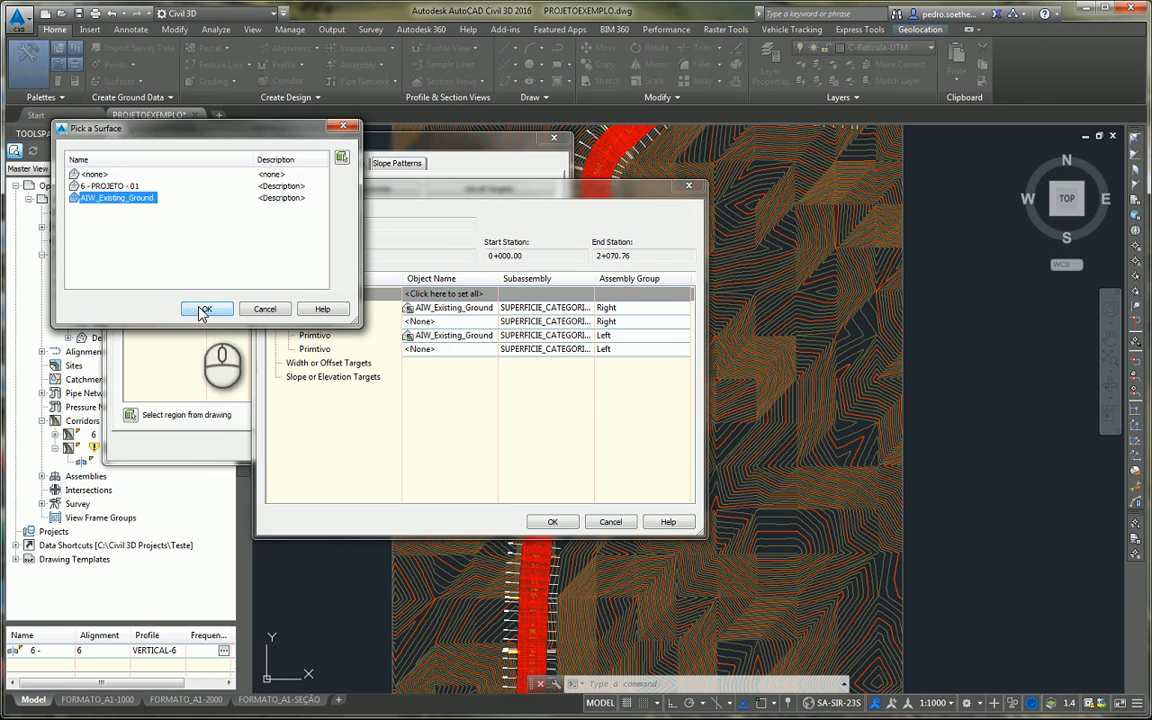
pyautogui.click(203, 309)
pyautogui.click(550, 521)
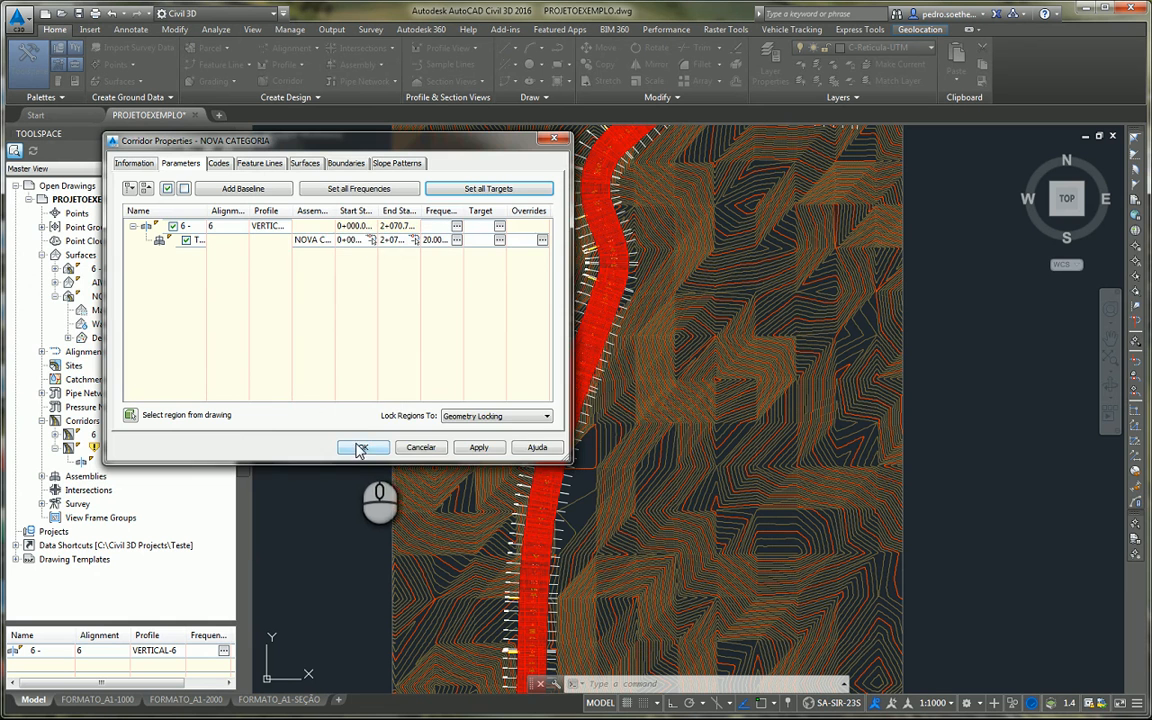
pyautogui.click(363, 449)
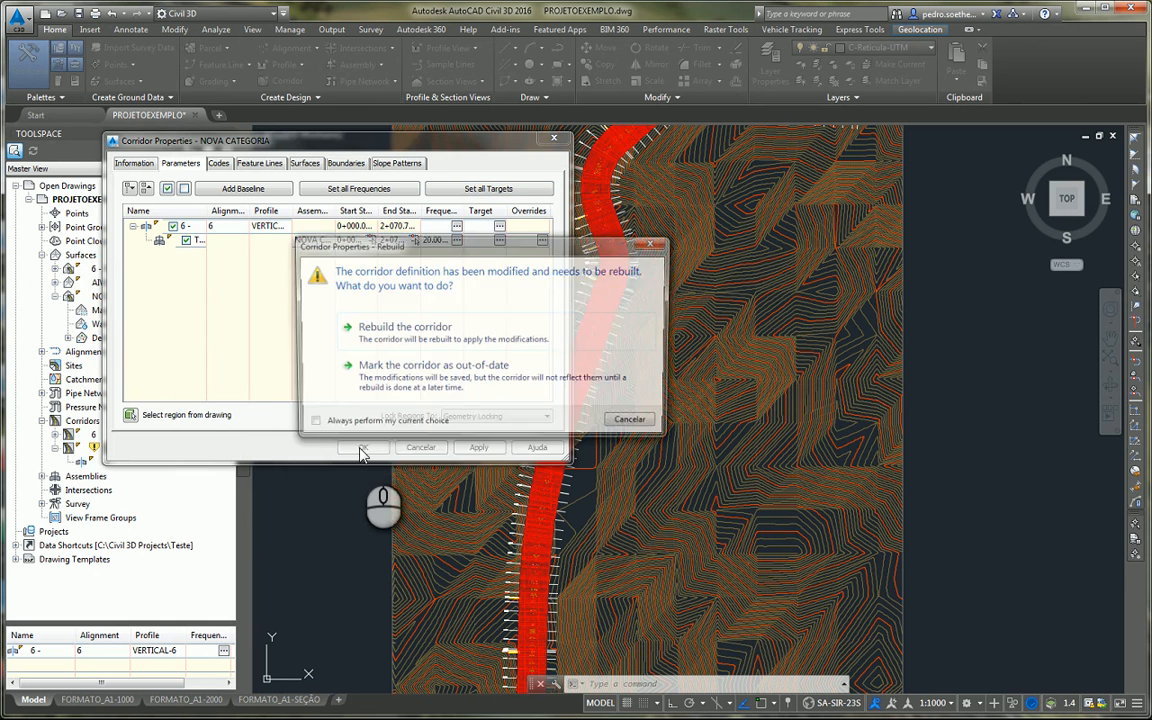
pyautogui.click(385, 330)
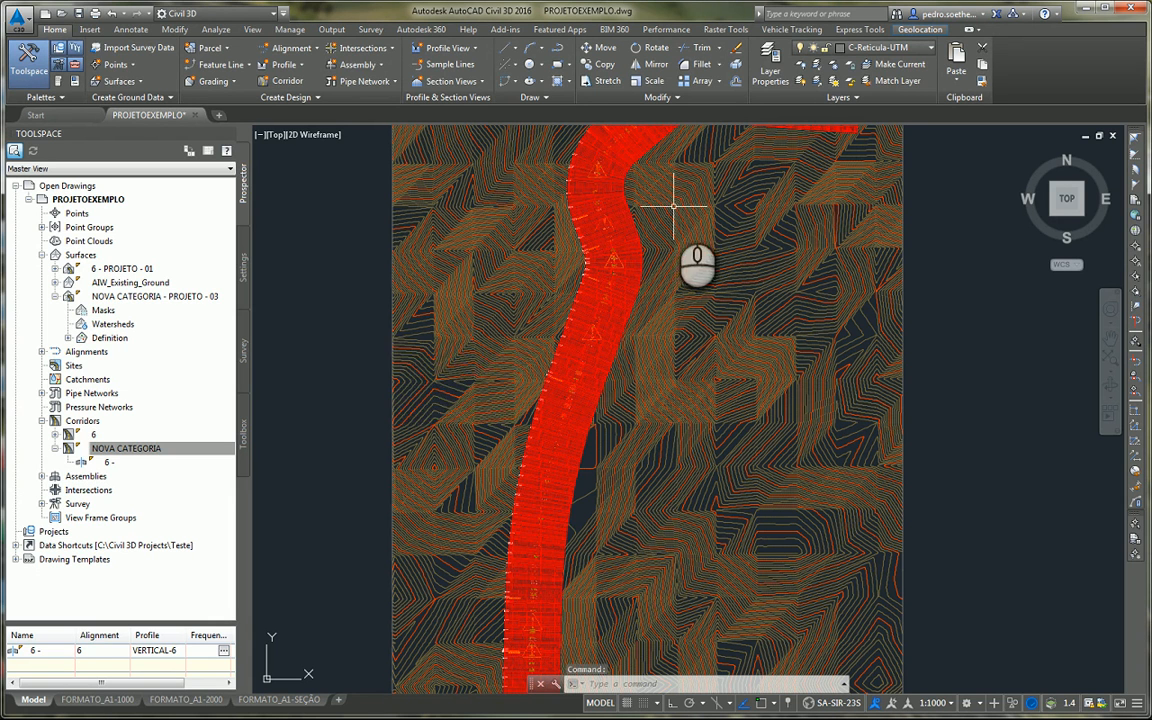
# Step: Open the category surface and the existing ground surface together in the Object Viewer and orbit them to a side view
pyautogui.scroll(2, 681, 257)
pyautogui.scroll(3, 648, 204)
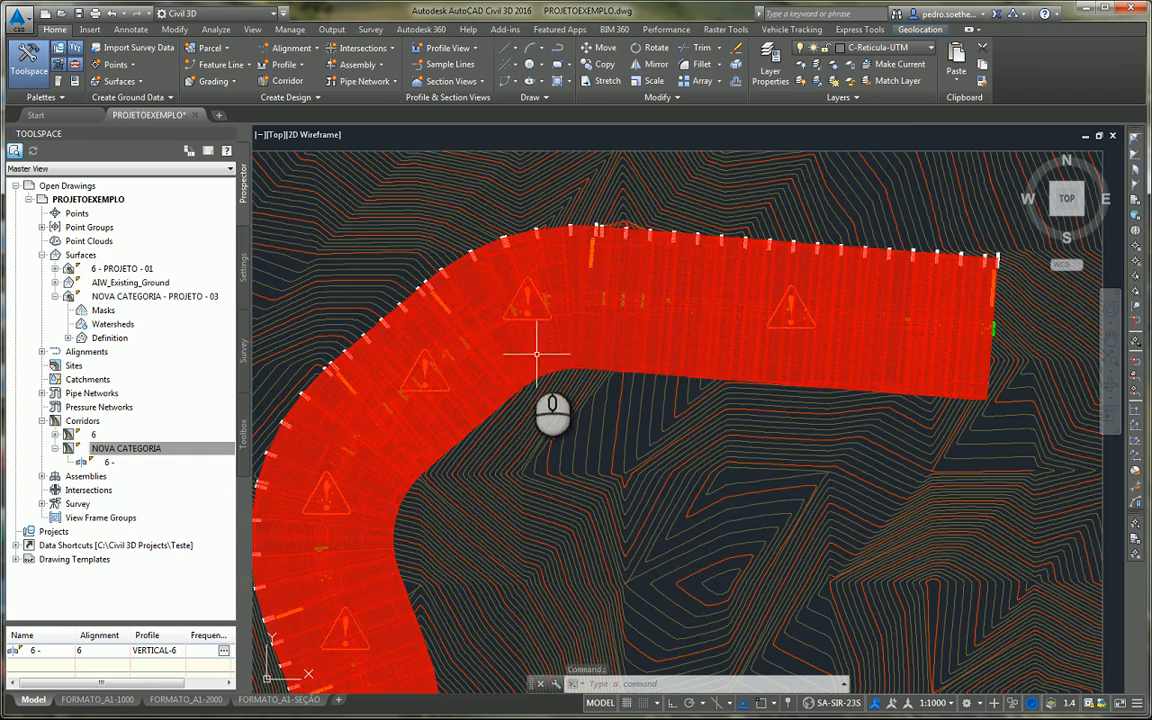
pyautogui.scroll(3, 520, 370)
pyautogui.click(534, 385)
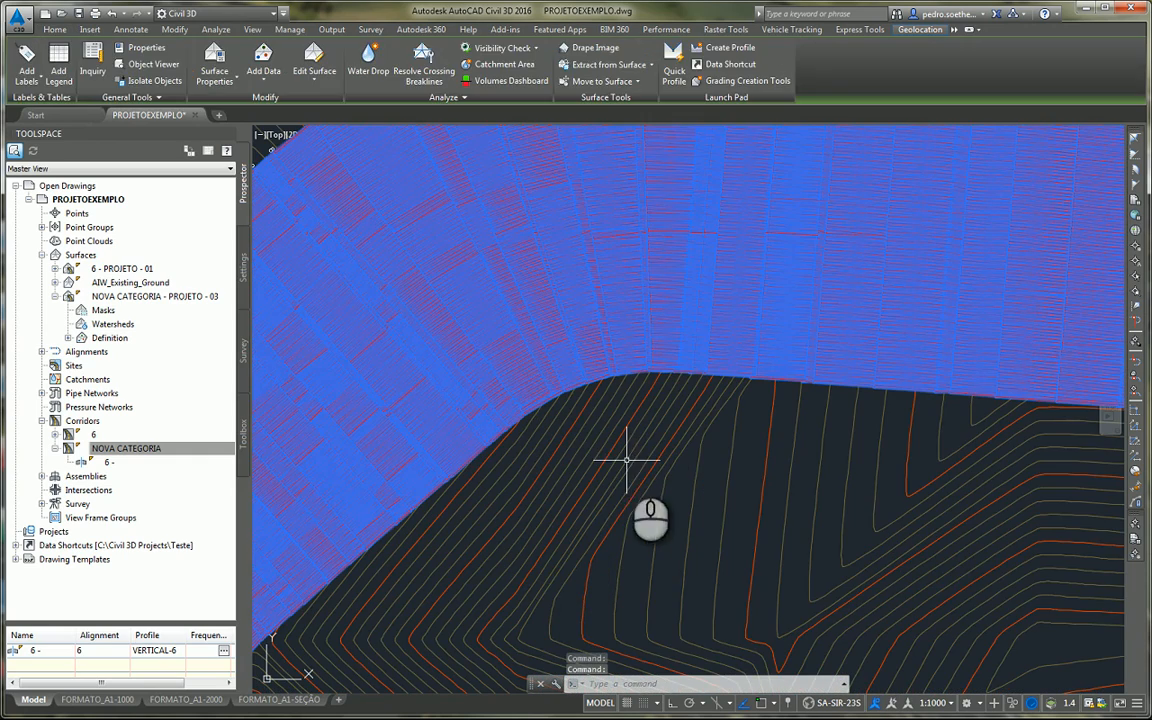
pyautogui.click(626, 461)
pyautogui.rightClick(680, 427)
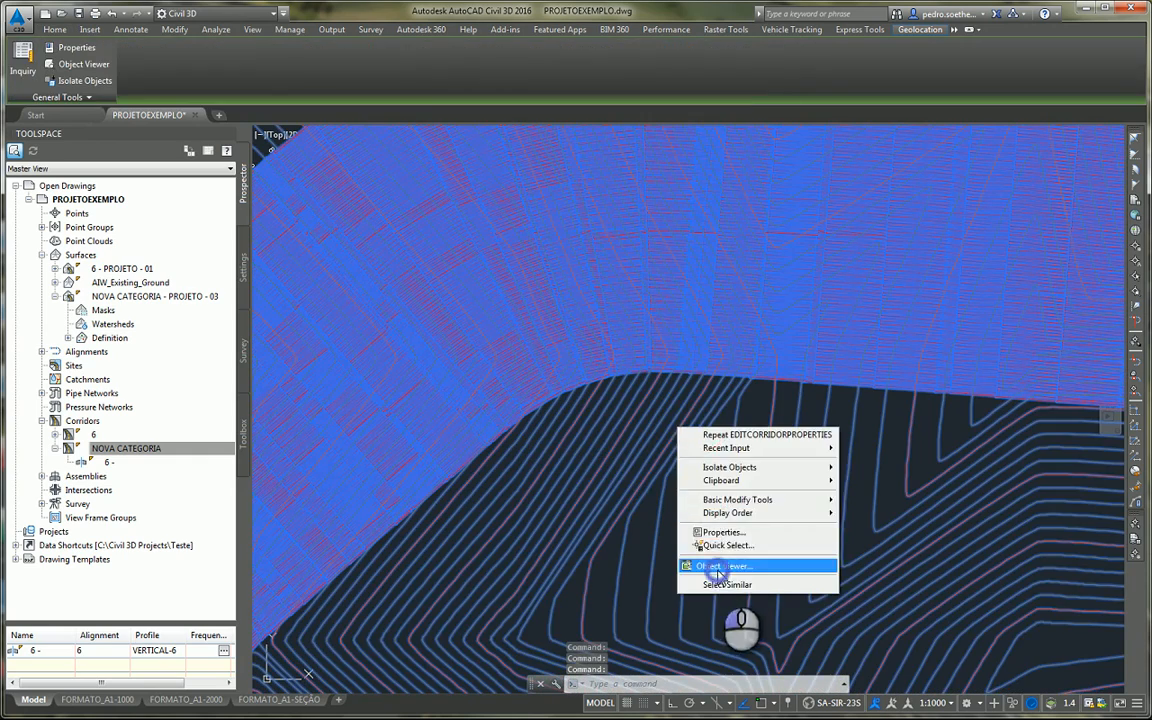
pyautogui.click(690, 565)
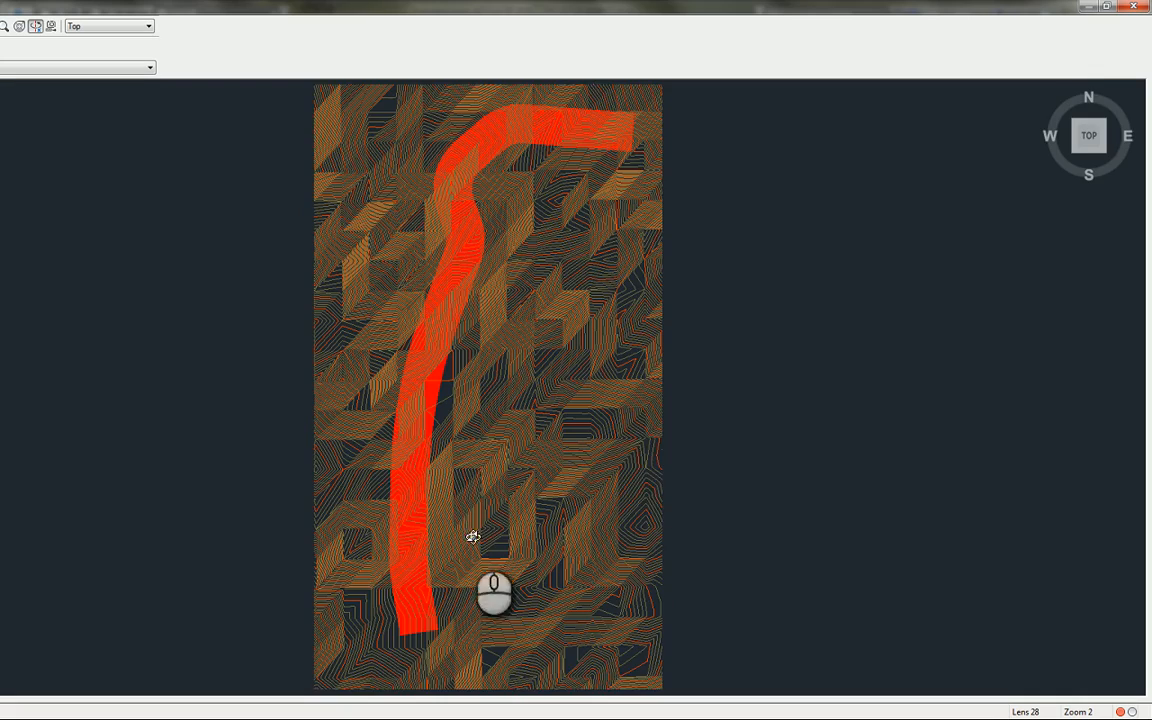
pyautogui.moveTo(471, 535); pyautogui.dragTo(566, 455)
pyautogui.scroll(5, 493, 398)
# Step: Resize the Object Viewer and examine both surfaces in the Conceptual visual style
pyautogui.doubleClick(72, 12)
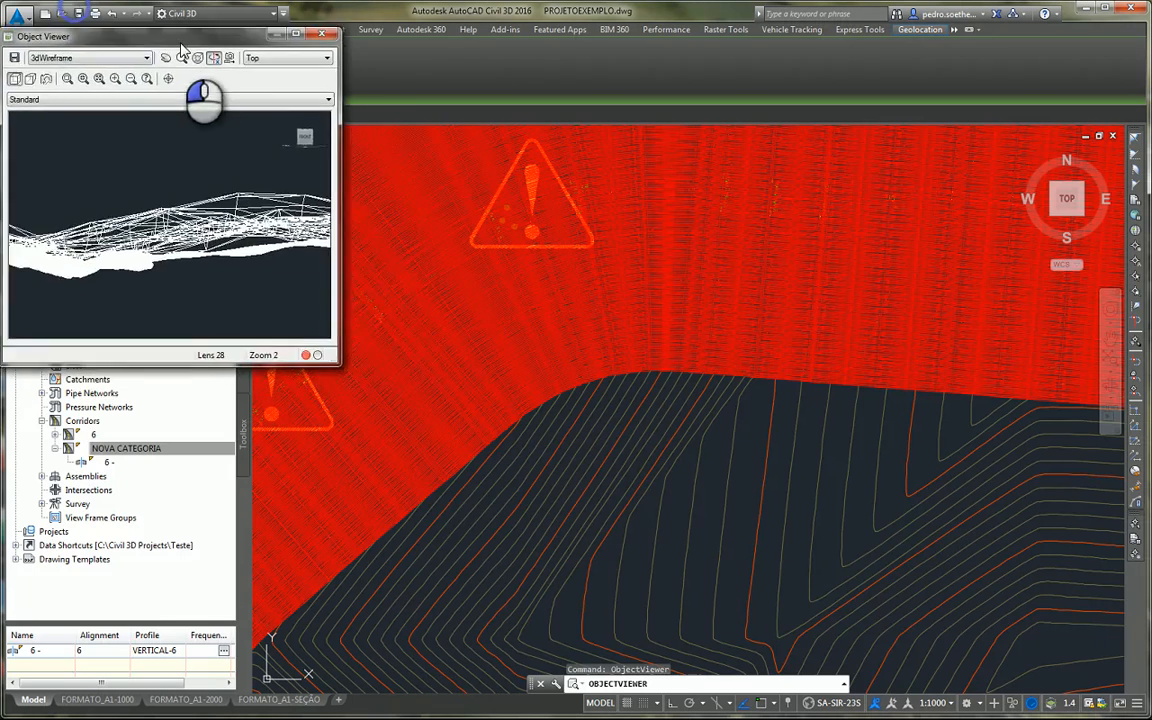
pyautogui.moveTo(409, 383); pyautogui.dragTo(891, 648)
pyautogui.click(148, 84)
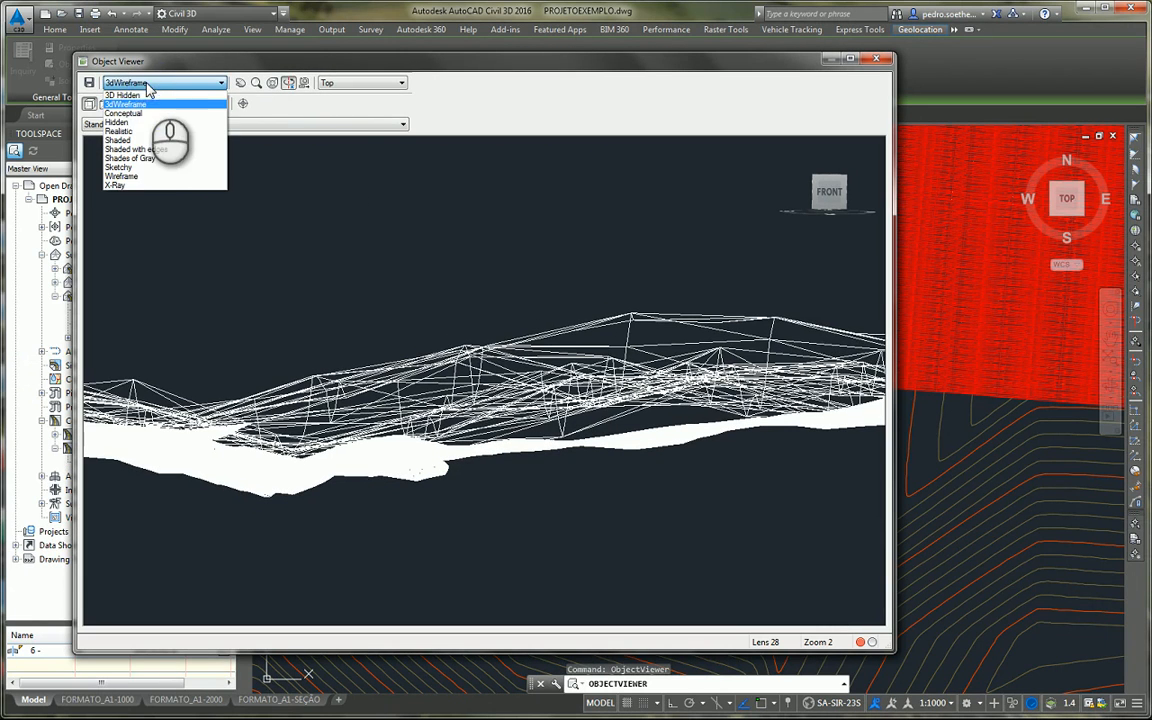
pyautogui.click(133, 116)
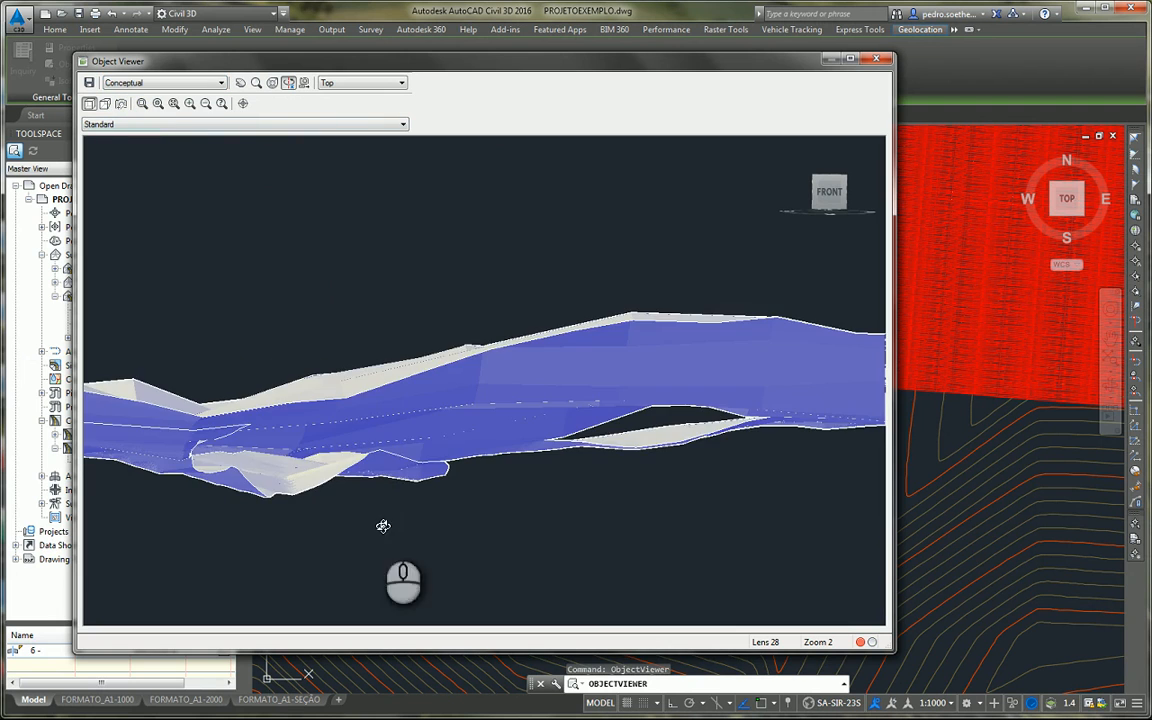
pyautogui.moveTo(383, 526); pyautogui.dragTo(339, 440)
# Step: Examine how the two surfaces lie relative to each other in the Shaded visual style, and close the Object Viewer
pyautogui.click(160, 82)
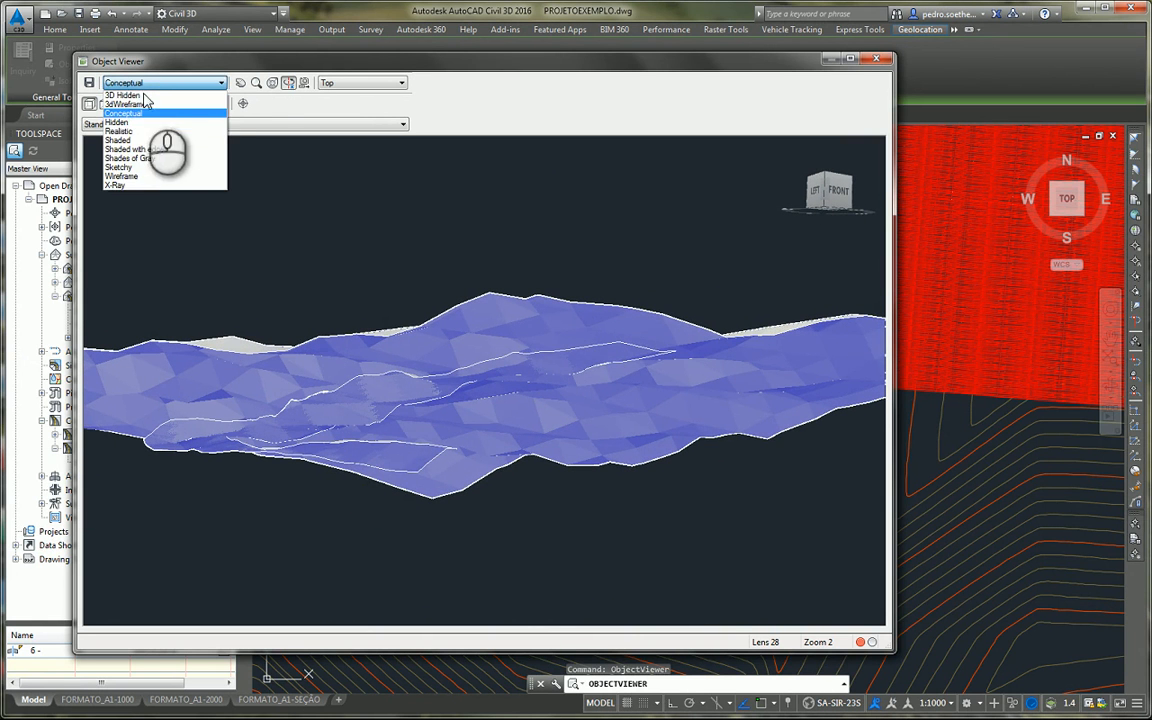
pyautogui.click(133, 140)
pyautogui.moveTo(465, 456)
pyautogui.mouseDown()
pyautogui.moveTo(532, 386)
pyautogui.moveTo(411, 365)
pyautogui.moveTo(357, 447)
pyautogui.moveTo(368, 494)
pyautogui.moveTo(354, 501)
pyautogui.moveTo(353, 478)
pyautogui.mouseUp()
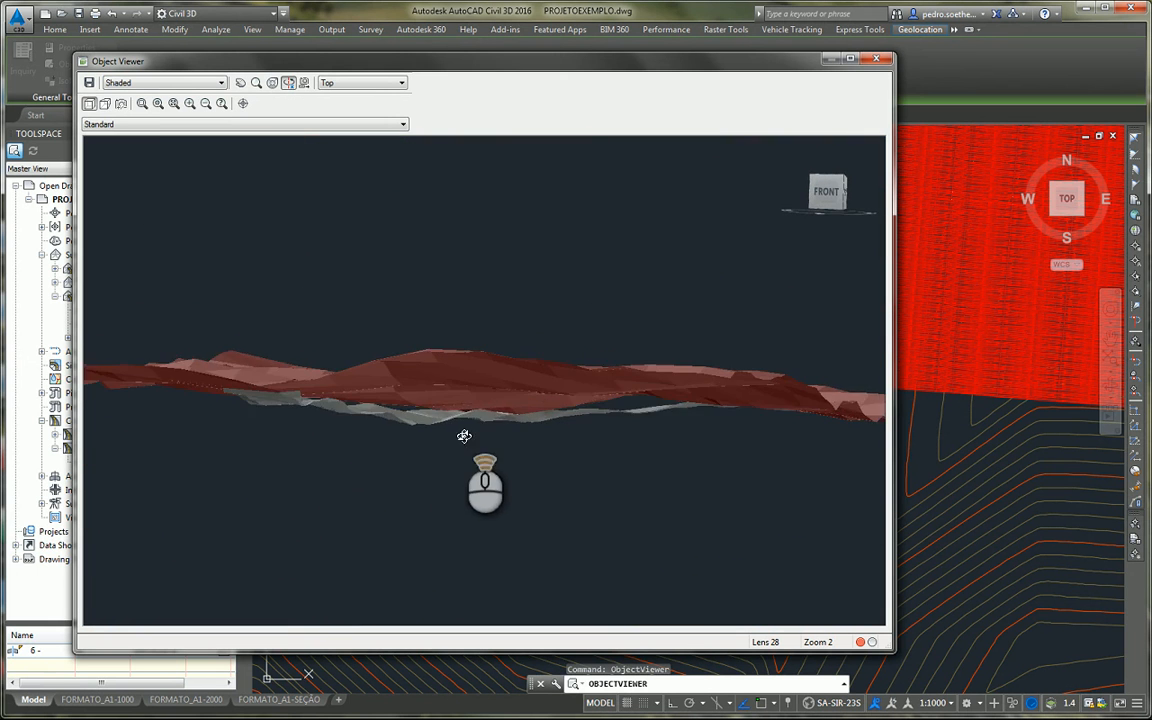
pyautogui.scroll(3, 464, 436)
pyautogui.moveTo(468, 437); pyautogui.dragTo(589, 371)
pyautogui.click(875, 63)
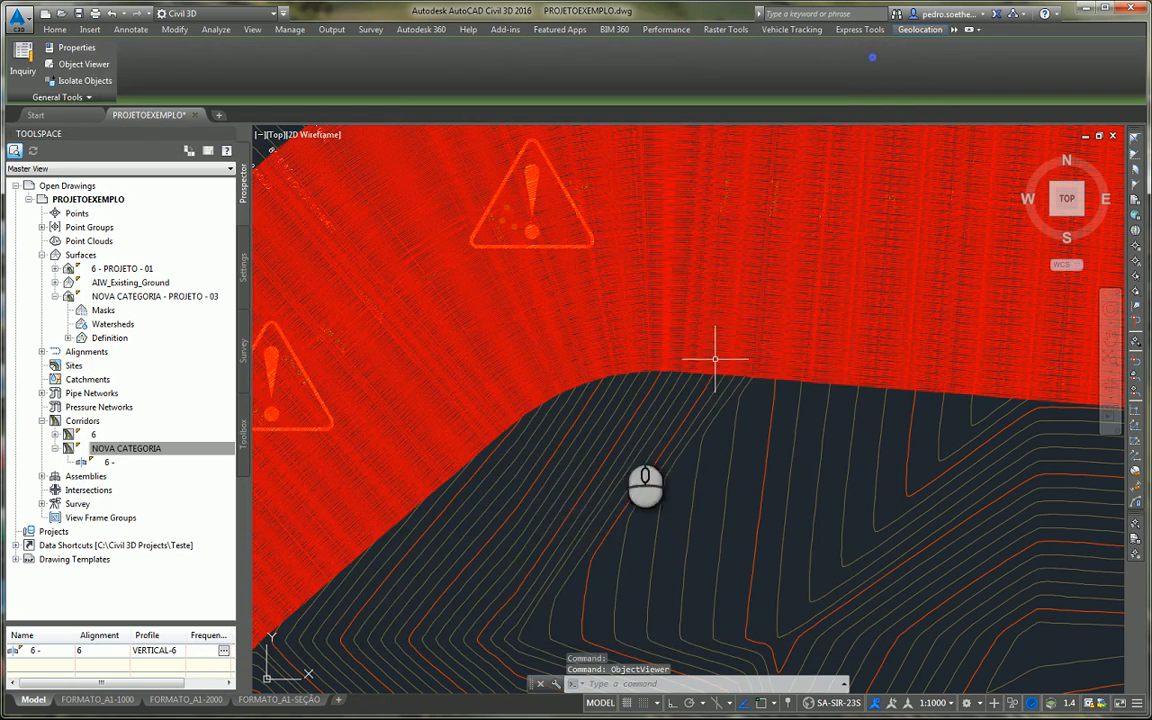
# Step: Add the NOVA CATEGORIA - PROJETO - 03 surface to the sampled section sources of alignment 6's SEÇÕES - 6 sample line group
pyautogui.scroll(-5, 503, 385)
pyautogui.scroll(-3, 440, 343)
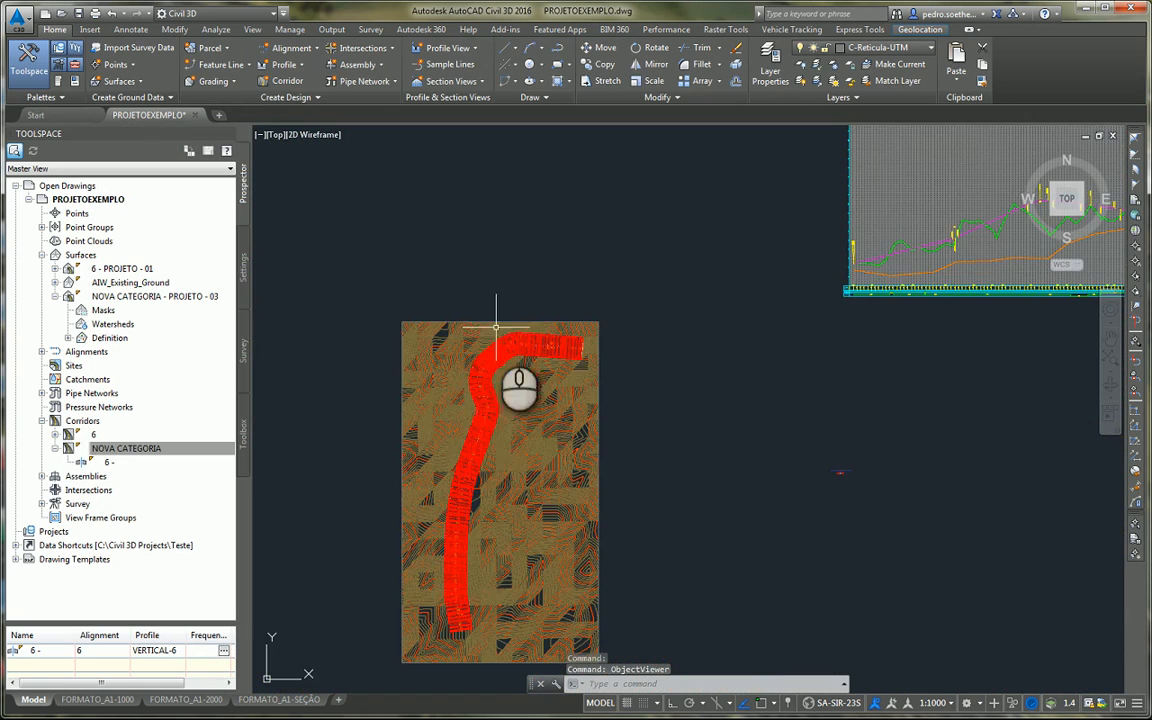
pyautogui.scroll(-2, 589, 411)
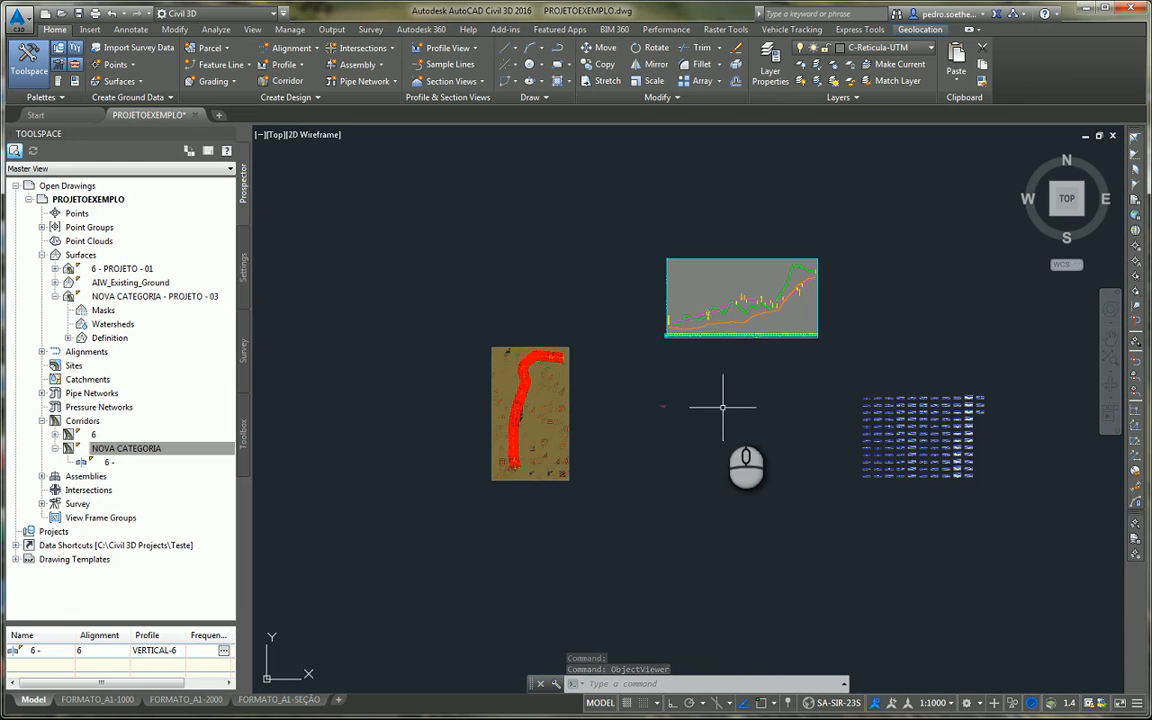
pyautogui.scroll(6, 985, 463)
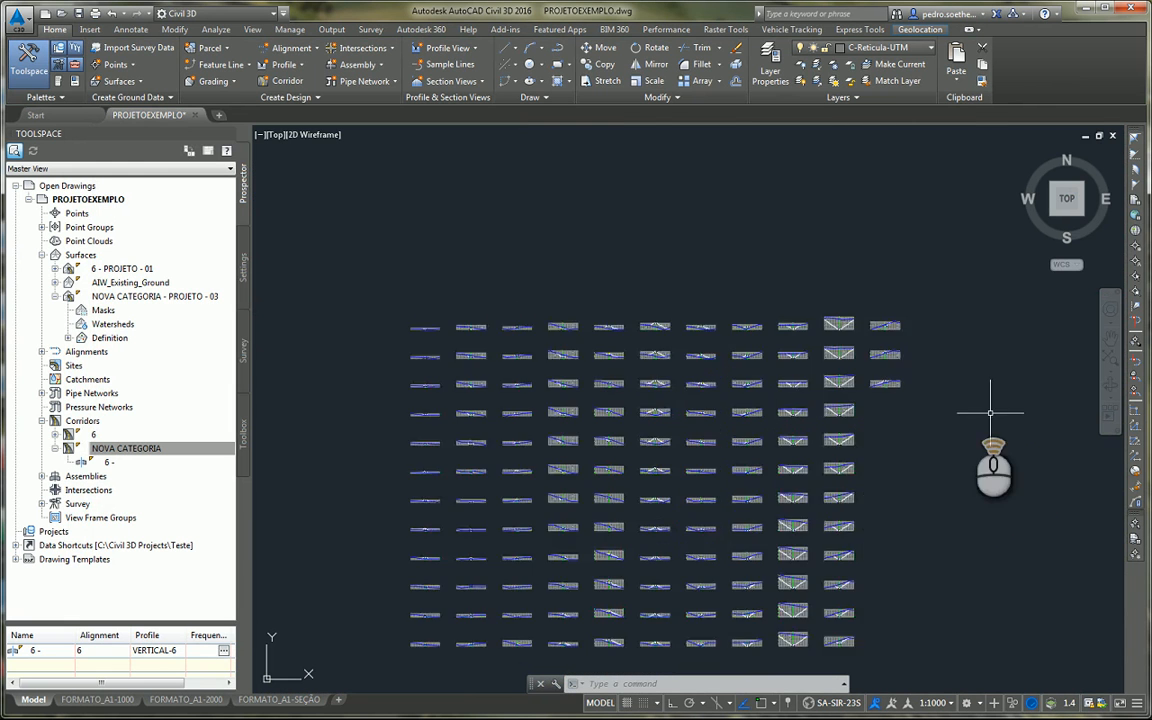
pyautogui.scroll(5, 617, 454)
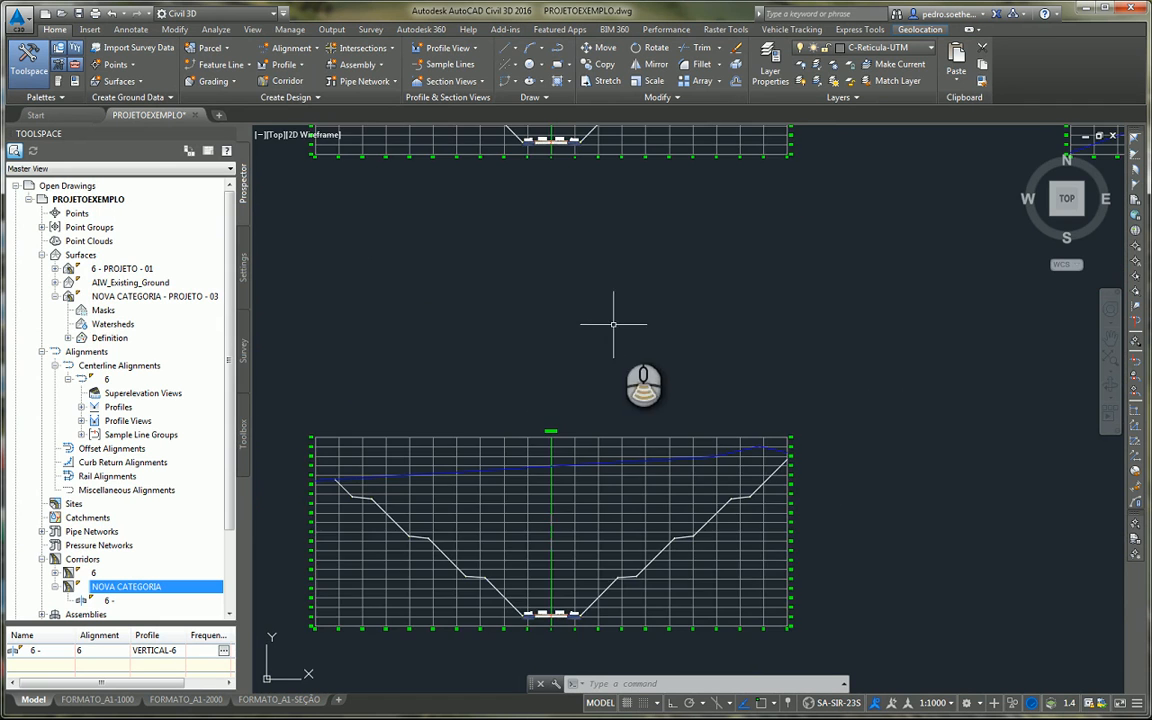
pyautogui.scroll(-2, 613, 324)
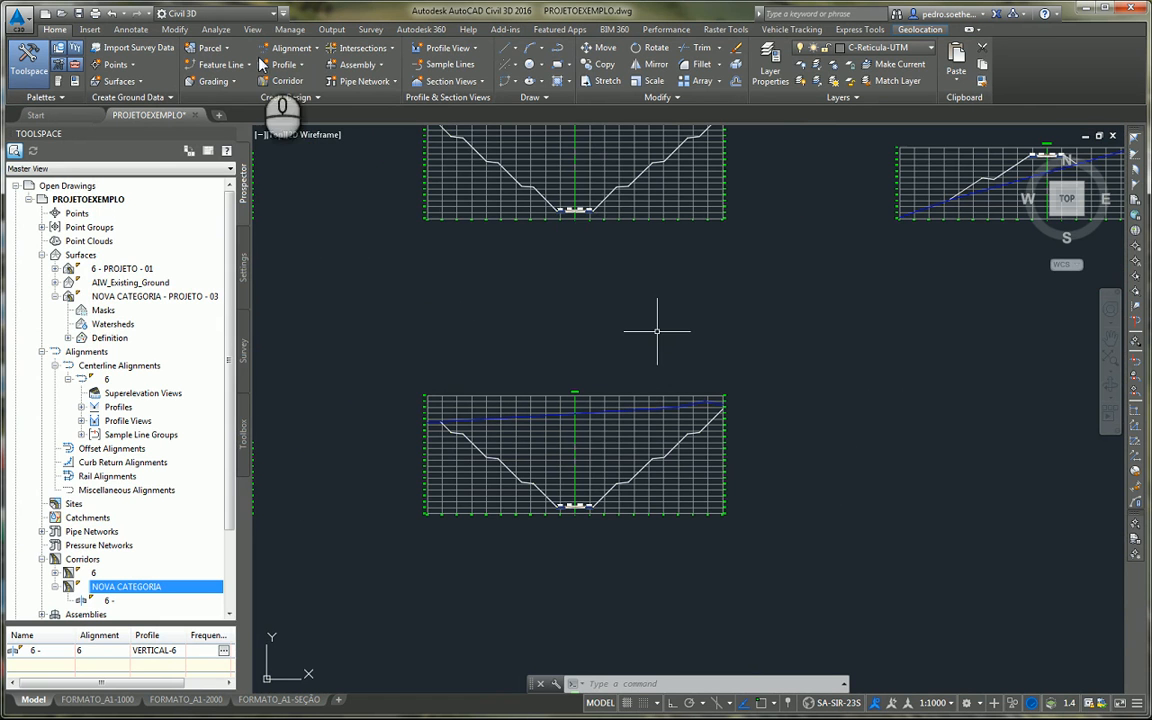
pyautogui.click(450, 64)
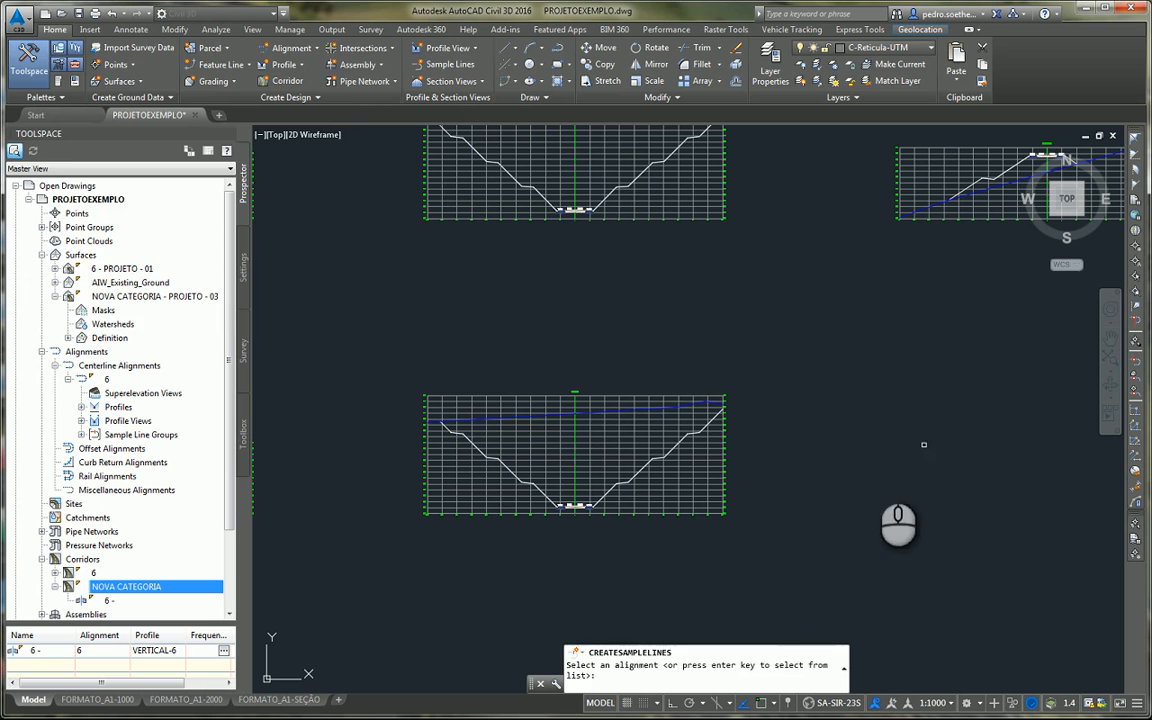
pyautogui.rightClick(843, 419)
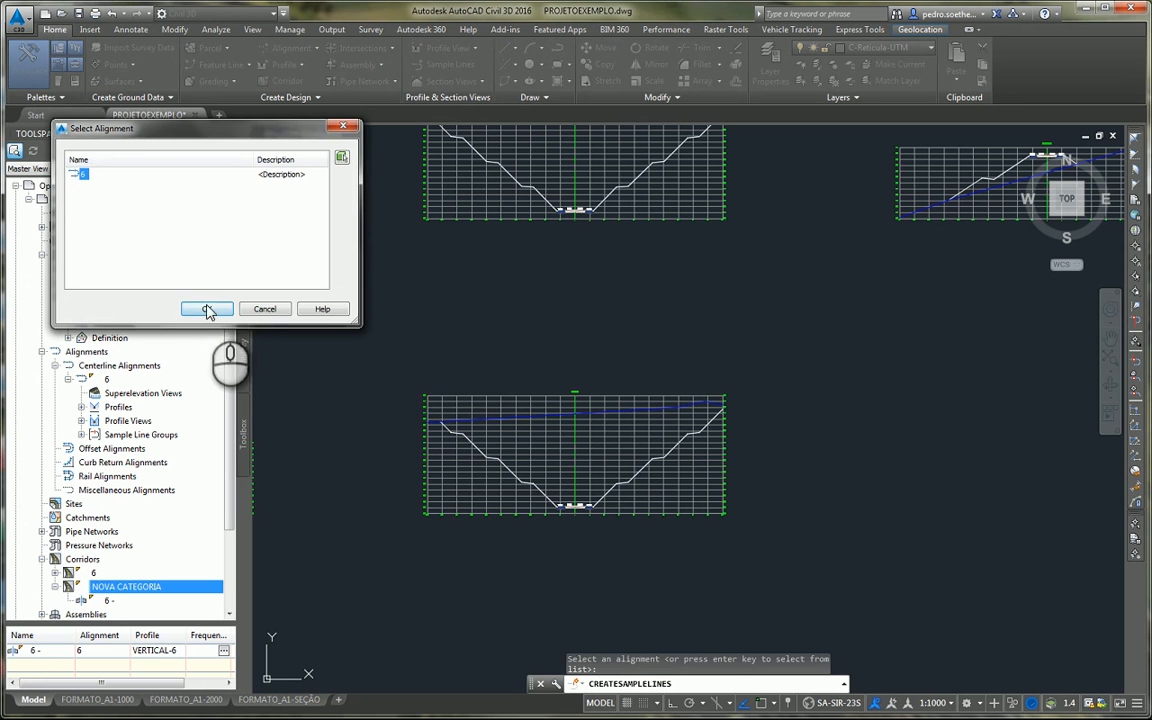
pyautogui.click(207, 309)
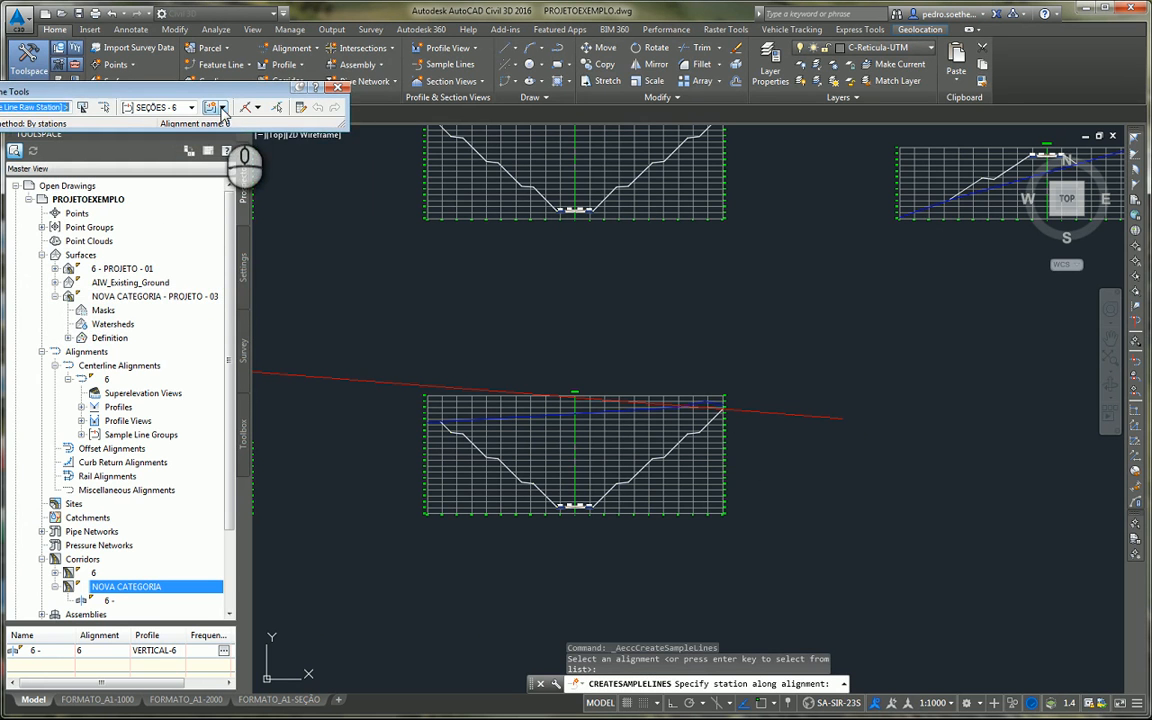
pyautogui.click(221, 107)
pyautogui.click(253, 205)
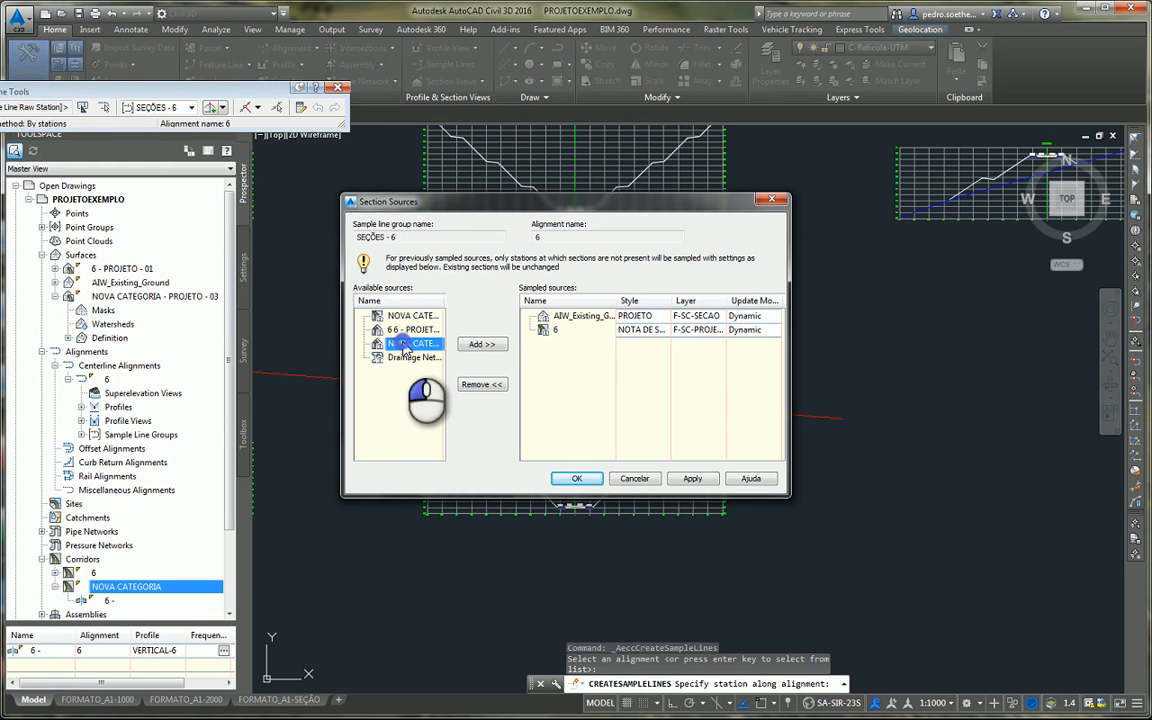
pyautogui.click(479, 345)
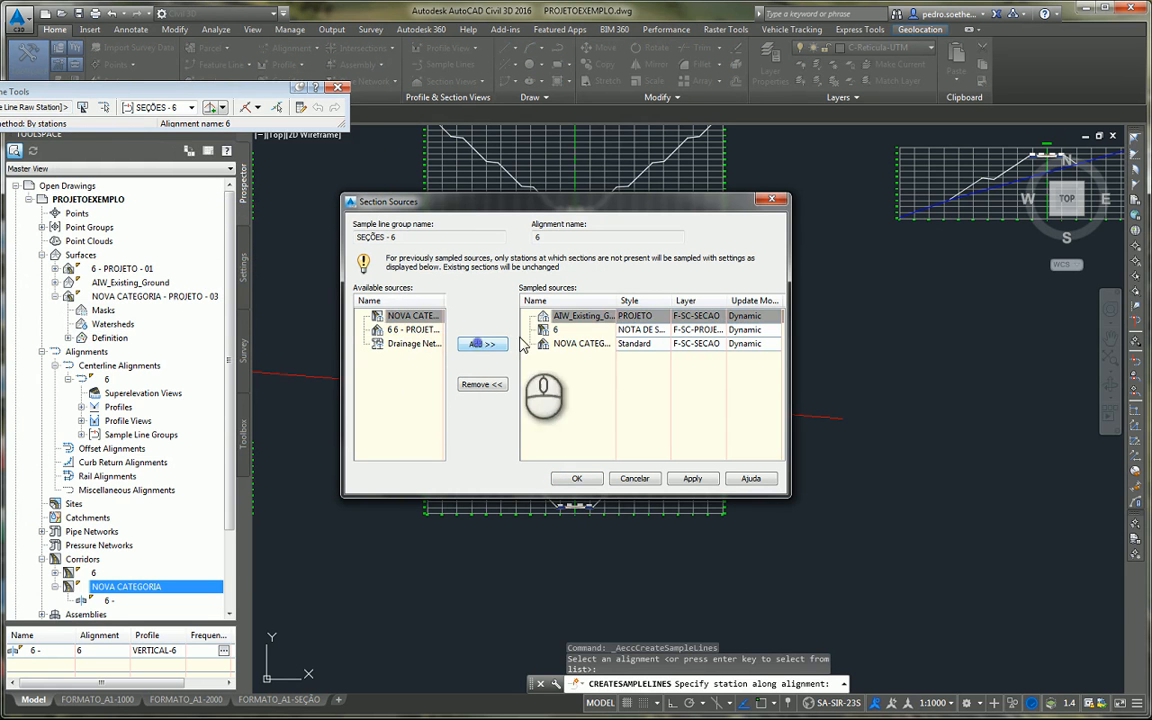
# Step: Copy the TERRENO NATURAL section style for the sampled NOVA CATEGORIA surface and name the copy 3 CATEGORIA
pyautogui.click(625, 345)
pyautogui.click(377, 282)
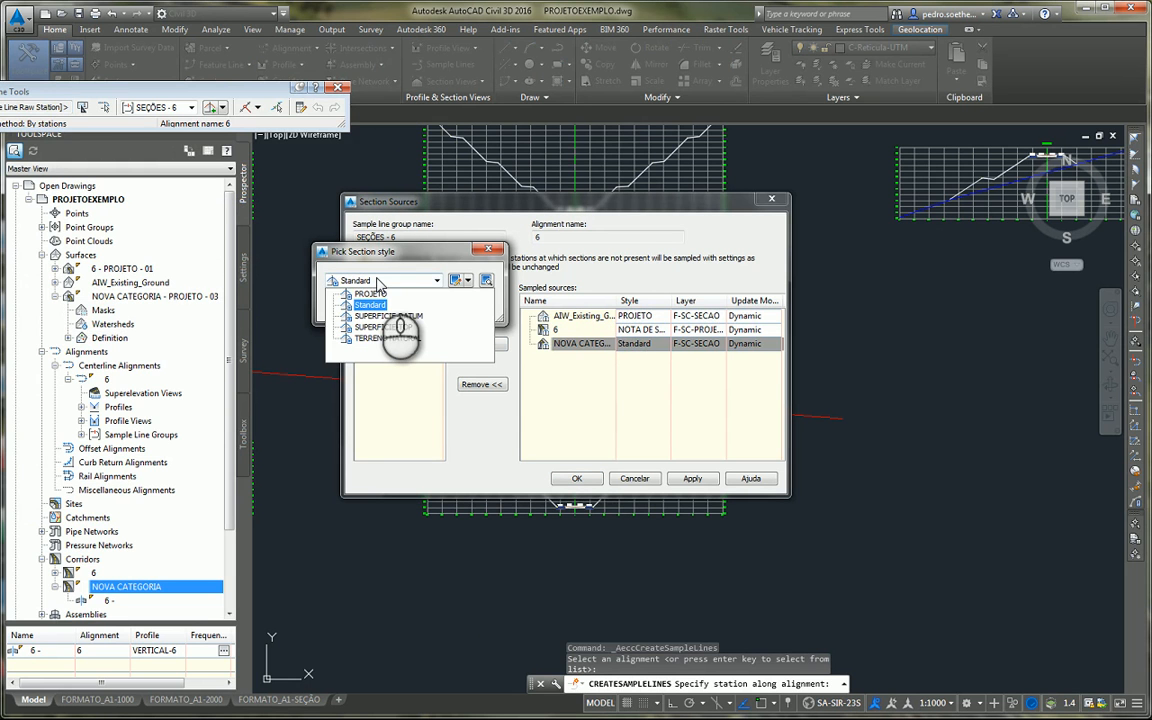
pyautogui.click(373, 339)
pyautogui.click(469, 281)
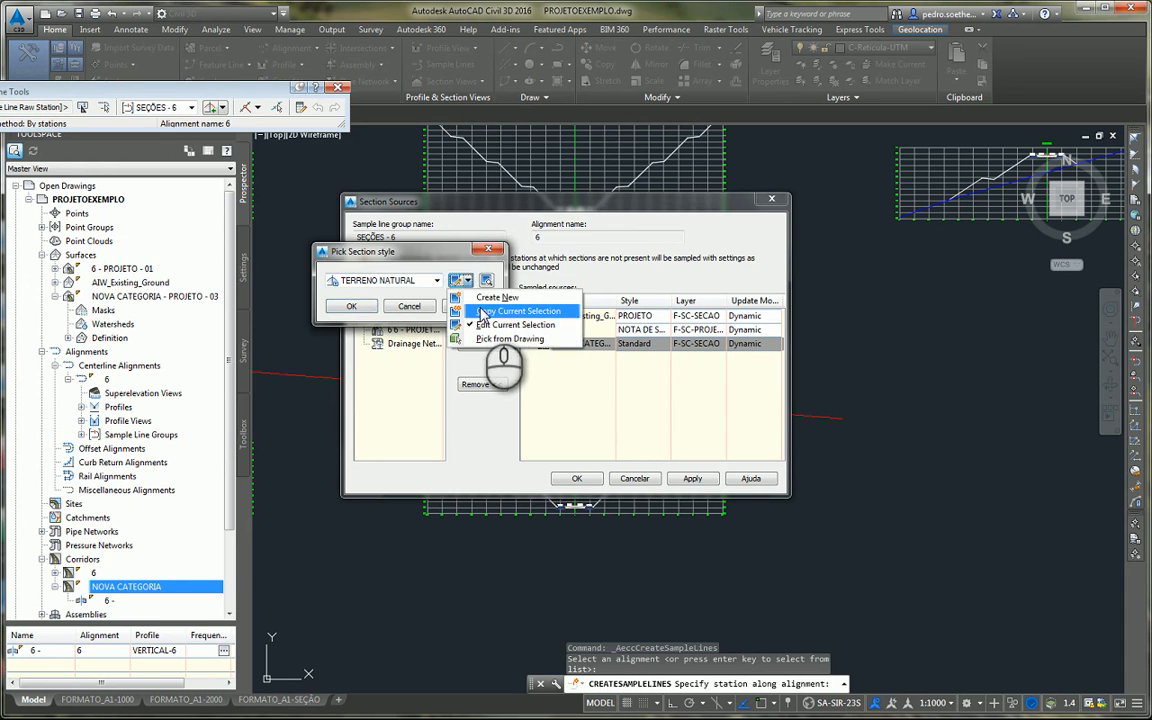
pyautogui.click(505, 309)
pyautogui.click(206, 150)
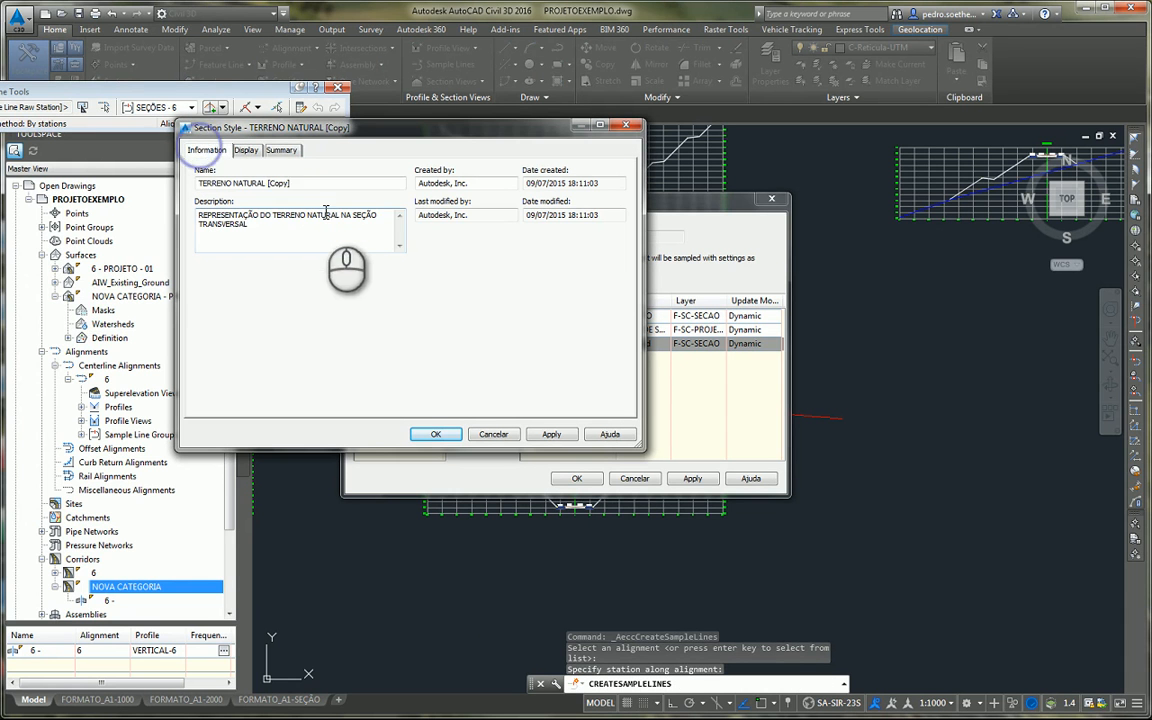
pyautogui.click(301, 182)
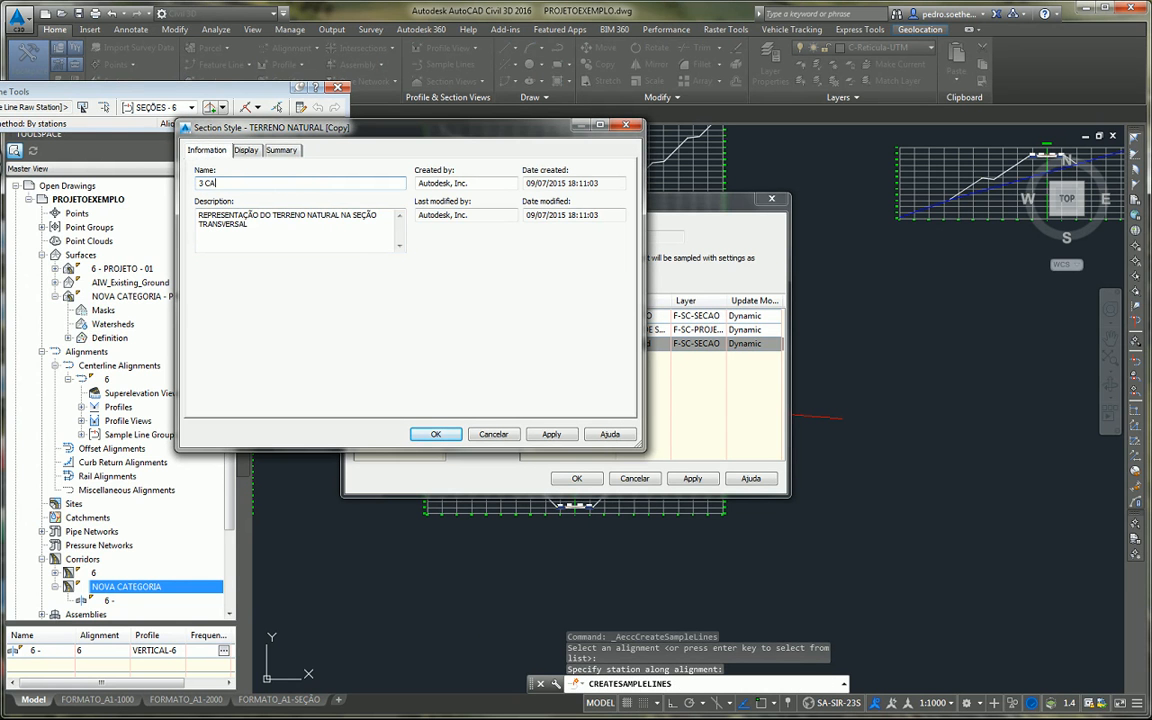
# Step: Set the color of the Segments component in the 3 CATEGORIA section style to cyan
pyautogui.click(246, 150)
pyautogui.click(364, 230)
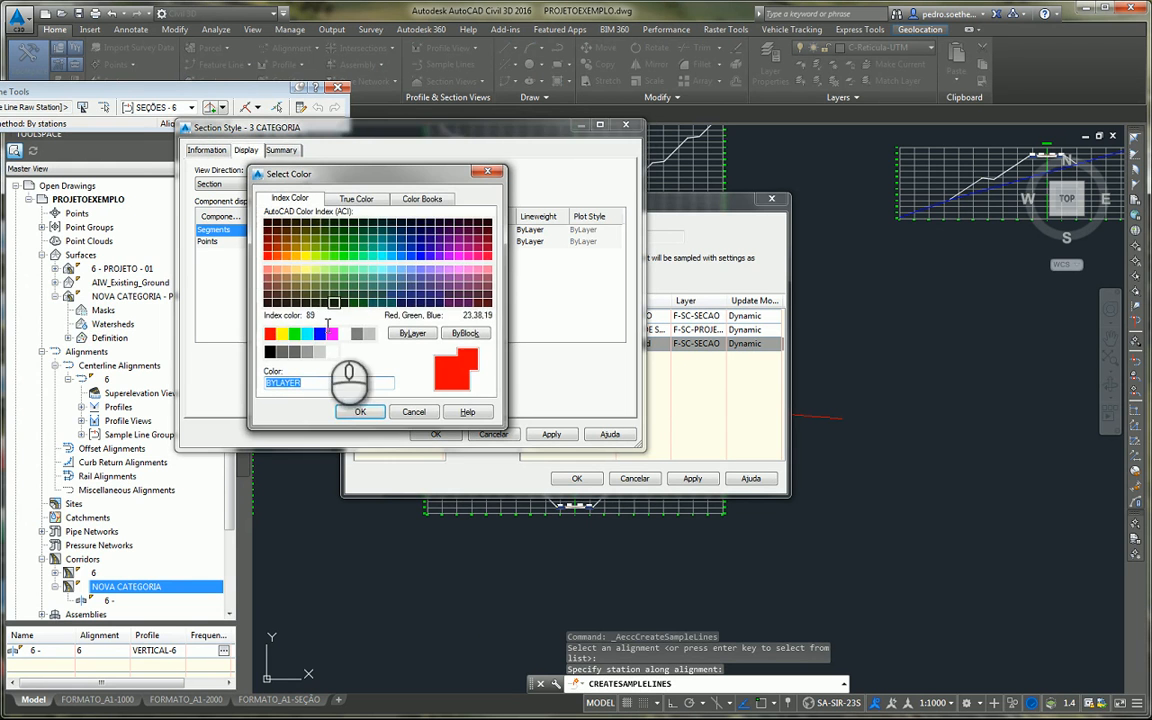
pyautogui.click(307, 333)
pyautogui.click(357, 413)
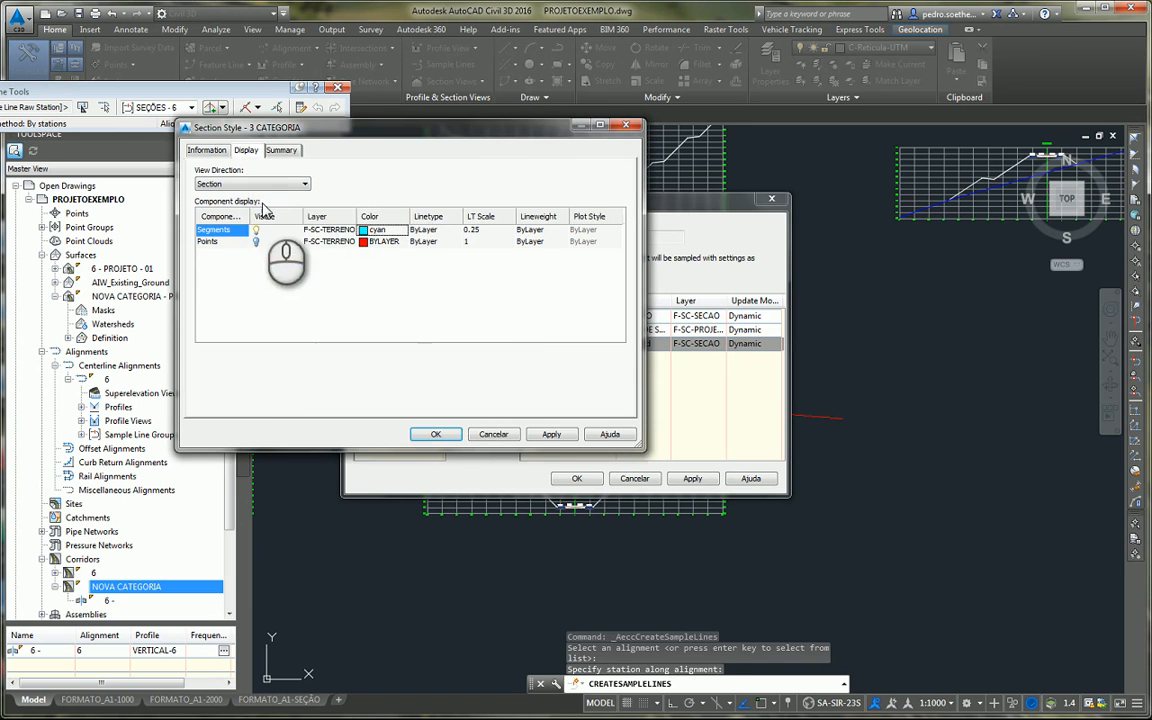
# Step: Assign the 3 CATEGORIA section style to the sampled NOVA CATEGORIA surface, accept the section sources, and end the sample line command
pyautogui.click(436, 434)
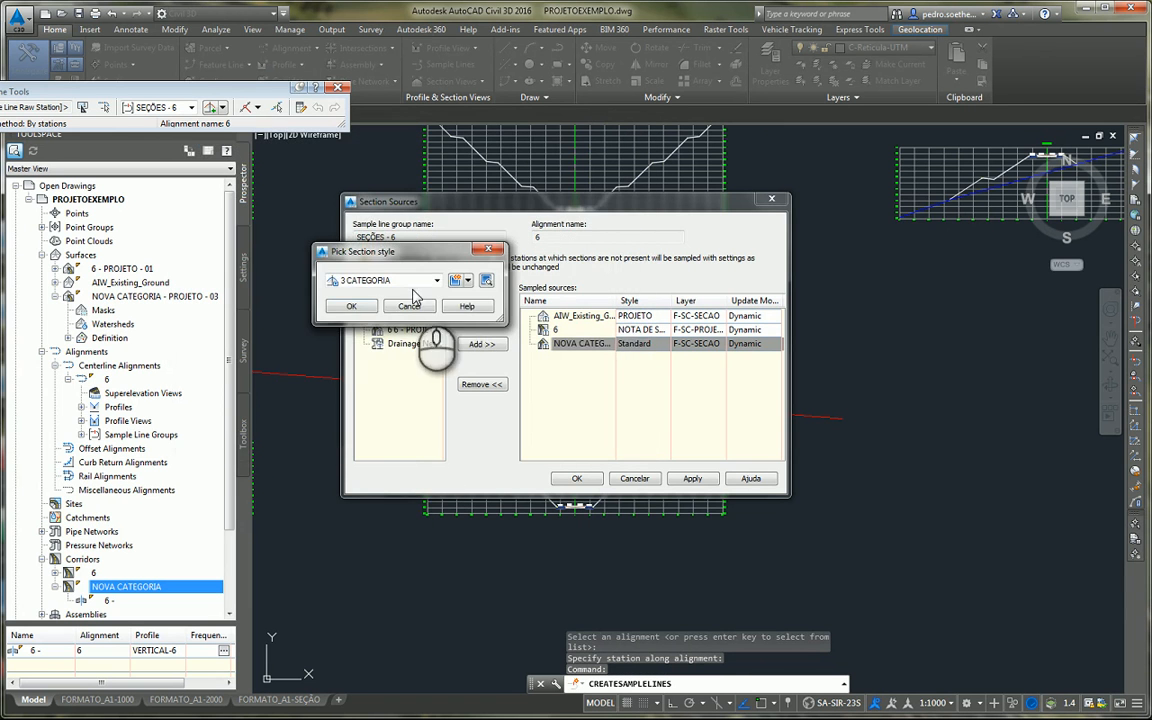
pyautogui.click(351, 306)
pyautogui.click(577, 478)
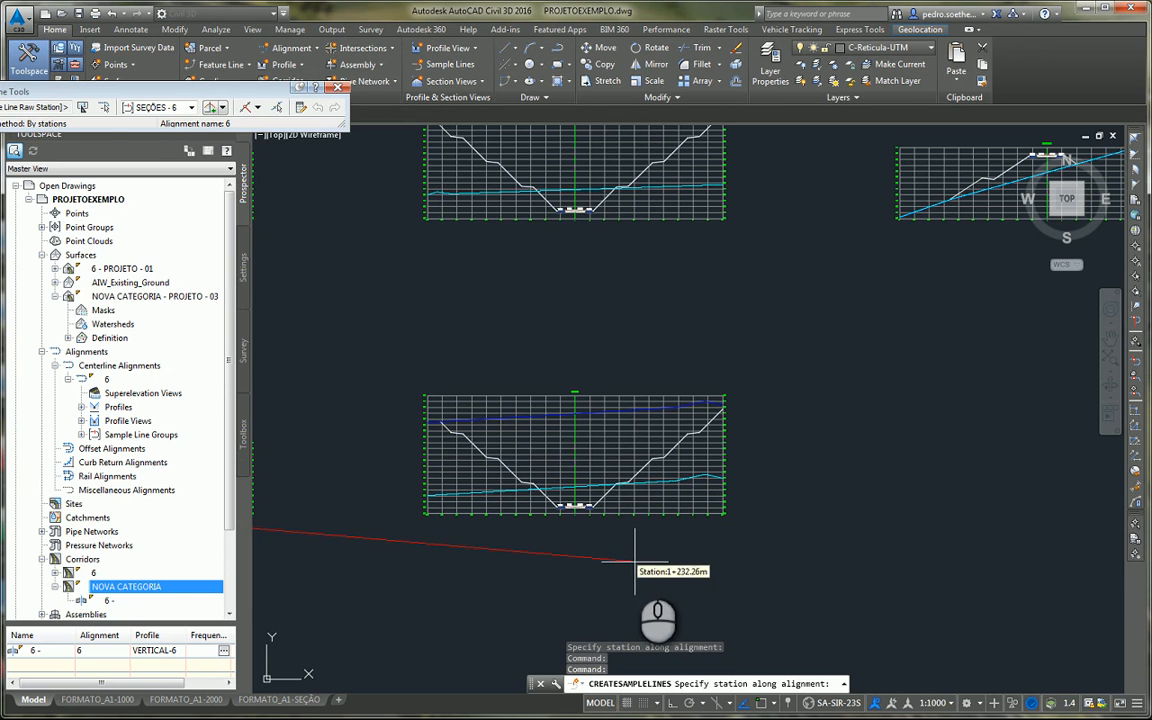
pyautogui.rightClick(634, 563)
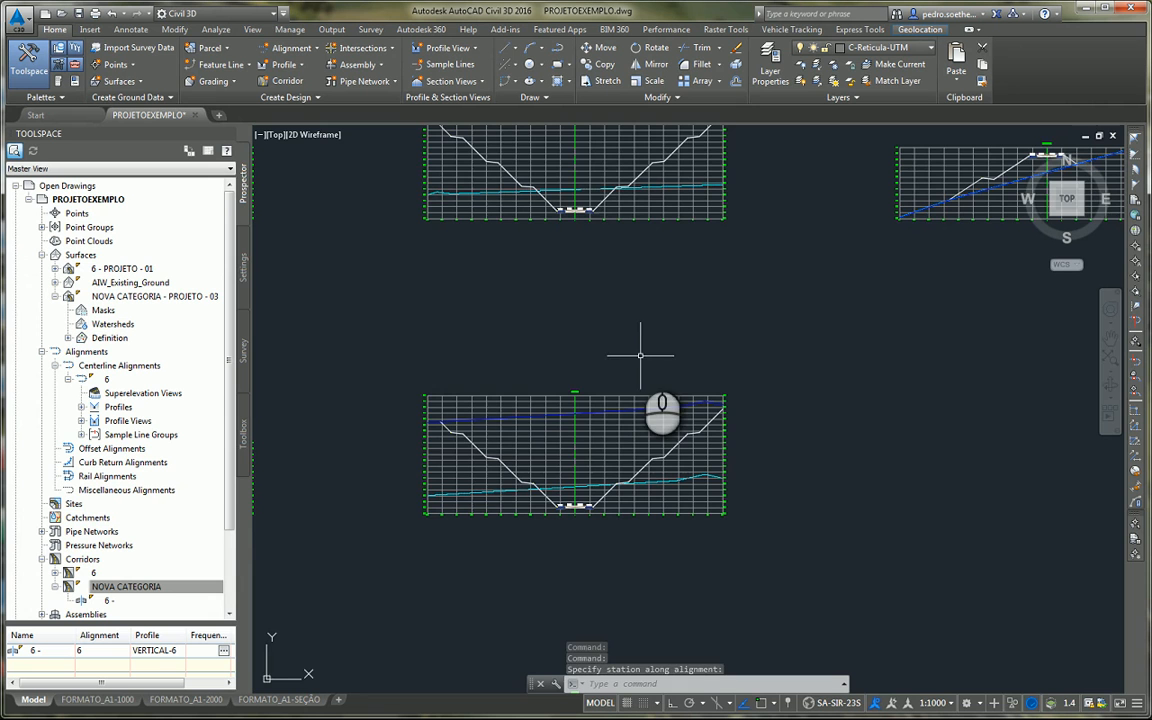
# Step: Examine the cut cross sections to see how the cyan 3 CATEGORIA surface line crosses the corridor slopes
pyautogui.moveTo(643, 330); pyautogui.dragTo(630, 565, button='middle')
pyautogui.moveTo(563, 343); pyautogui.dragTo(576, 571, button='middle')
pyautogui.scroll(4, 456, 380)
pyautogui.scroll(4, 456, 380)
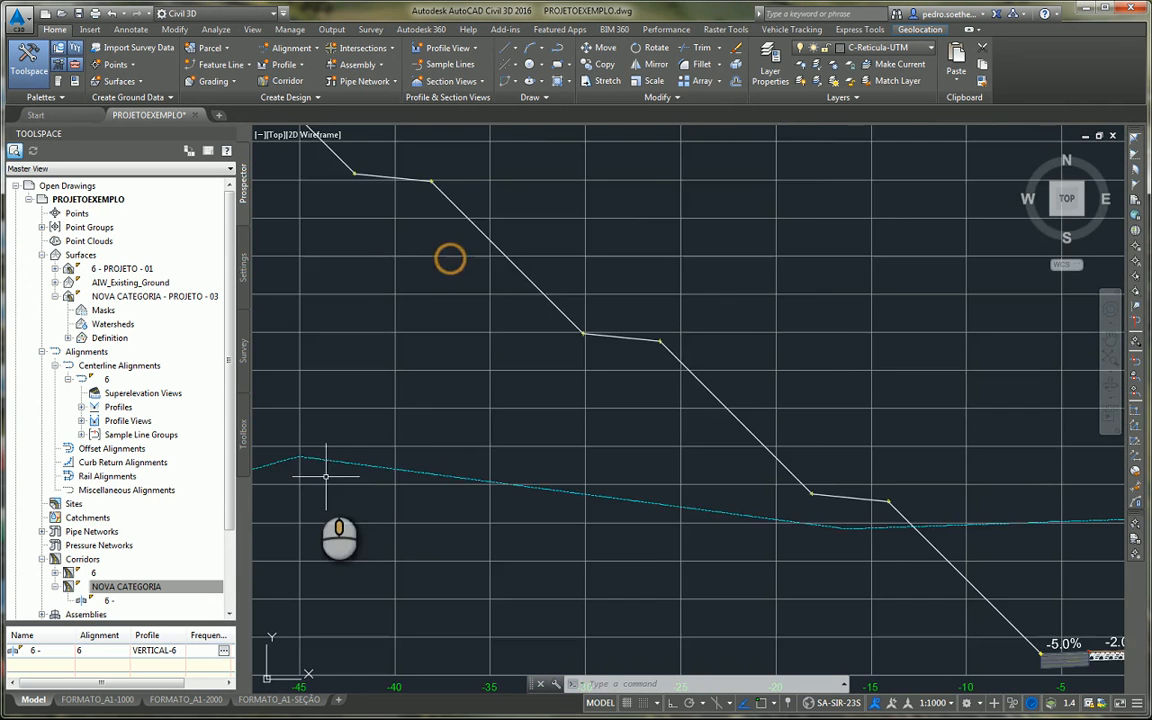
pyautogui.scroll(-6, 330, 515)
pyautogui.scroll(3, 488, 432)
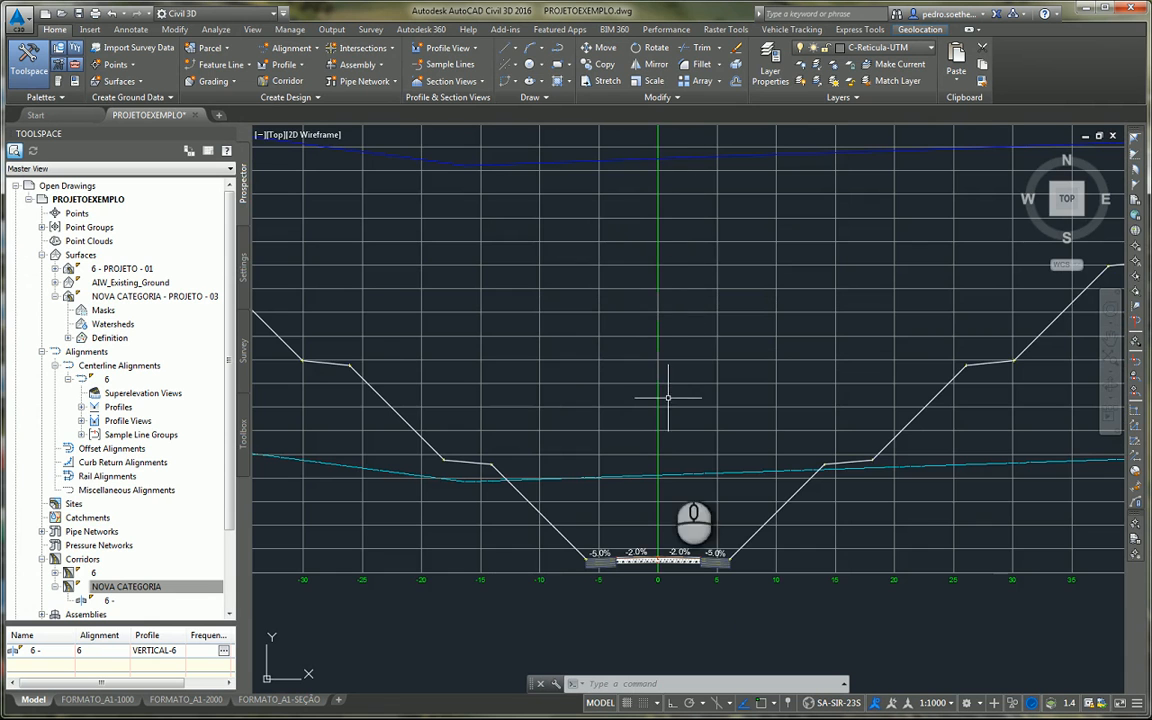
pyautogui.moveTo(550, 425); pyautogui.dragTo(692, 459, button='middle')
pyautogui.moveTo(522, 453); pyautogui.dragTo(773, 476, button='middle')
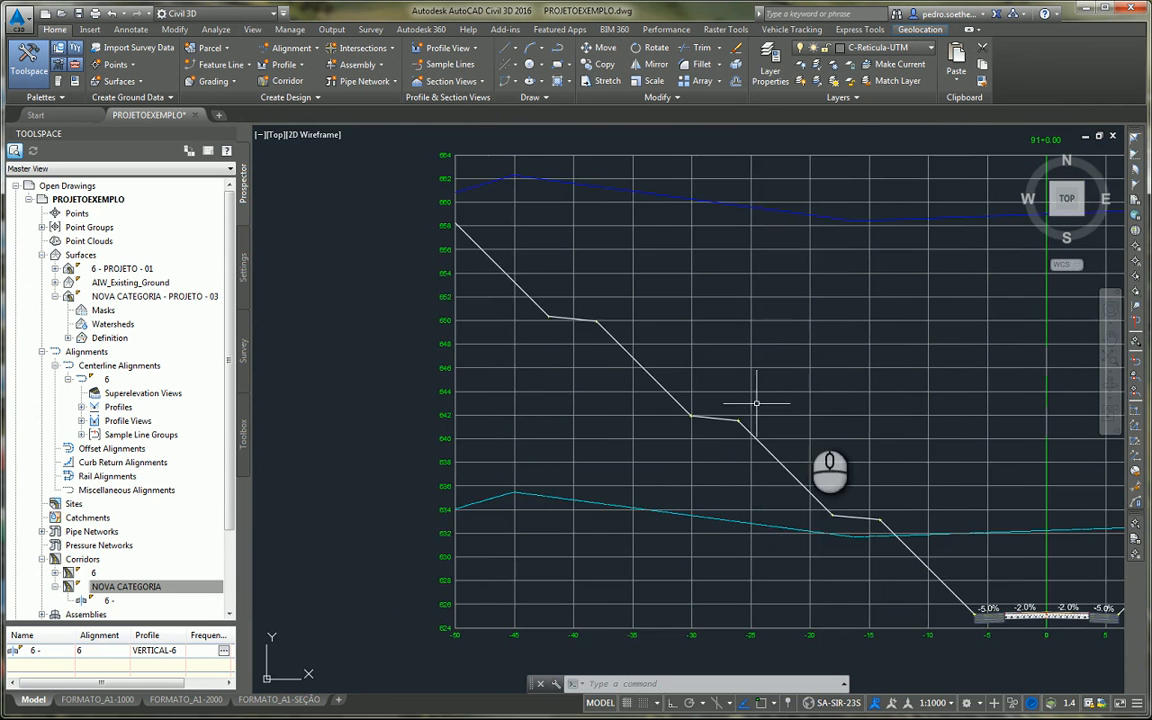
pyautogui.scroll(-2, 786, 423)
pyautogui.moveTo(929, 470); pyautogui.dragTo(640, 480, button='middle')
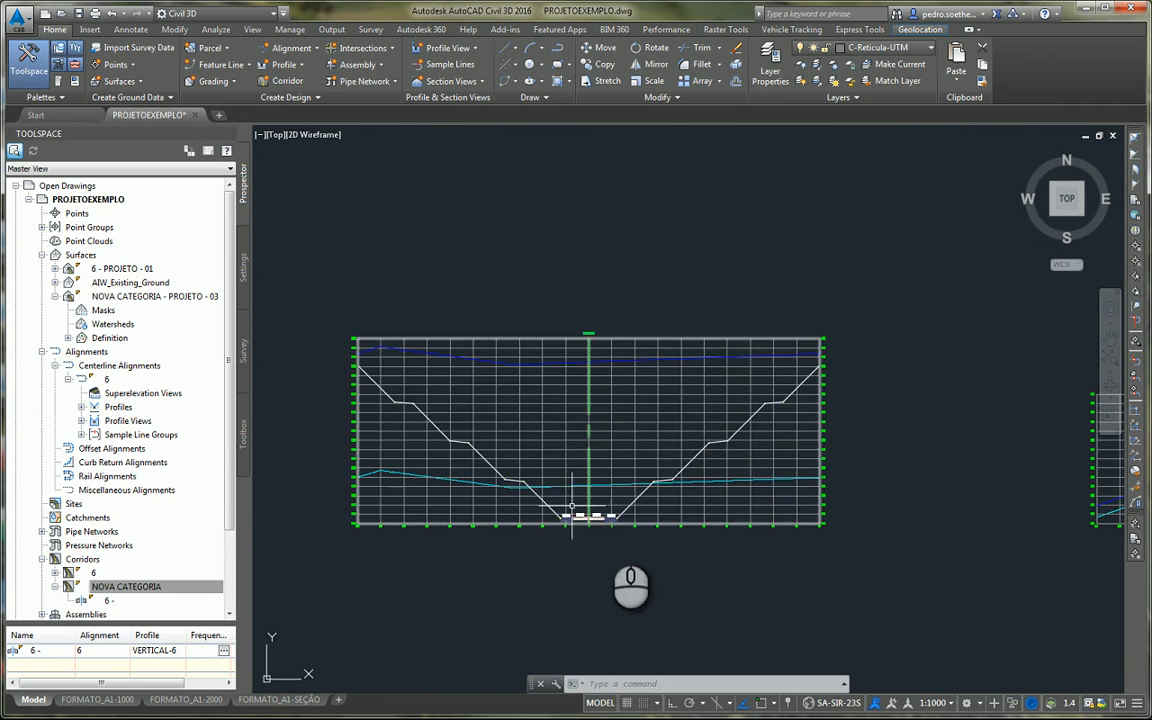
pyautogui.scroll(3, 568, 508)
pyautogui.scroll(2, 670, 480)
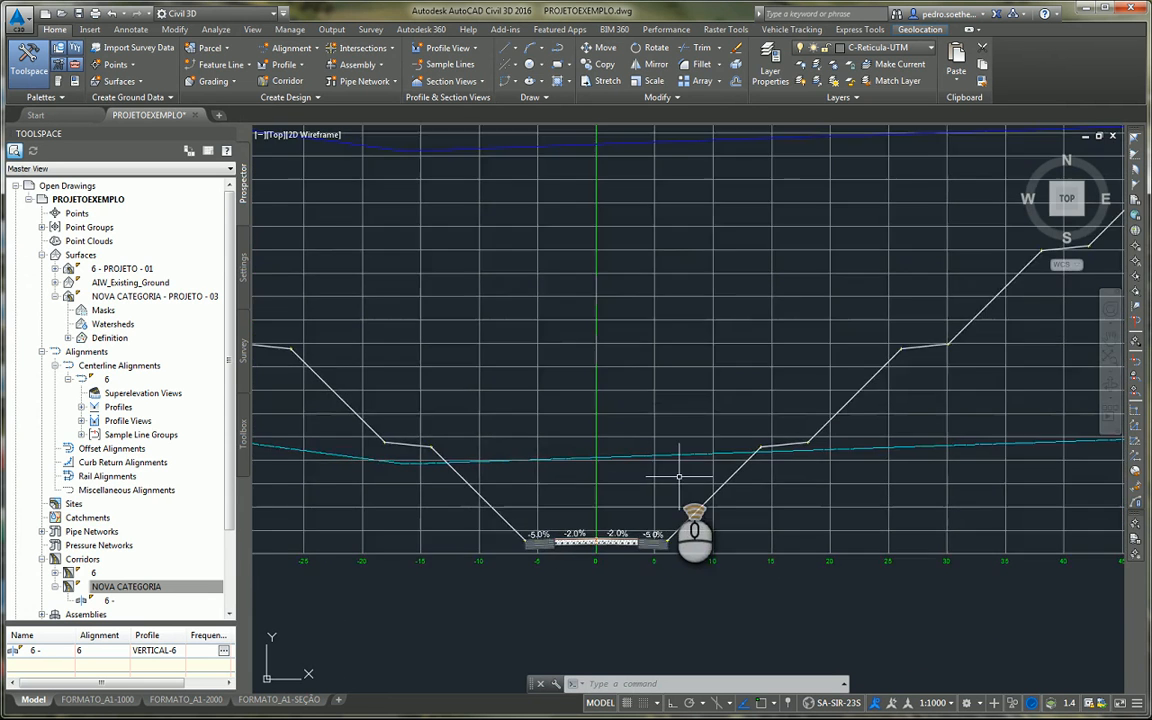
pyautogui.scroll(-5, 748, 505)
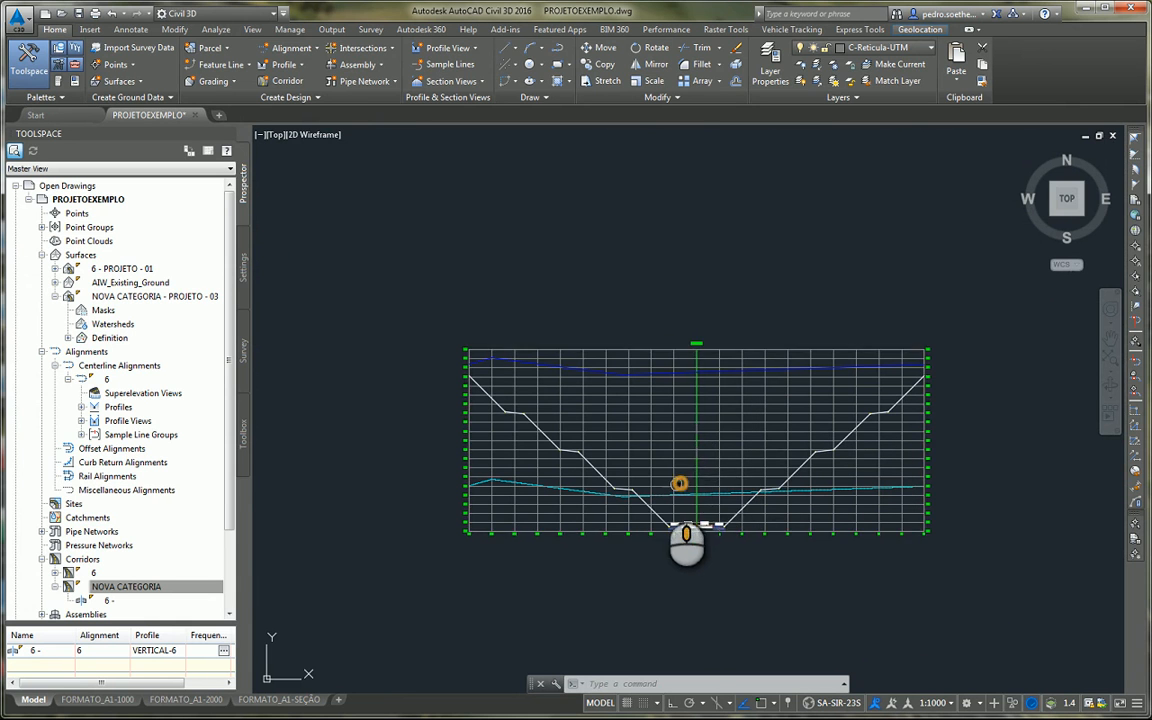
pyautogui.moveTo(665, 481); pyautogui.dragTo(592, 480, button='middle')
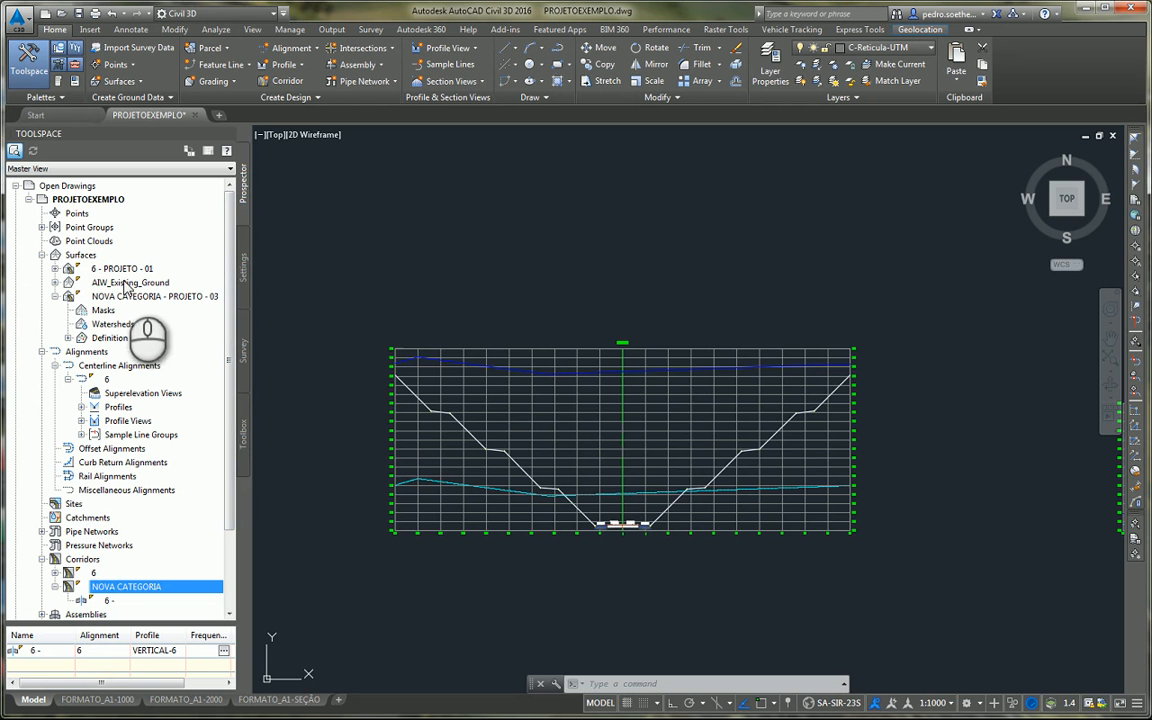
# Step: Turn off the Triangles component in the surface style used by NOVA CATEGORIA - PROJETO - 03
pyautogui.scroll(-15, 822, 385)
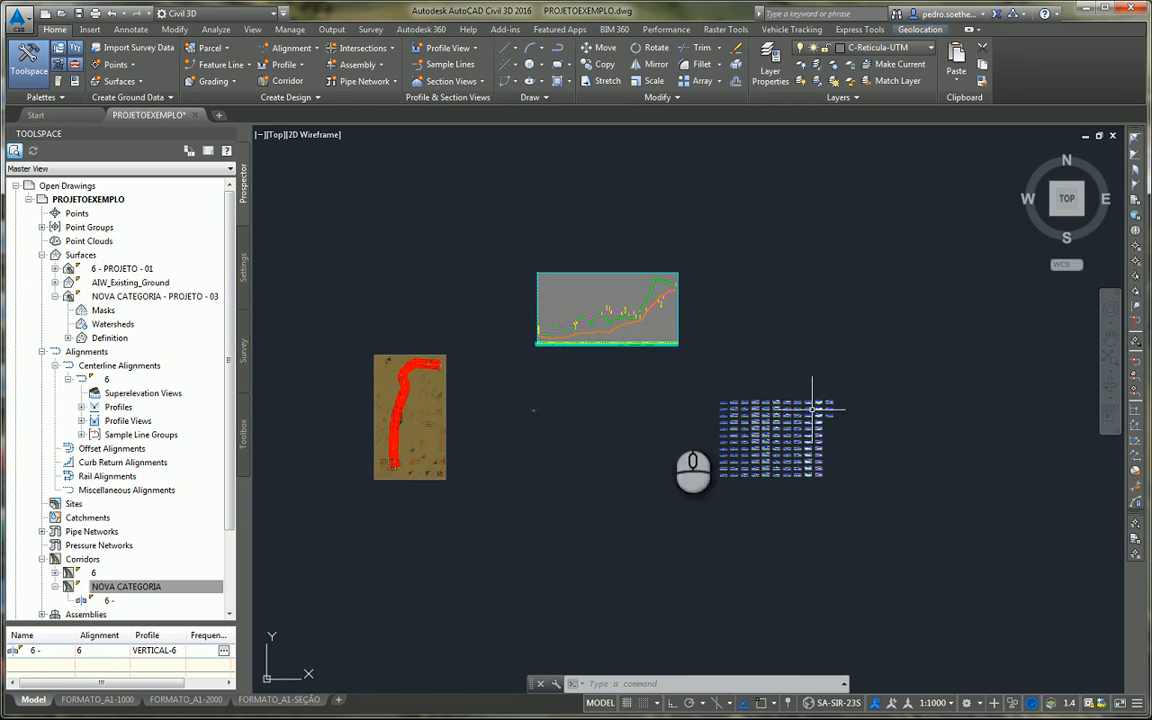
pyautogui.scroll(10, 401, 394)
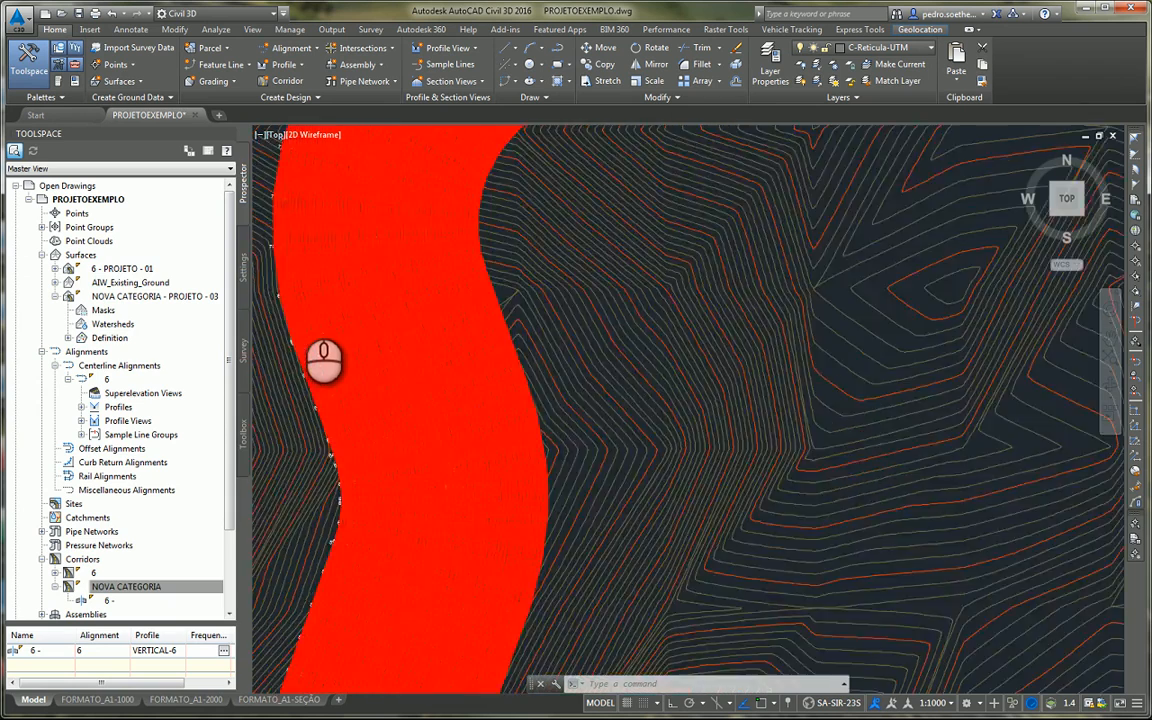
pyautogui.rightClick(108, 295)
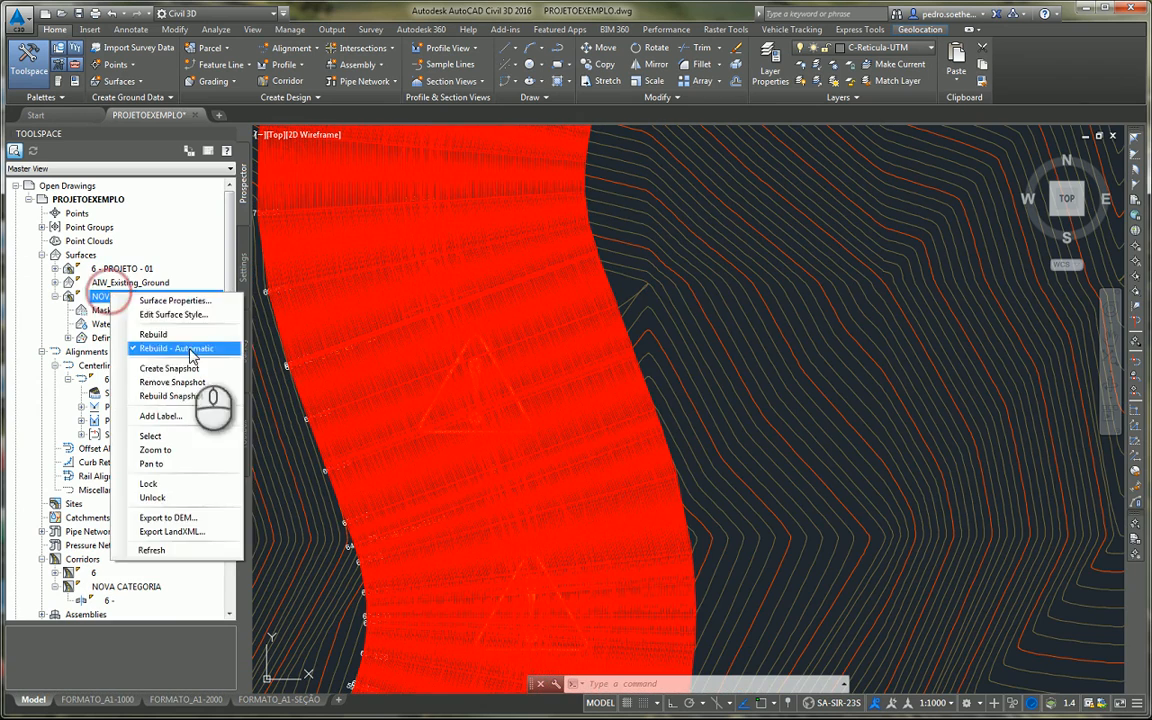
pyautogui.click(148, 316)
pyautogui.click(315, 316)
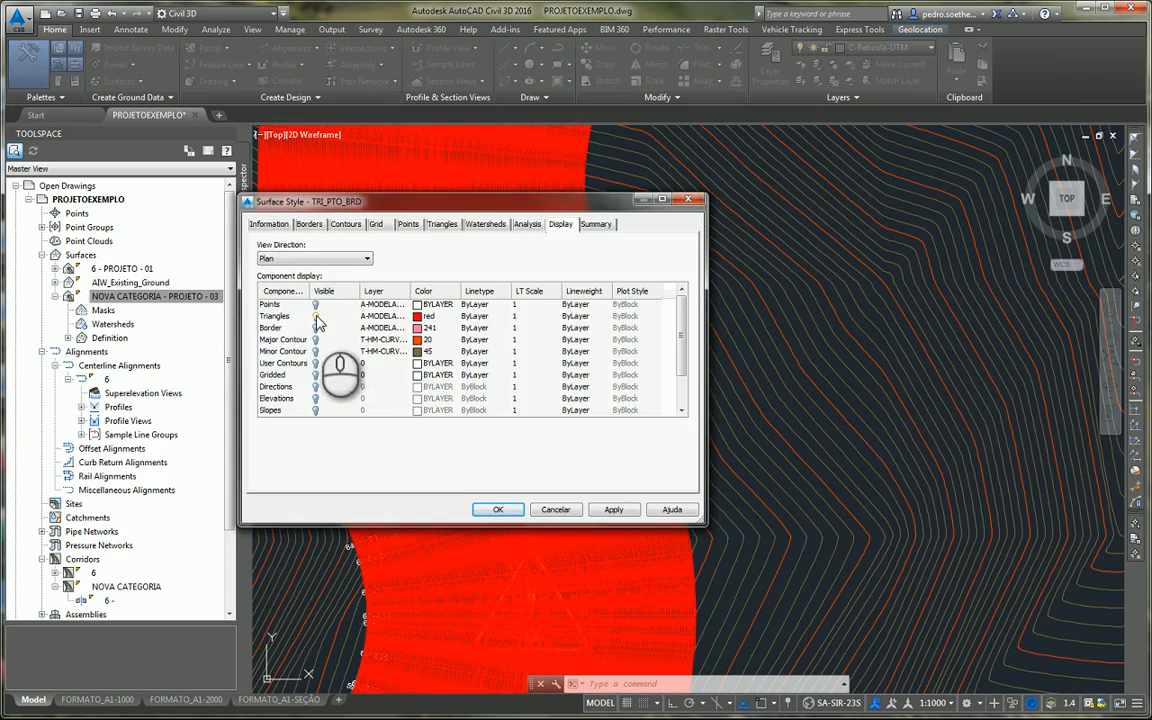
pyautogui.click(497, 509)
pyautogui.scroll(-6, 535, 425)
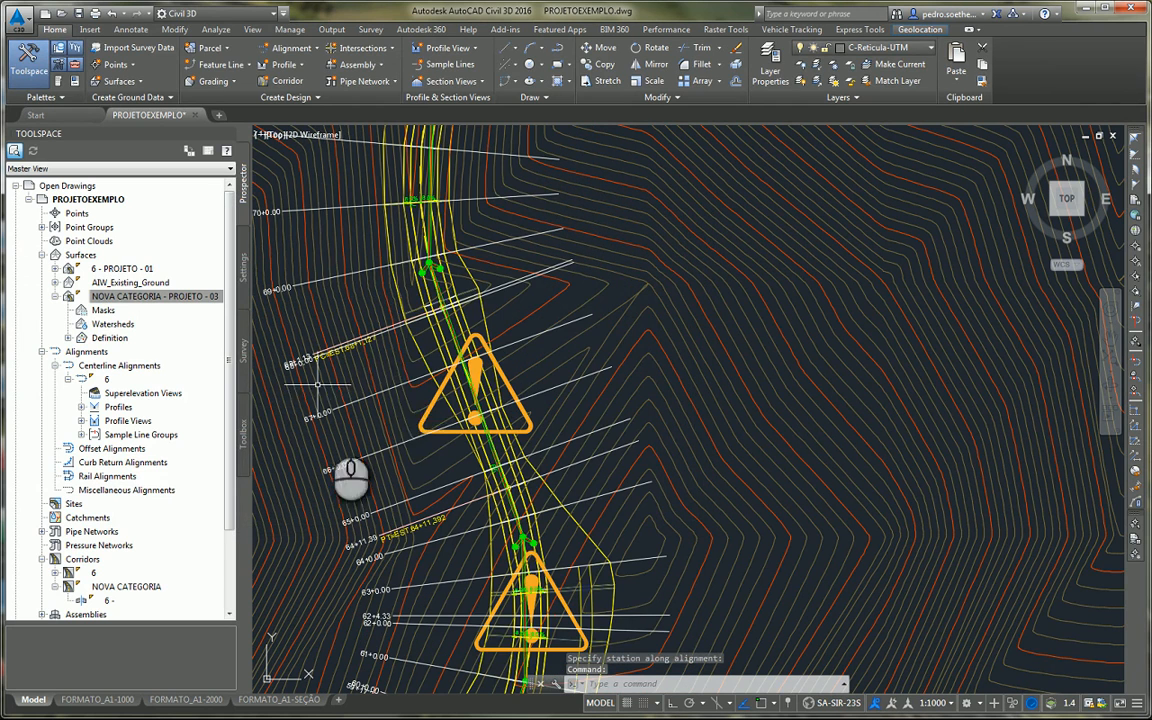
# Step: Turn the Triangles component back on in the TRI_PTO_BRD style through the 6 - PROJETO - 01 surface
pyautogui.rightClick(118, 270)
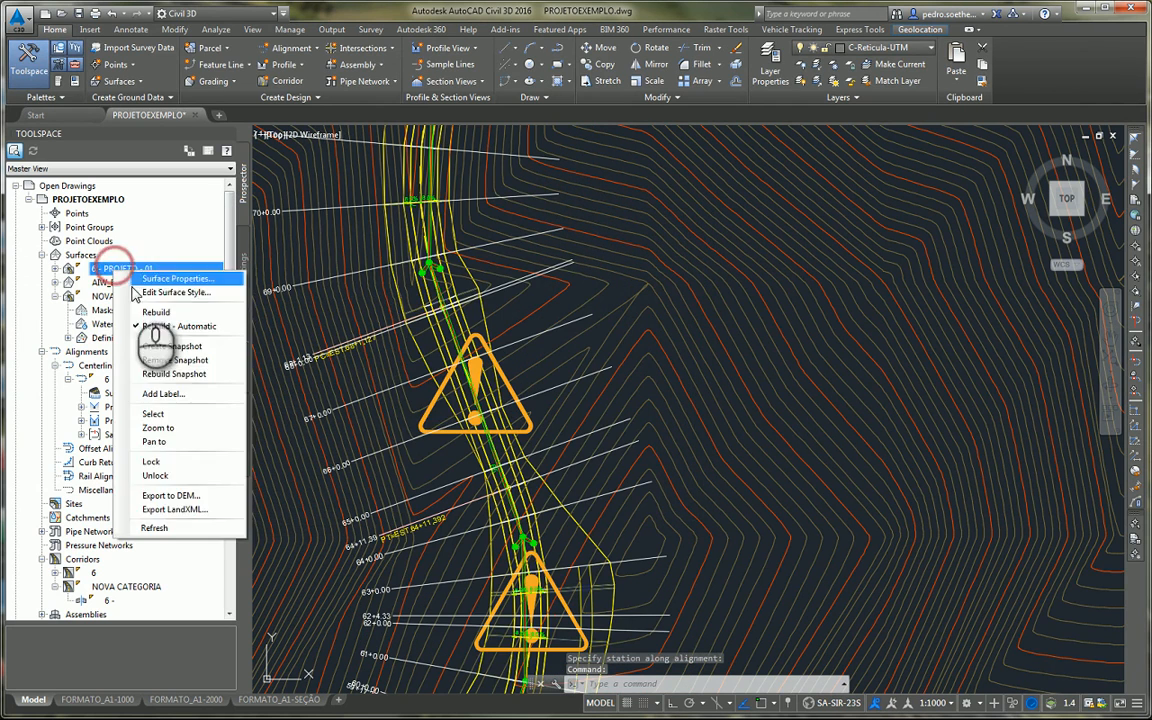
pyautogui.click(152, 276)
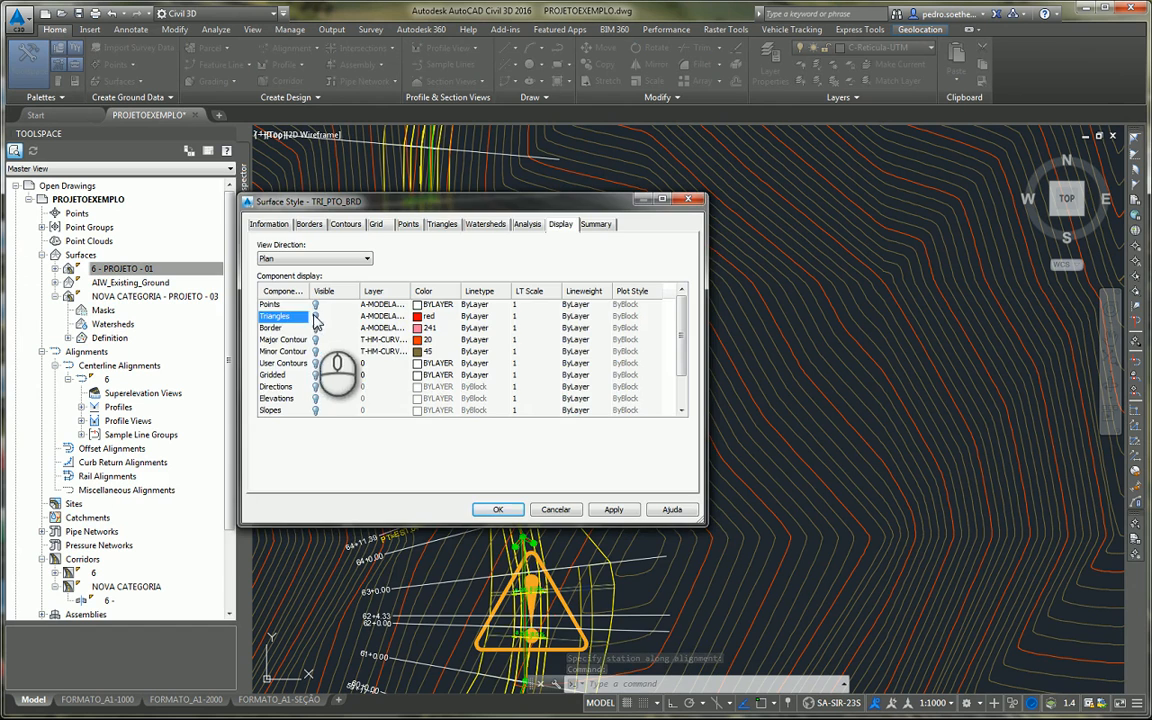
pyautogui.click(497, 509)
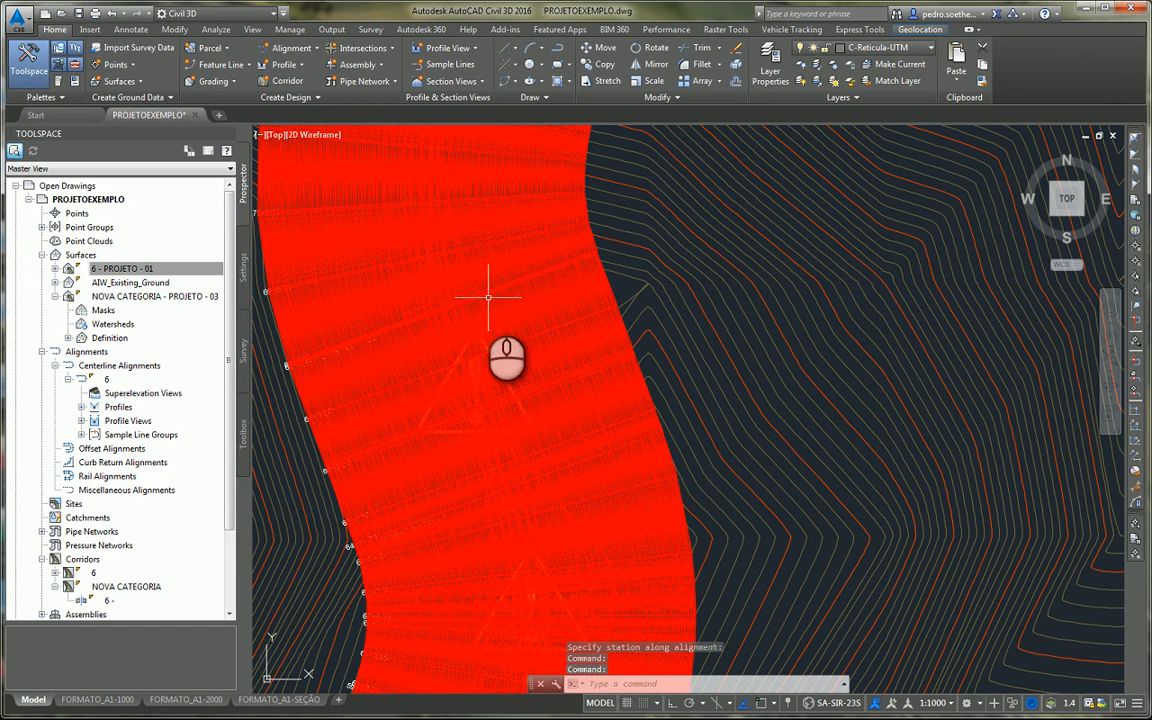
# Step: Create a copy of the TRI_PTO_BRD surface style from the properties of the NOVA CATEGORIA - PROJETO - 03 surface
pyautogui.click(134, 271)
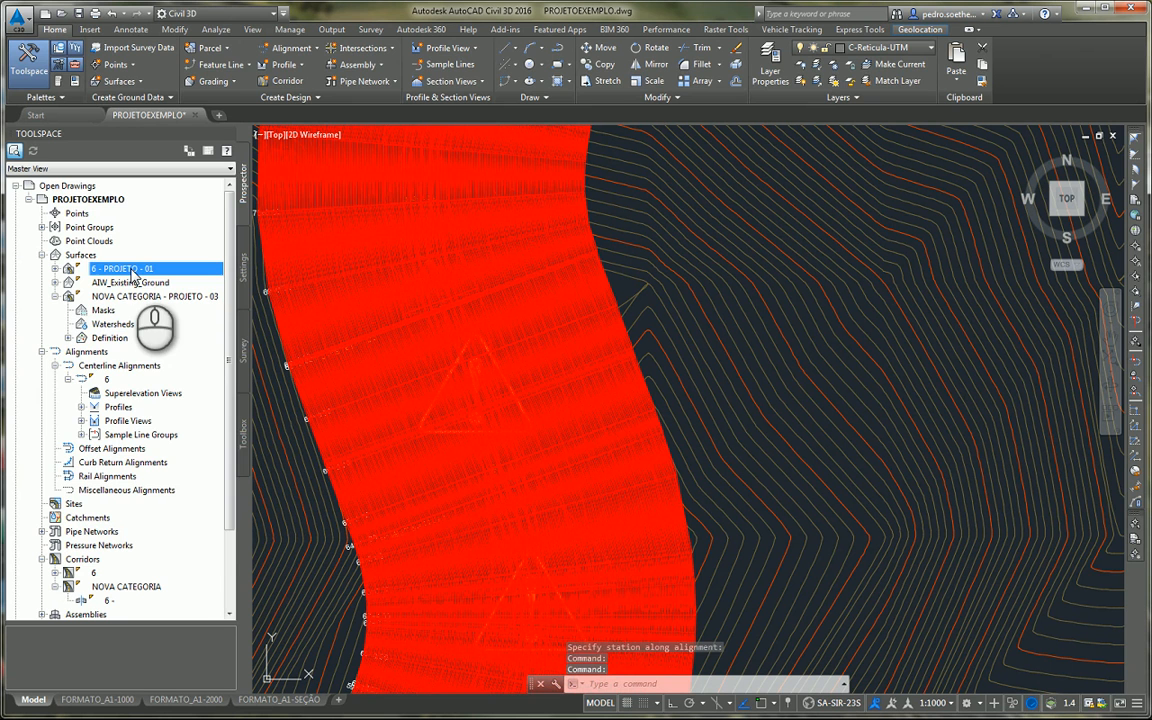
pyautogui.rightClick(141, 297)
pyautogui.click(187, 311)
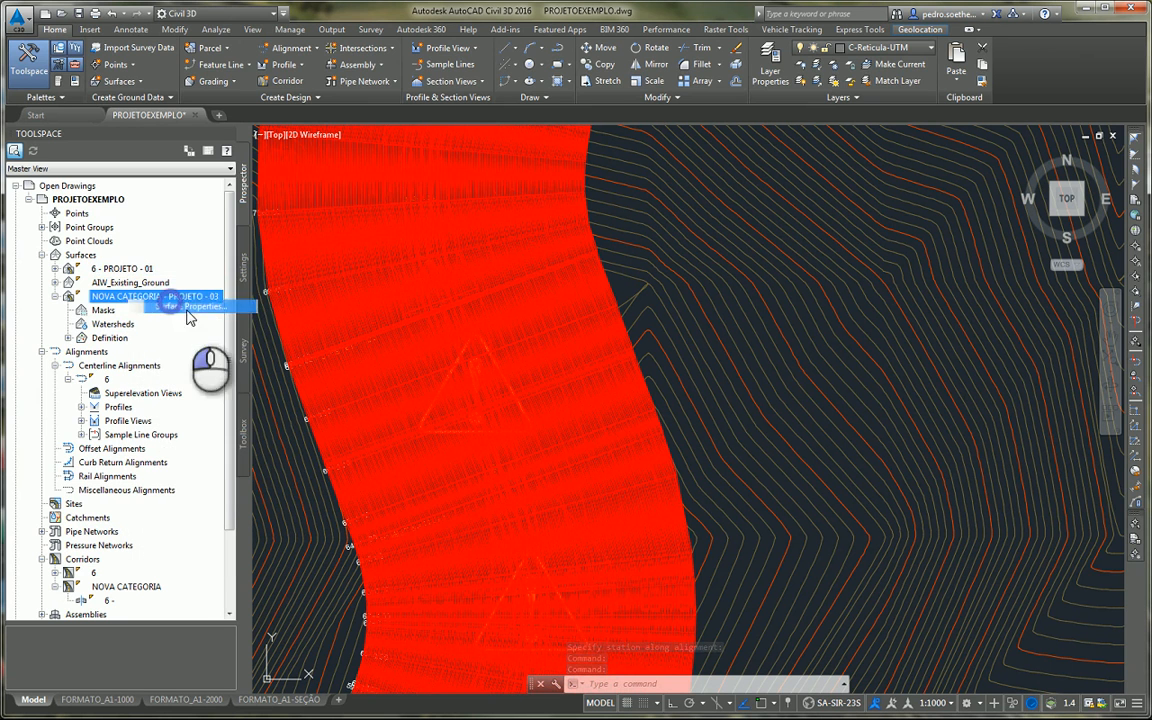
pyautogui.click(63, 204)
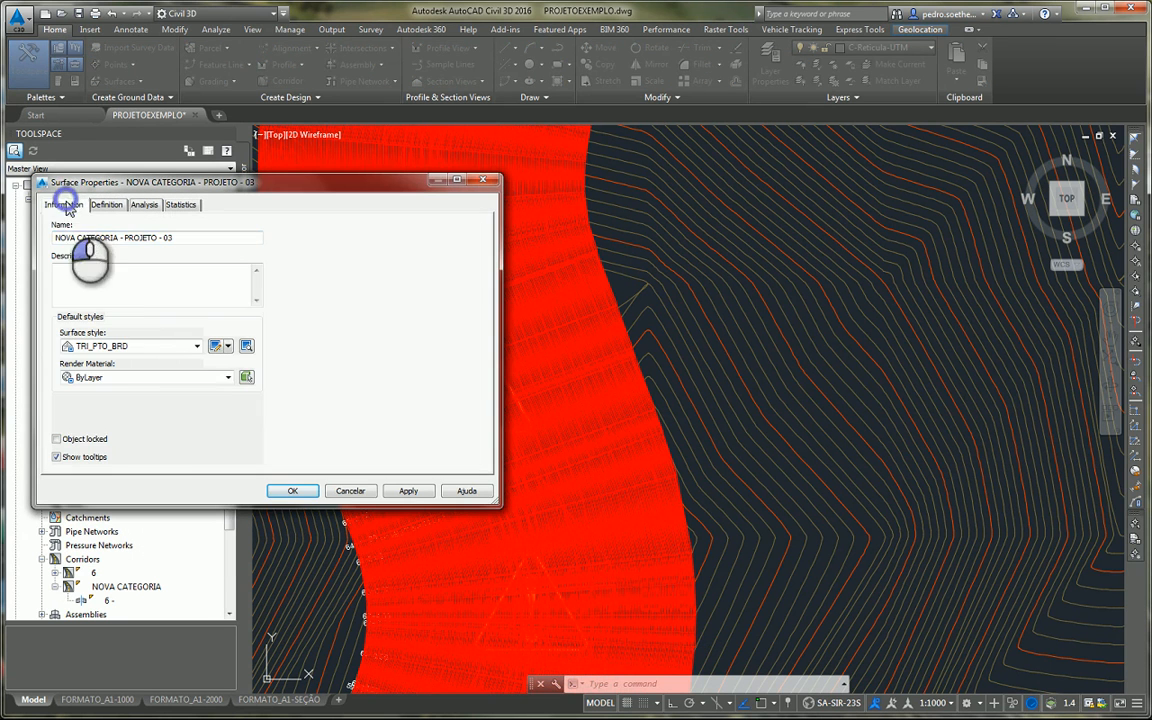
pyautogui.click(228, 346)
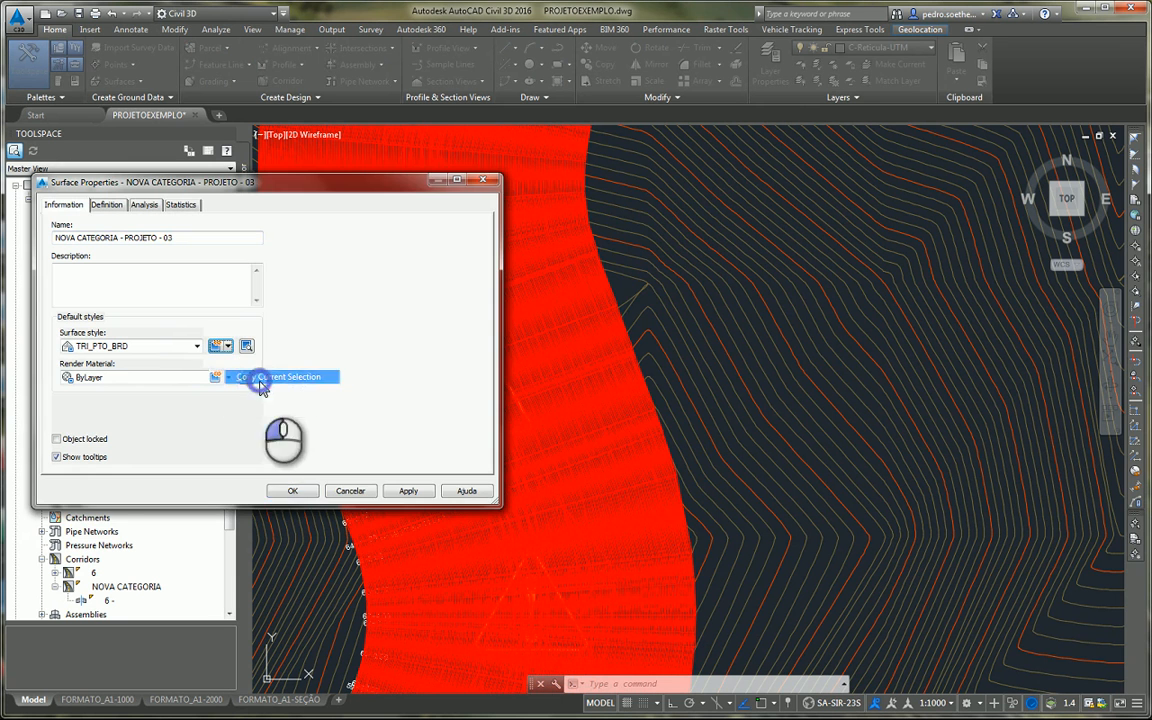
pyautogui.click(265, 378)
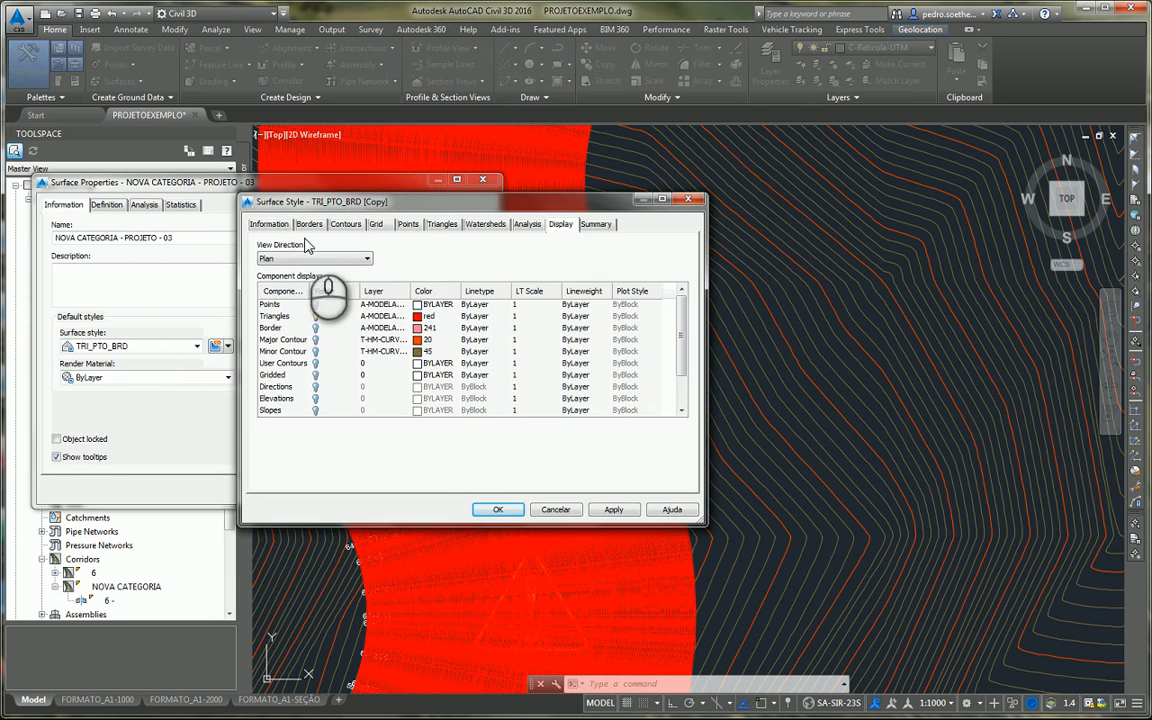
# Step: Turn off the triangles in the TRI_PTO_BRD [Copy] style and apply it to the NOVA CATEGORIA - PROJETO - 03 surface
pyautogui.click(285, 316)
pyautogui.click(490, 511)
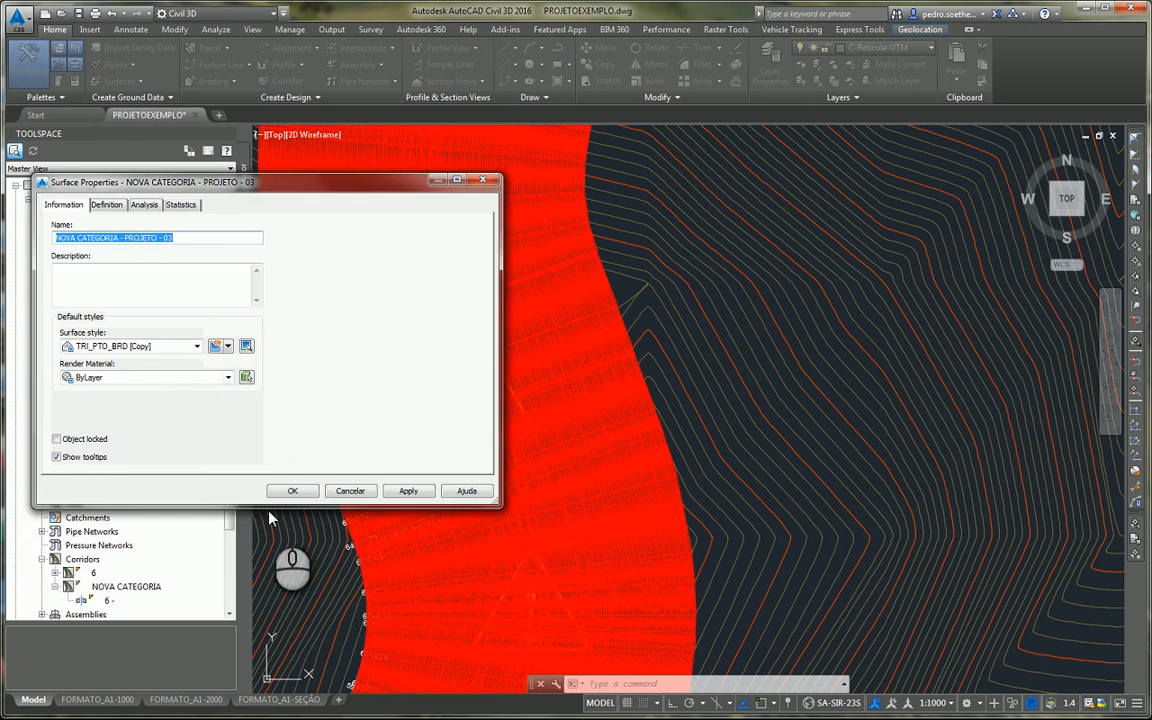
pyautogui.click(290, 494)
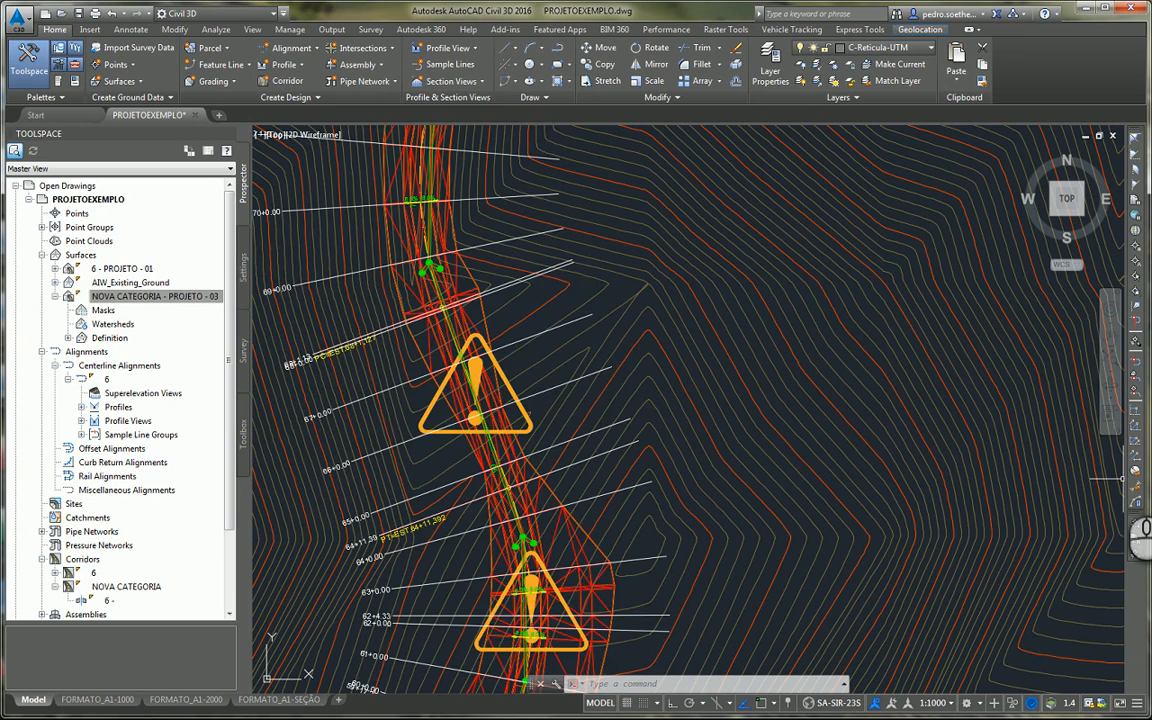
# Step: Inspect the triangulation of the 6 - PROJETO - 01 surface in plan, selecting the surface to check its extent, and clear the selection
pyautogui.scroll(-4, 480, 330)
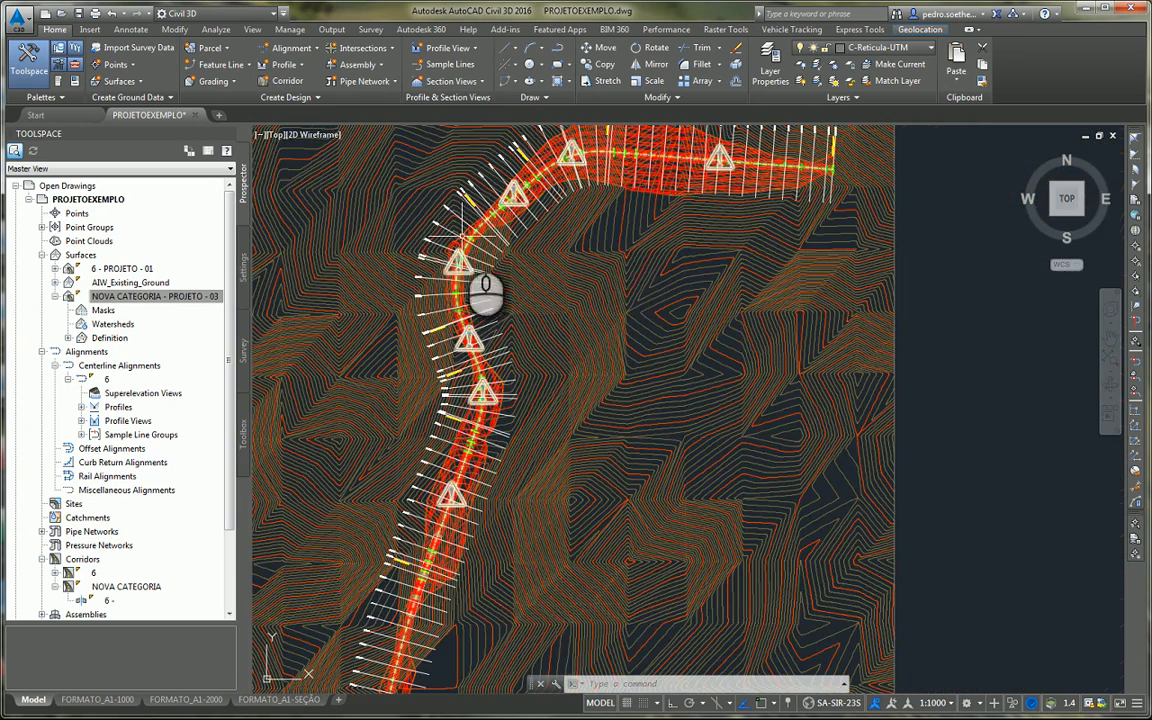
pyautogui.scroll(10, 700, 140)
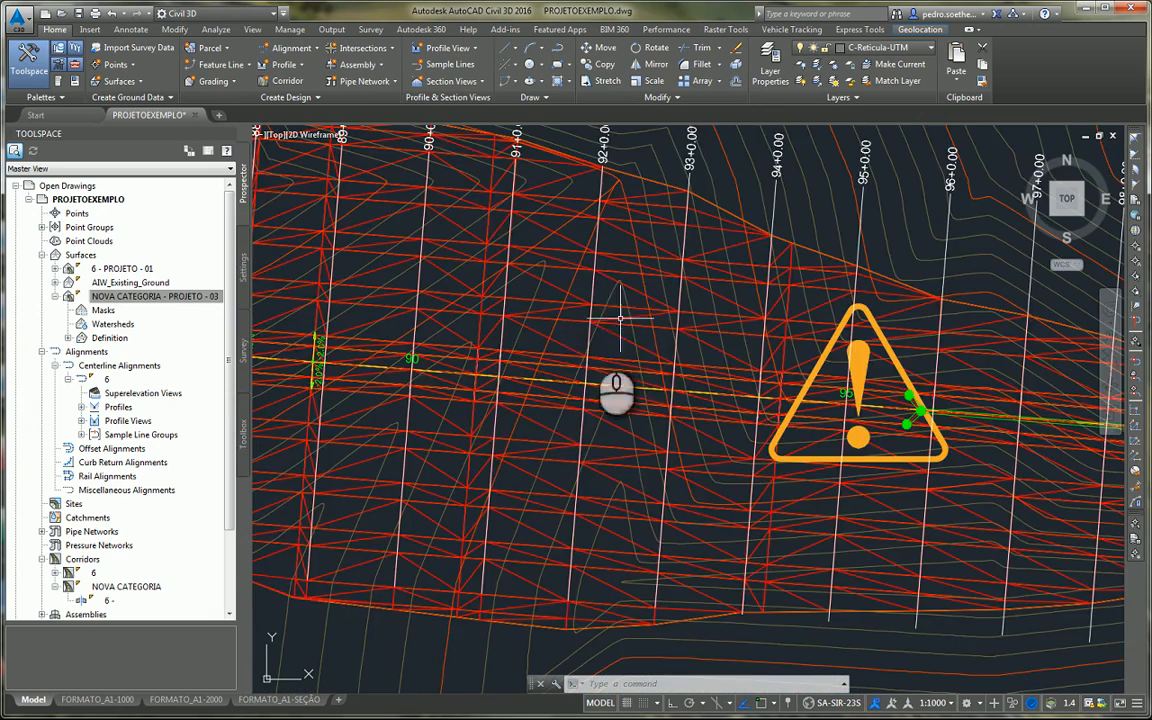
pyautogui.moveTo(513, 375); pyautogui.dragTo(582, 383, button='middle')
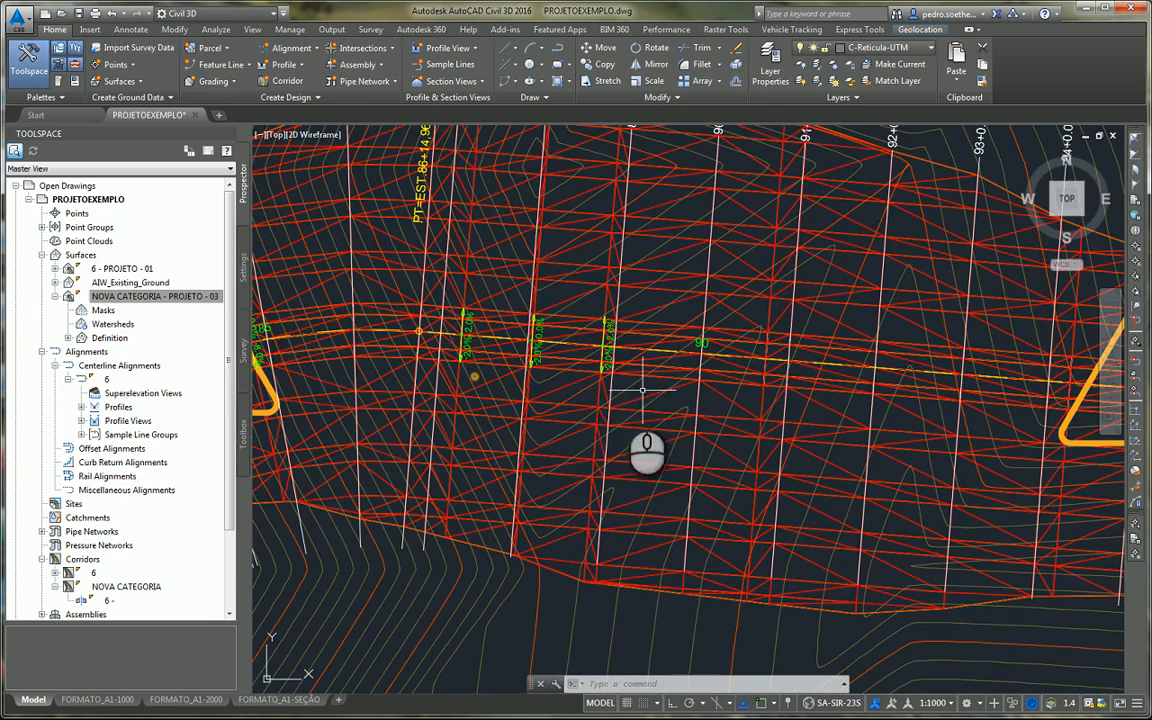
pyautogui.click(562, 387)
pyautogui.scroll(-10, 540, 400)
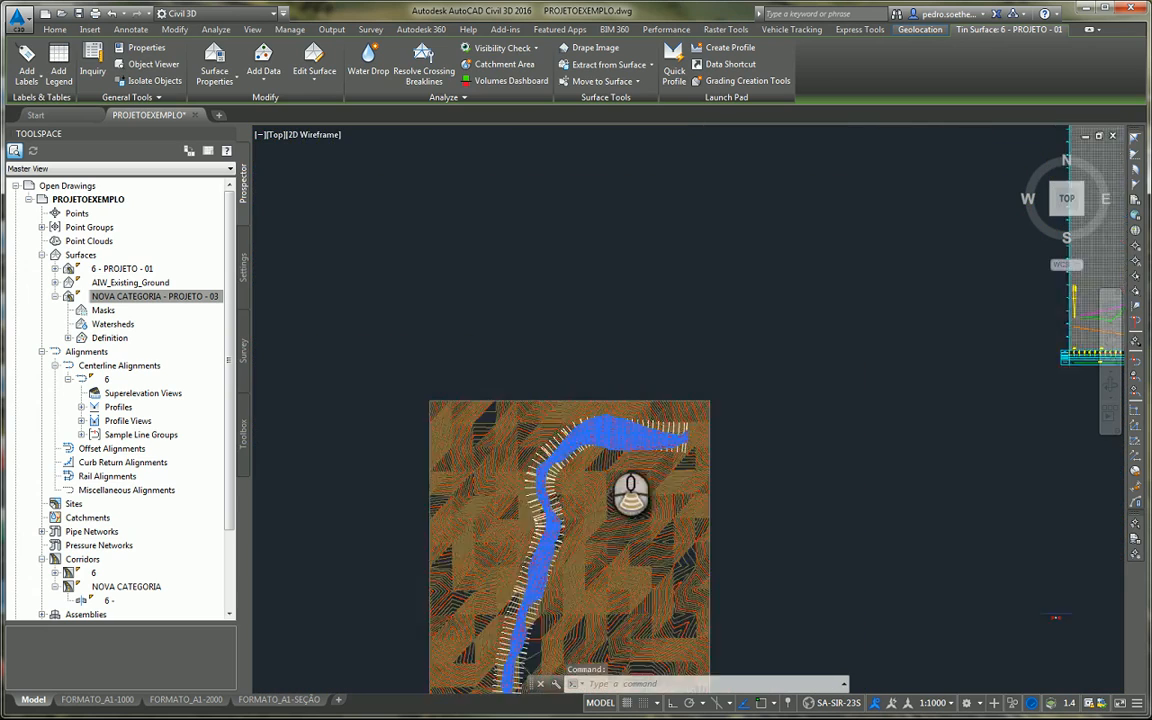
pyautogui.press('Escape')
# Step: Compare the terrain, corridor and 3 CATEGORIA lines across the section views, and examine one cut section closely
pyautogui.scroll(8, 790, 445)
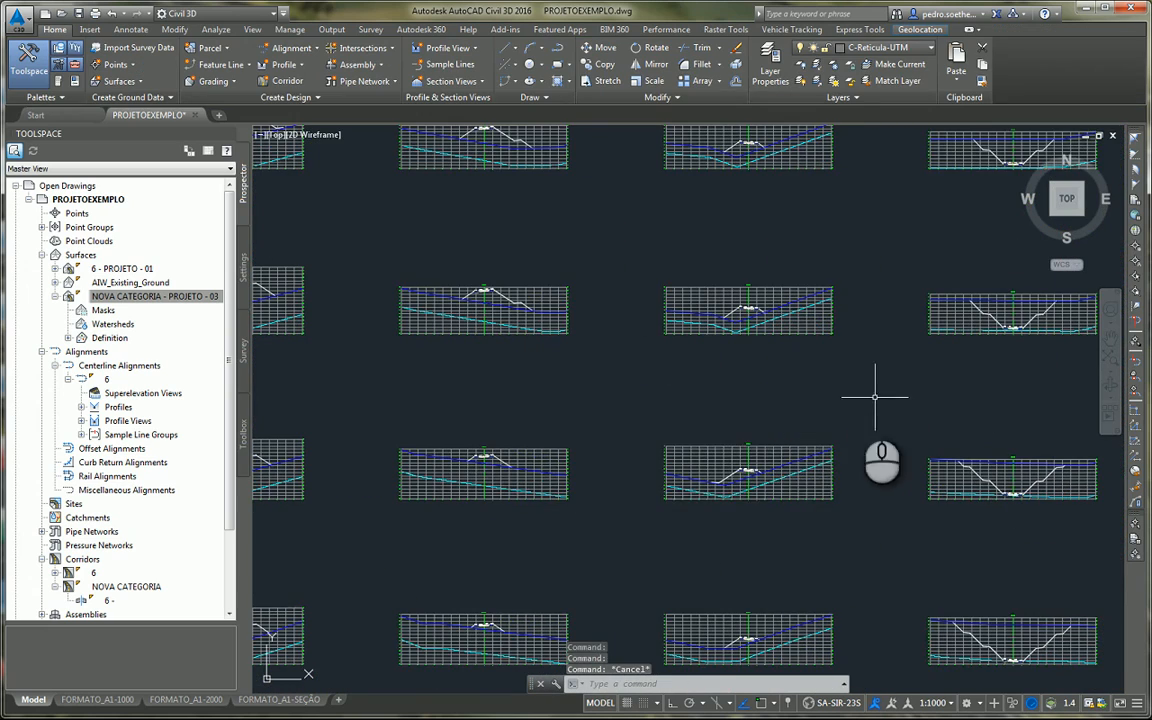
pyautogui.moveTo(879, 393); pyautogui.dragTo(607, 325, button='middle')
pyautogui.scroll(-1, 650, 335)
pyautogui.scroll(1, 746, 463)
pyautogui.scroll(1, 733, 391)
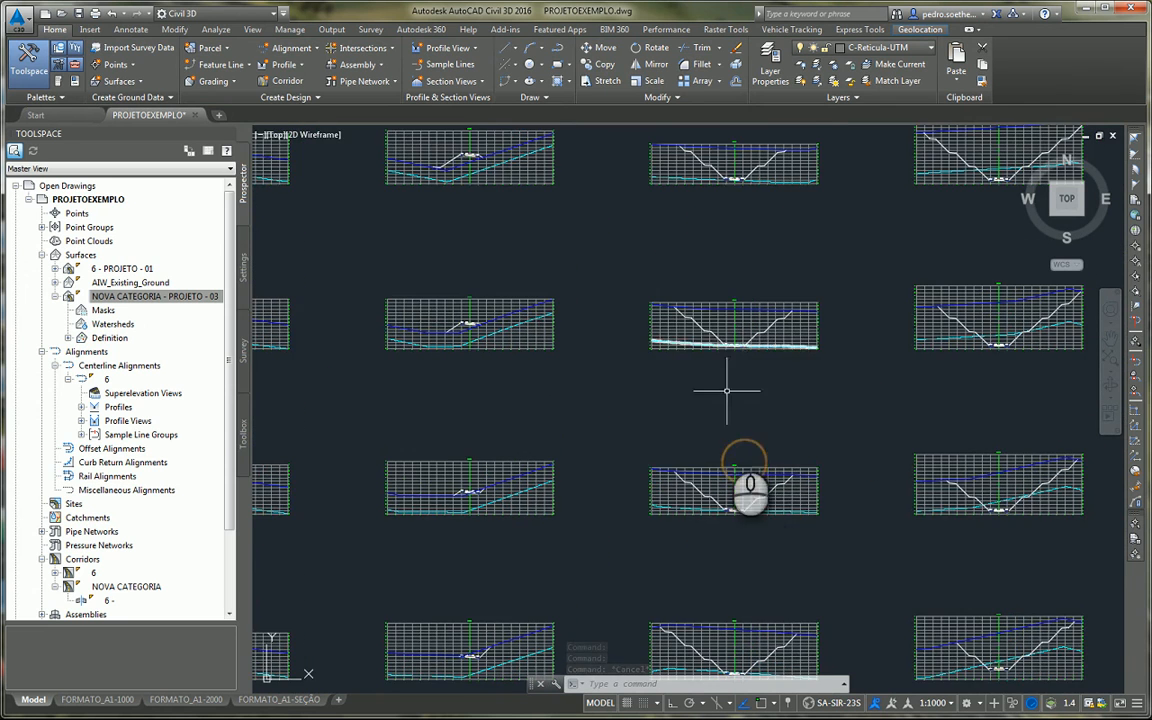
pyautogui.moveTo(957, 487); pyautogui.dragTo(776, 479, button='middle')
pyautogui.scroll(3, 832, 481)
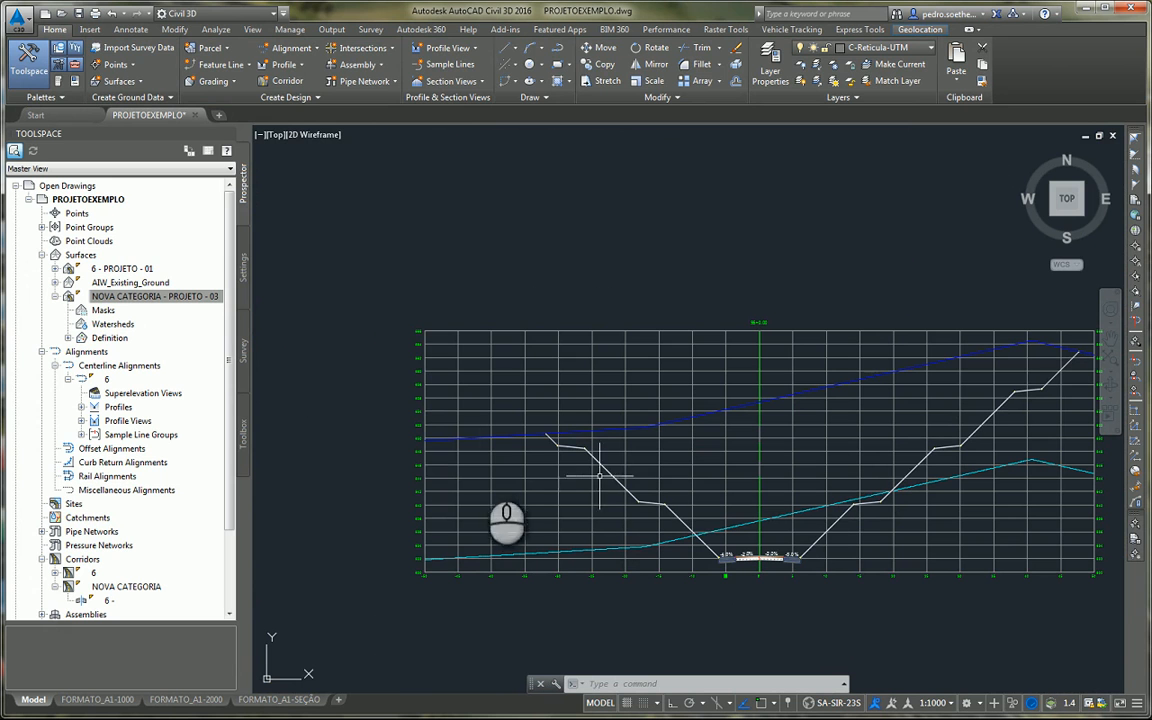
# Step: Add the 6 - PROJETO - 01 corridor surface to the sampled sources of alignment 6's SEÇÕES - 6 sample line group
pyautogui.click(445, 64)
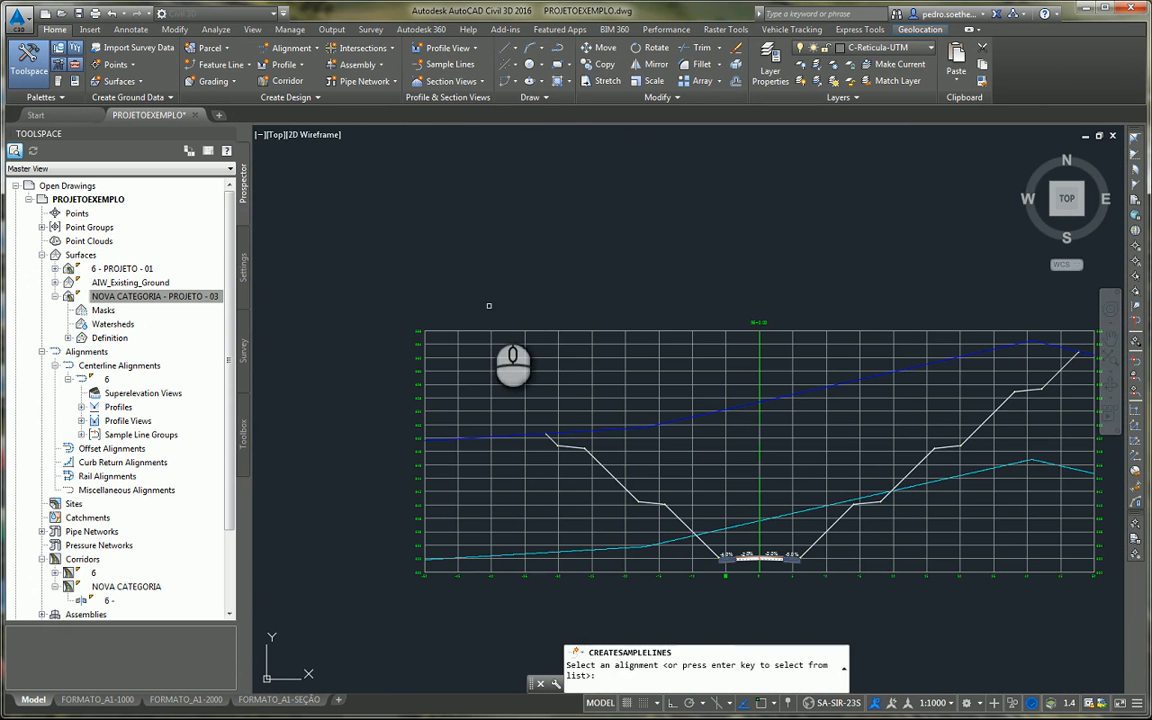
pyautogui.press('Return')
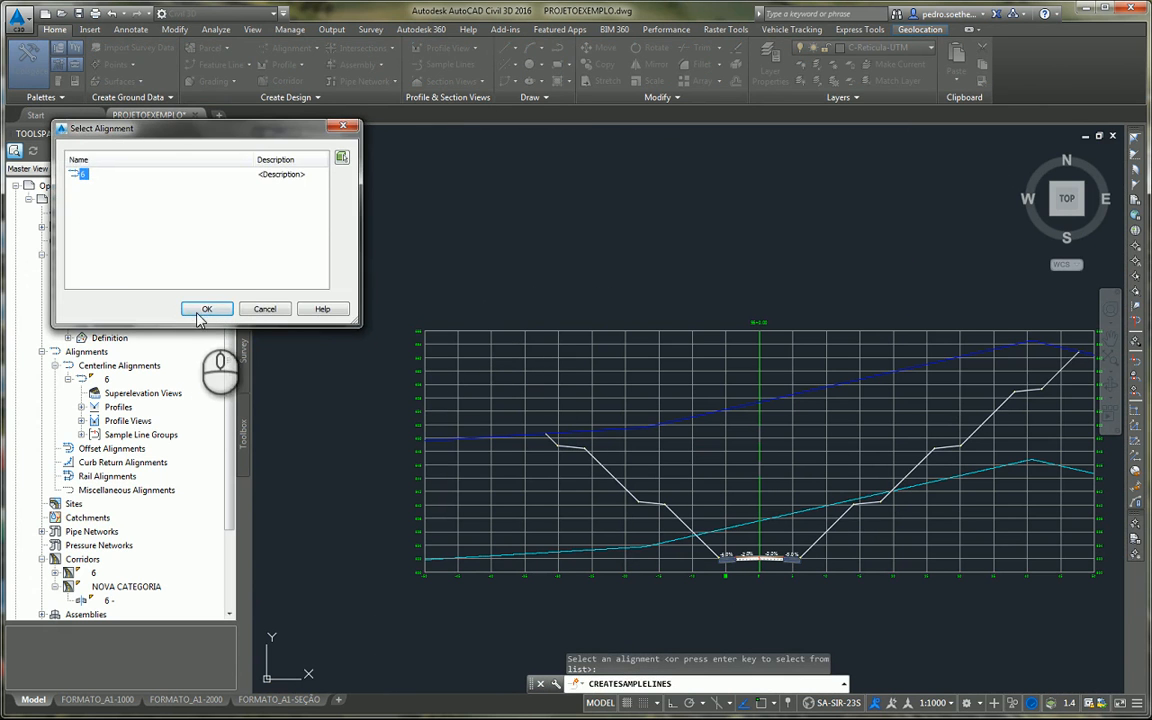
pyautogui.click(205, 304)
pyautogui.click(222, 107)
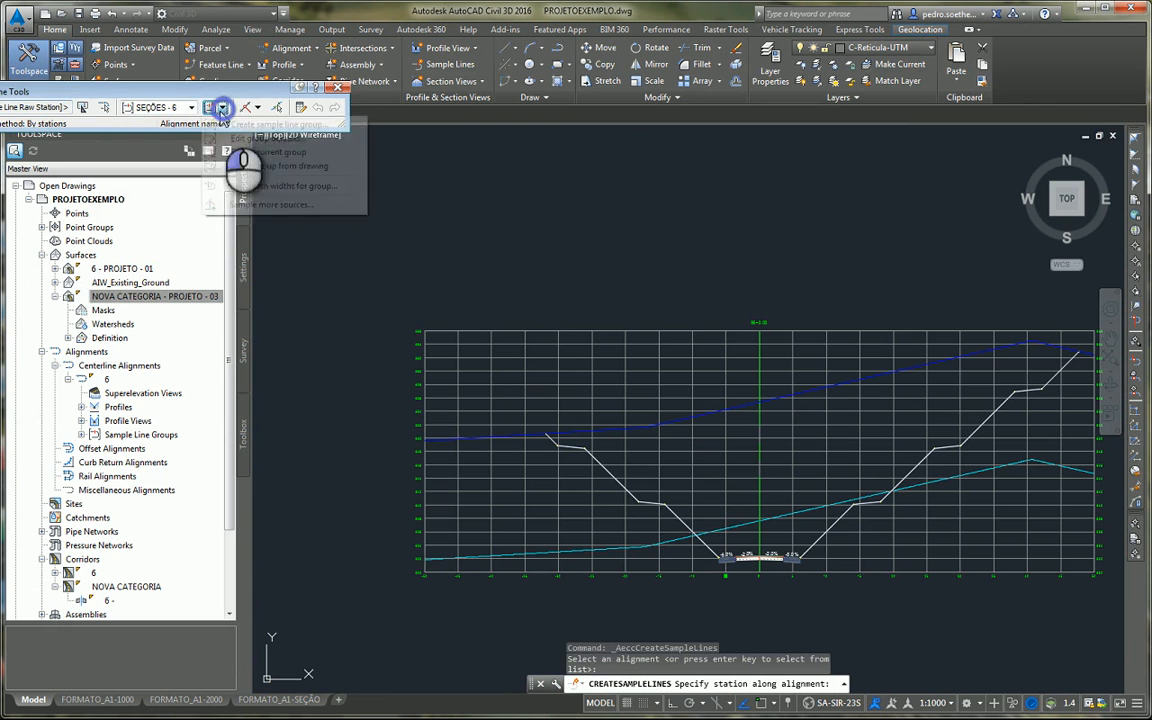
pyautogui.click(265, 204)
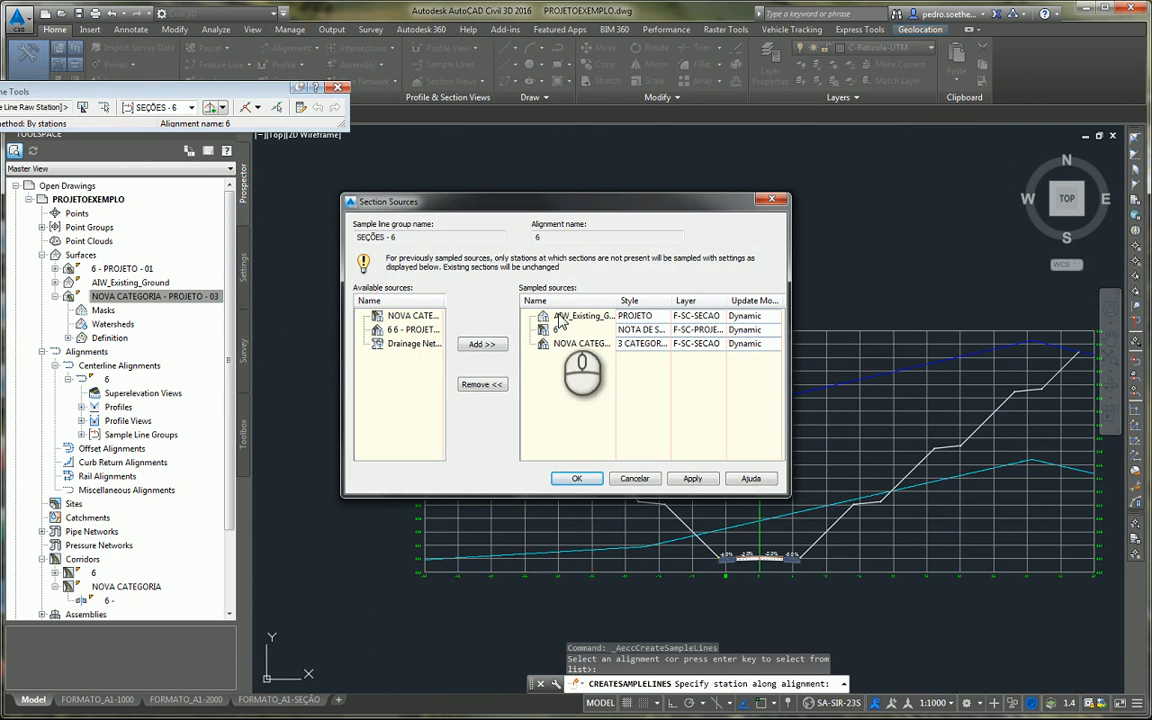
pyautogui.click(395, 334)
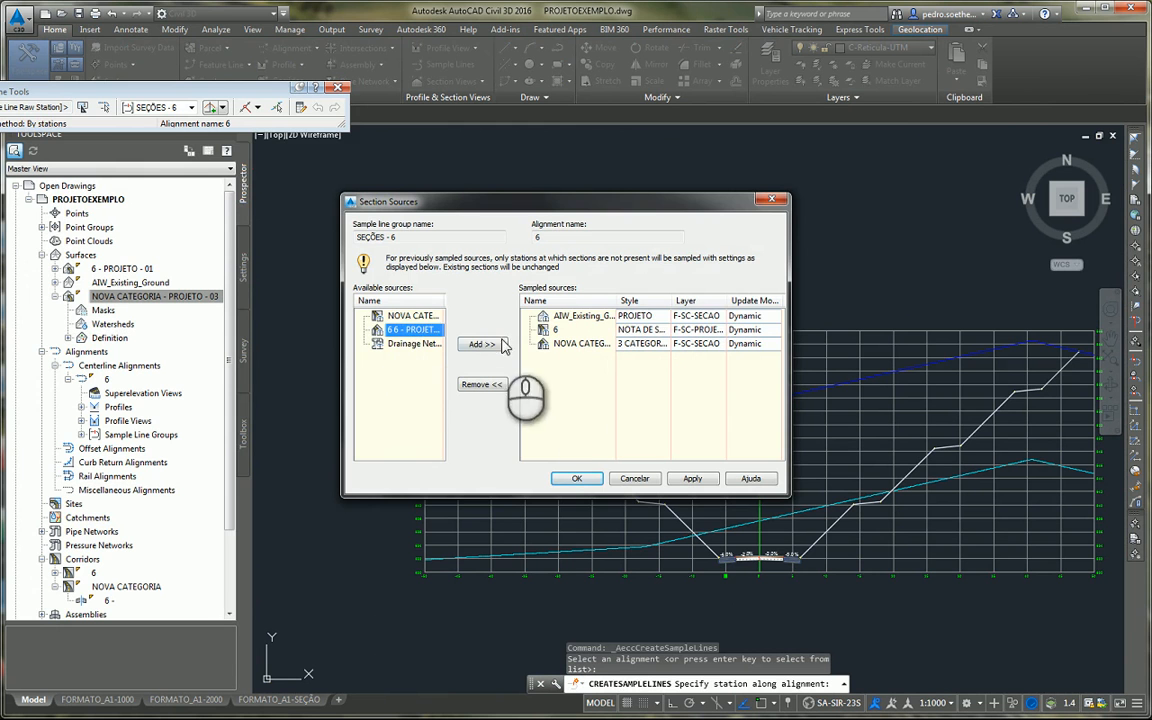
pyautogui.click(483, 344)
# Step: Assign the PROJETO section style to the newly sampled 6 - PROJETO - 01 source, apply the section sources and end the sample line command
pyautogui.click(634, 357)
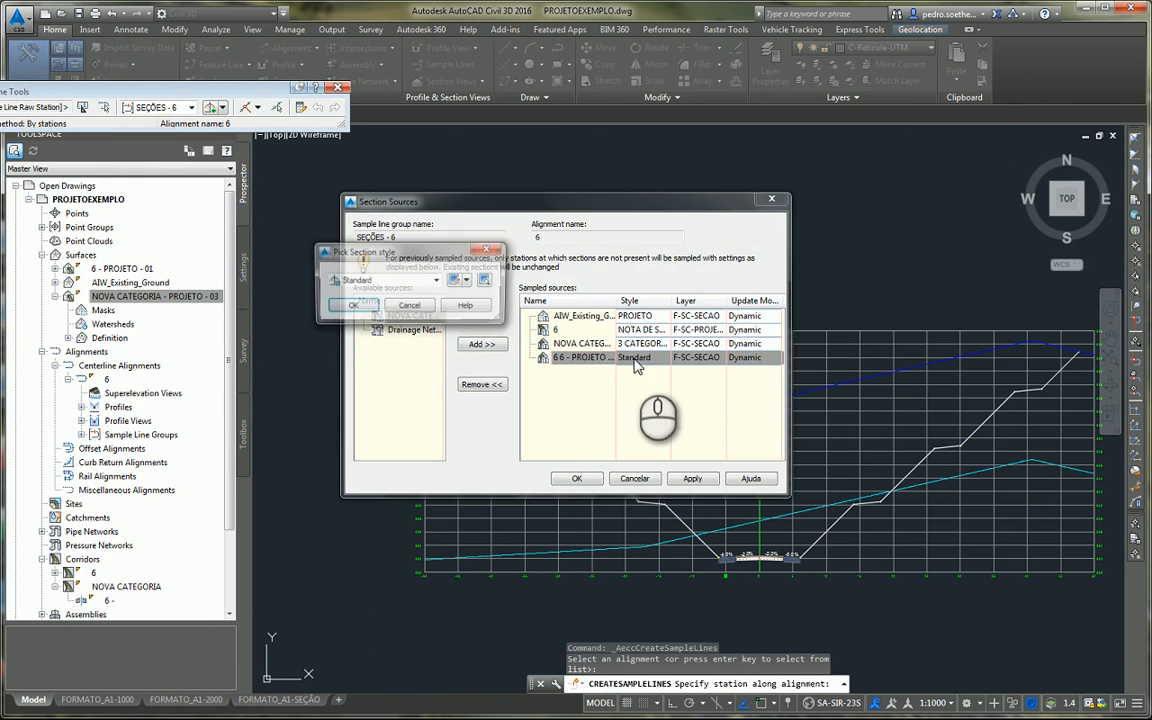
pyautogui.click(376, 282)
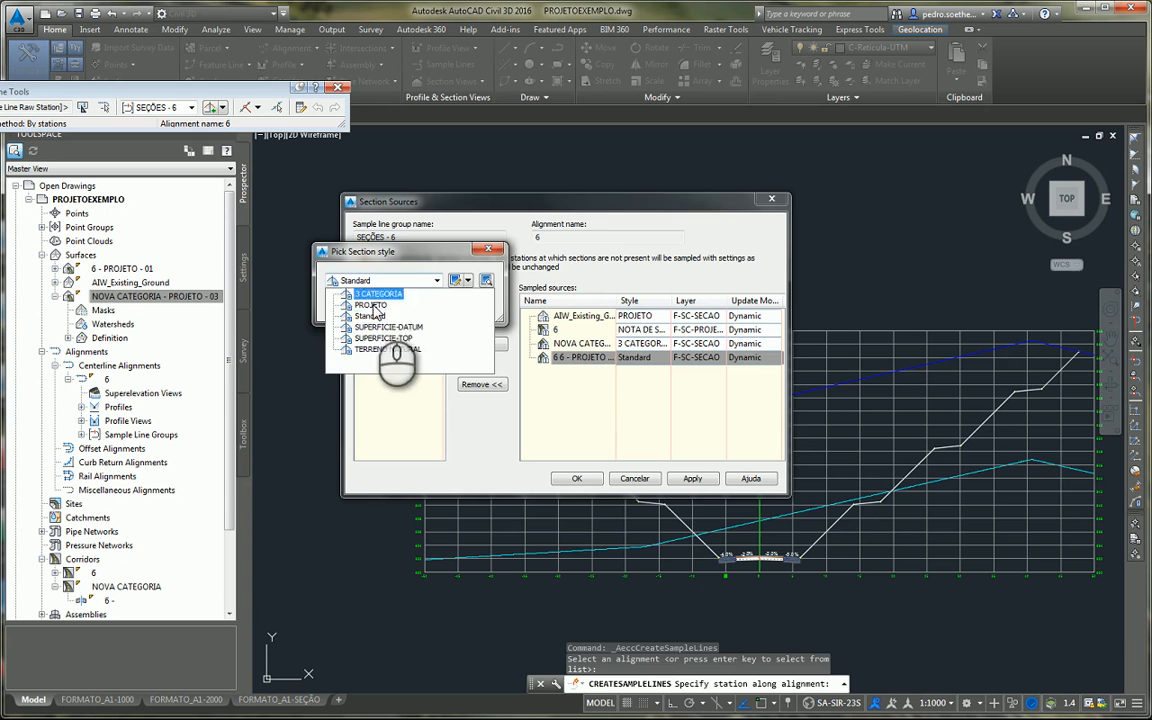
pyautogui.click(370, 304)
pyautogui.click(362, 304)
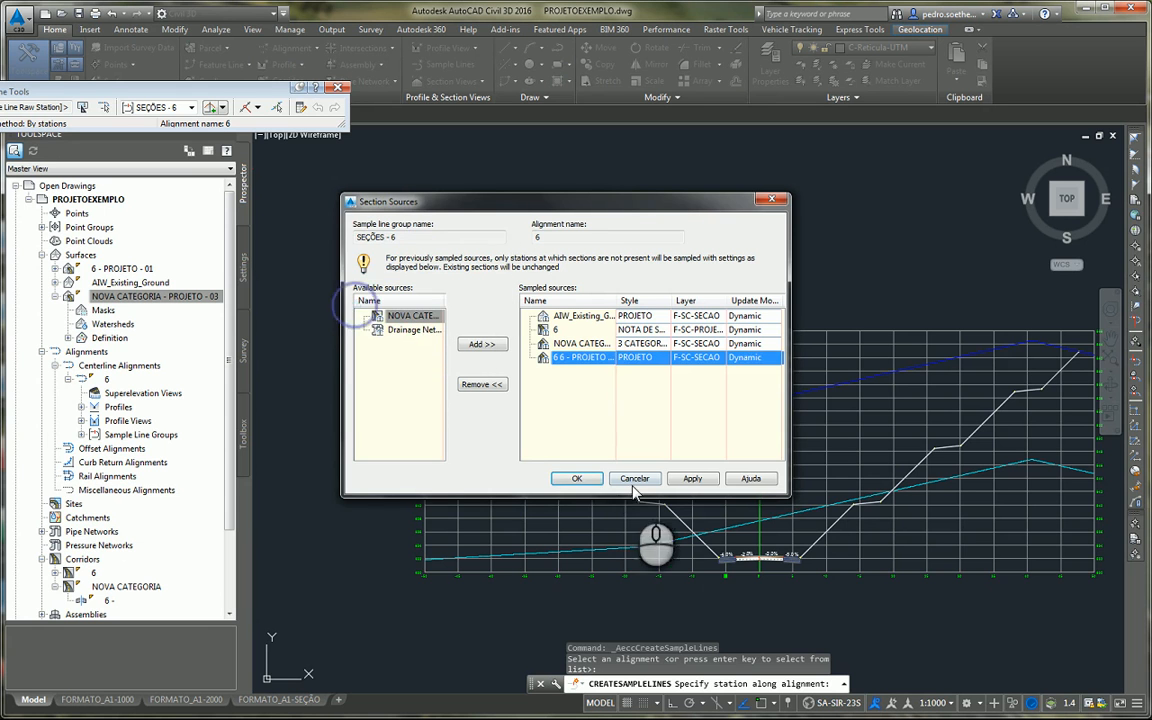
pyautogui.click(580, 479)
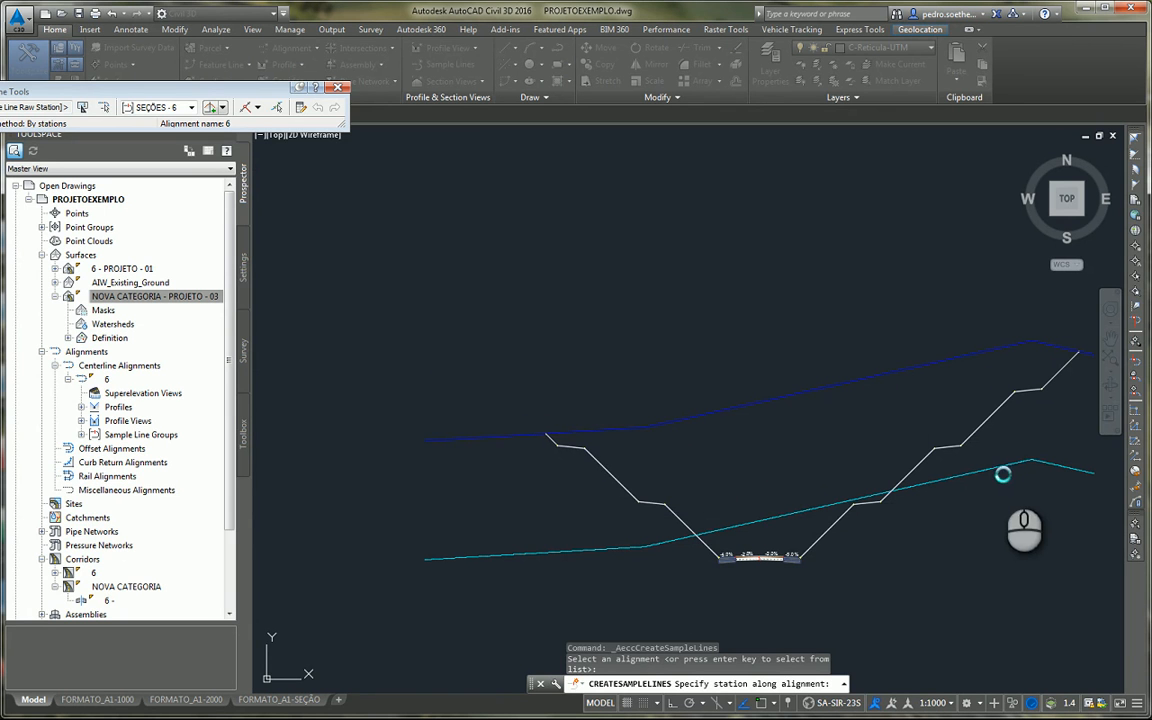
pyautogui.press('Escape')
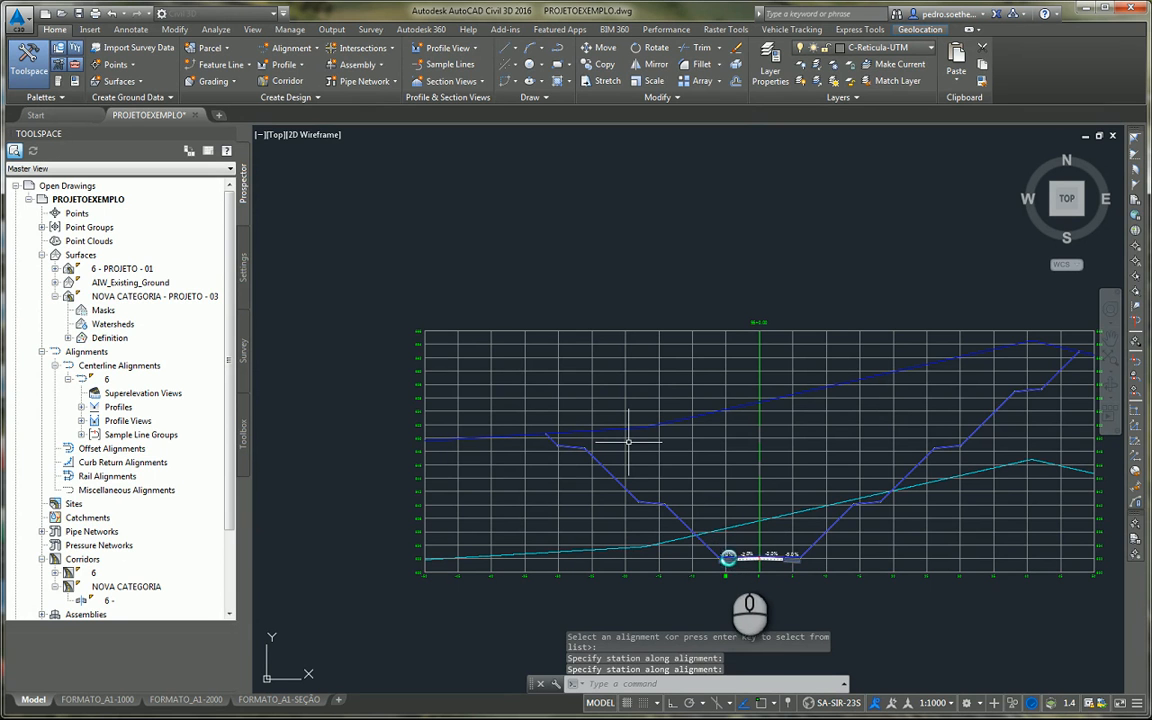
# Step: Set the overhang correction of corridor 6's surface 6 - PROJETO - 01 to Bottom Links
pyautogui.scroll(8, 745, 548)
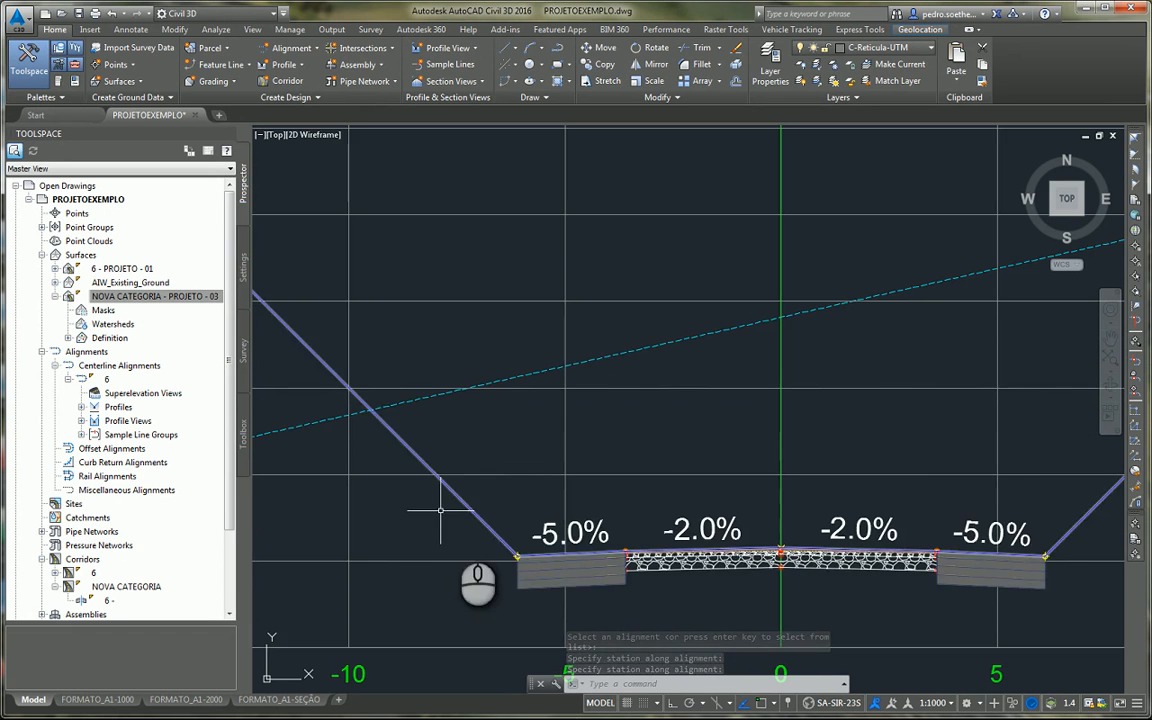
pyautogui.scroll(-4, 600, 480)
pyautogui.scroll(4, 530, 460)
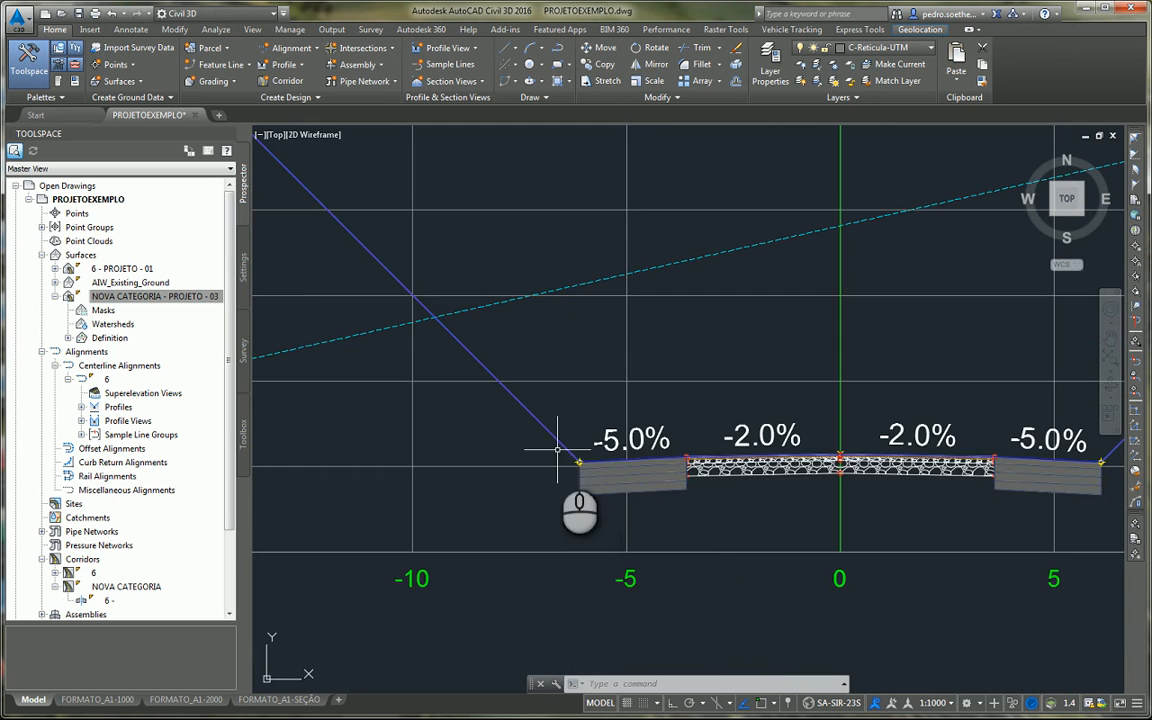
pyautogui.scroll(-4, 665, 458)
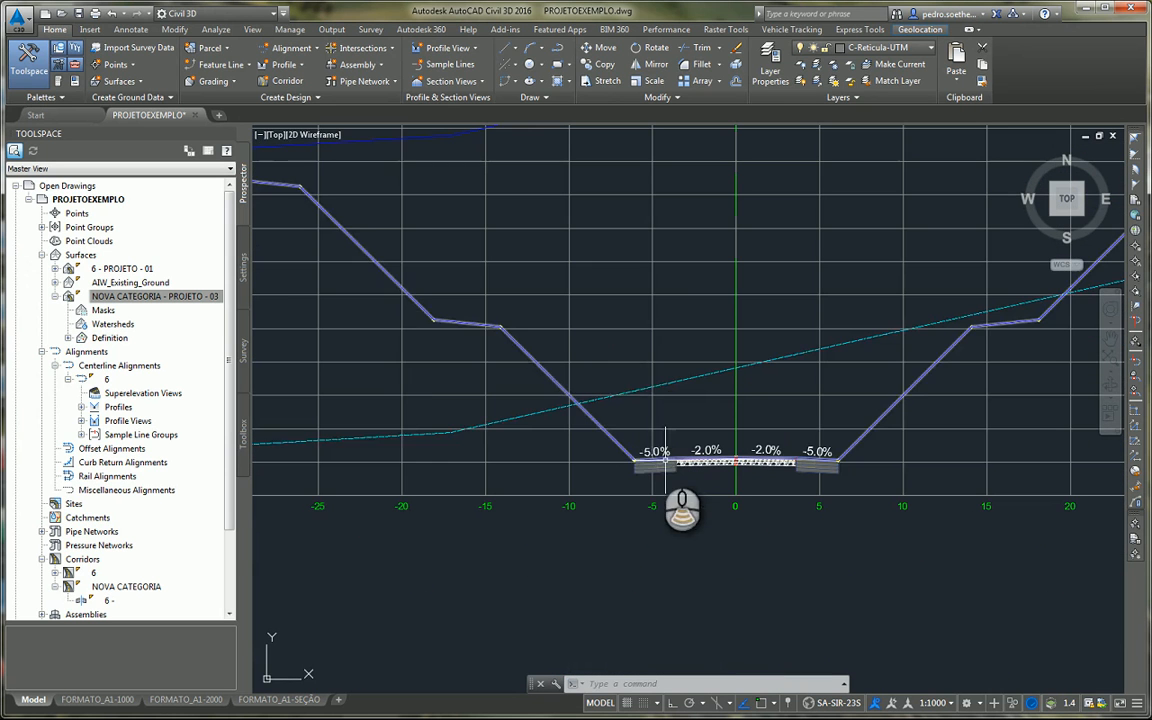
pyautogui.click(150, 296)
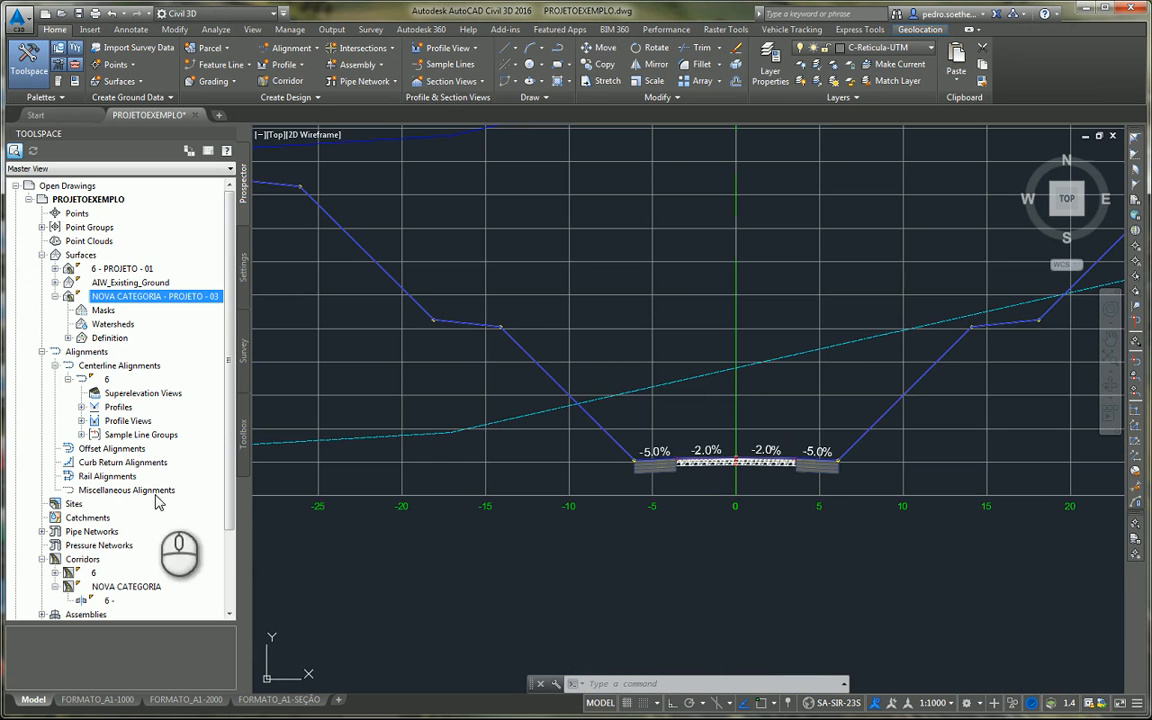
pyautogui.rightClick(90, 572)
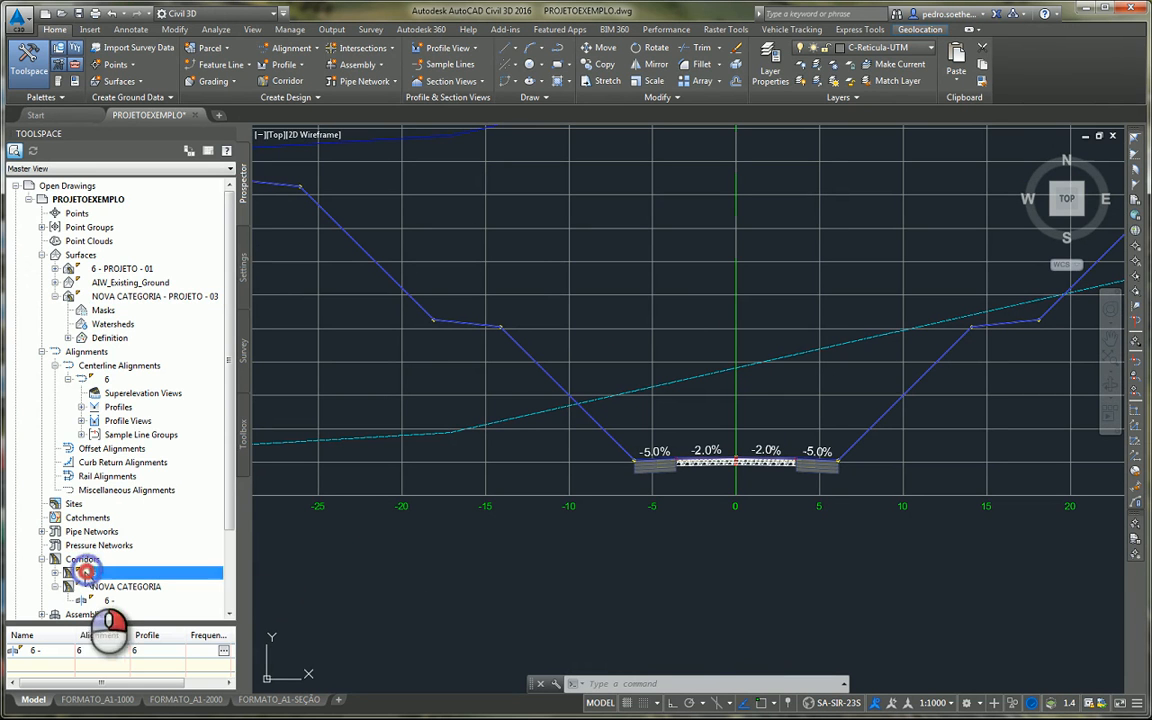
pyautogui.click(136, 409)
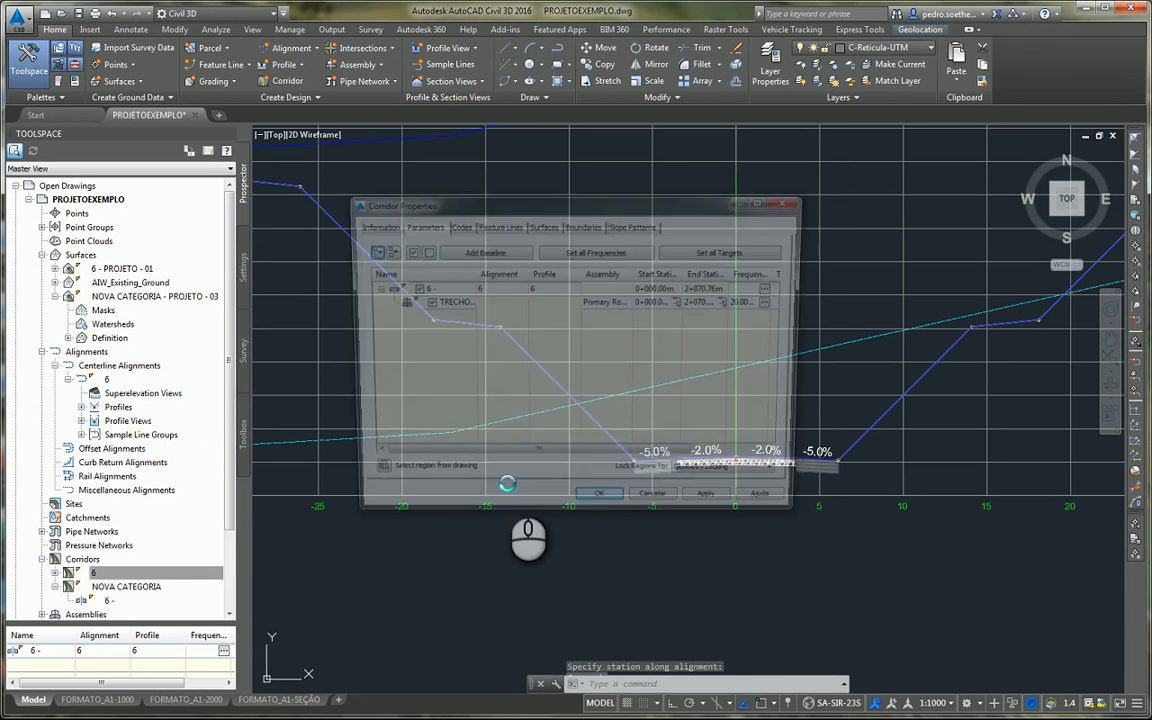
pyautogui.click(305, 163)
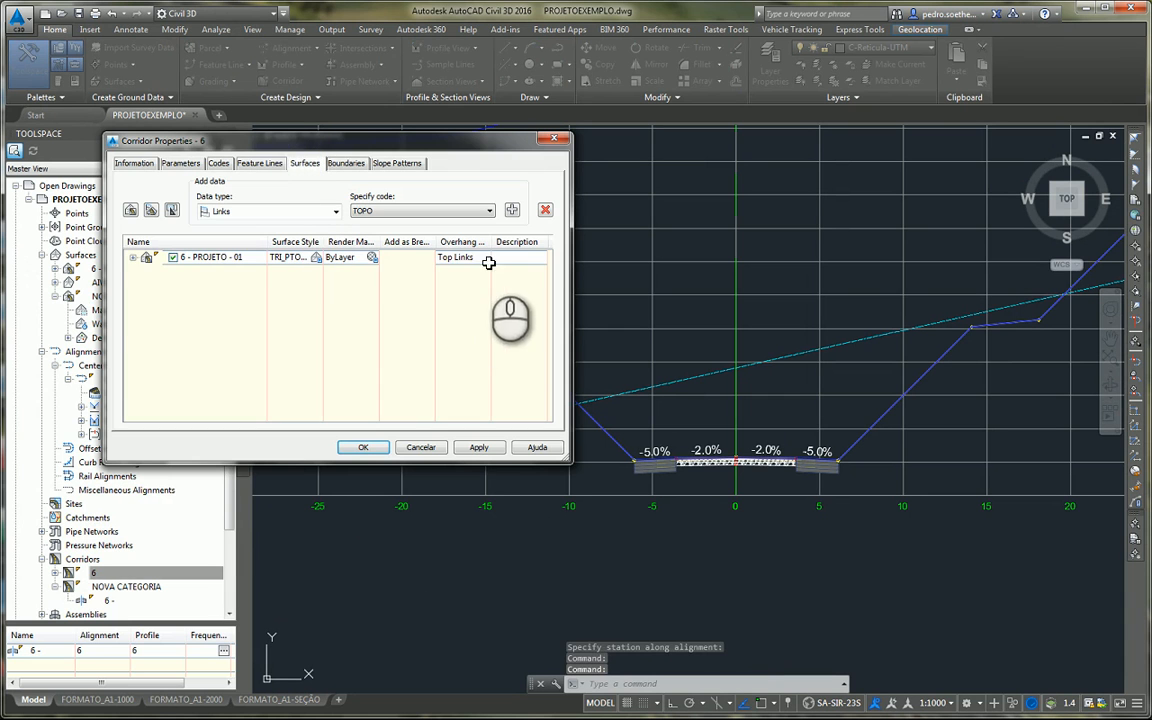
pyautogui.click(132, 257)
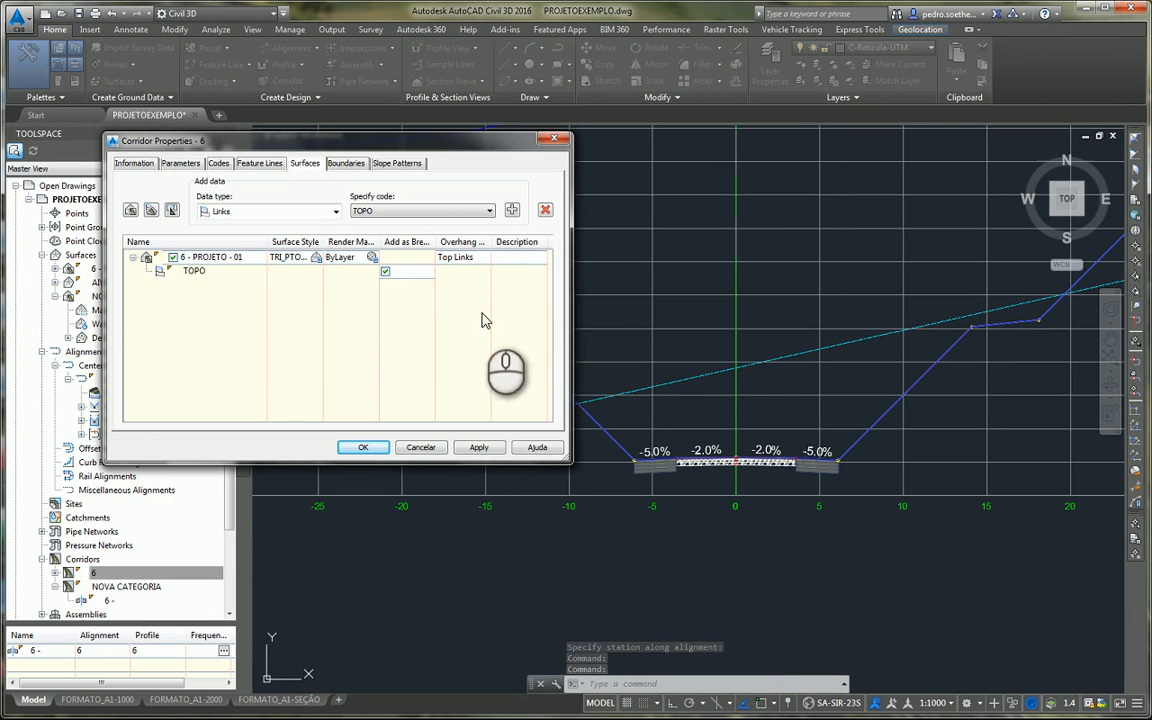
pyautogui.click(460, 259)
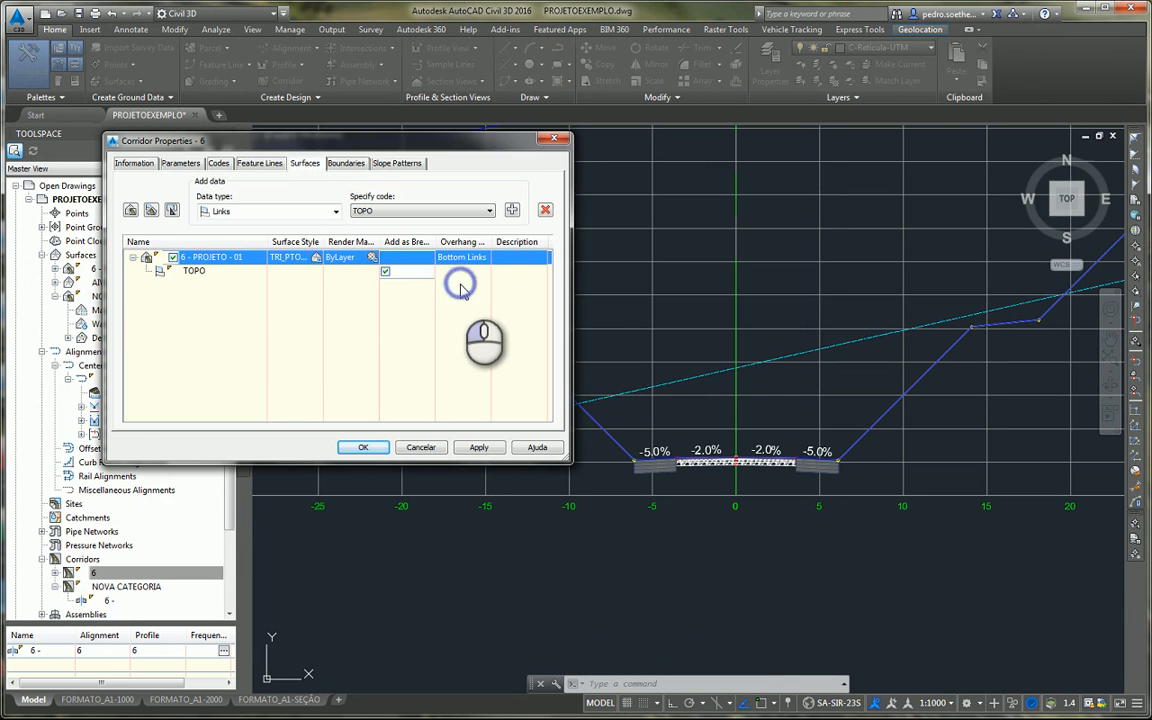
# Step: Replace the TOPO link code in the 6 - PROJETO - 01 surface with DATUM, add it as breakline, and rebuild the corridor
pyautogui.click(178, 271)
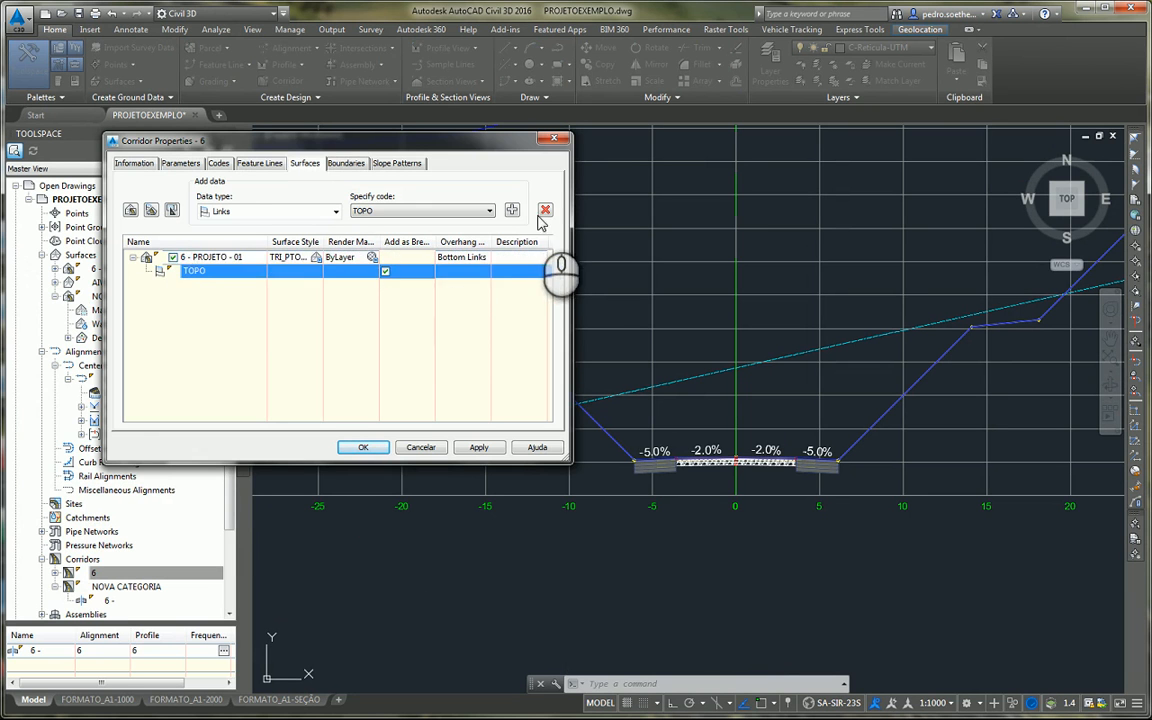
pyautogui.click(545, 210)
pyautogui.click(445, 211)
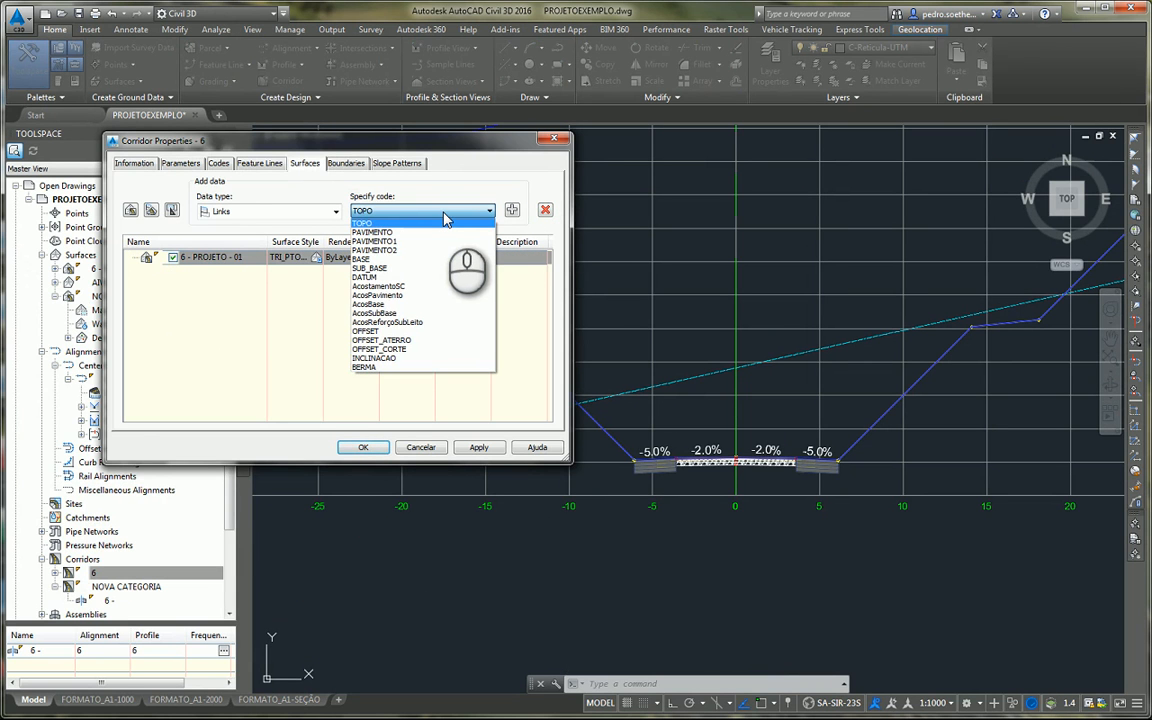
pyautogui.click(387, 278)
pyautogui.click(512, 210)
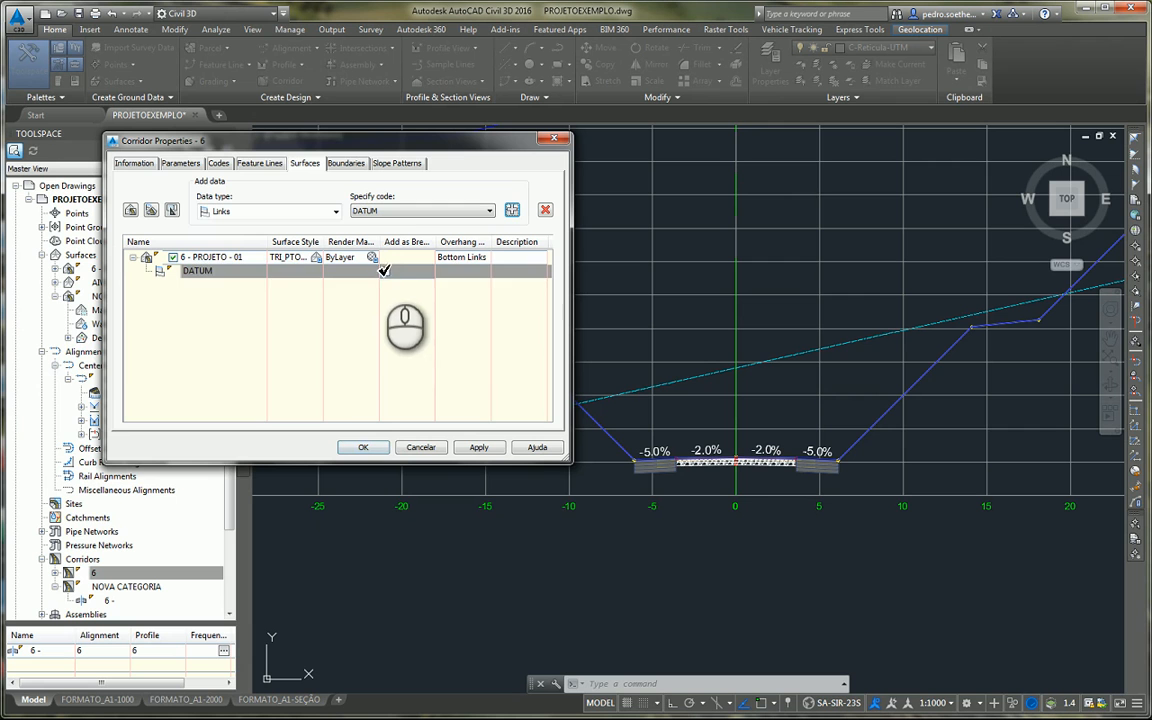
pyautogui.click(384, 270)
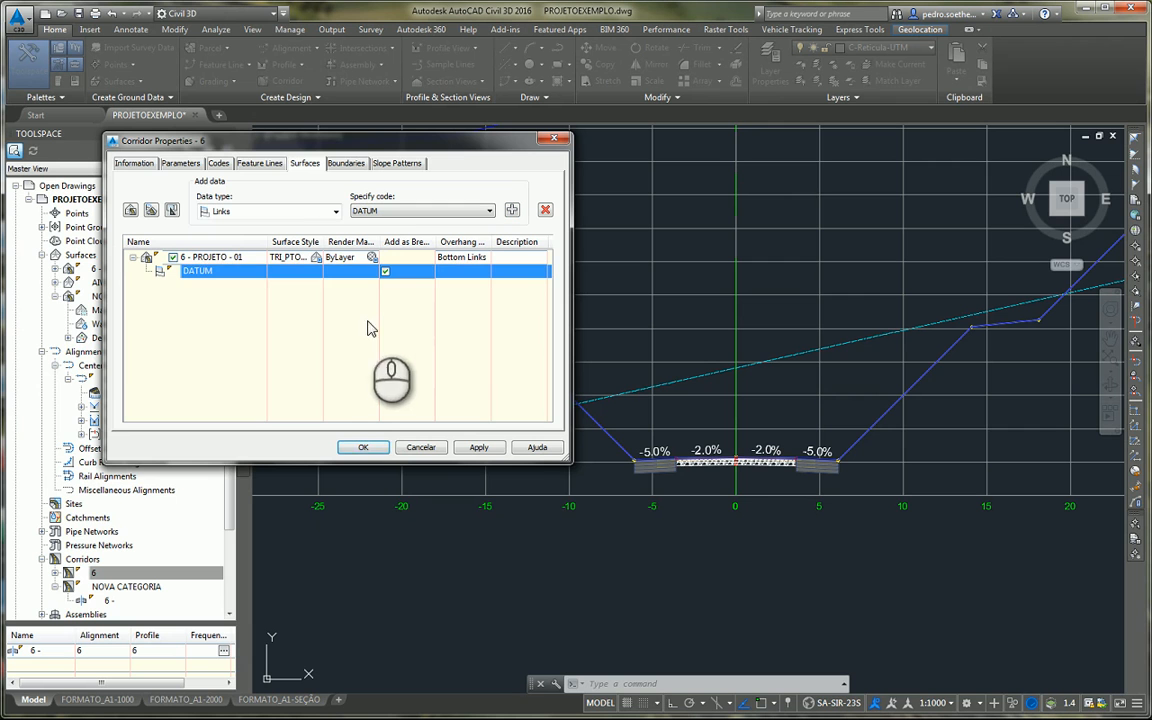
pyautogui.click(364, 448)
pyautogui.click(368, 329)
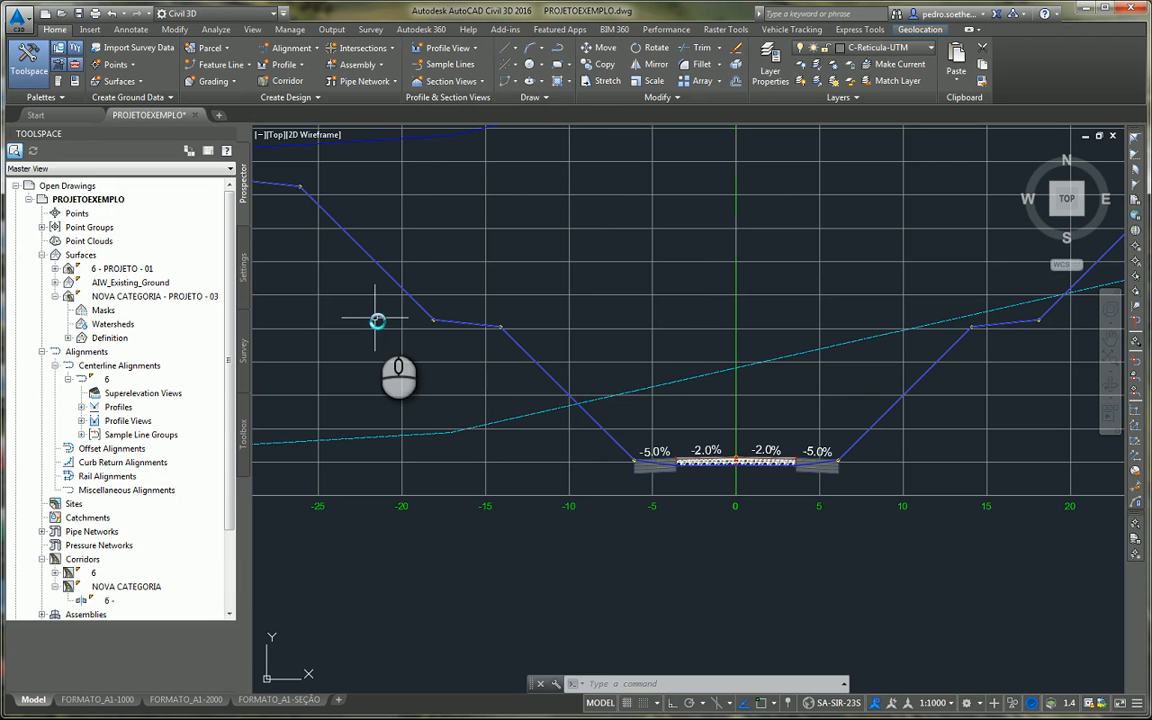
# Step: Examine how the rebuilt surface line follows the shoulder and pavement layers in the section views, comparing it with the assembly's shoulder subassembly
pyautogui.scroll(7, 660, 460)
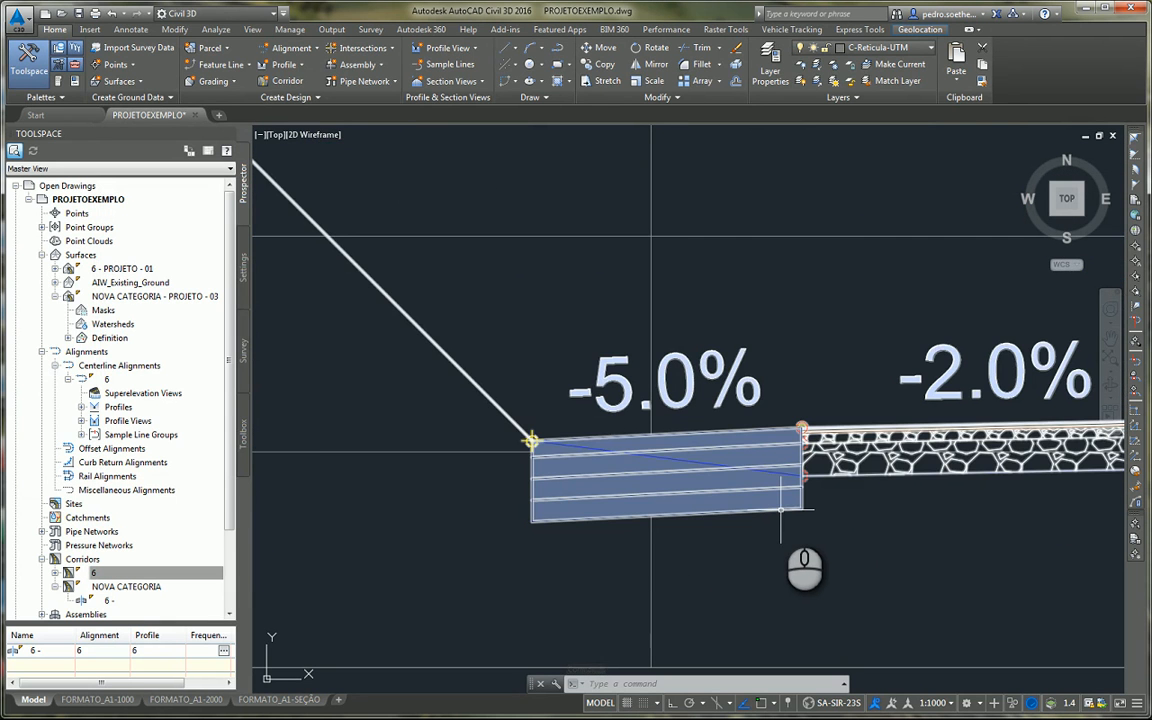
pyautogui.moveTo(781, 510)
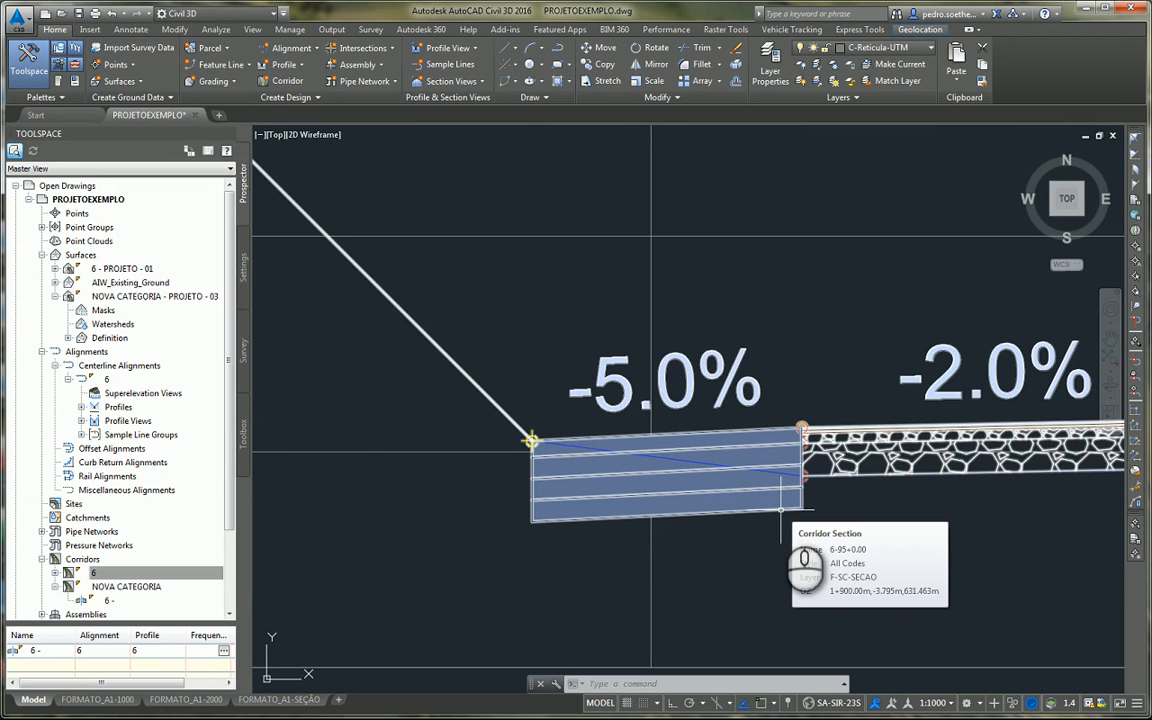
pyautogui.scroll(-12, 781, 510)
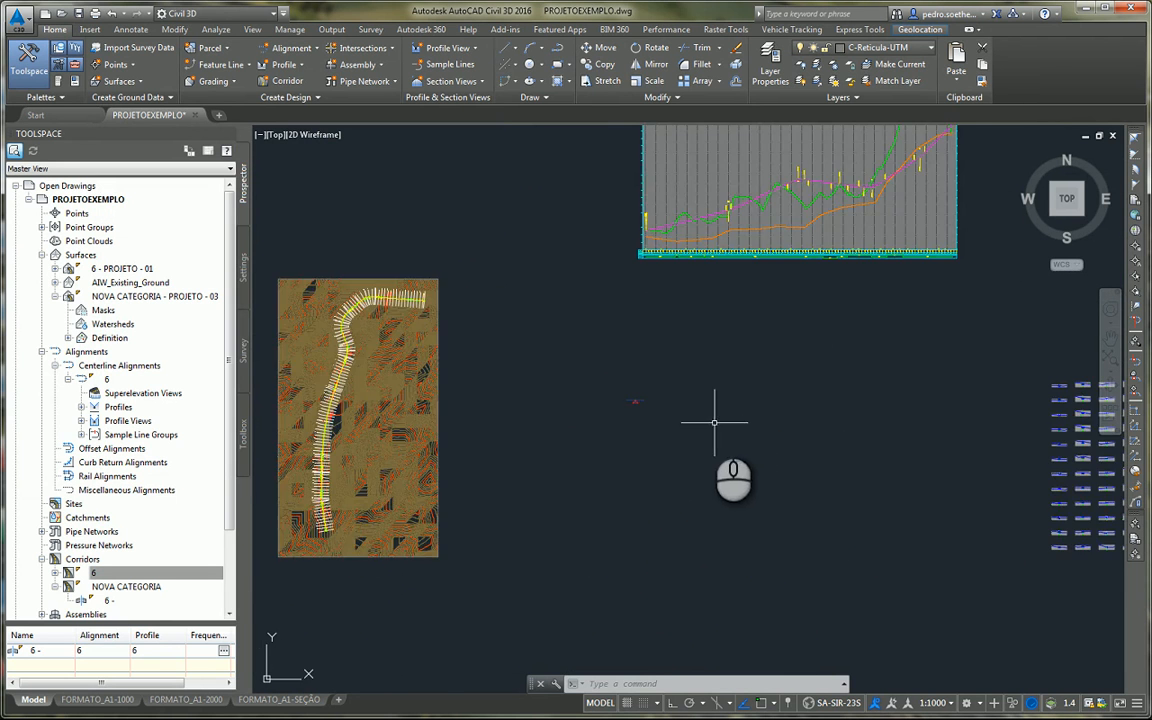
pyautogui.scroll(12, 630, 399)
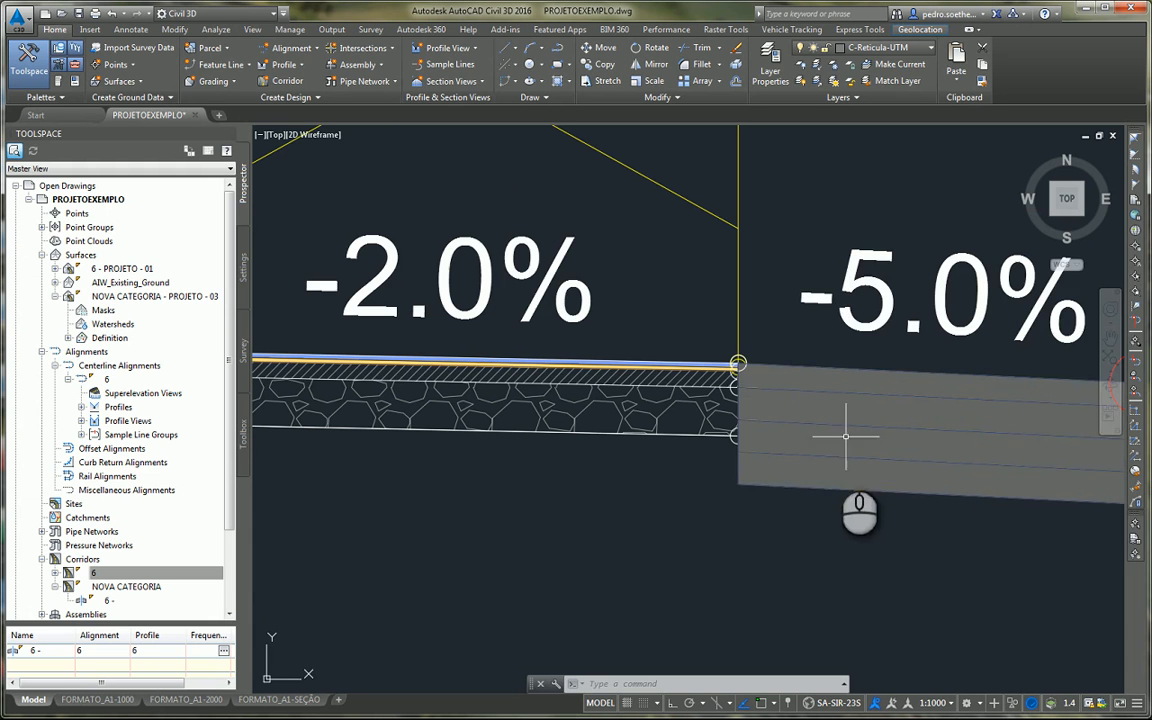
pyautogui.click(800, 485)
pyautogui.moveTo(800, 488)
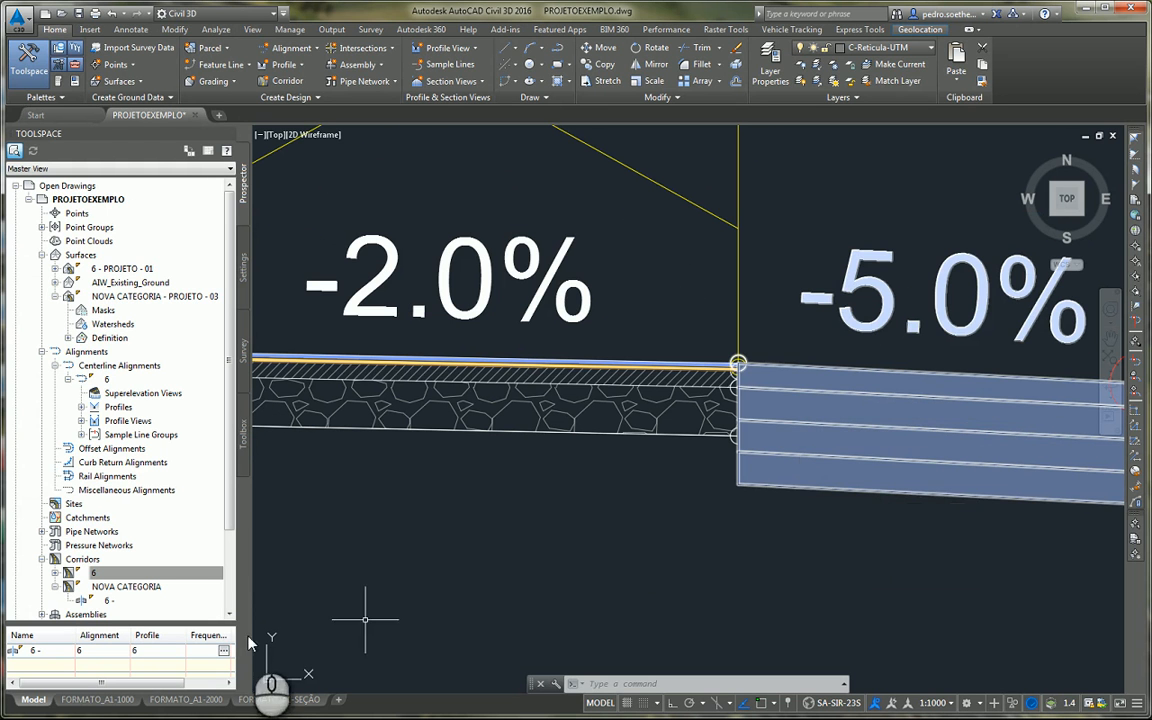
pyautogui.scroll(-10, 465, 485)
pyautogui.scroll(-6, 465, 485)
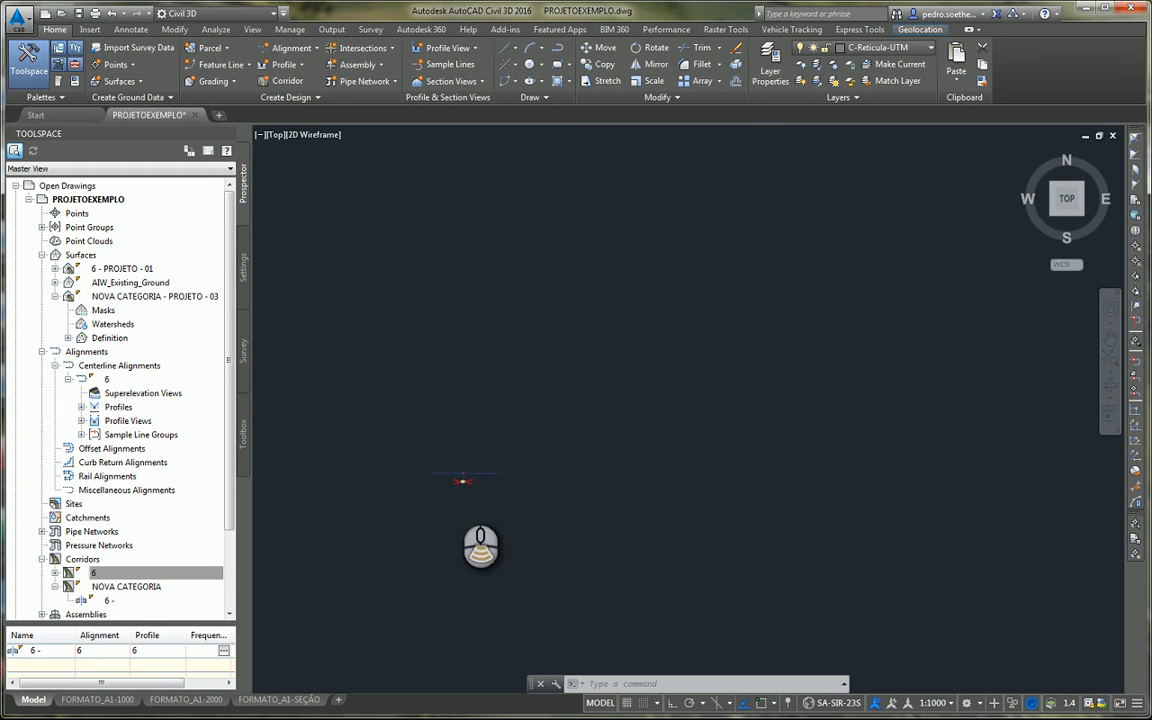
pyautogui.scroll(3, 795, 543)
pyautogui.scroll(10, 795, 543)
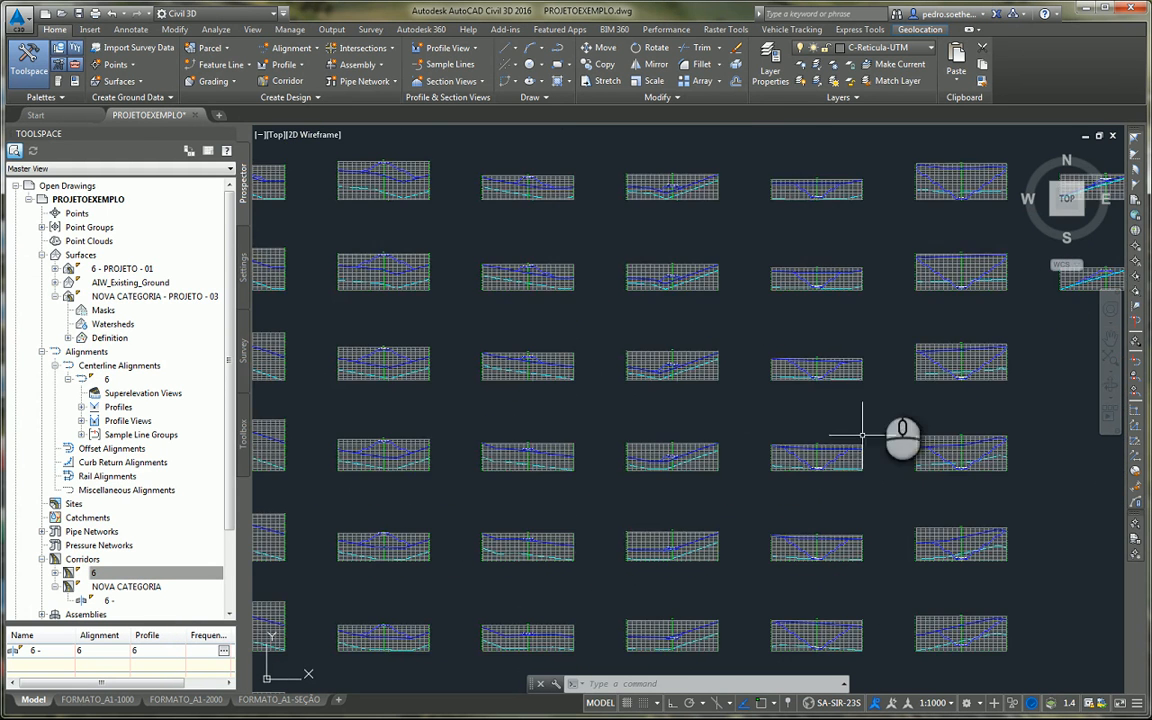
pyautogui.scroll(5, 1030, 612)
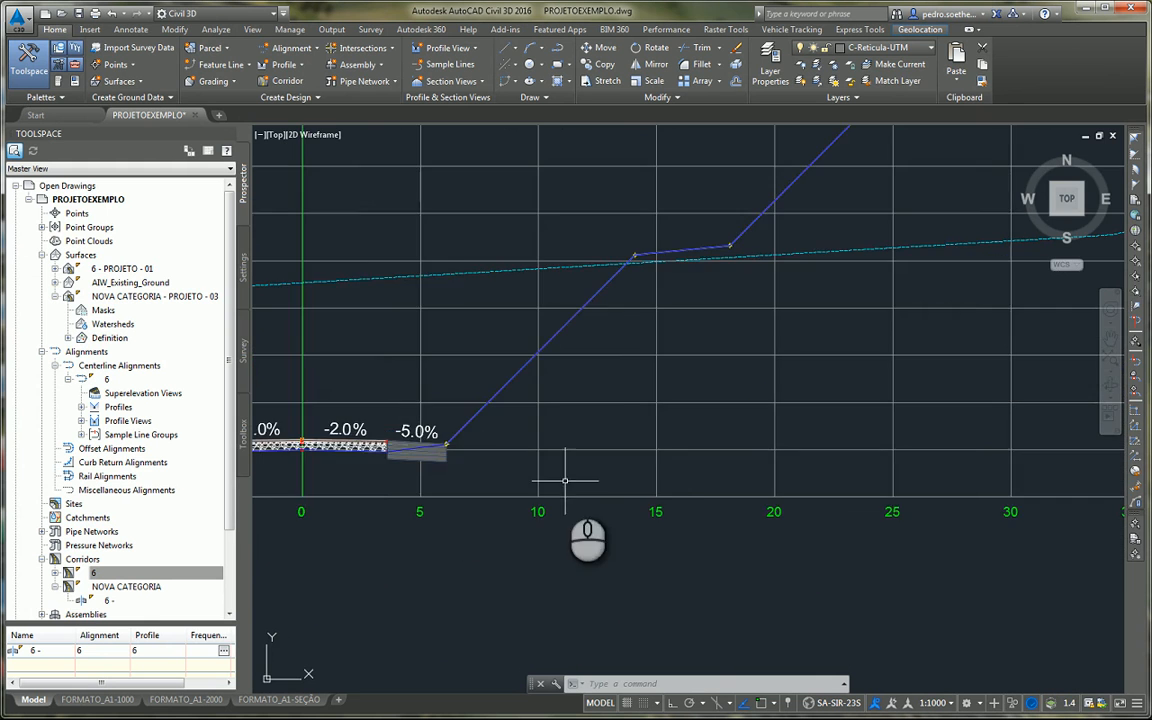
# Step: Add the AcosReforçoSubLeito link code to corridor 6's surface 6 - PROJETO - 01 as breakline and rebuild the corridor
pyautogui.scroll(-3, 887, 483)
pyautogui.click(117, 575)
pyautogui.rightClick(117, 575)
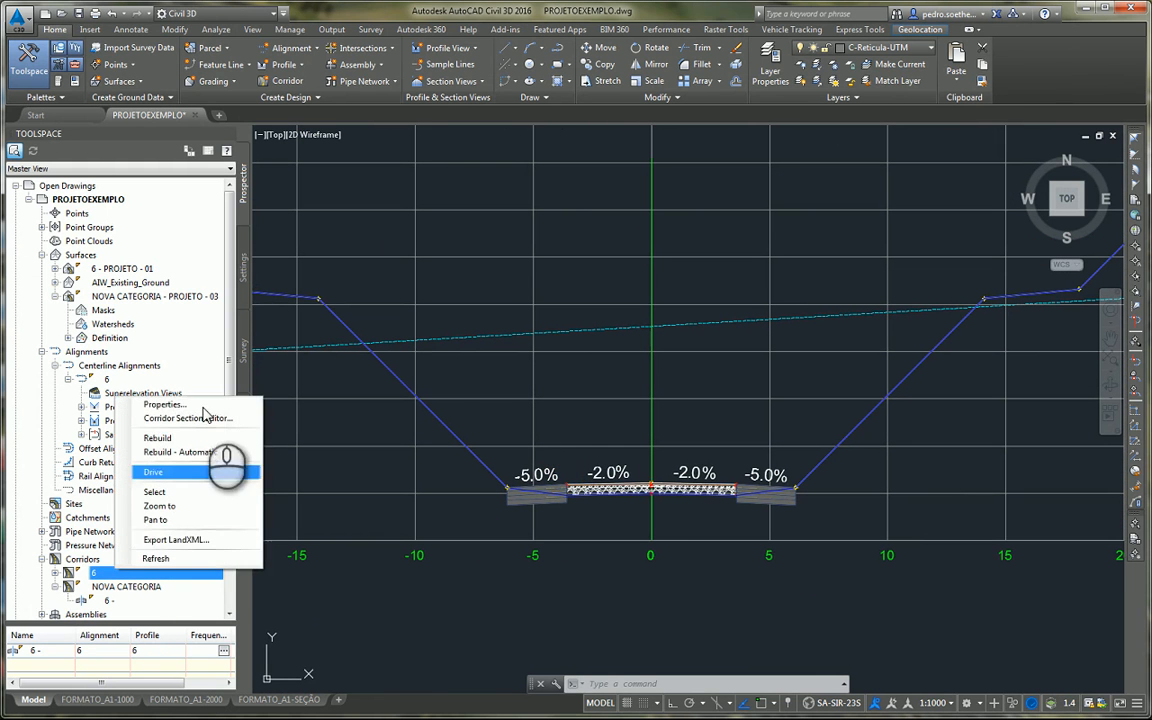
pyautogui.click(205, 405)
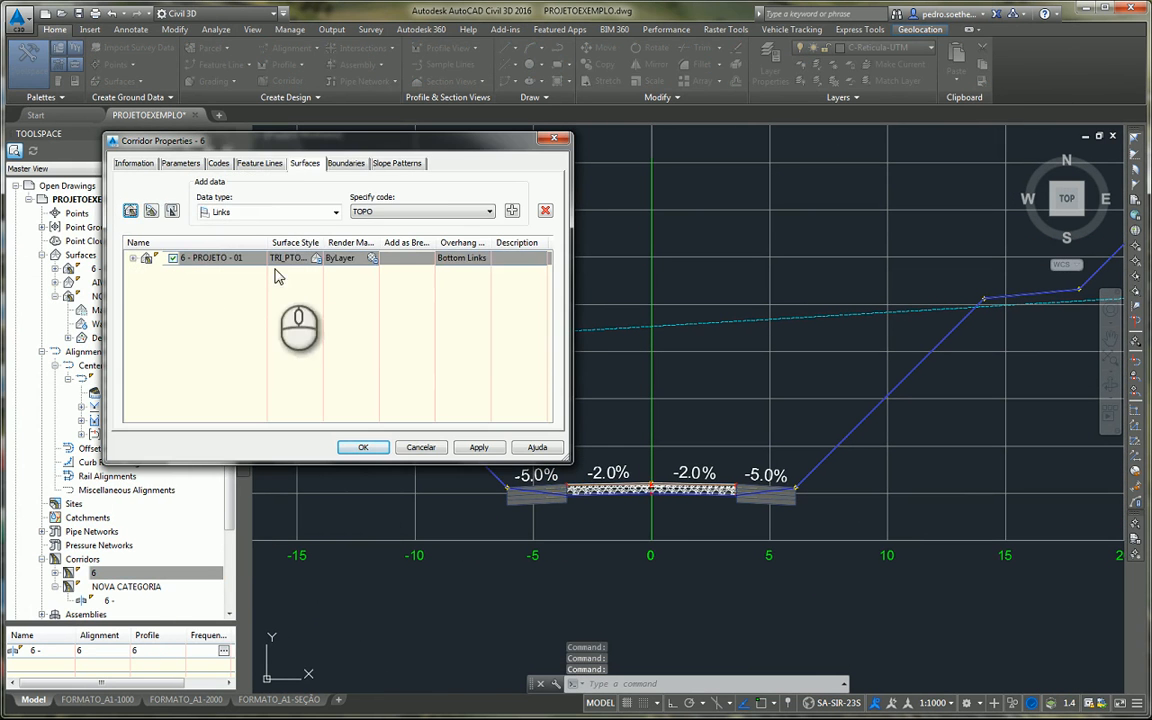
pyautogui.click(137, 258)
pyautogui.click(345, 163)
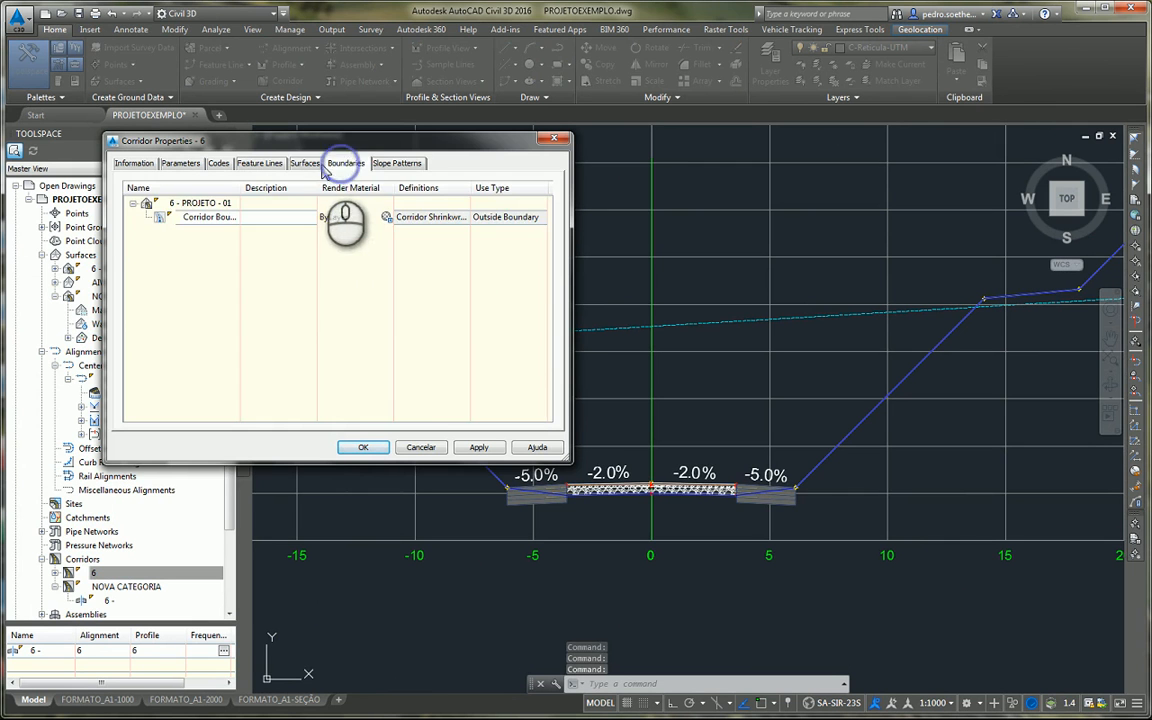
pyautogui.click(305, 163)
pyautogui.click(402, 212)
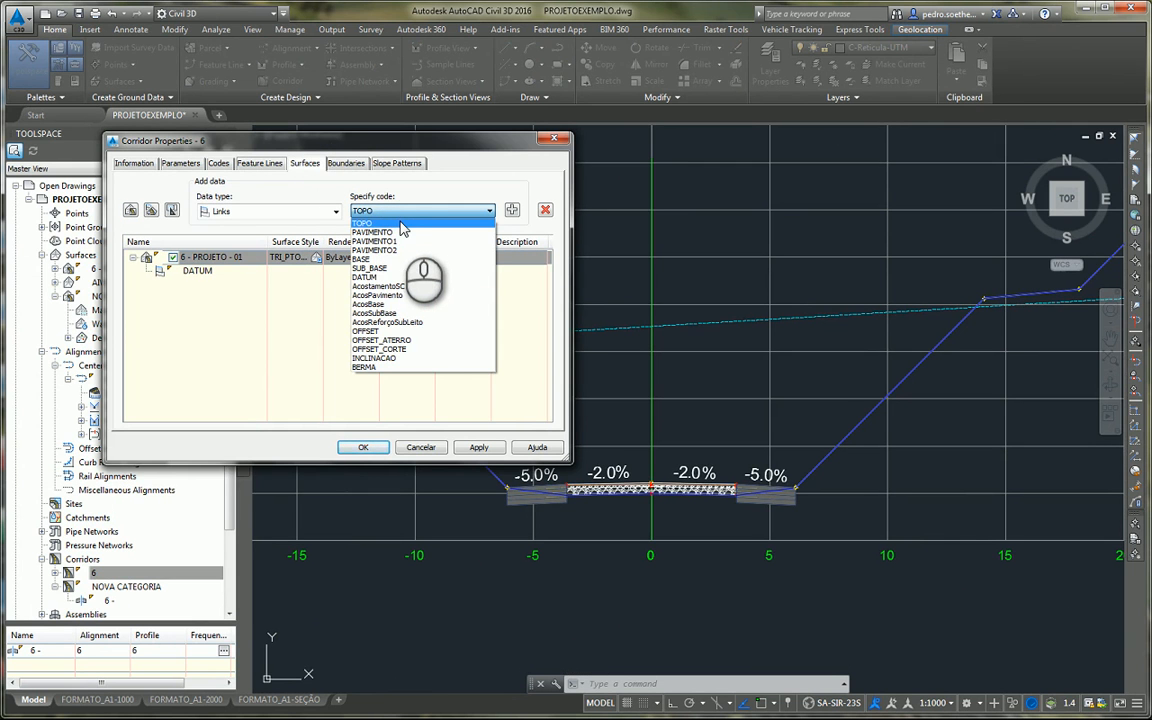
pyautogui.click(388, 322)
pyautogui.click(512, 209)
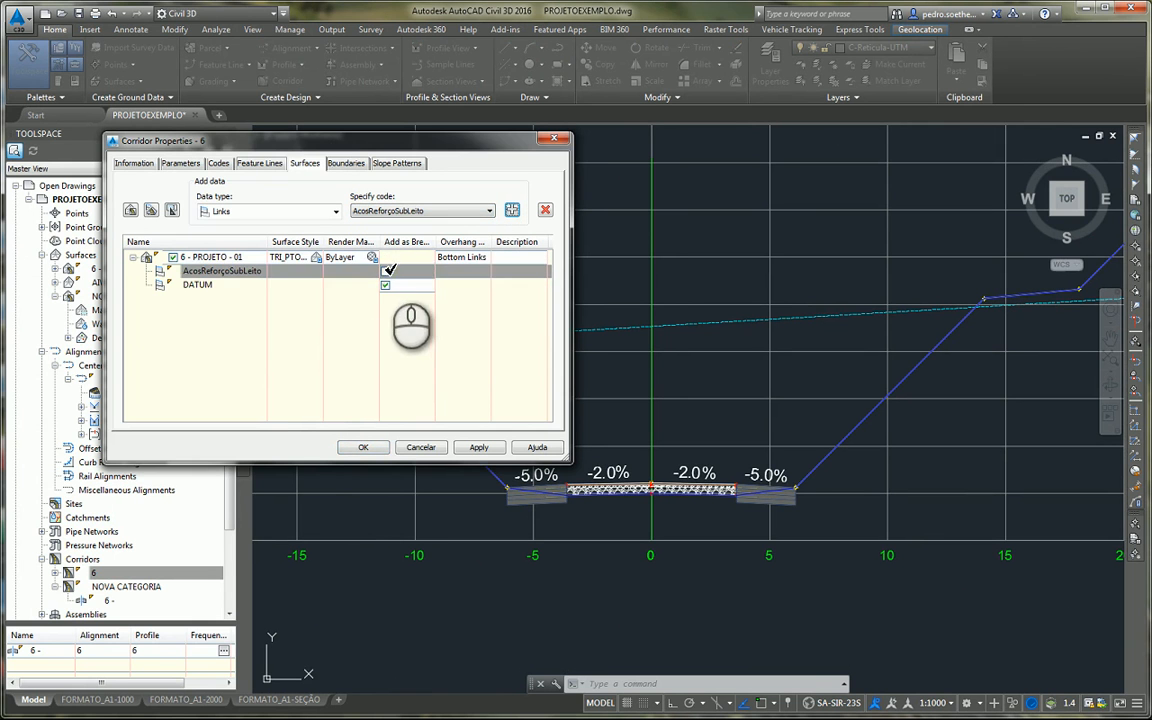
pyautogui.click(386, 271)
pyautogui.click(363, 447)
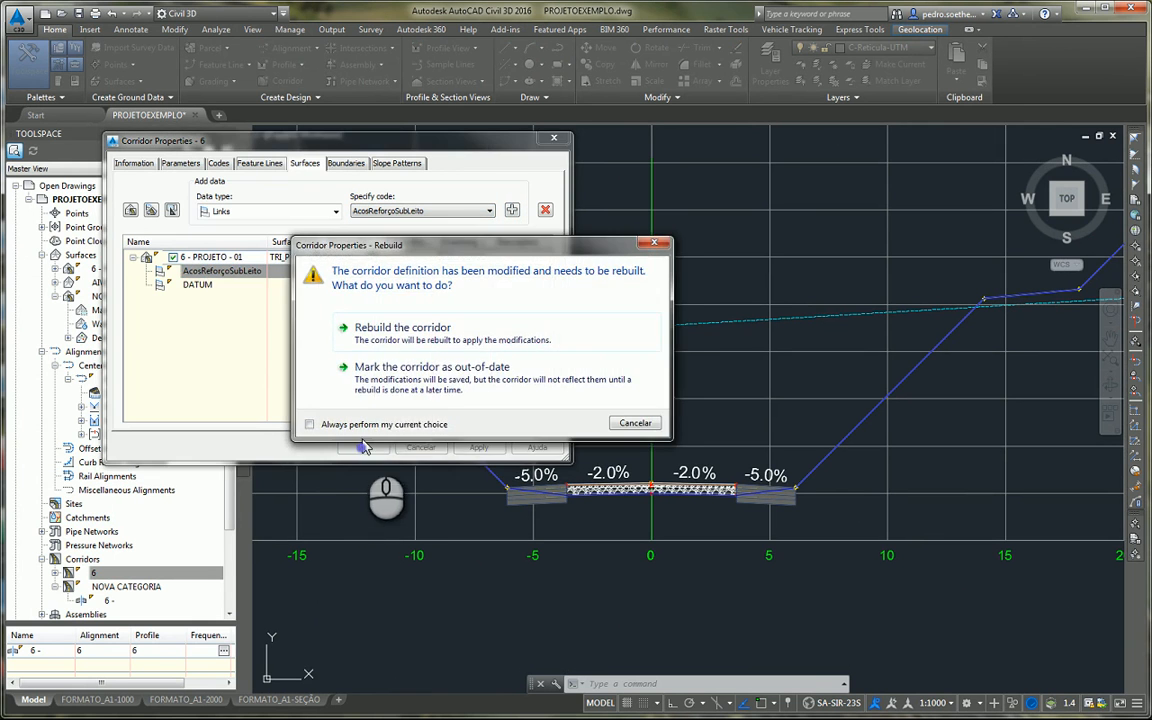
pyautogui.click(404, 334)
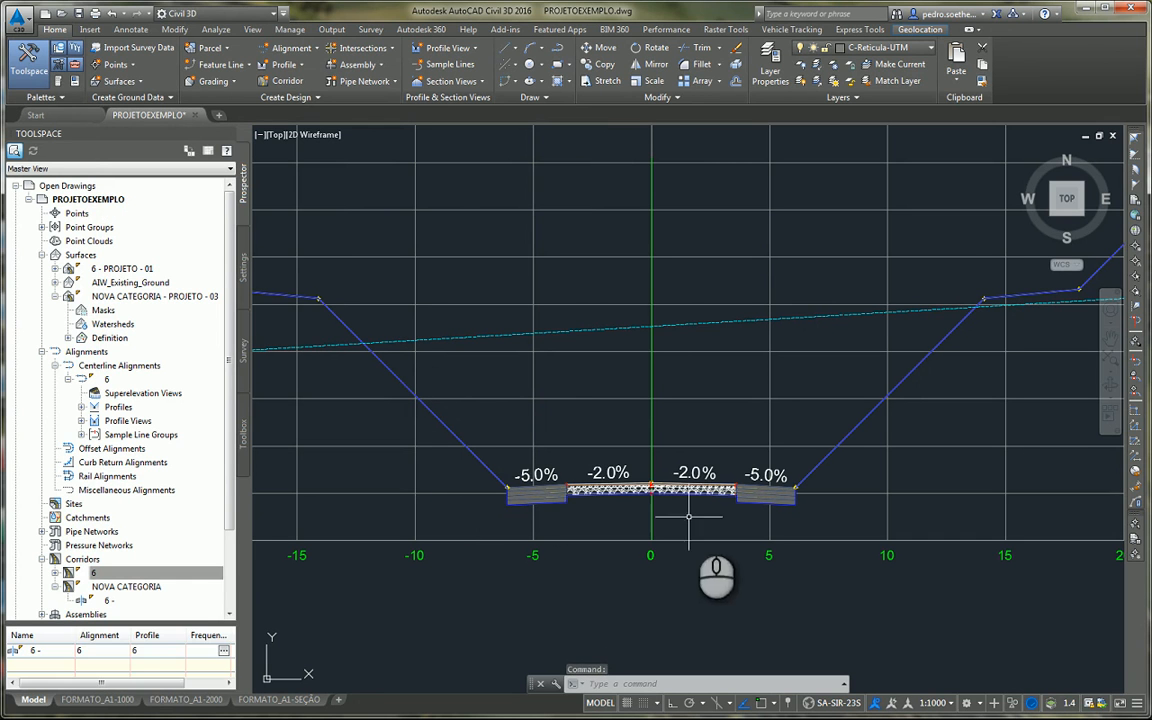
# Step: Examine how the rebuilt corridor surface line runs beneath the shoulder and pavement layers and along the cut slopes in the section view
pyautogui.scroll(8, 750, 505)
pyautogui.scroll(-4, 836, 500)
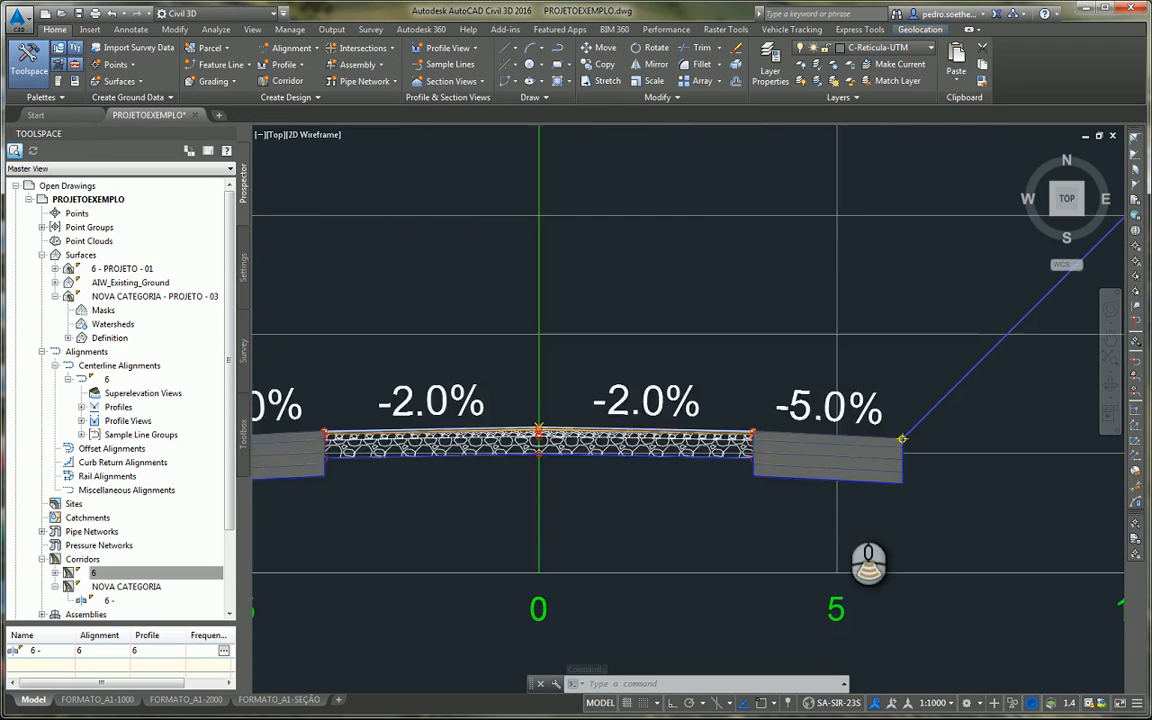
pyautogui.scroll(-3, 860, 502)
pyautogui.scroll(-3, 732, 461)
pyautogui.scroll(2, 675, 402)
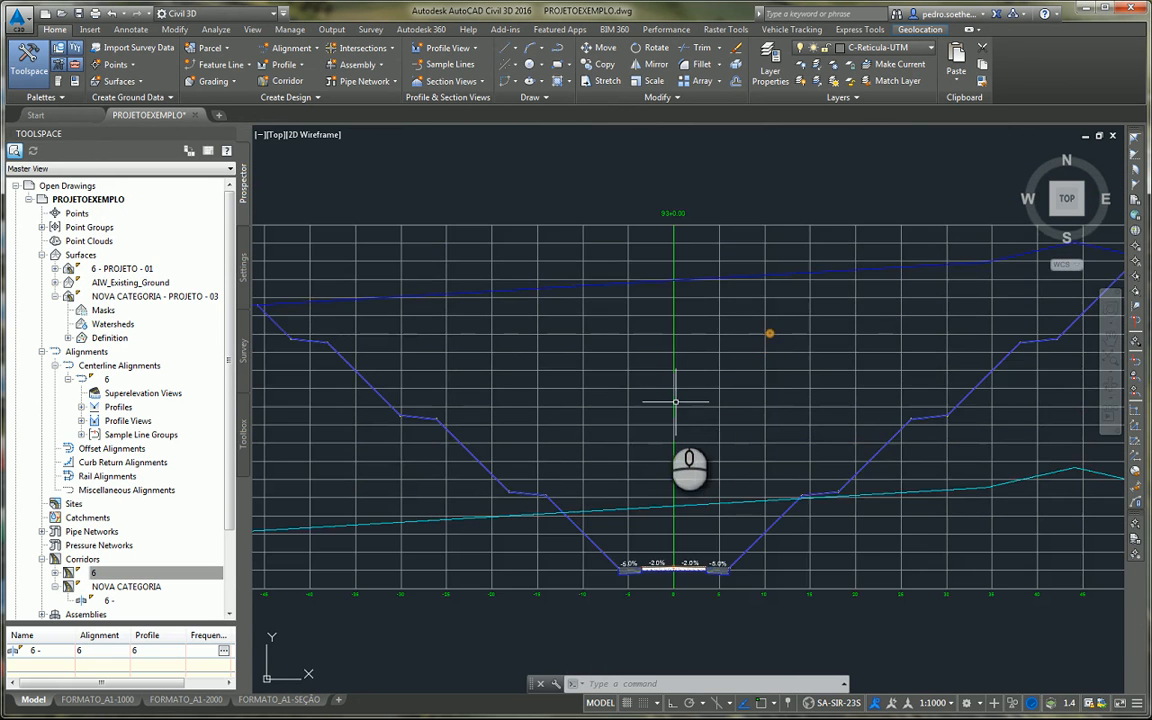
pyautogui.scroll(-3, 675, 402)
pyautogui.scroll(1, 595, 423)
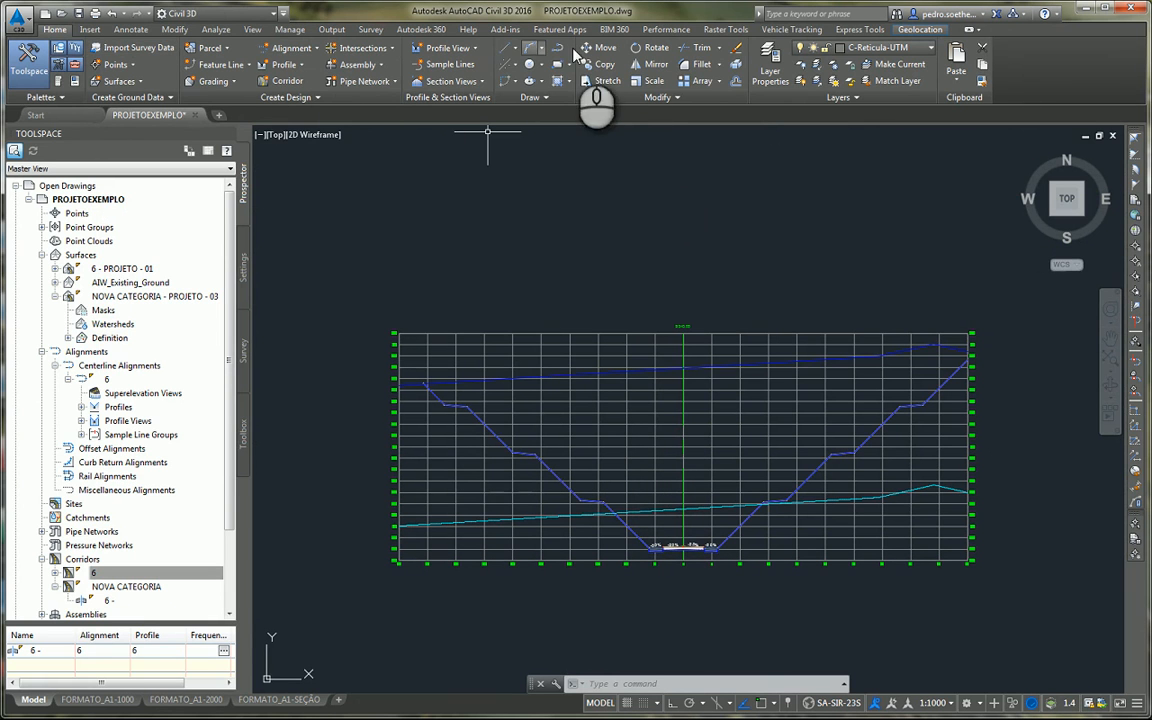
# Step: Compute materials for SEÇÕES - 6 with the CORTE&ATERRO criteria, mapping EG to AIW_Existing_Ground and DATUM to 6 6 - PROJETO - 01
pyautogui.click(215, 29)
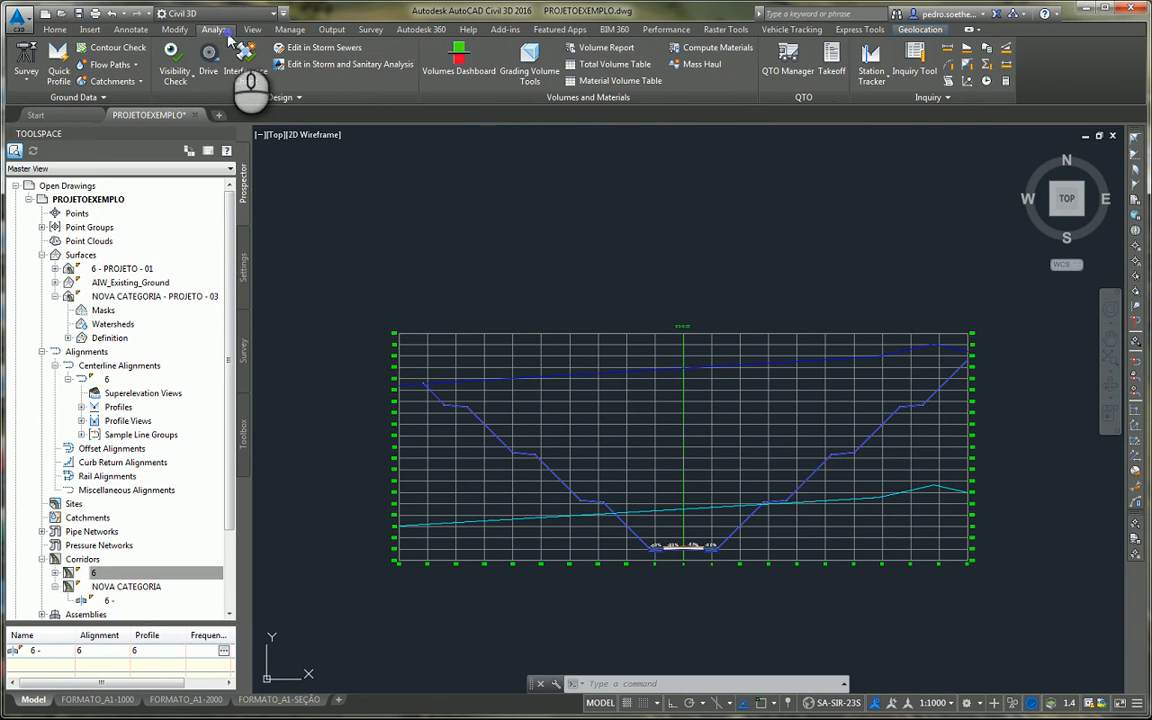
pyautogui.click(697, 50)
pyautogui.click(205, 384)
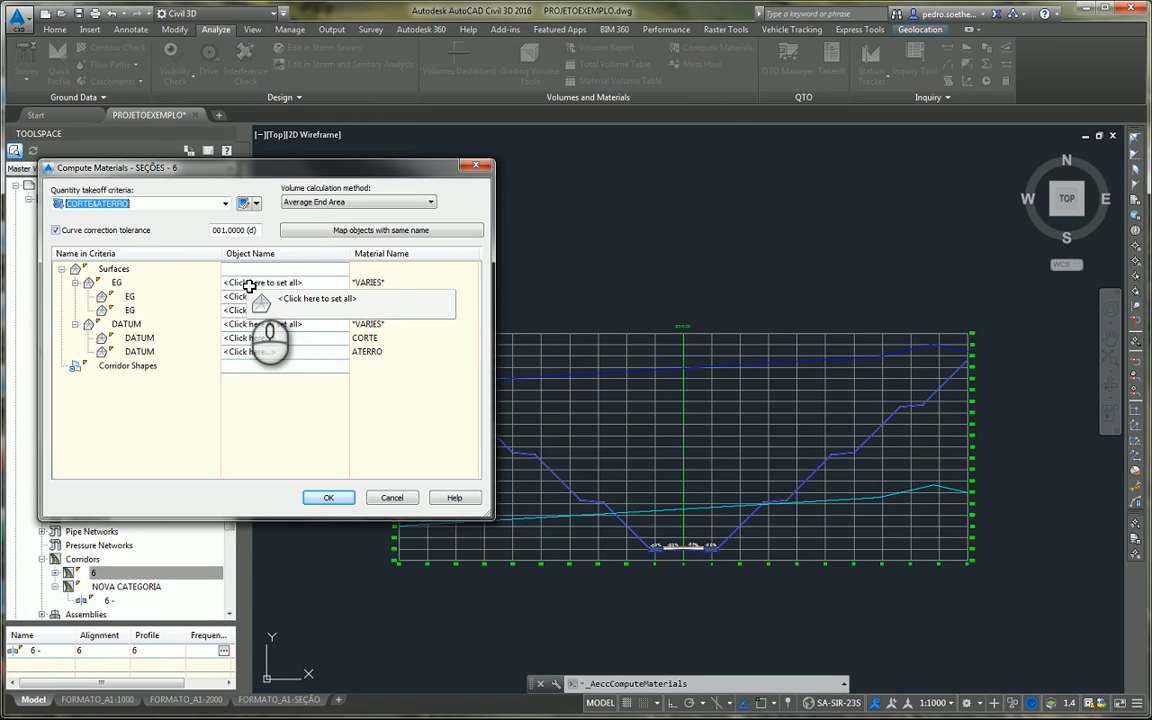
pyautogui.moveTo(266, 172); pyautogui.dragTo(352, 112)
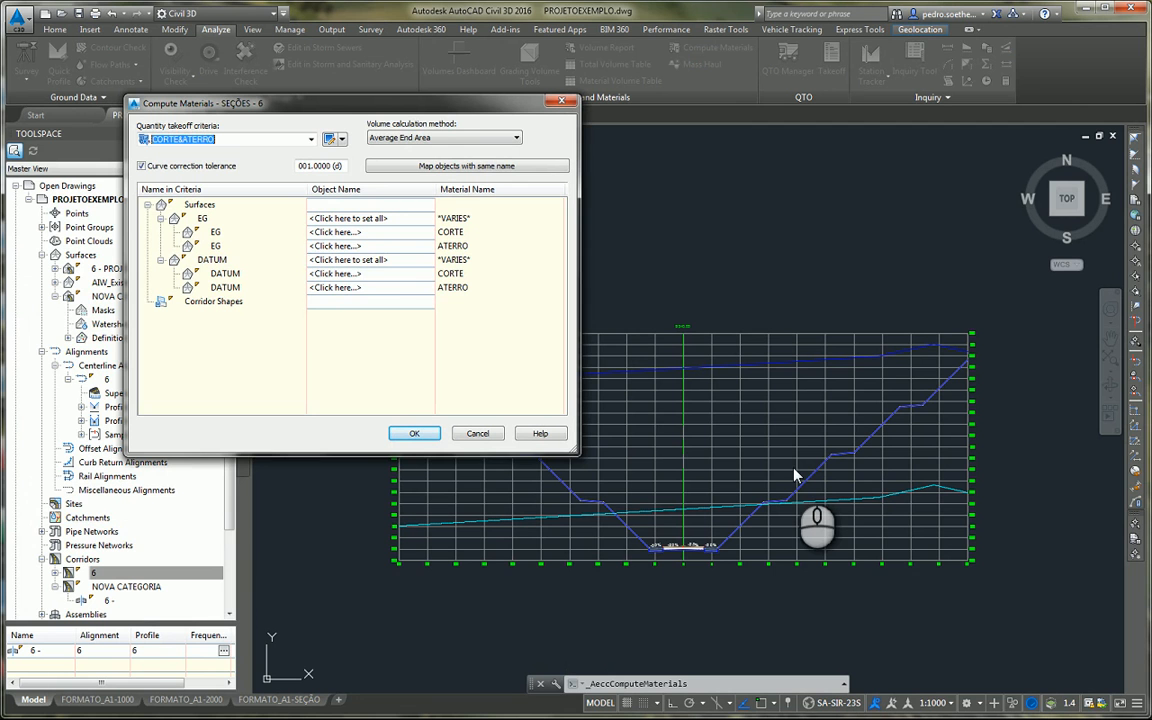
pyautogui.click(350, 219)
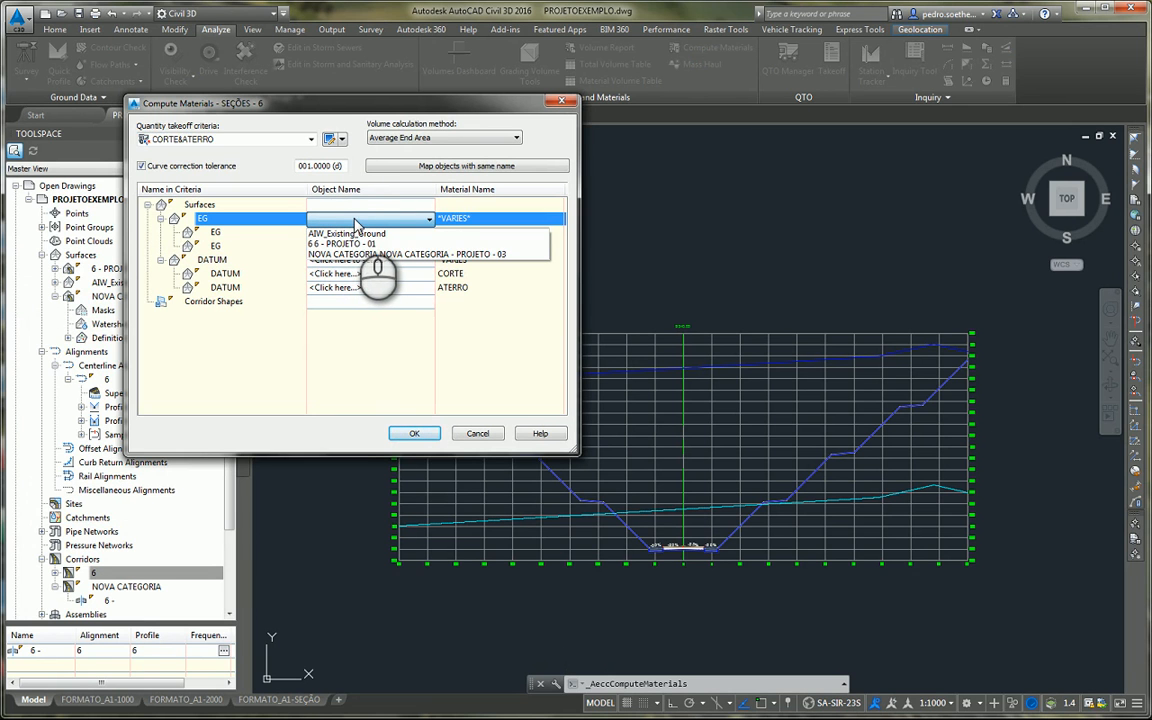
pyautogui.click(360, 234)
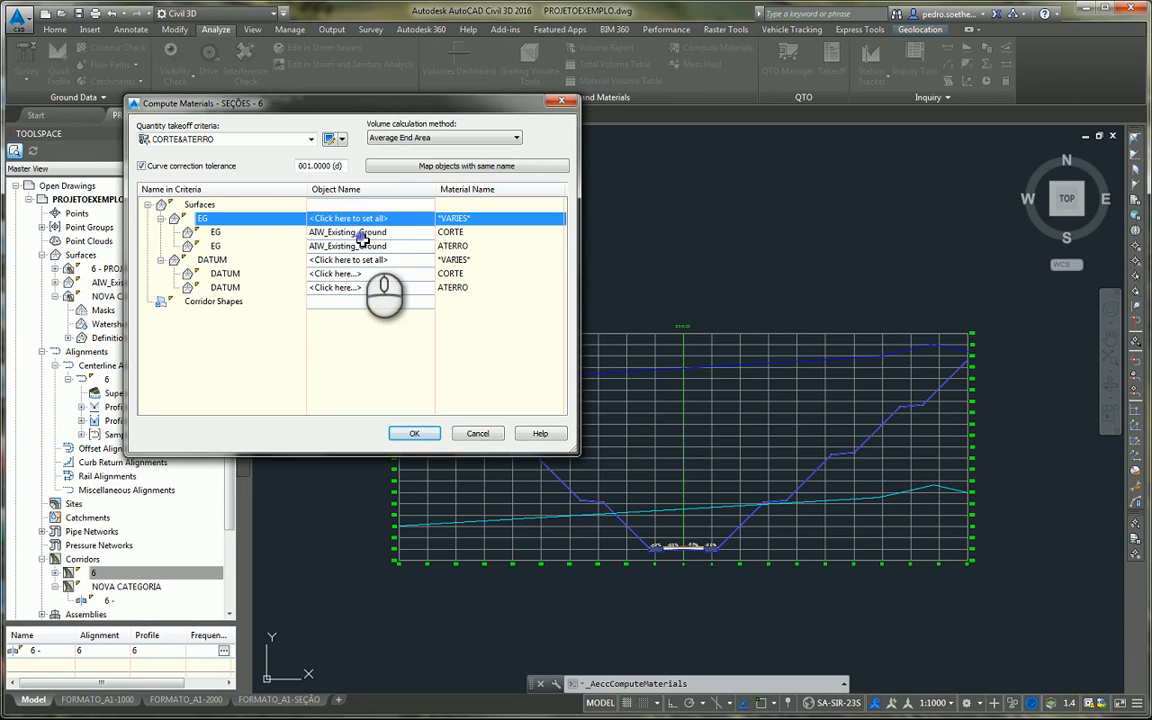
pyautogui.click(348, 261)
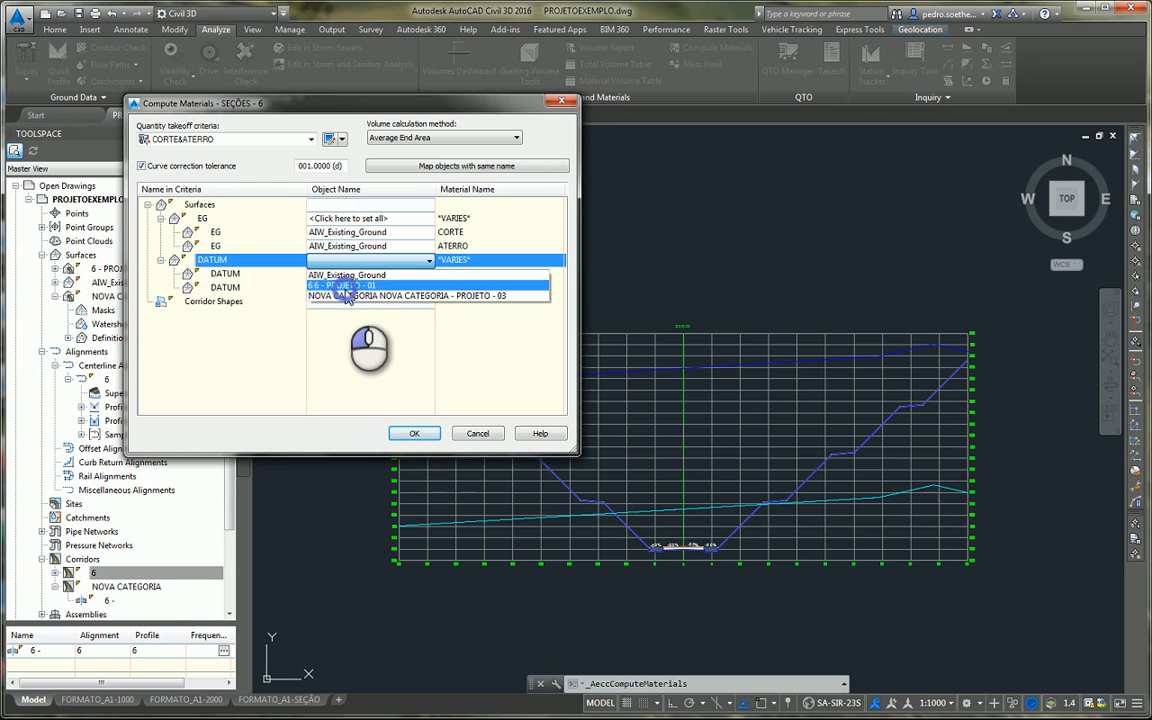
pyautogui.click(346, 287)
pyautogui.click(414, 433)
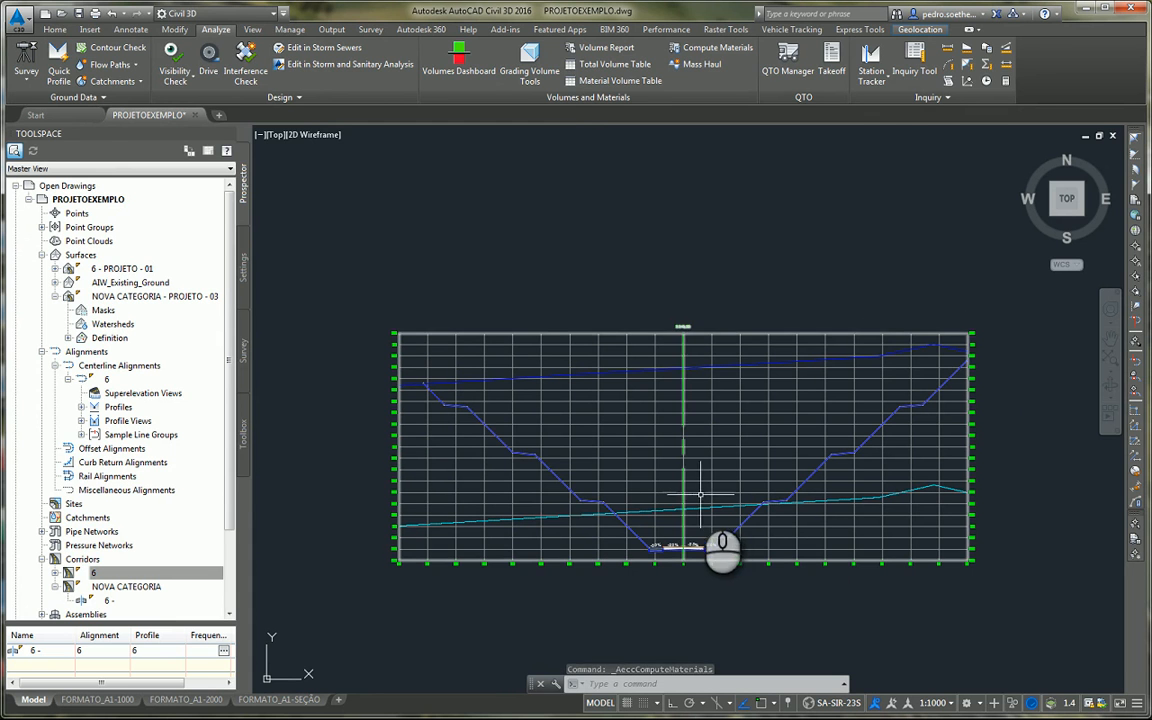
# Step: Assign the CORTE section style to the CORTE material in the section view group's properties
pyautogui.click(707, 487)
pyautogui.rightClick(707, 487)
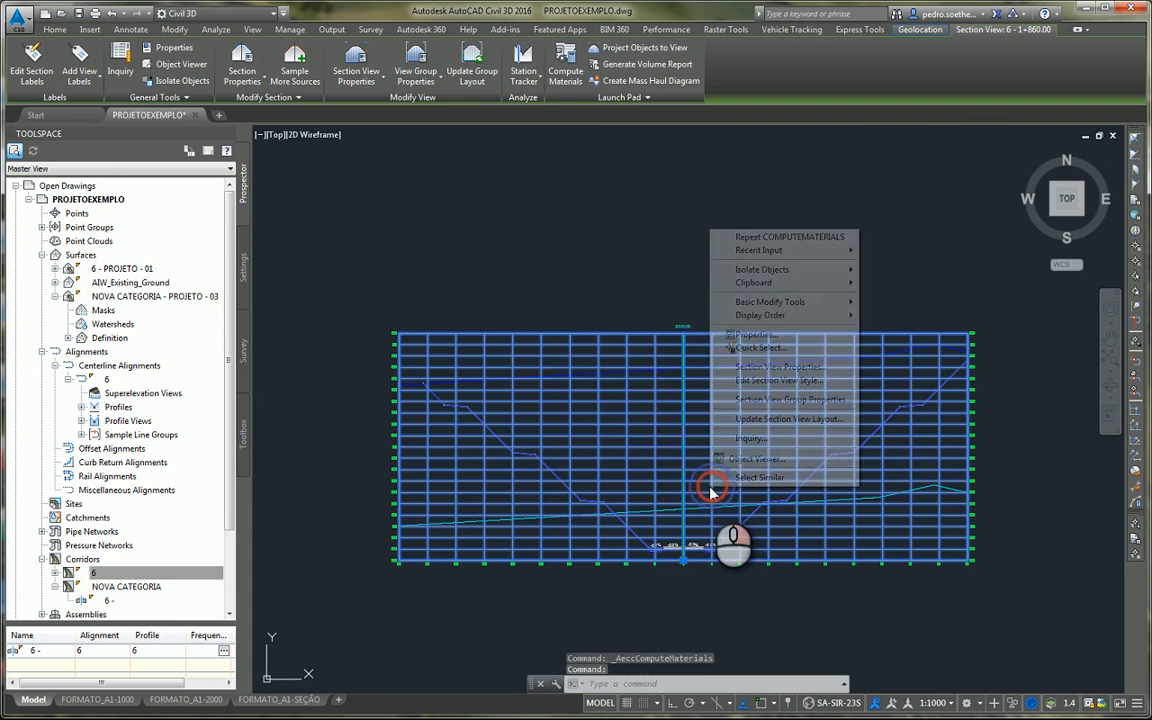
pyautogui.click(800, 400)
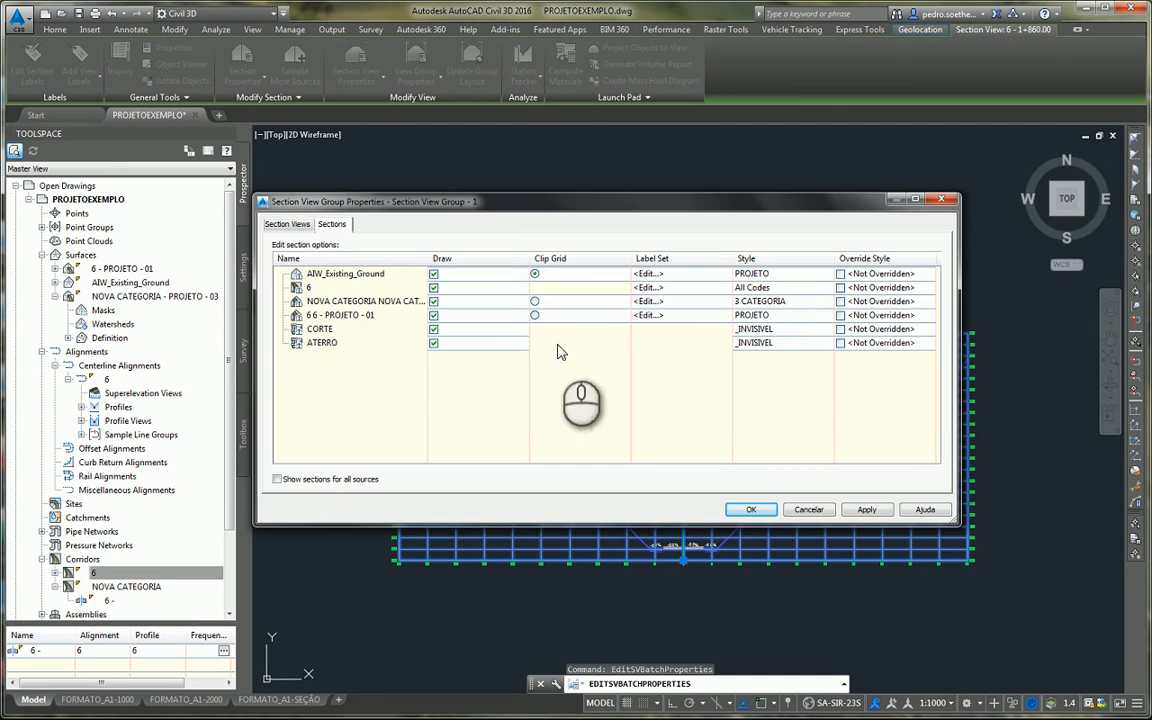
pyautogui.click(785, 332)
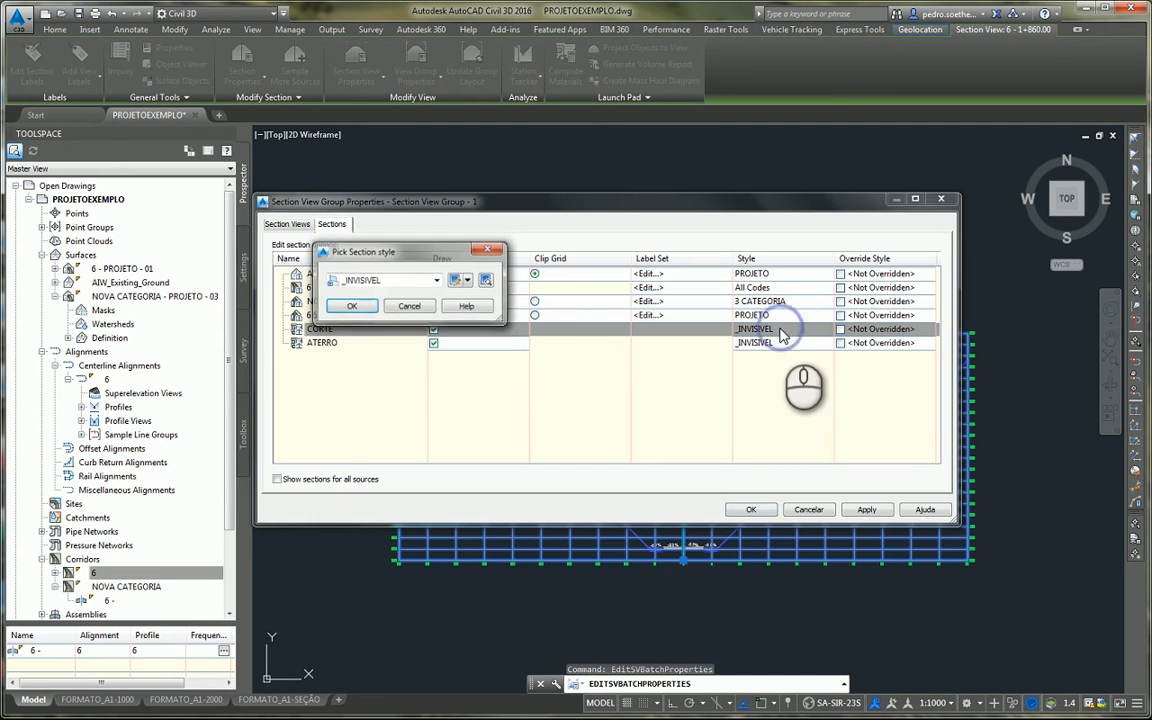
pyautogui.click(383, 281)
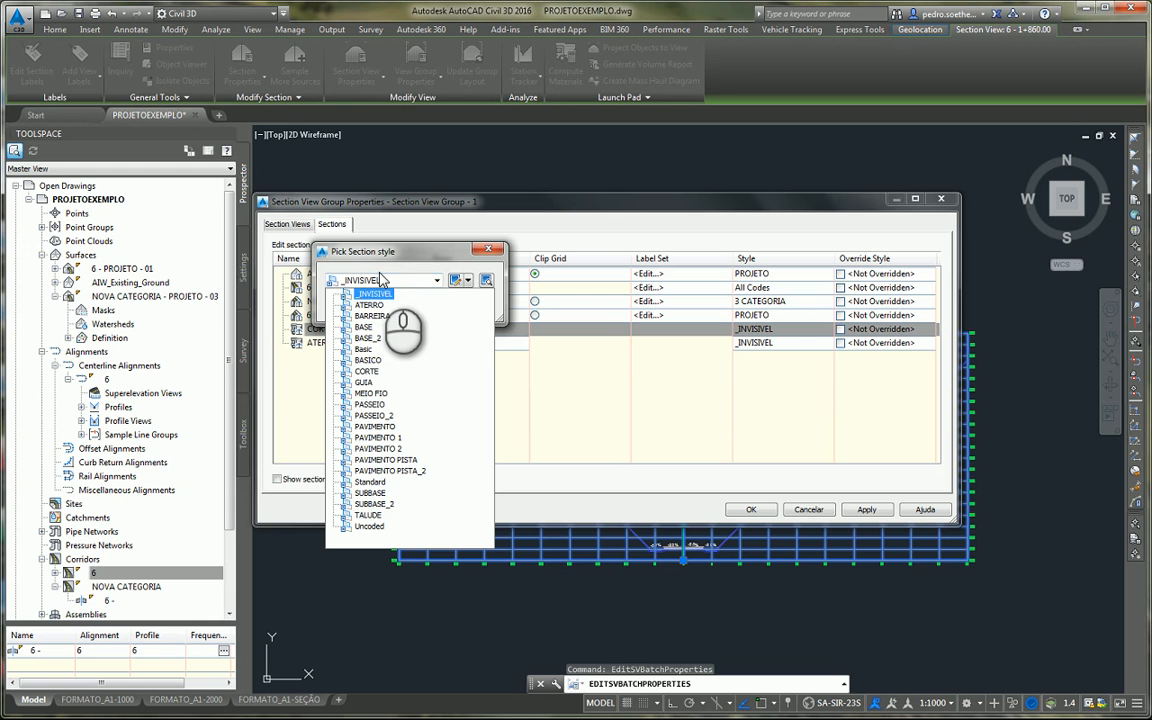
pyautogui.click(367, 371)
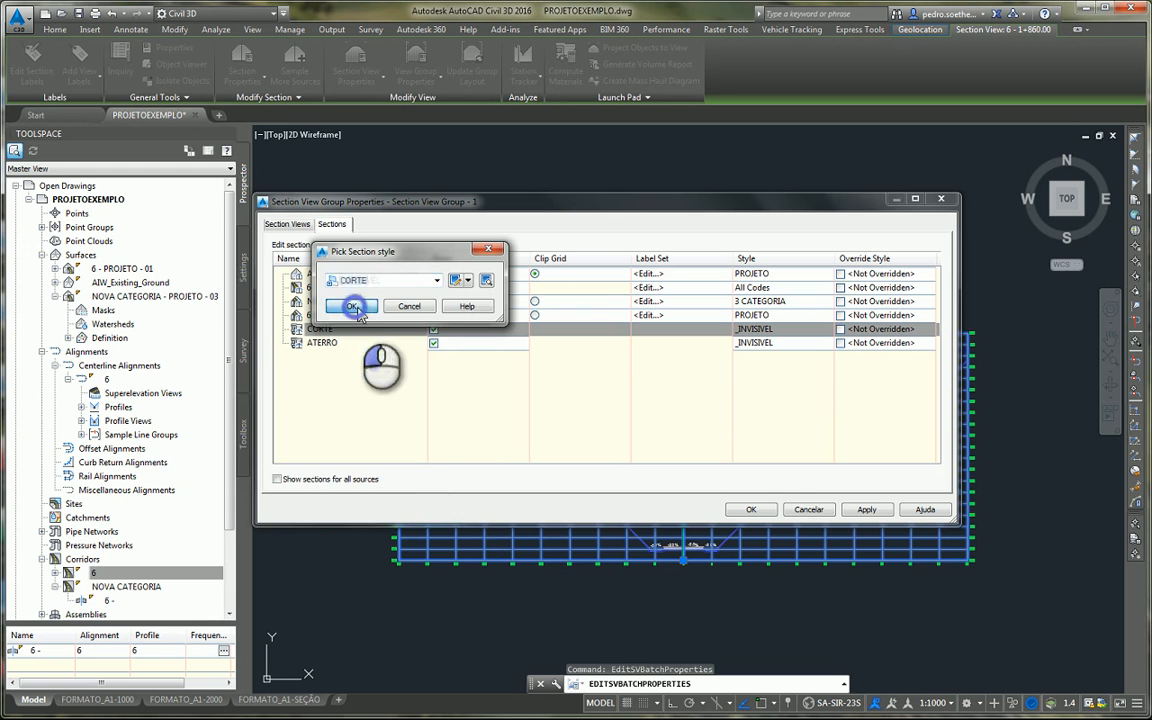
pyautogui.click(347, 303)
pyautogui.click(751, 510)
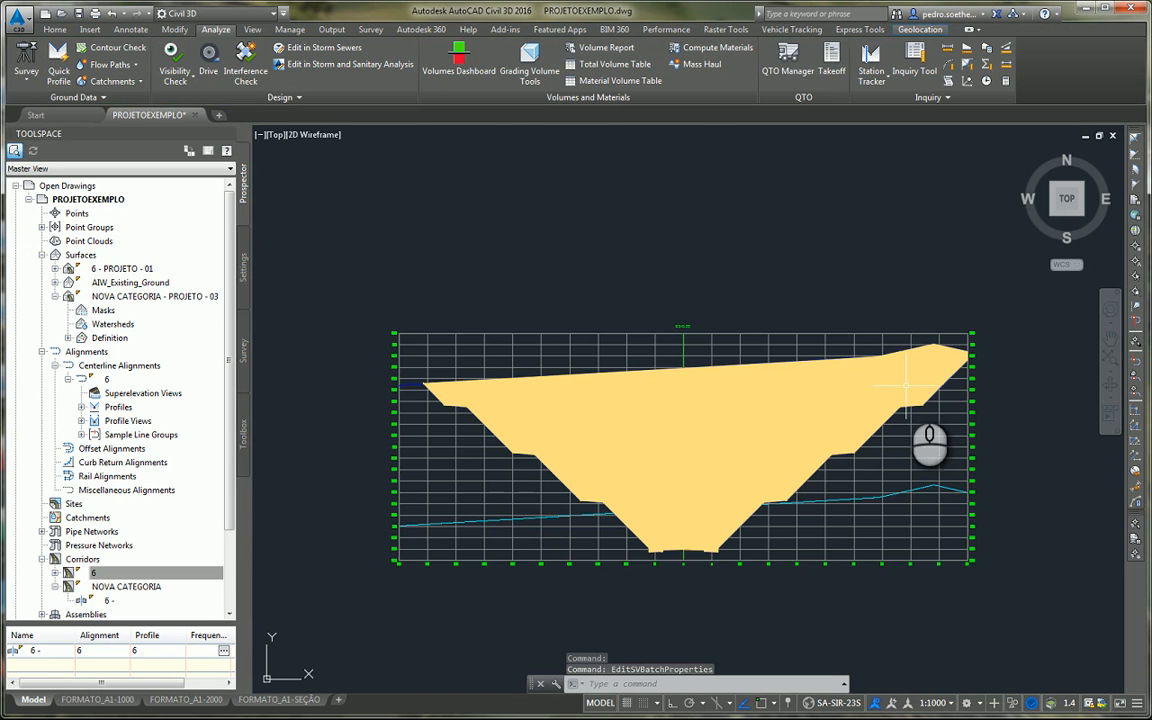
# Step: Send the filled cut material section to the back of the display order in the section view
pyautogui.click(728, 470)
pyautogui.click(713, 523)
pyautogui.press('Escape')
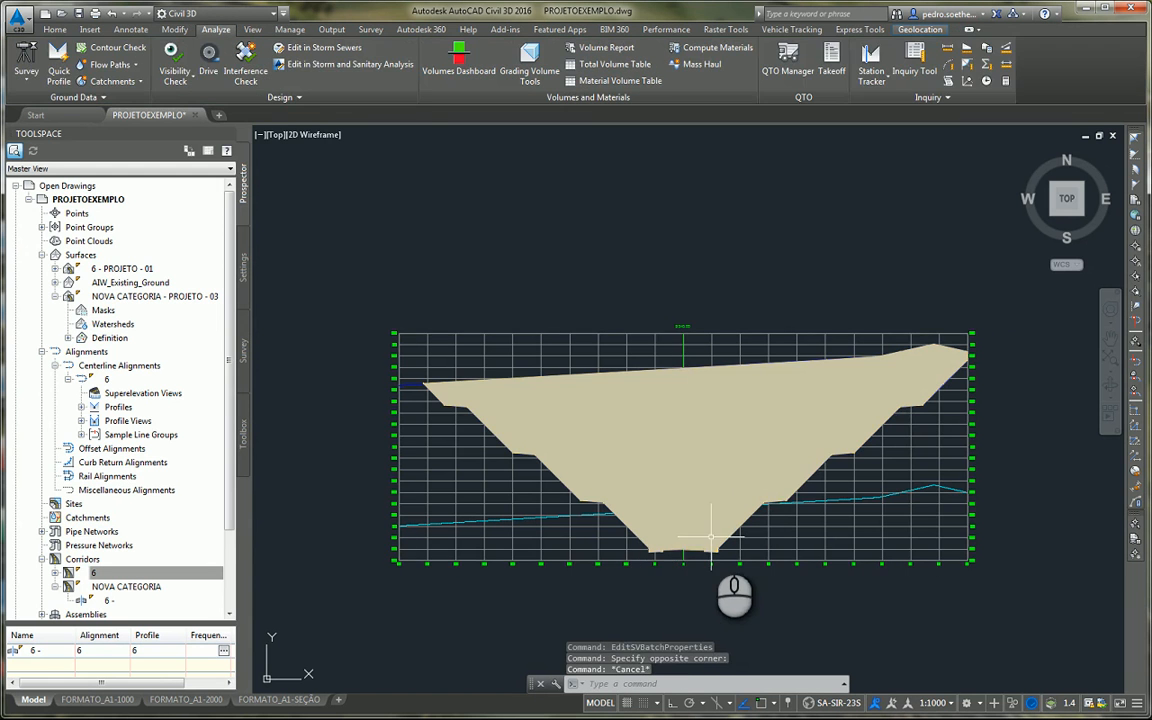
pyautogui.click(712, 535)
pyautogui.rightClick(758, 340)
pyautogui.moveTo(848, 430)
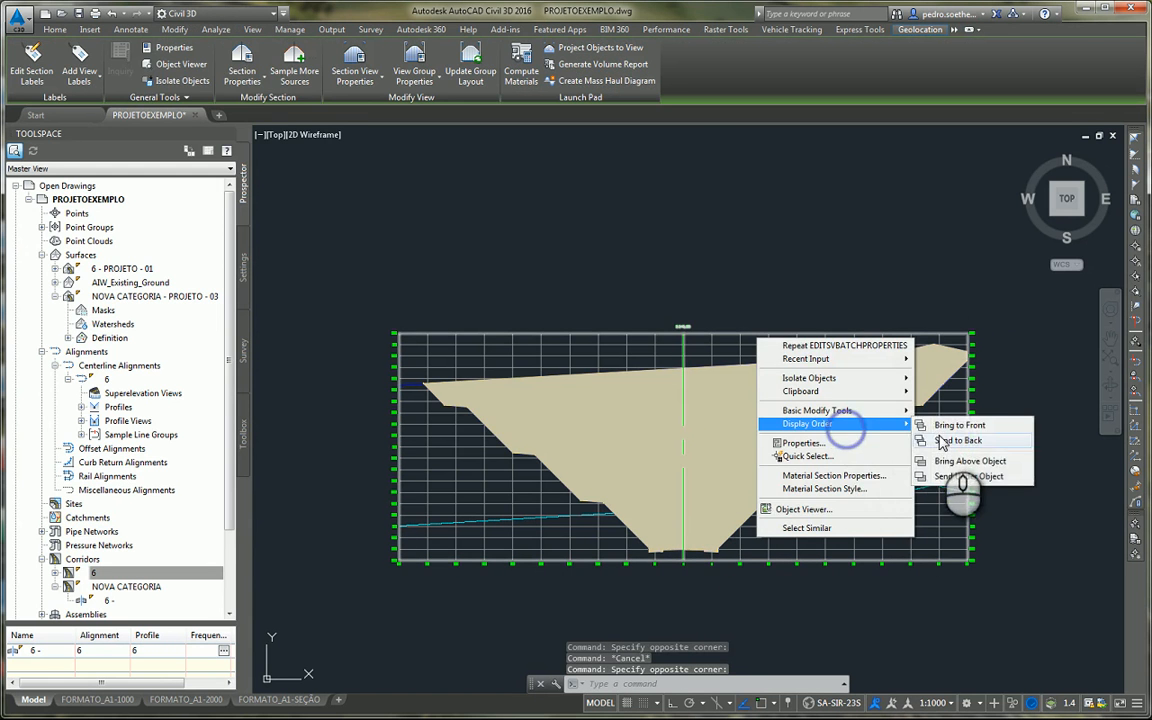
pyautogui.click(950, 448)
pyautogui.press('Escape')
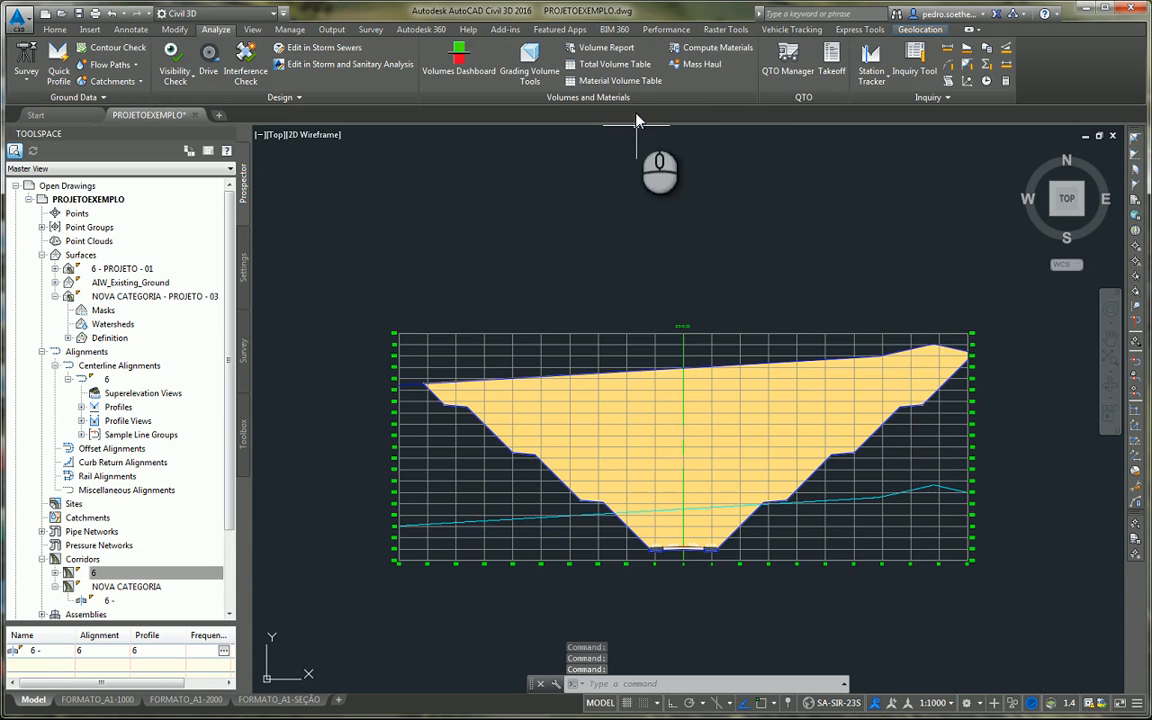
# Step: Open the material list of sample line group SEÇÕES - 6 and rename the list as 1CATEGORIA
pyautogui.click(700, 47)
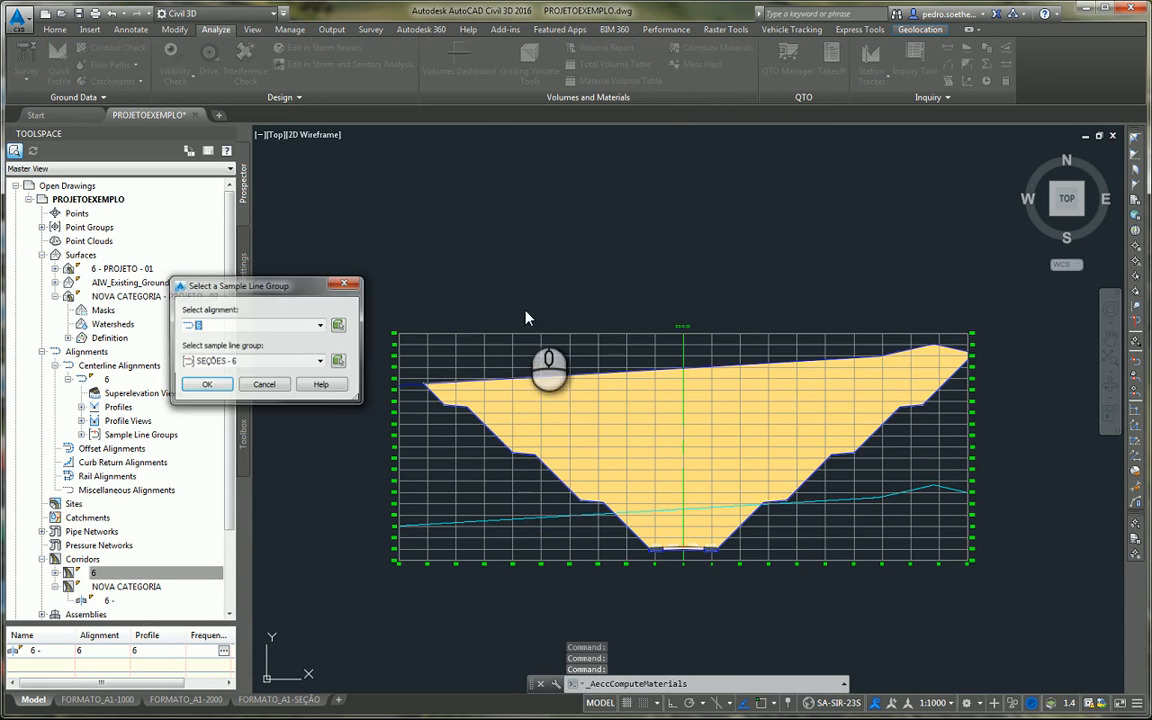
pyautogui.click(207, 384)
pyautogui.moveTo(428, 213); pyautogui.dragTo(203, 32)
pyautogui.click(53, 130)
pyautogui.click(66, 143)
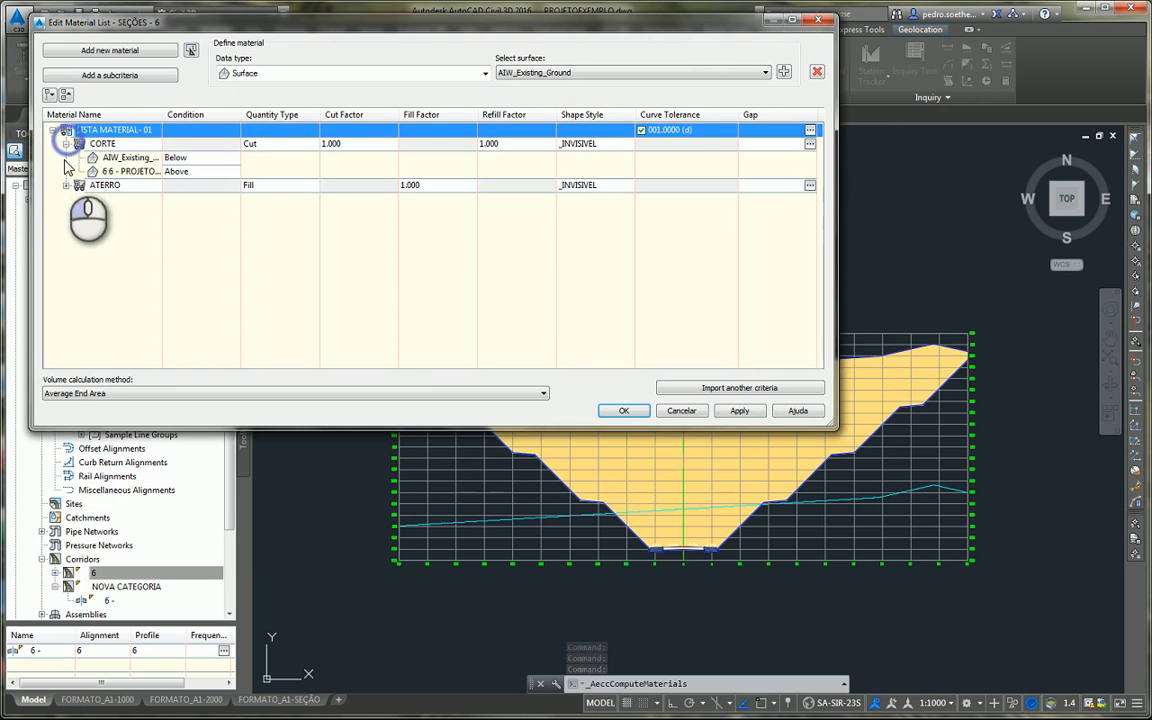
pyautogui.click(125, 130)
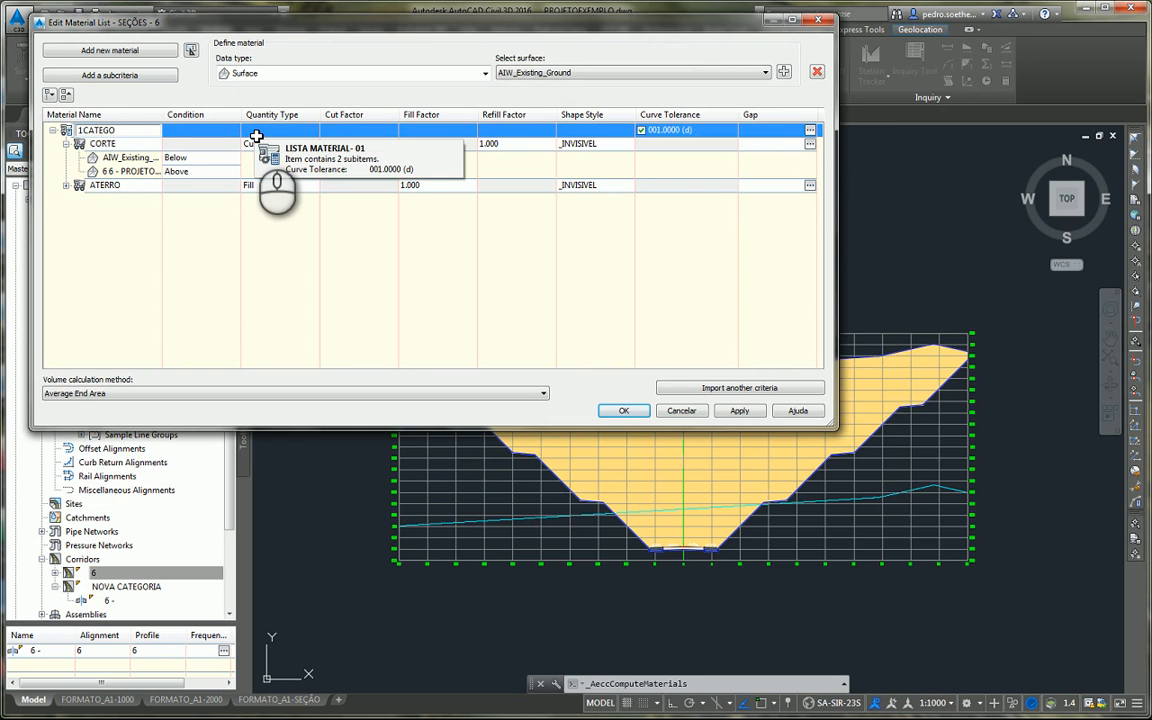
# Step: Add the surface NOVA CATEGORIA - PROJETO - 03 to the CORTE material of the 1CATEGORIA list and recompute the materials
pyautogui.click(126, 172)
pyautogui.rightClick(126, 172)
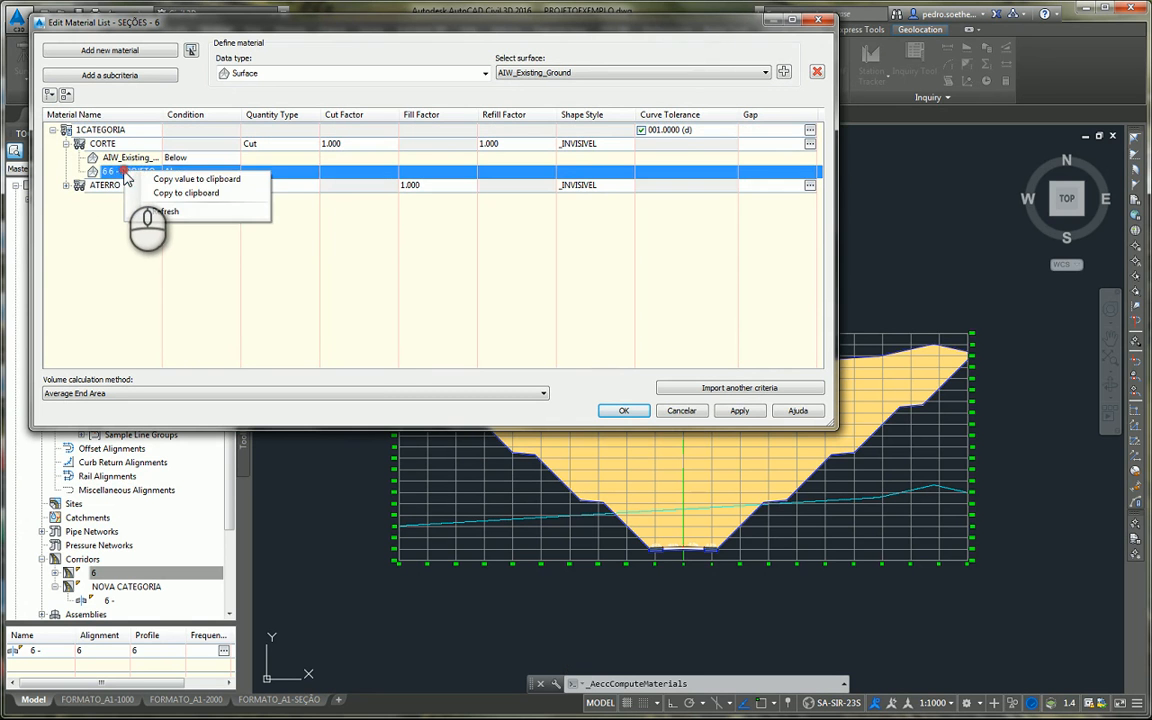
pyautogui.click(118, 157)
pyautogui.click(104, 143)
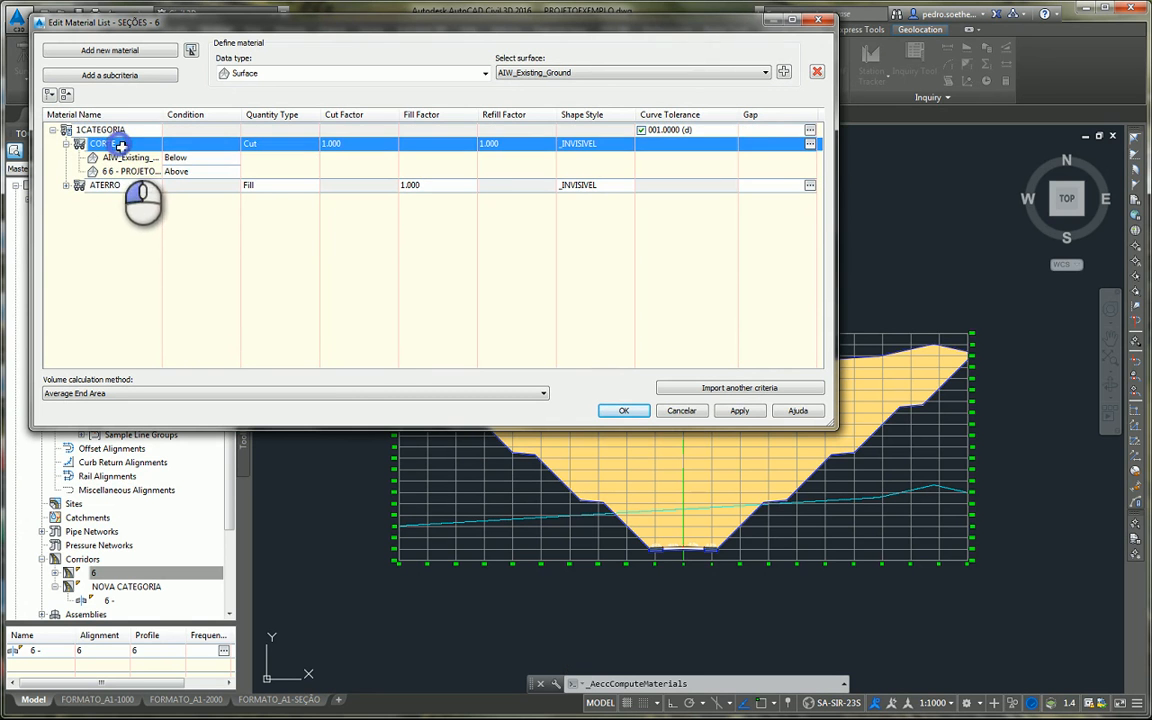
pyautogui.click(566, 73)
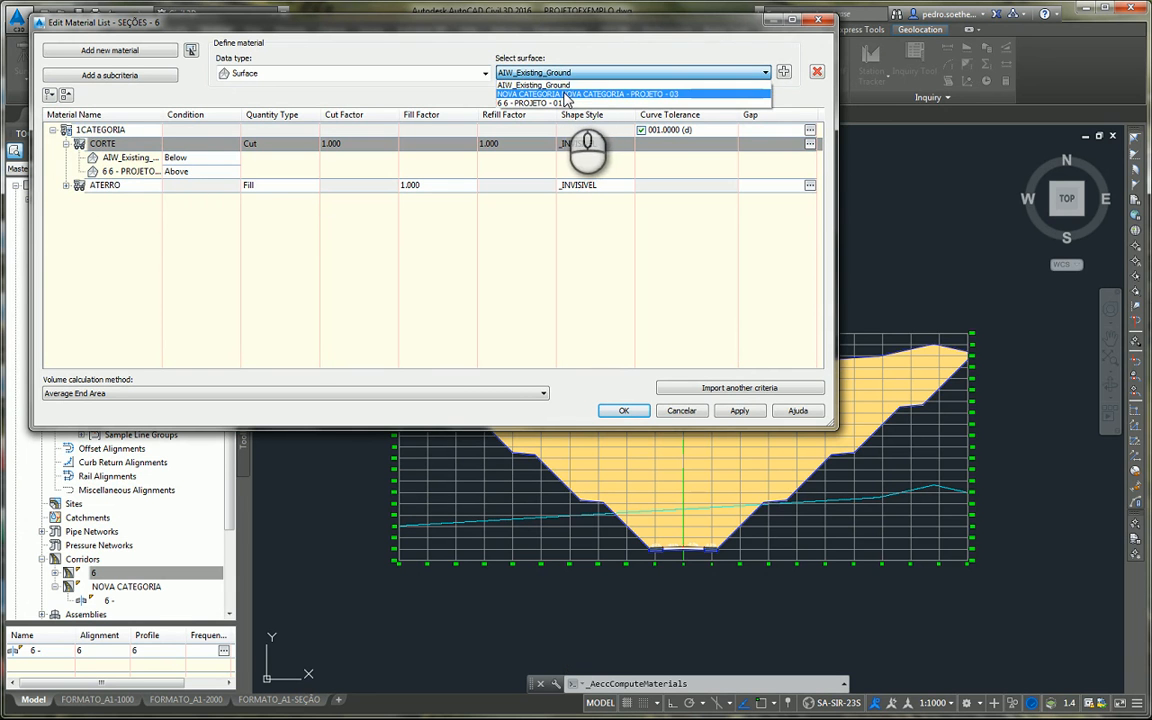
pyautogui.click(566, 94)
pyautogui.click(784, 73)
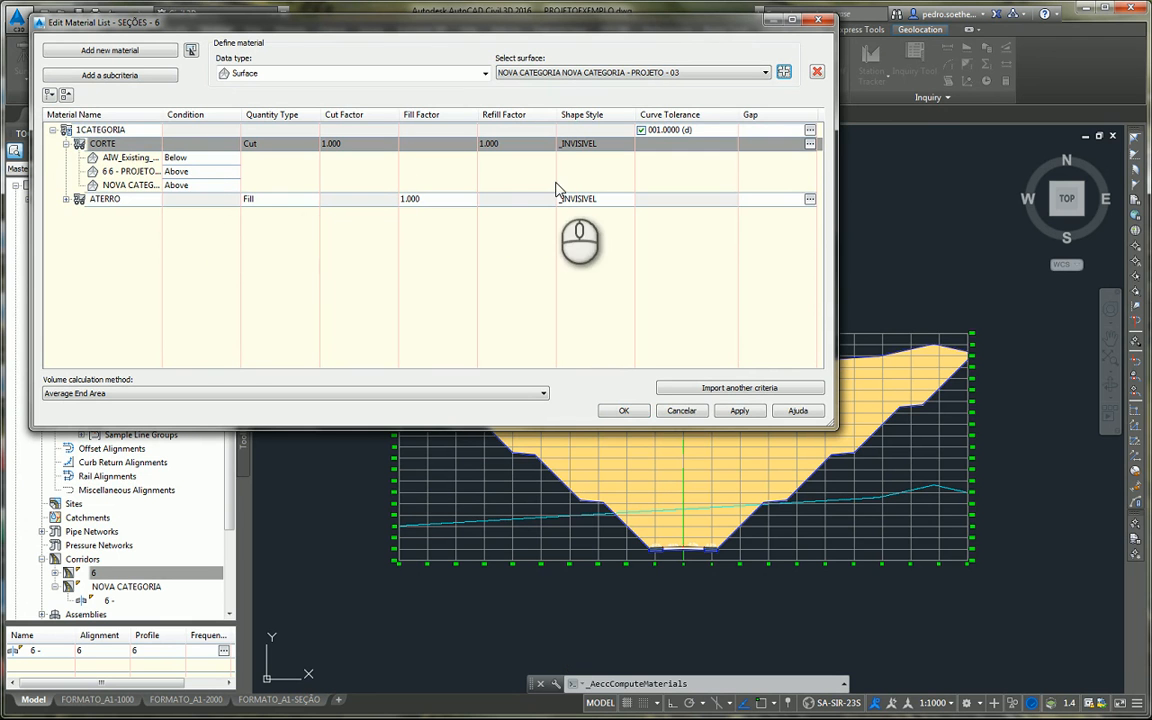
pyautogui.click(623, 411)
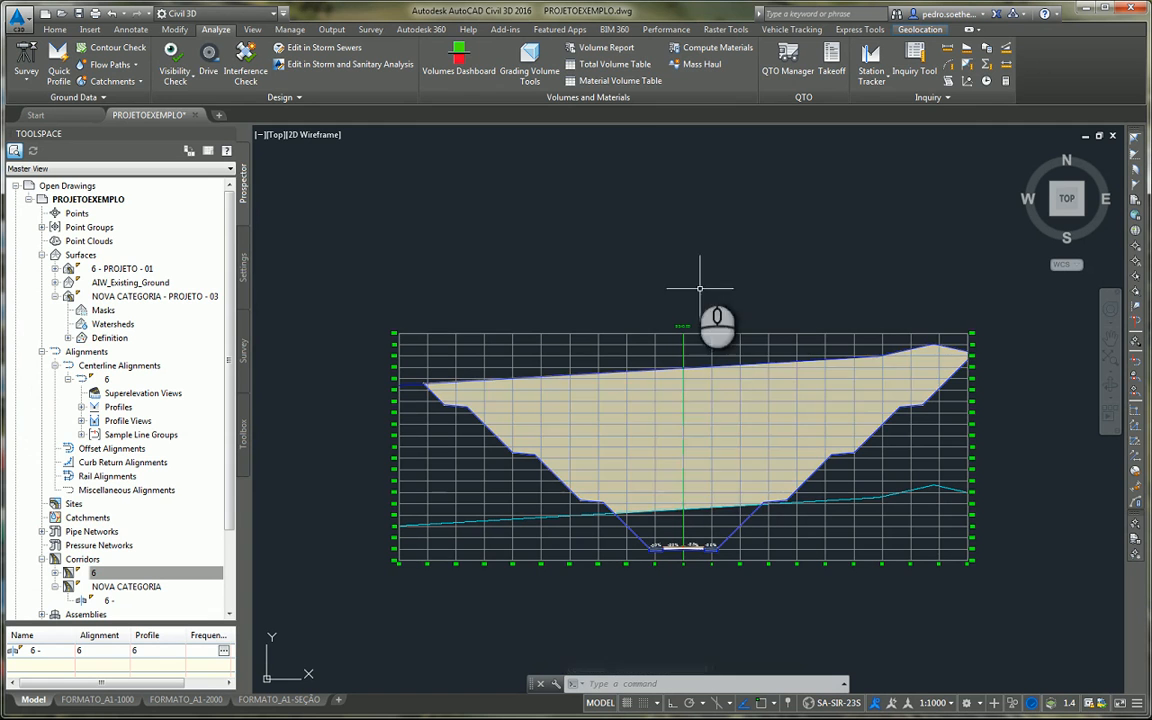
# Step: Import the CORTE&ATERRO quantity takeoff criteria into the material lists of sample line group SEÇÕES - 6
pyautogui.click(688, 48)
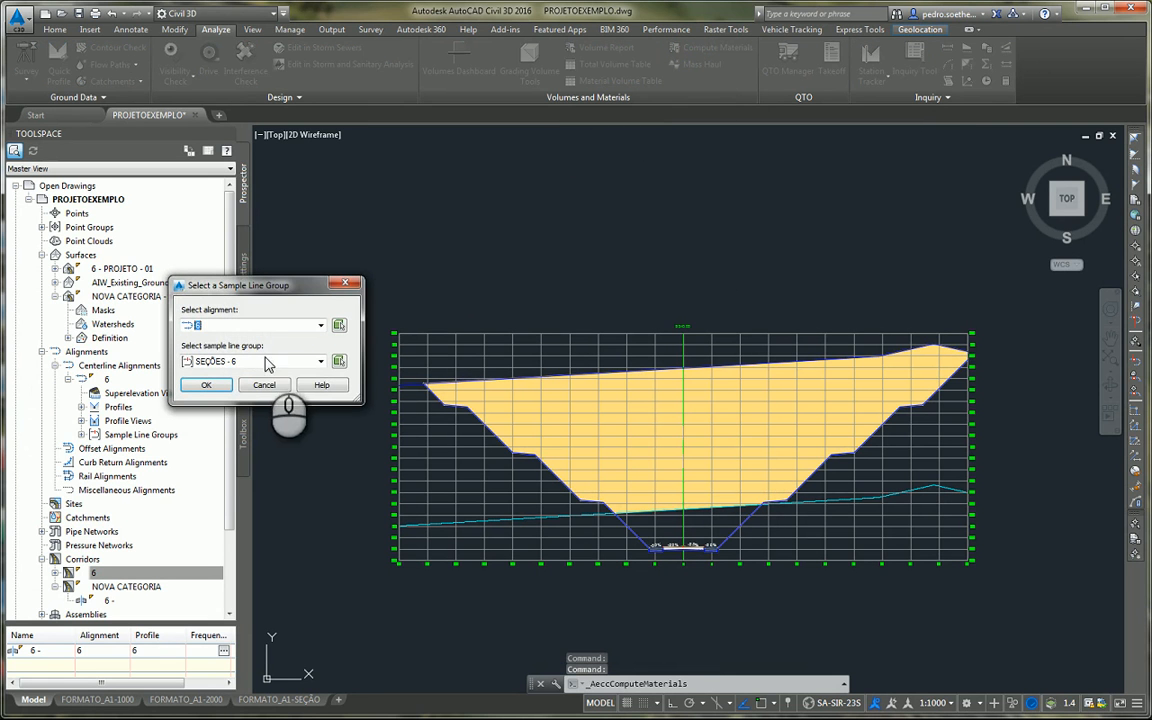
pyautogui.click(206, 385)
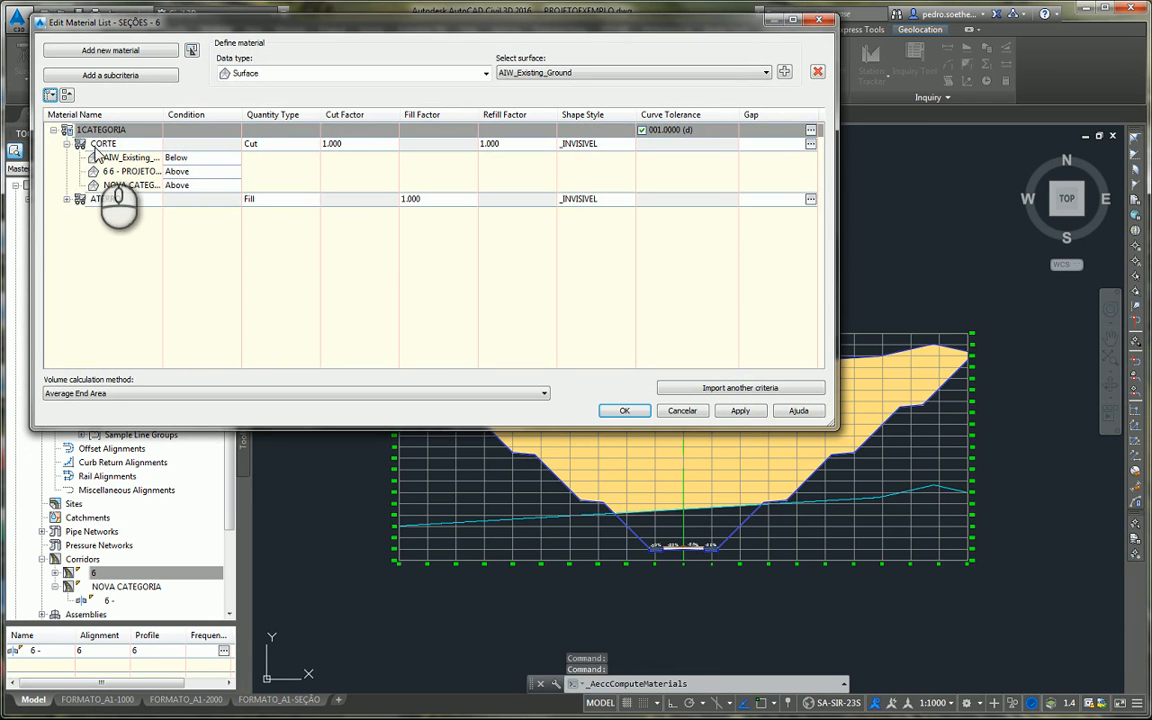
pyautogui.click(66, 144)
pyautogui.click(66, 144)
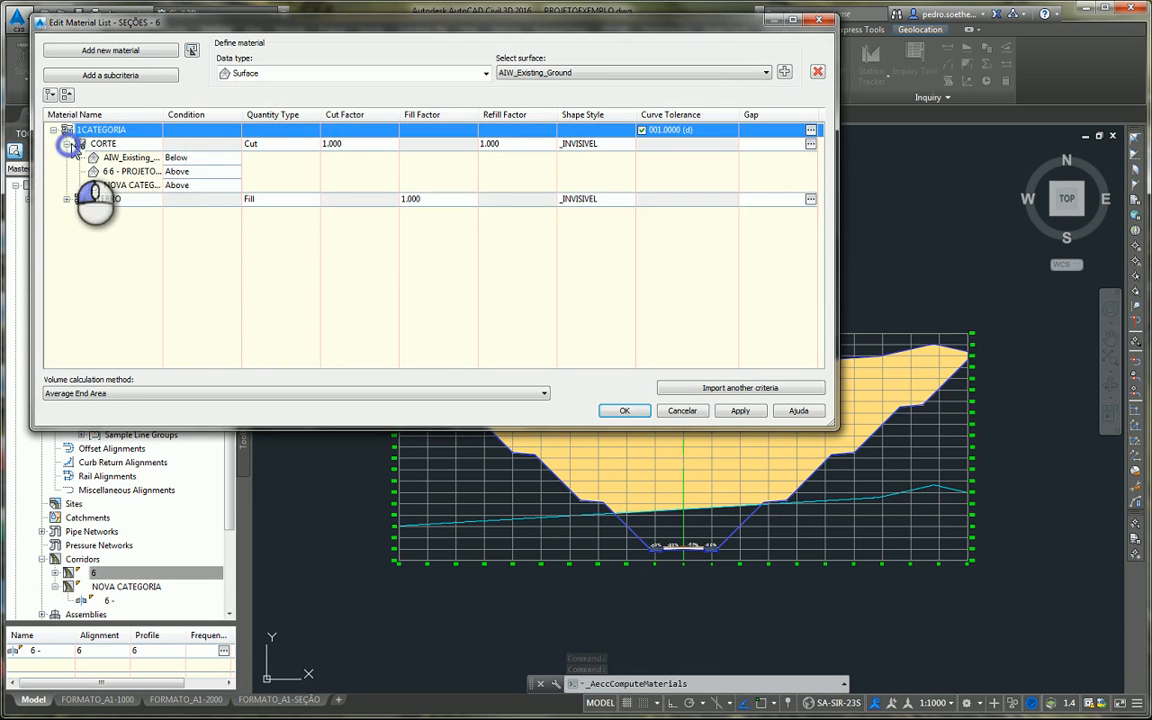
pyautogui.click(66, 144)
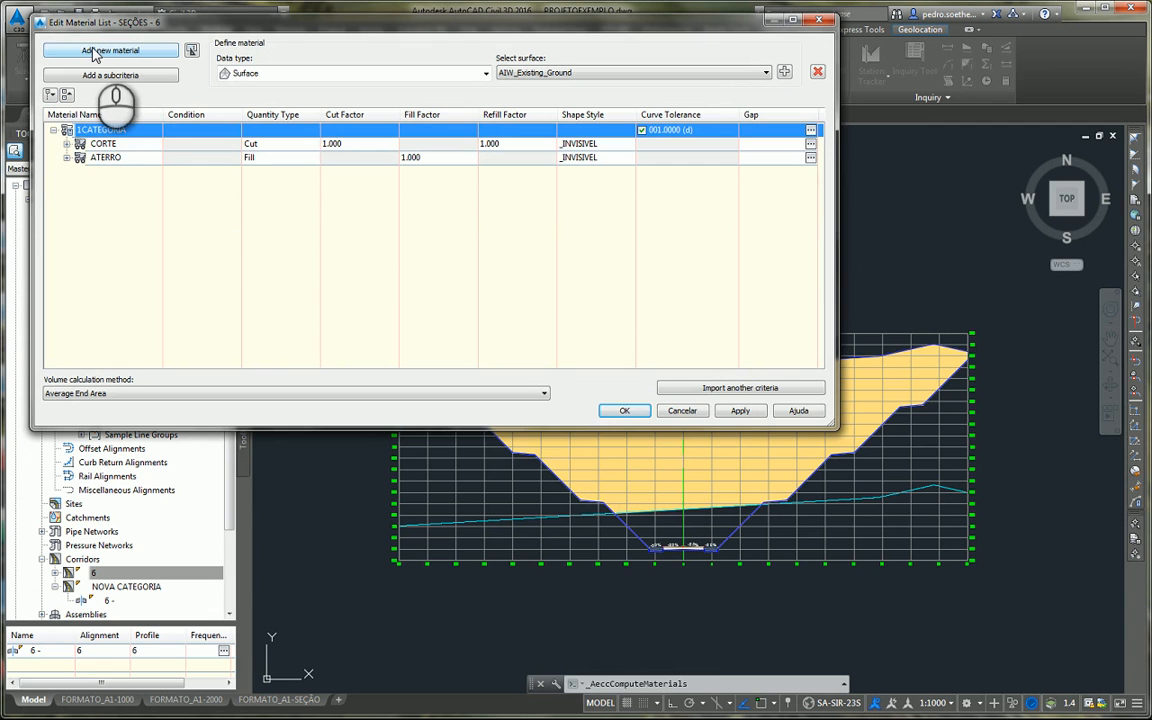
pyautogui.click(735, 388)
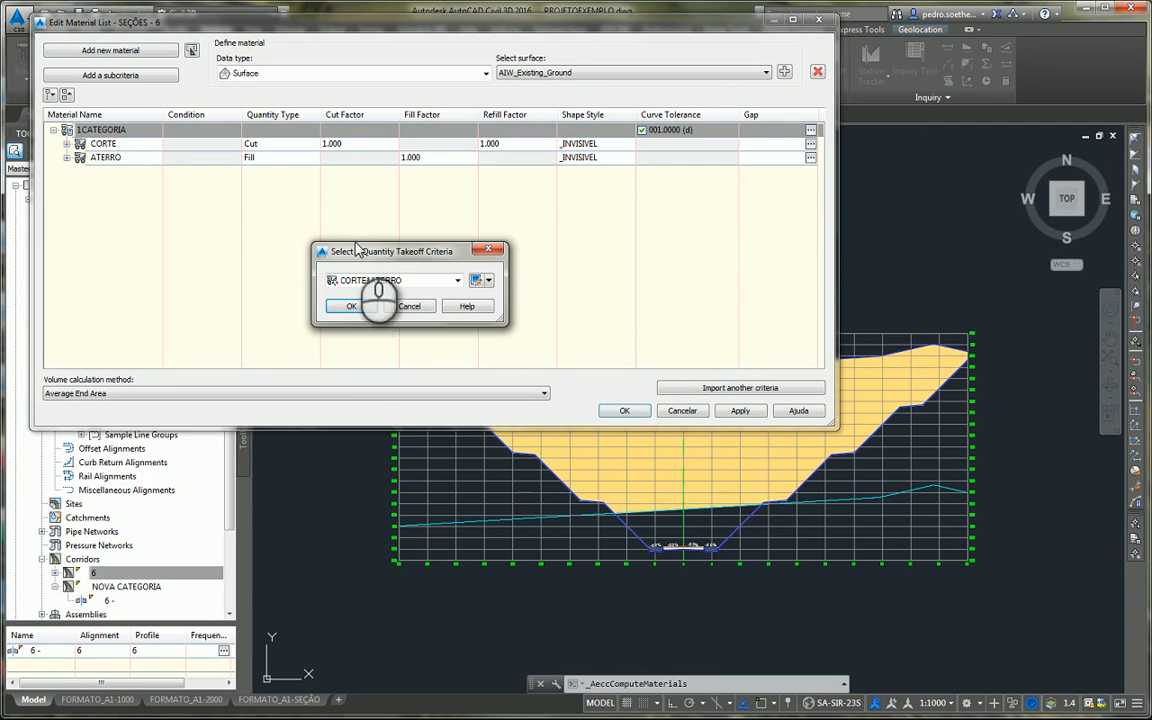
pyautogui.click(349, 307)
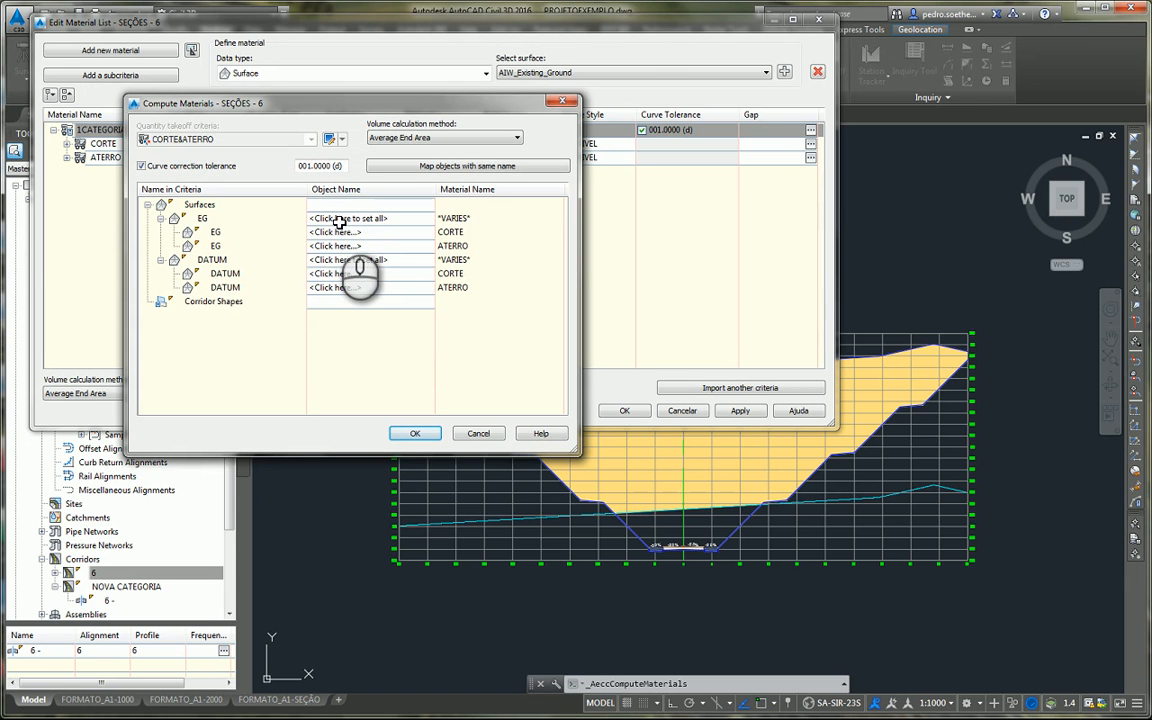
# Step: Map the imported criteria's EG surface to NOVA CATEGORIA - PROJETO - 03 and DATUM to 6 - PROJETO - 01
pyautogui.click(340, 219)
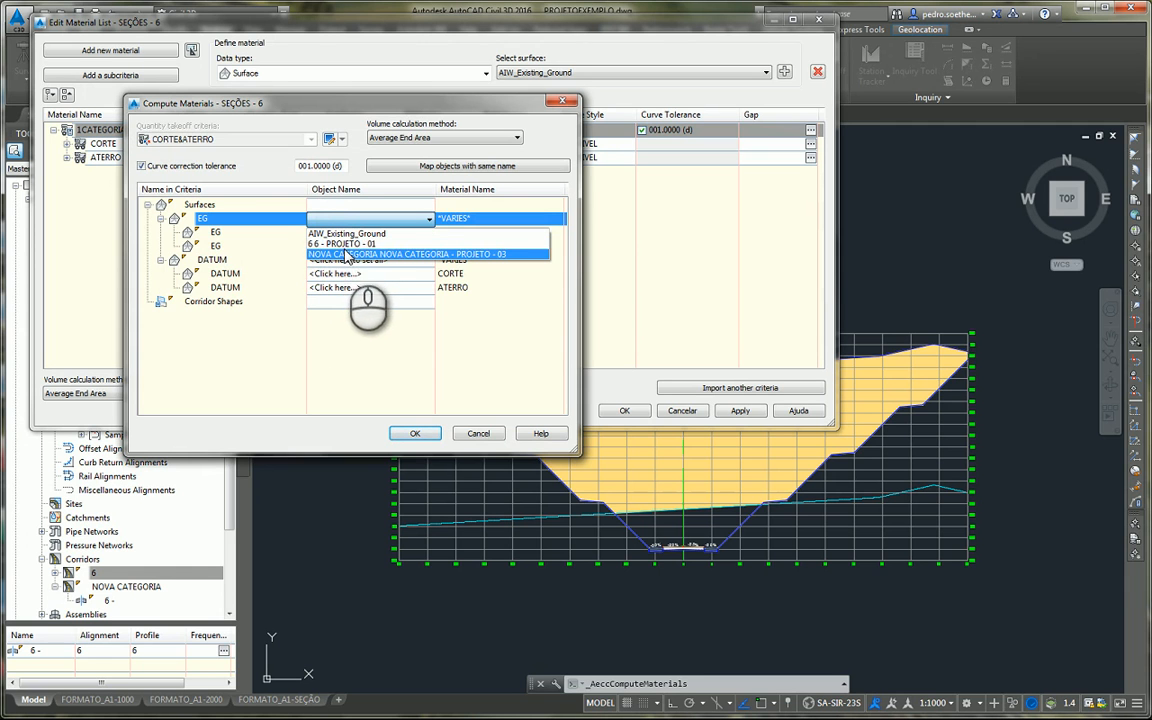
pyautogui.click(348, 256)
pyautogui.click(342, 259)
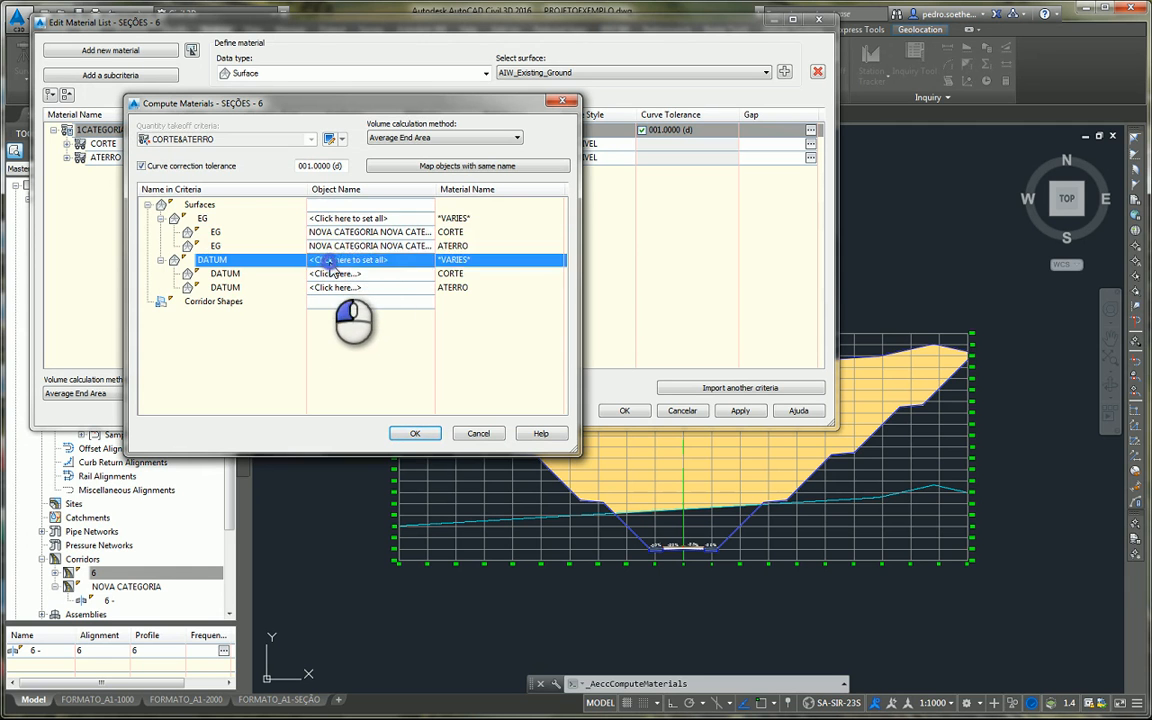
pyautogui.click(328, 288)
pyautogui.click(414, 433)
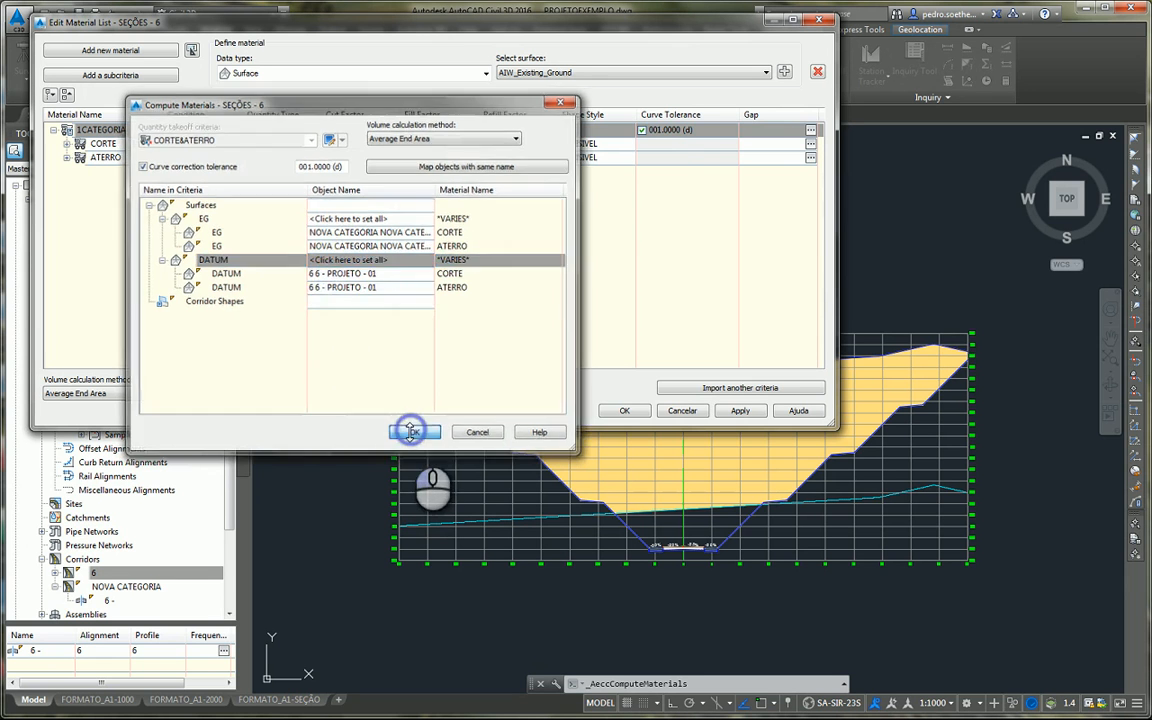
# Step: Delete the ATERRO material from the newly imported list and rename that list as 3CATEGORIA
pyautogui.click(54, 143)
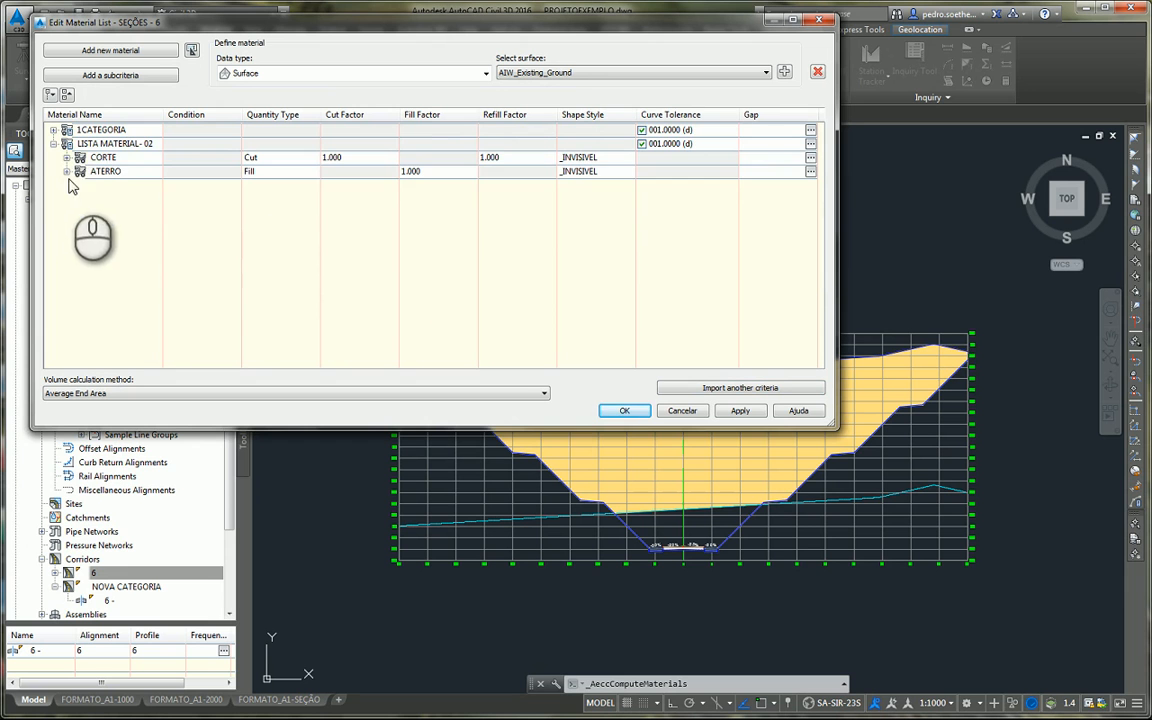
pyautogui.rightClick(99, 172)
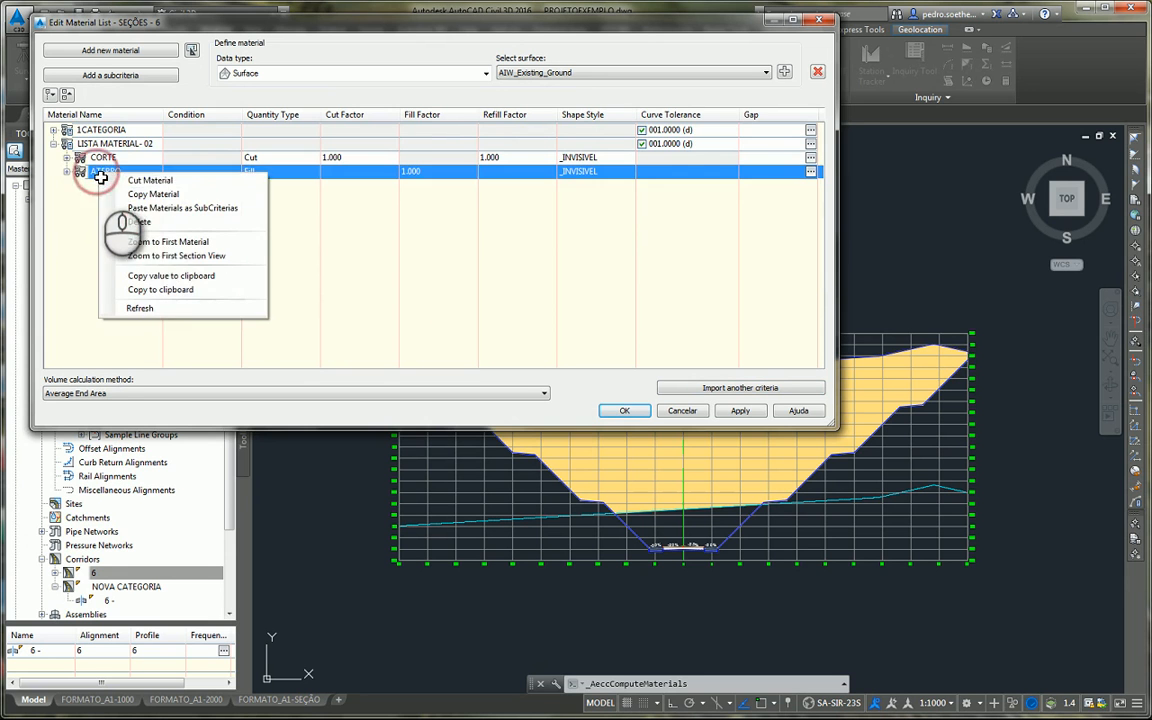
pyautogui.click(148, 223)
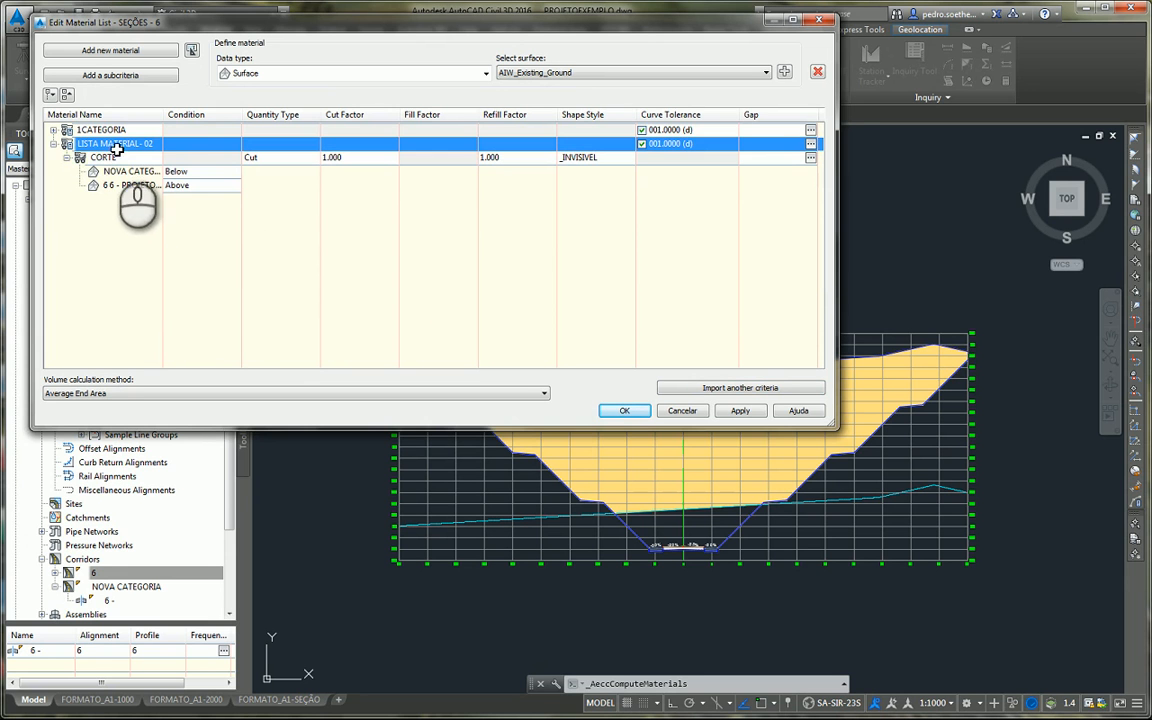
pyautogui.click(105, 143)
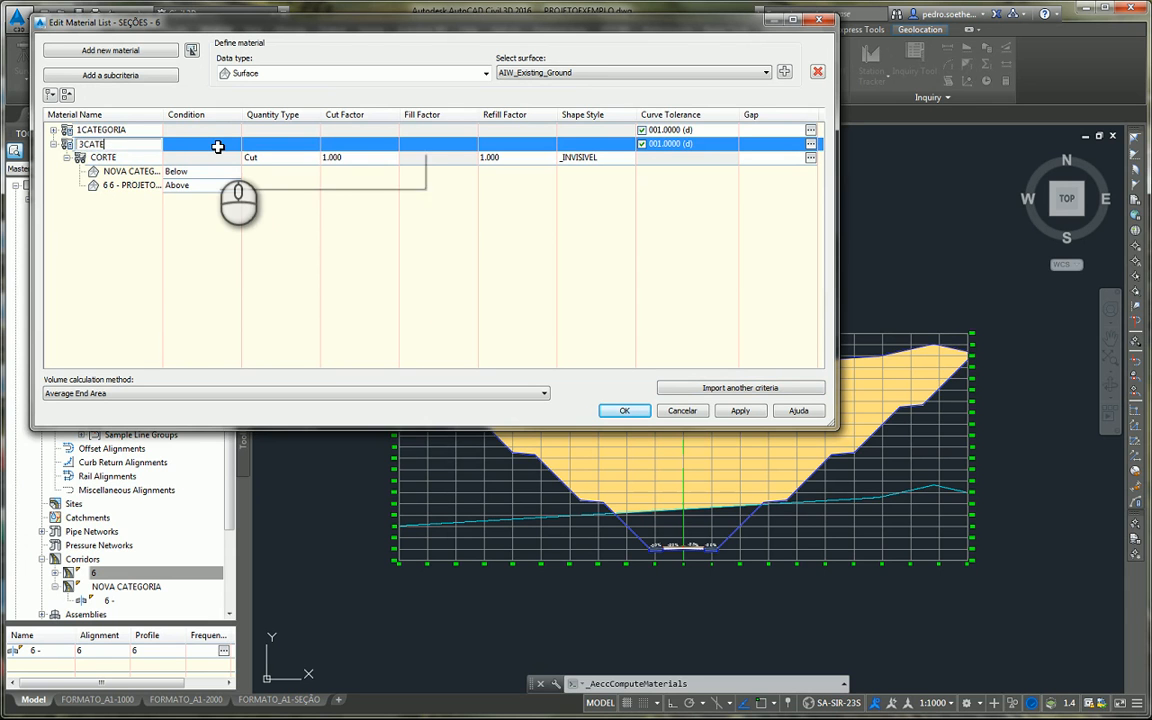
pyautogui.write('GORIA')
pyautogui.press('Return')
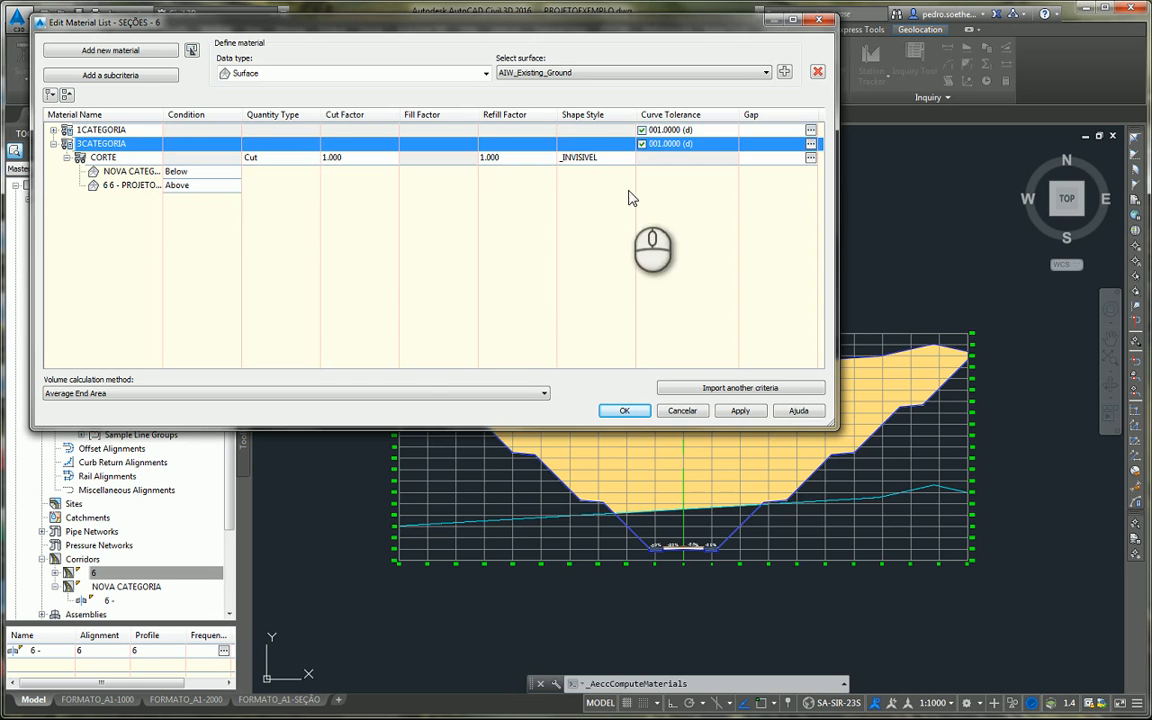
# Step: Assign the BASE section style to the CORTE material of the 3CATEGORIA list and recompute the materials
pyautogui.click(578, 157)
pyautogui.click(392, 281)
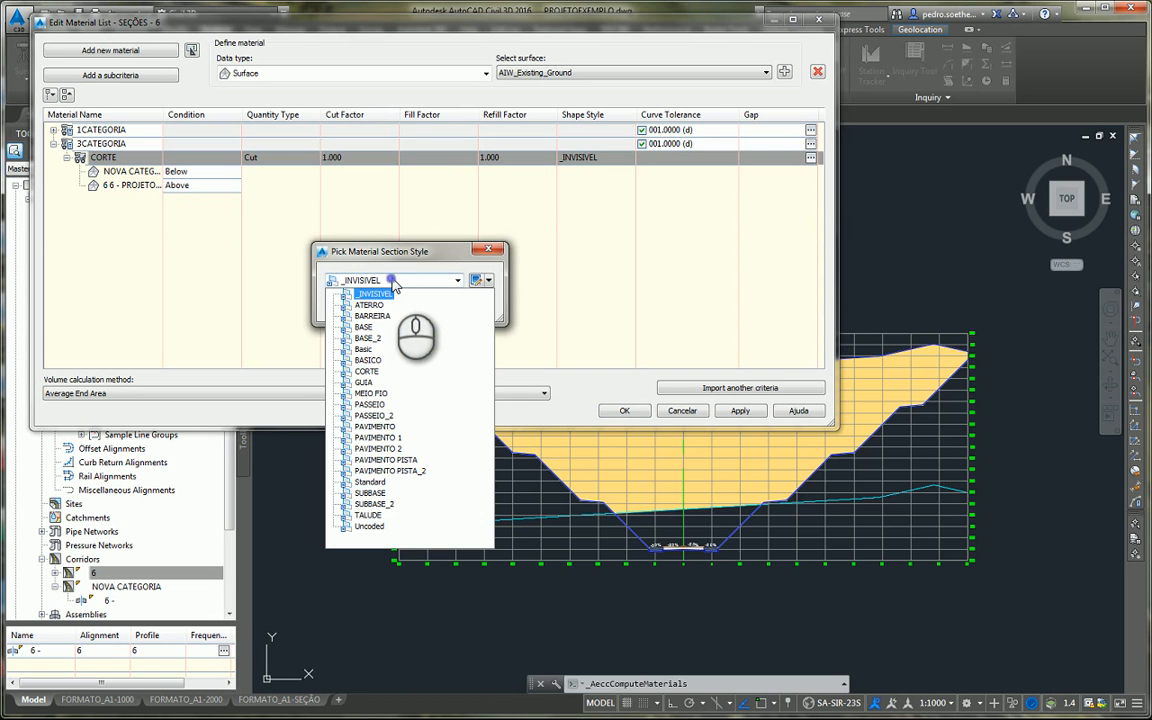
pyautogui.click(365, 328)
pyautogui.click(370, 305)
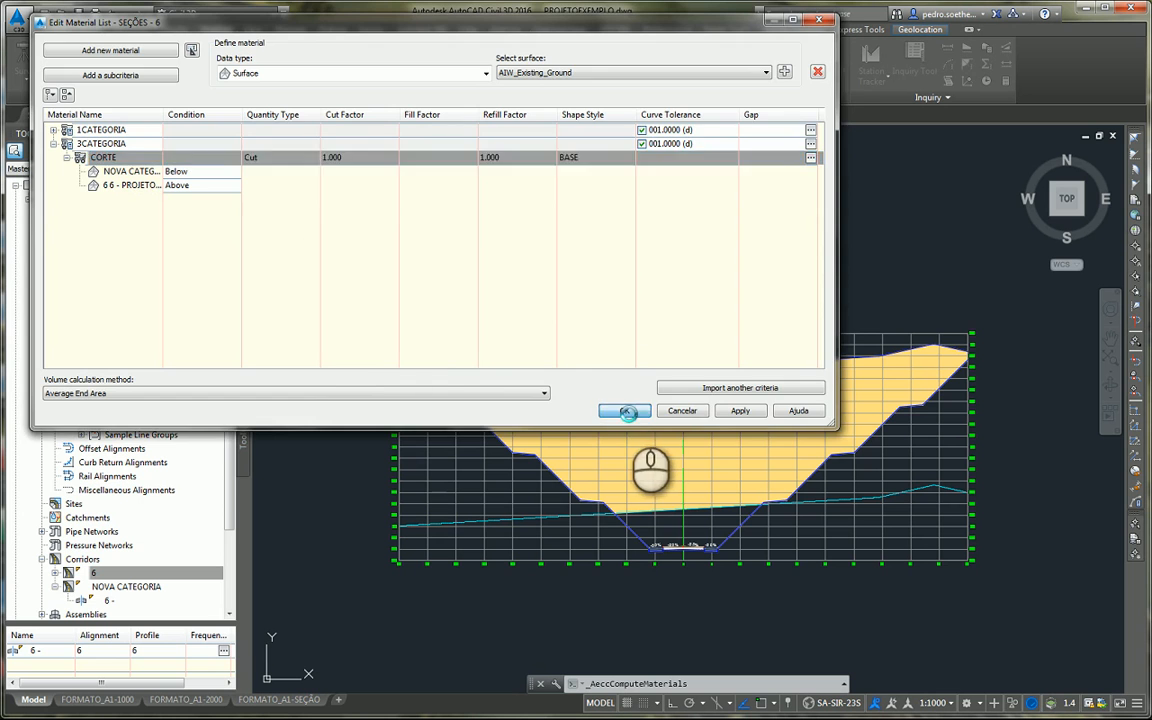
pyautogui.click(624, 410)
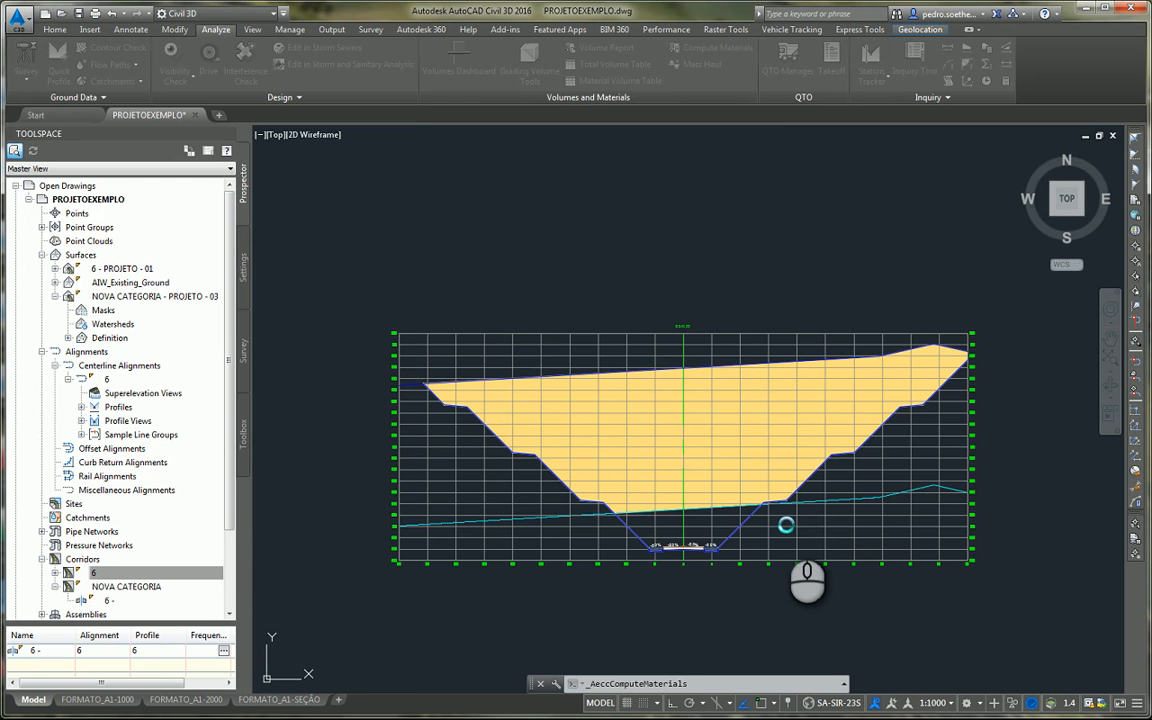
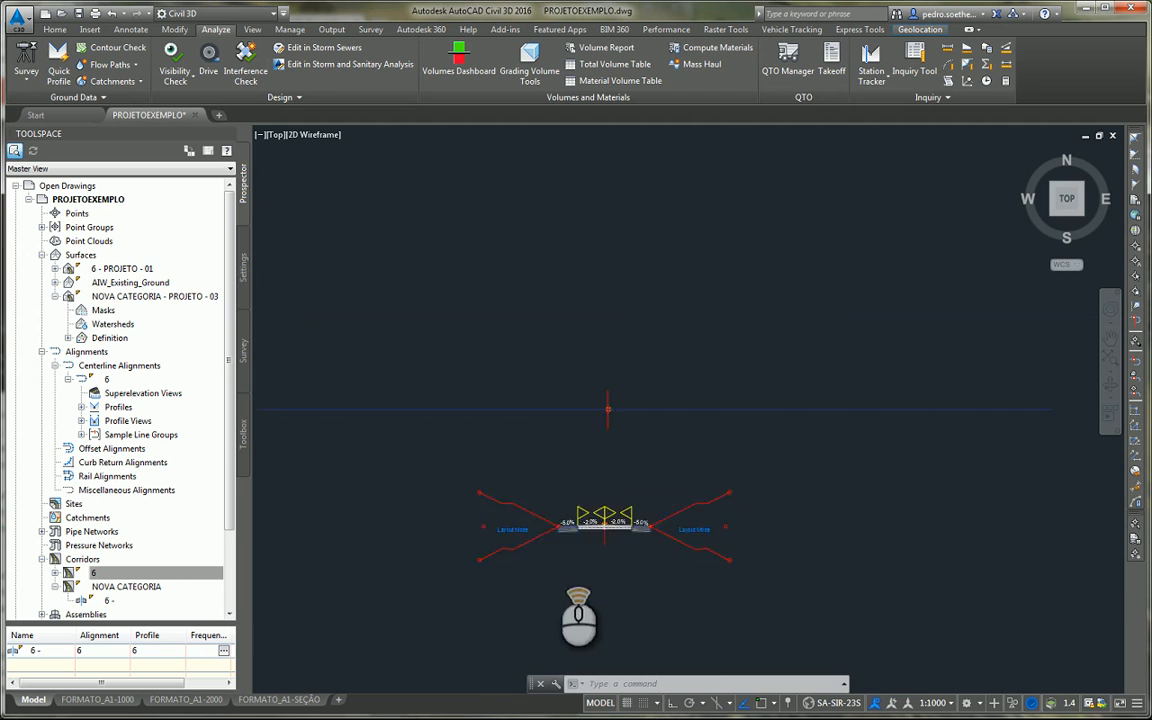
# Step: Create an assembly named VARIACATEGORIA with type Other and place it above the existing assemblies
pyautogui.scroll(5, 606, 533)
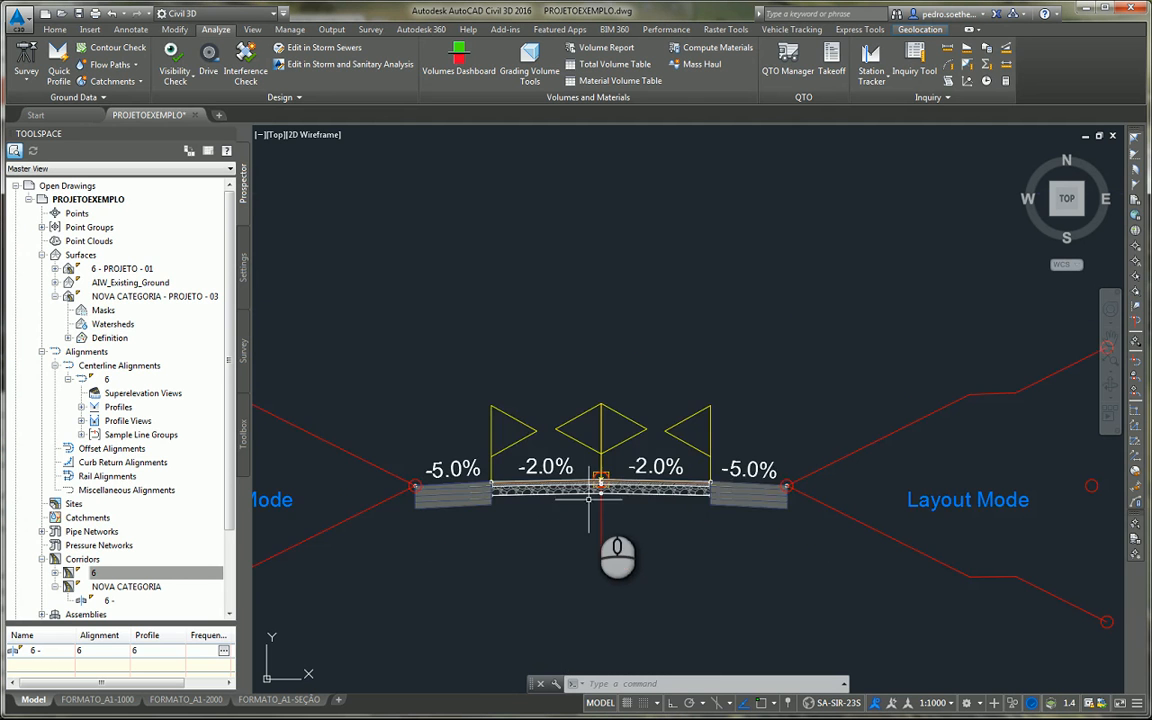
pyautogui.scroll(-4, 589, 499)
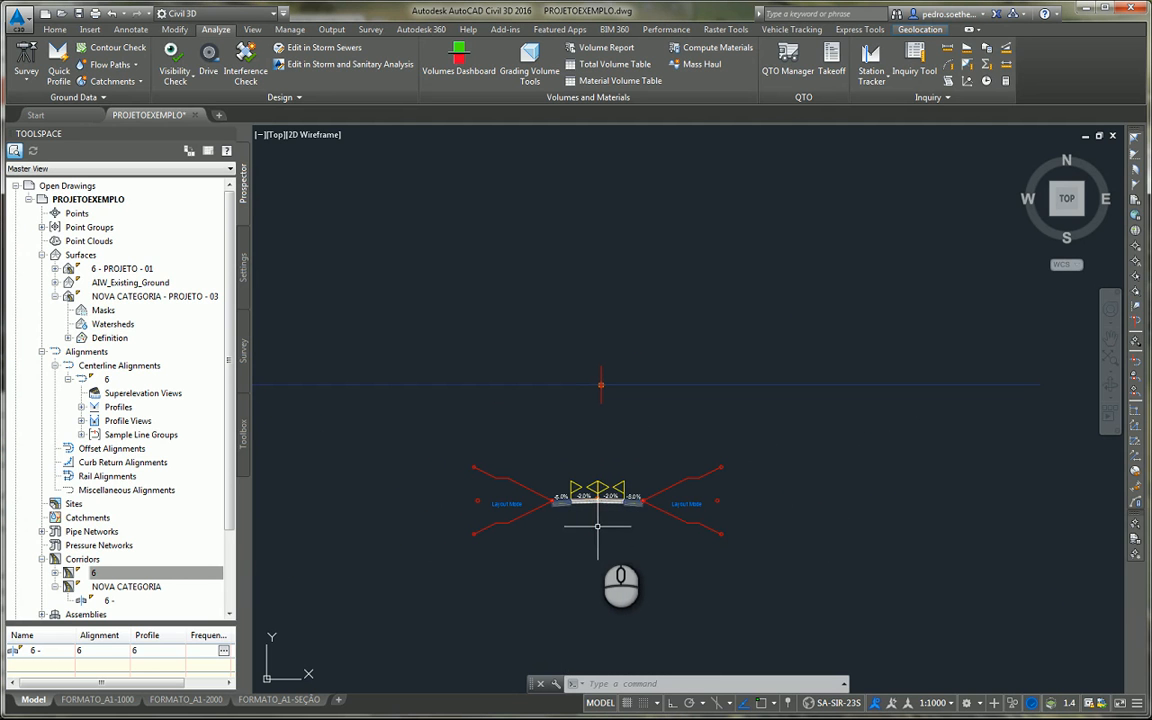
pyautogui.scroll(-4, 599, 488)
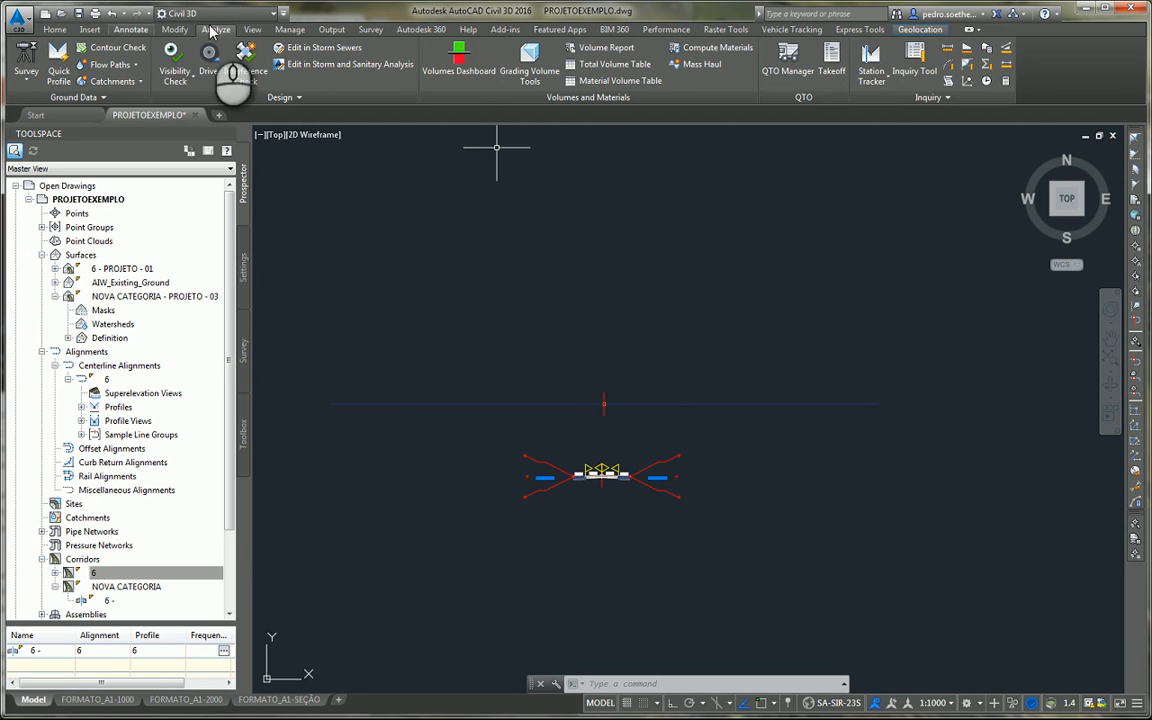
pyautogui.click(55, 30)
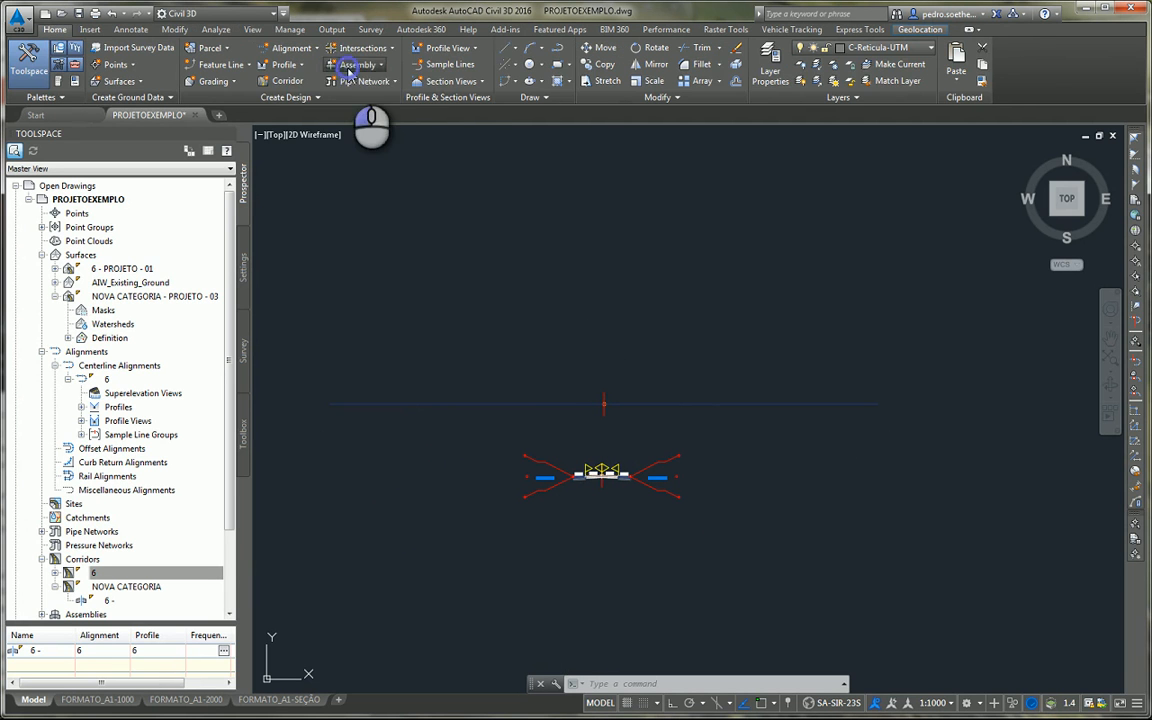
pyautogui.click(357, 64)
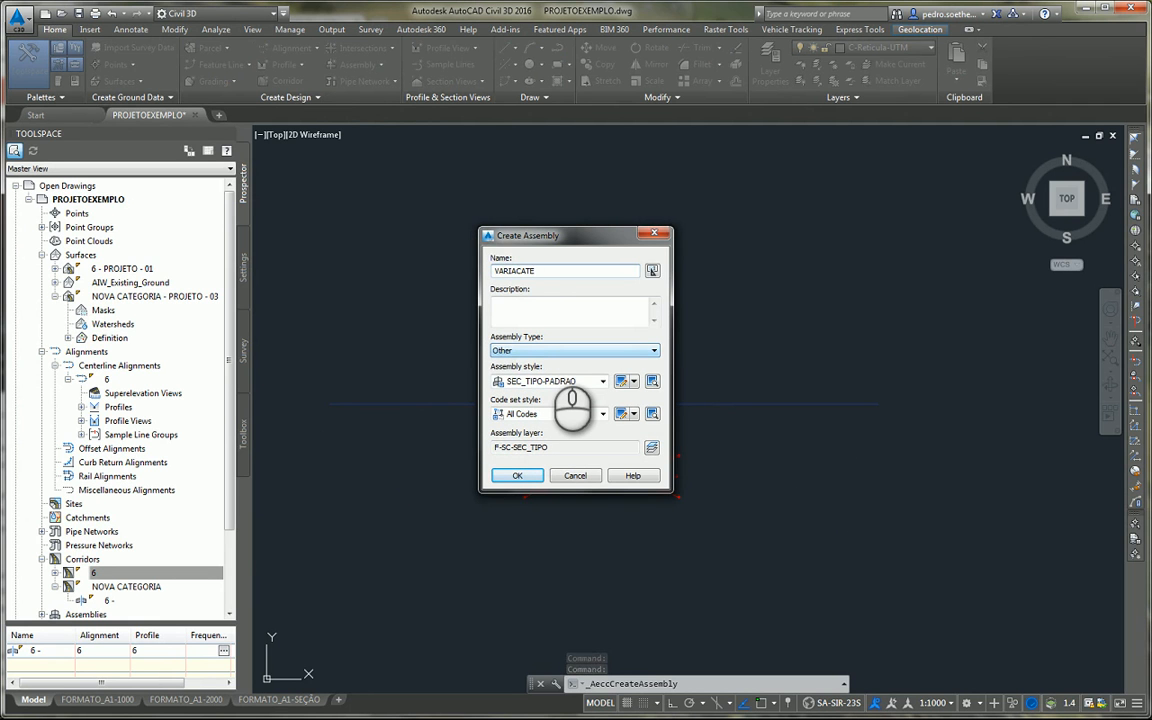
pyautogui.write('IA')
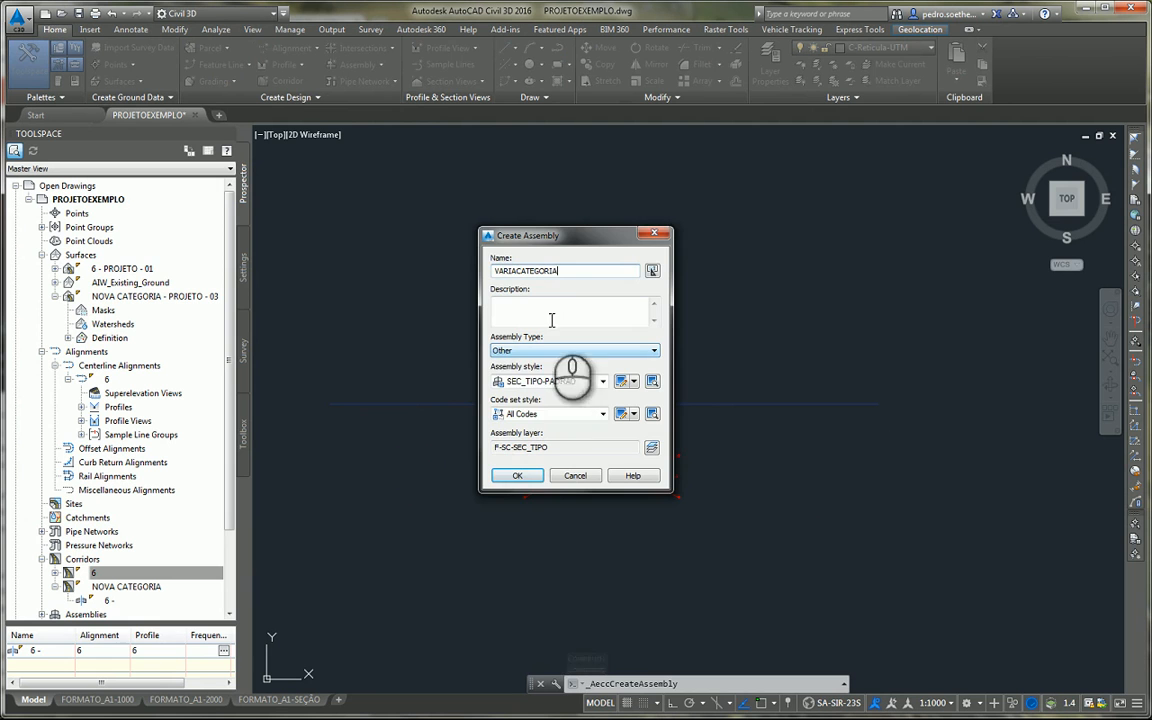
pyautogui.click(519, 476)
pyautogui.click(688, 409)
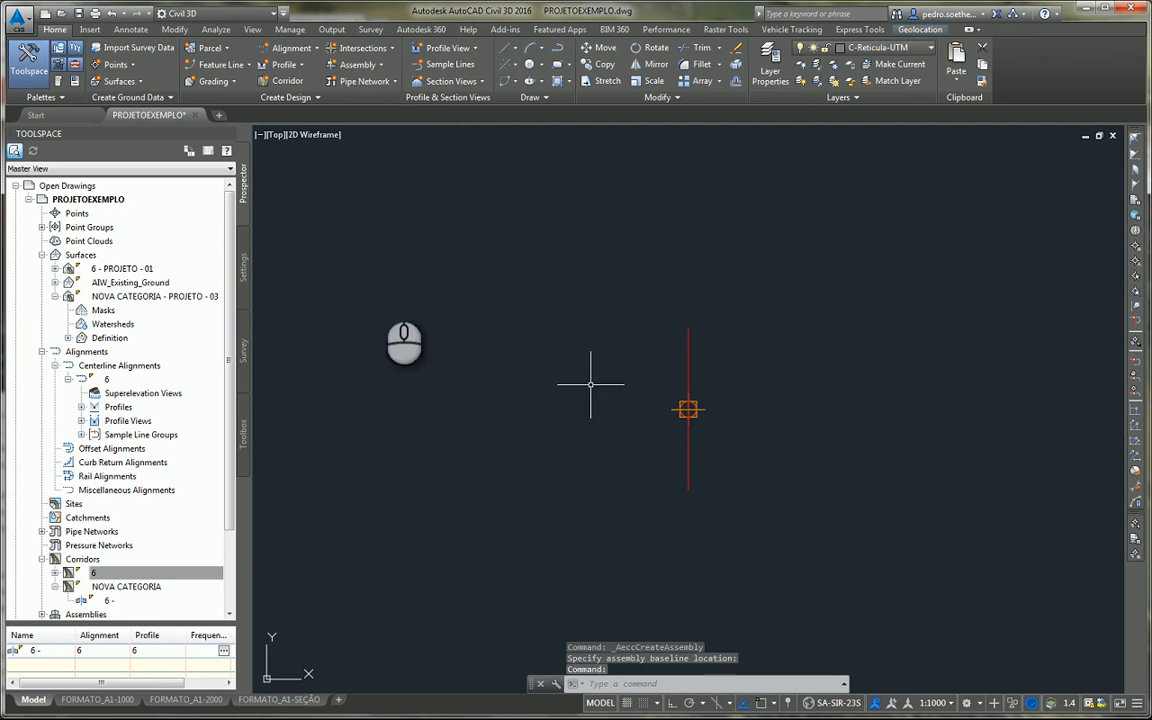
# Step: Attach the PLATAFORMA_VARIA_CATEGORIA_SOLO subassembly to both sides of the VARIACATEGORIA assembly
pyautogui.hotkey('ctrl', '3')
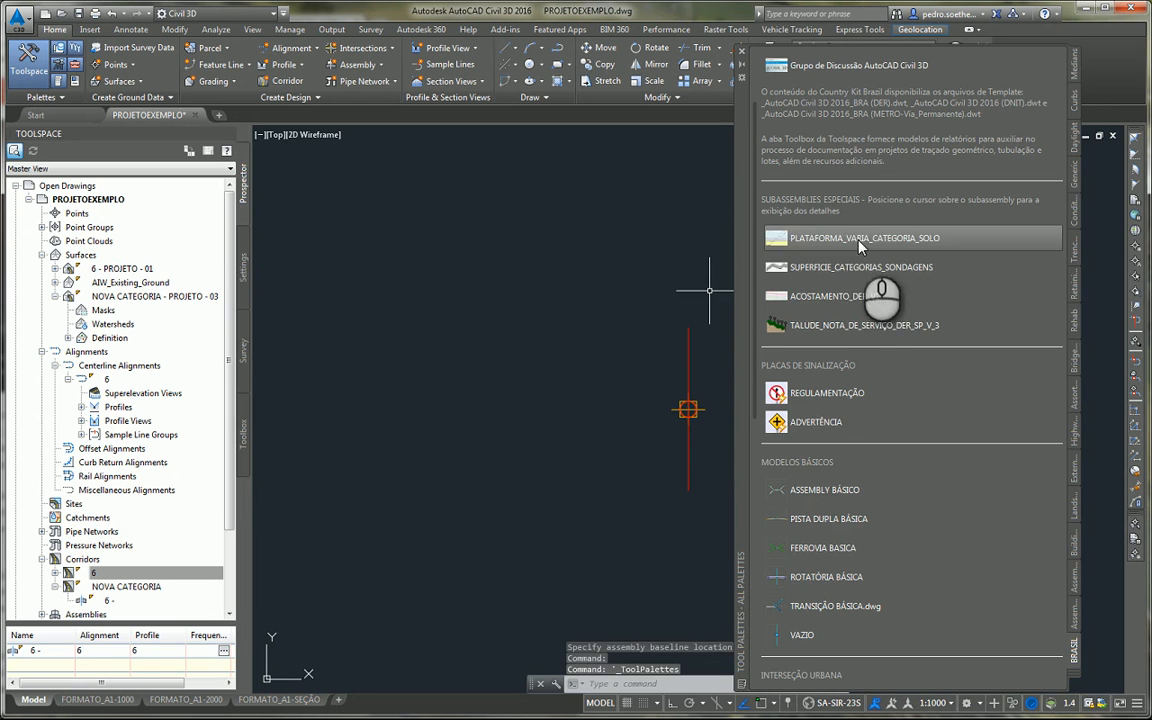
pyautogui.click(832, 241)
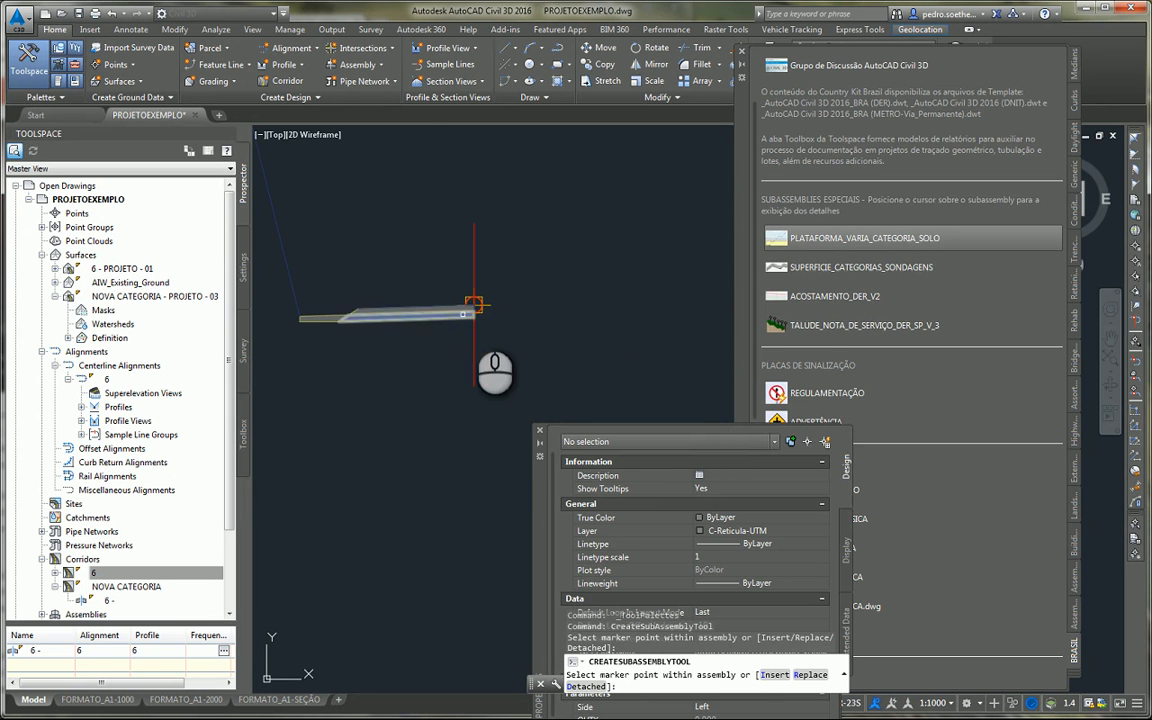
pyautogui.click(474, 305)
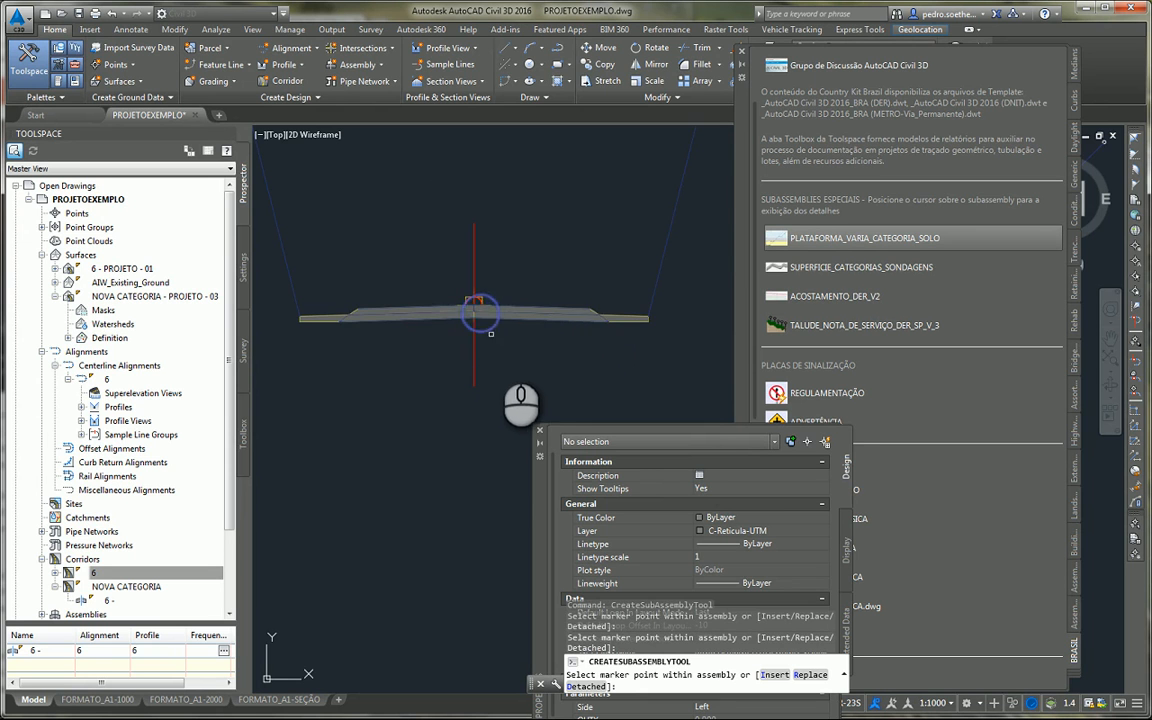
pyautogui.scroll(-3, 507, 353)
pyautogui.click(540, 430)
pyautogui.press('Escape')
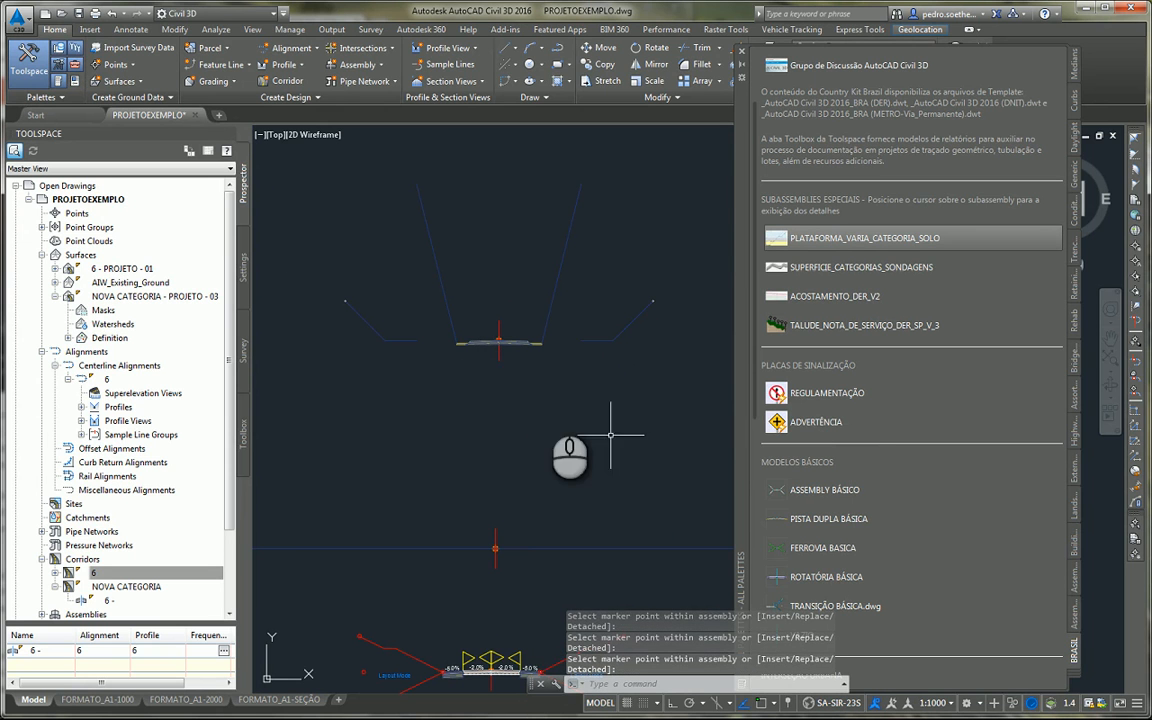
pyautogui.scroll(6, 488, 340)
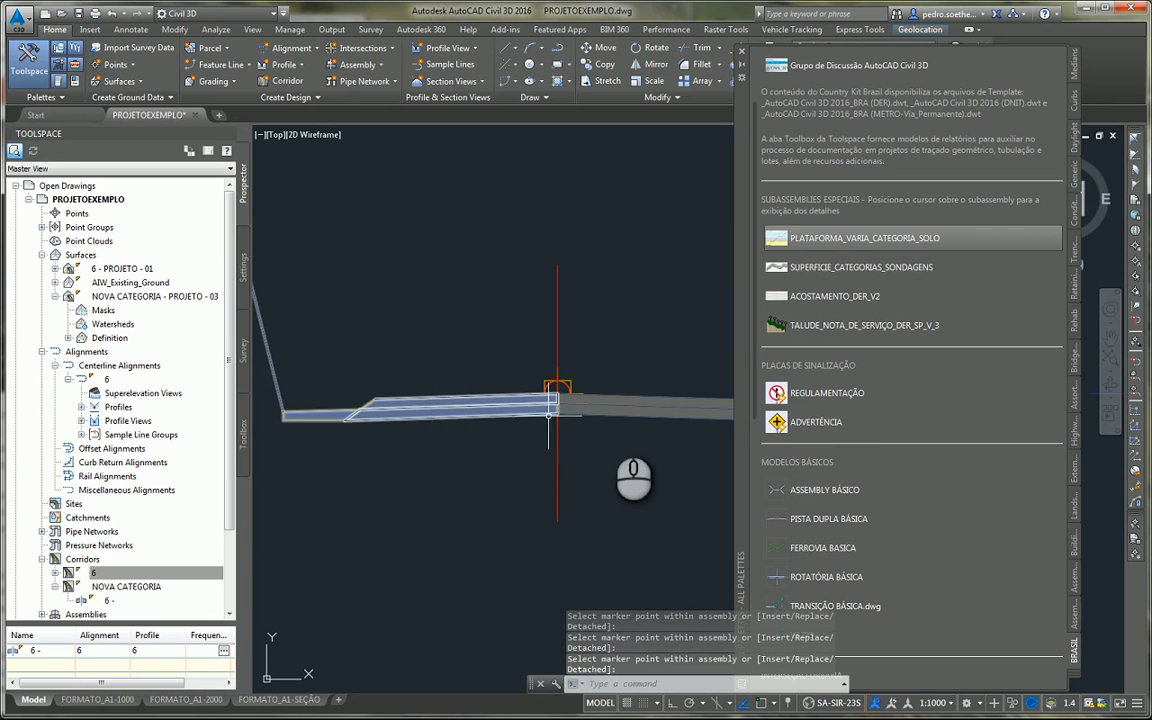
pyautogui.scroll(-1, 586, 414)
pyautogui.scroll(-3, 396, 416)
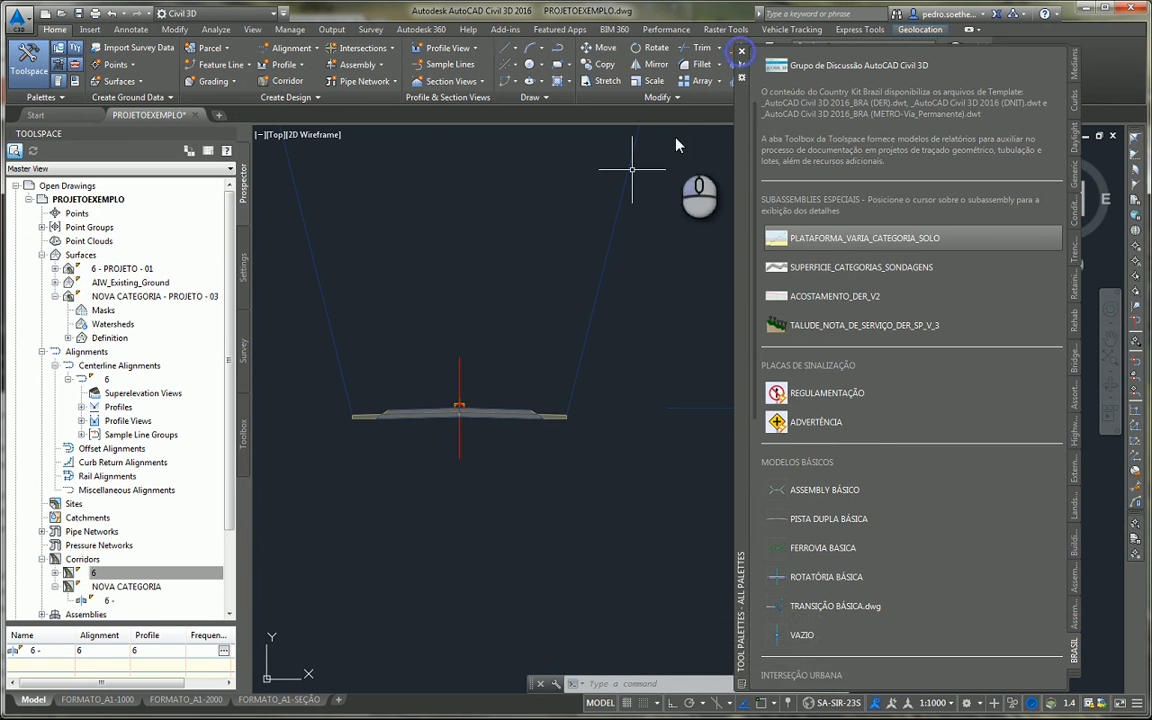
pyautogui.scroll(-3, 610, 380)
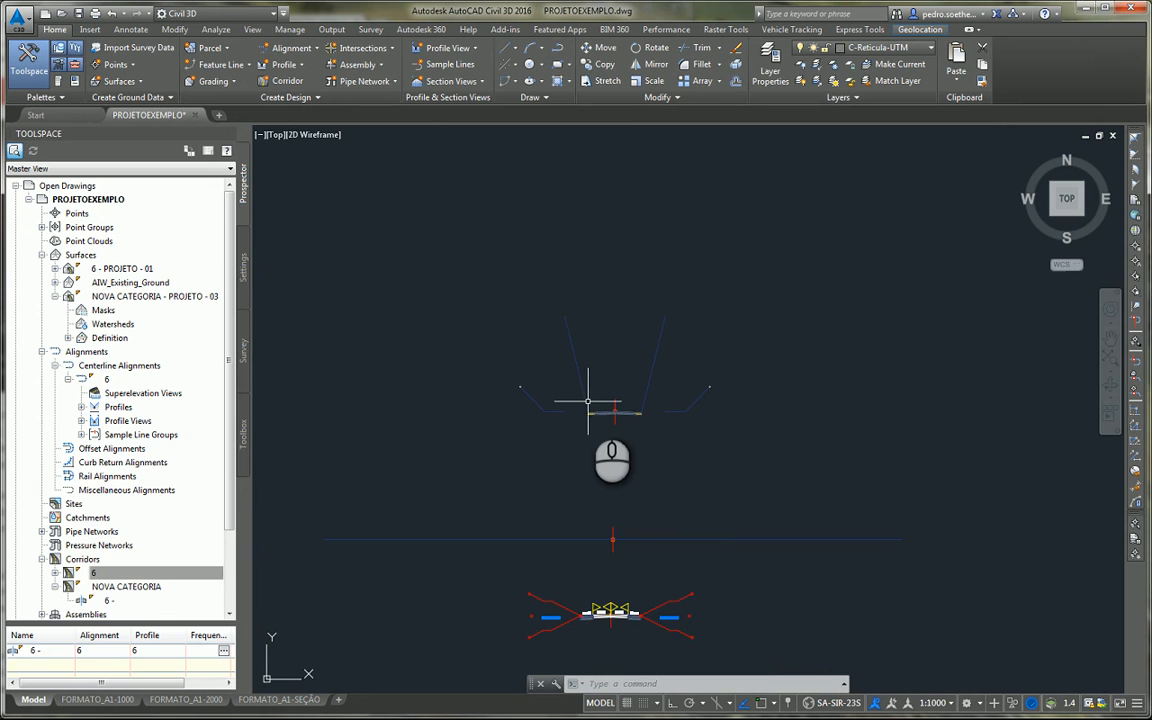
# Step: Assign the VARIACATEGORIA assembly to the region of corridor 6
pyautogui.click(72, 572)
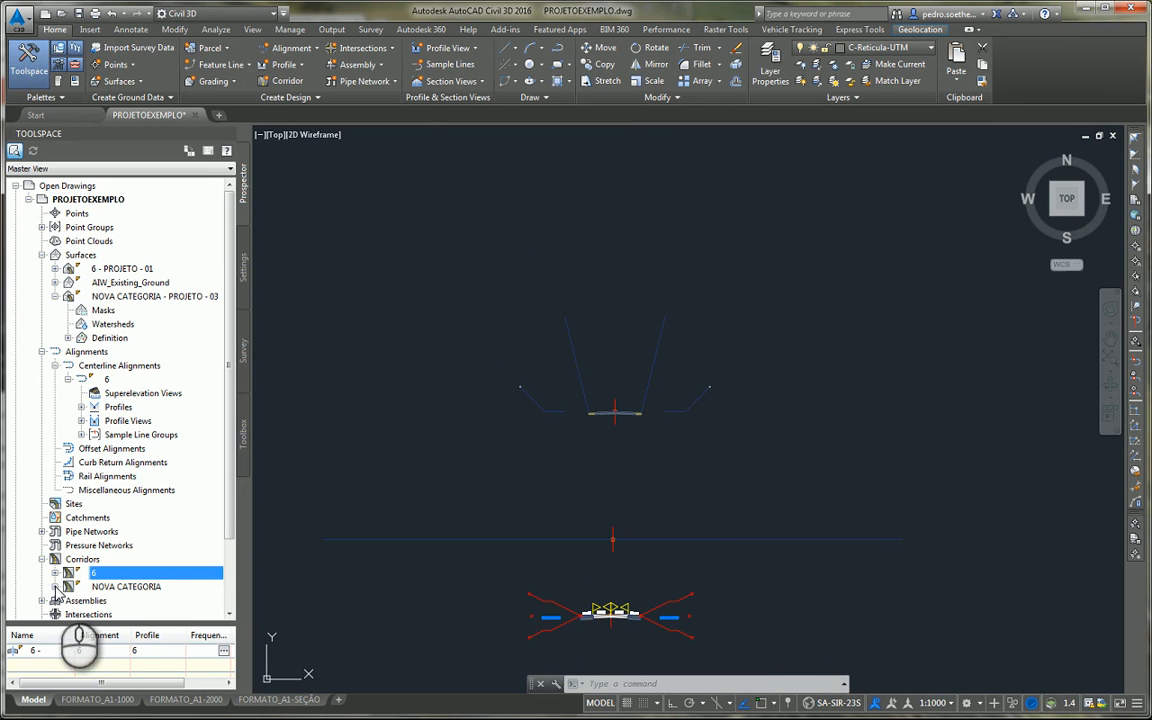
pyautogui.rightClick(112, 572)
pyautogui.click(172, 409)
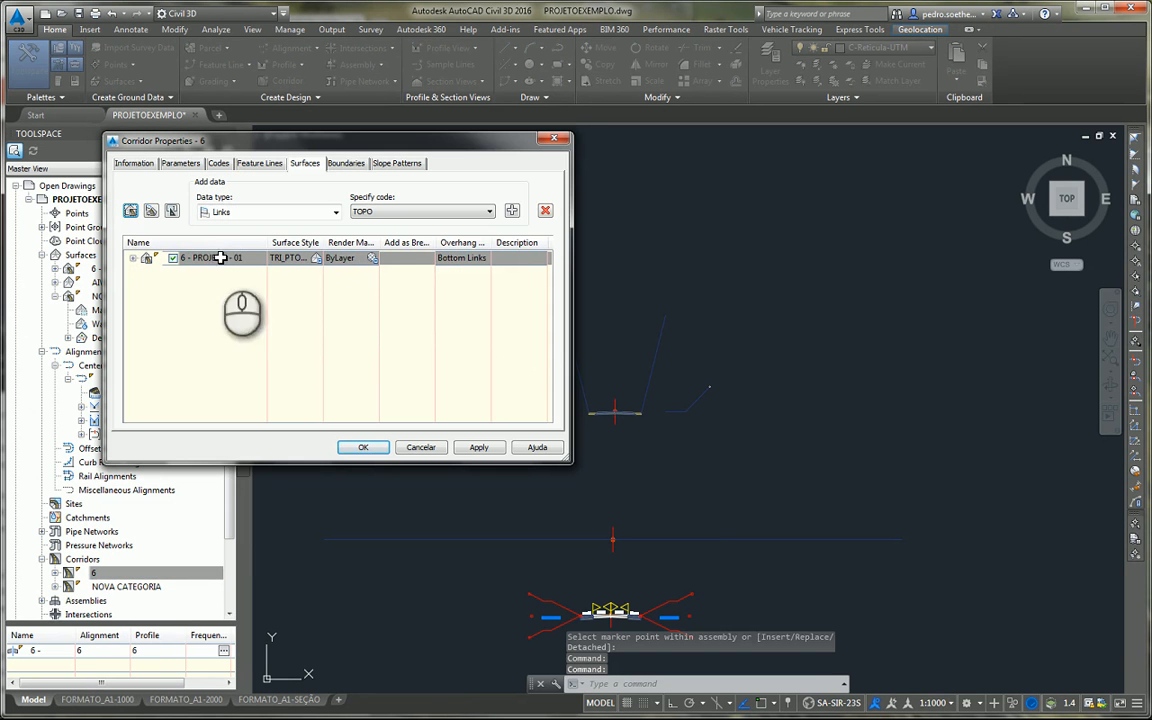
pyautogui.click(179, 163)
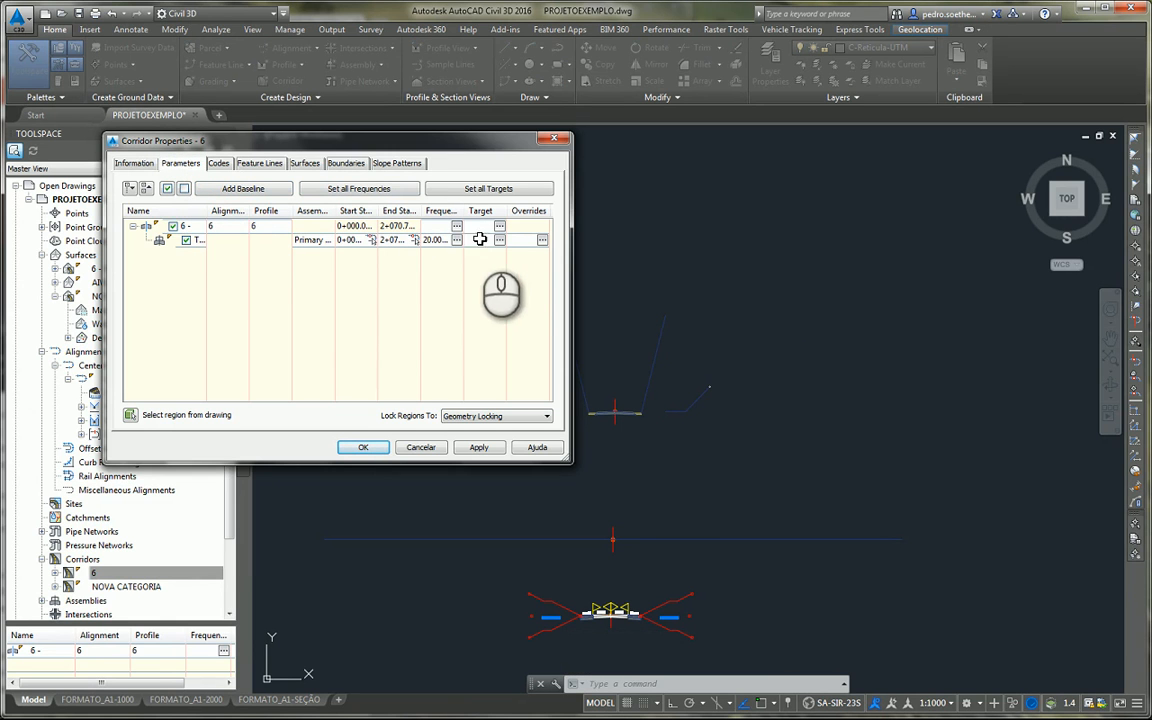
pyautogui.doubleClick(302, 240)
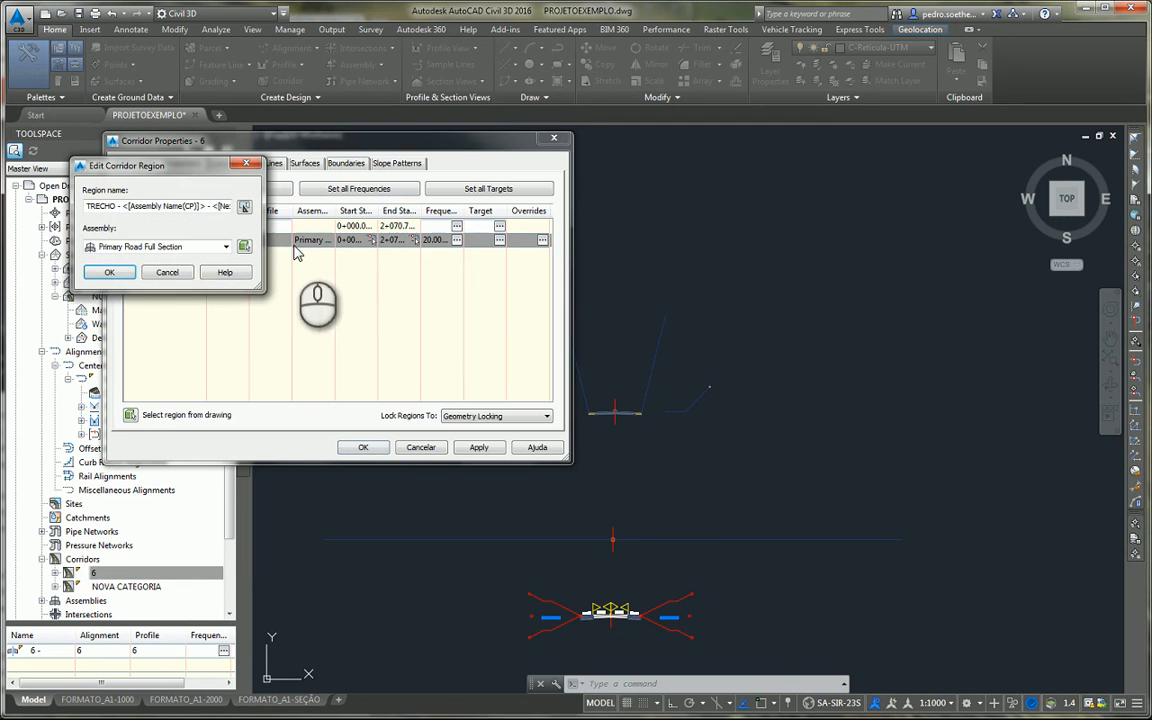
pyautogui.click(175, 247)
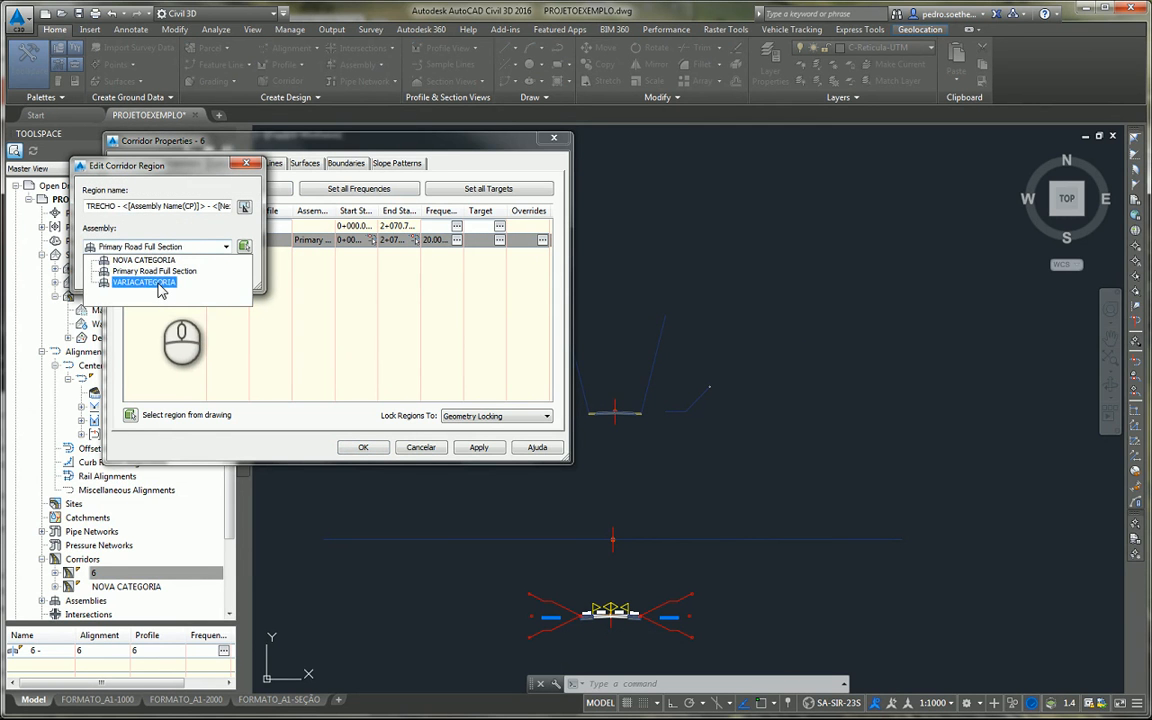
pyautogui.click(150, 283)
pyautogui.click(160, 268)
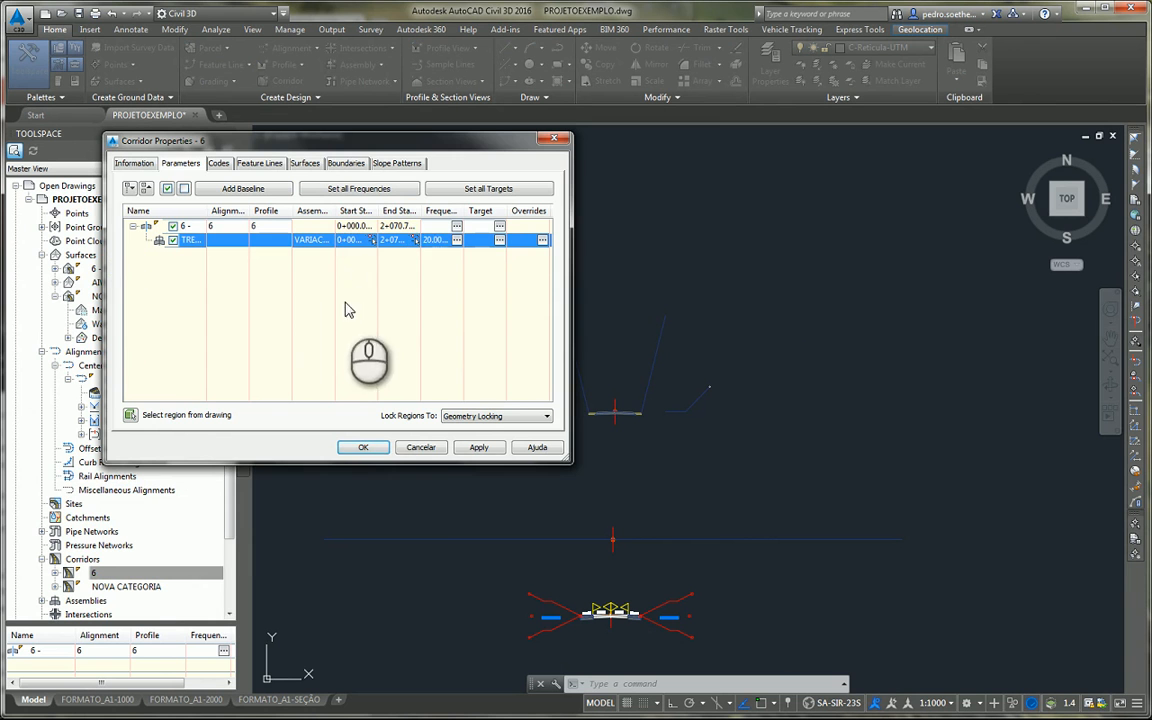
# Step: Target the left-group Superficie1Cat and Superficie2Cat to AIW_Existing_Ground, and the left-group Superficie3Cat to NOVA CATEGORIA - PROJETO - 03
pyautogui.click(478, 190)
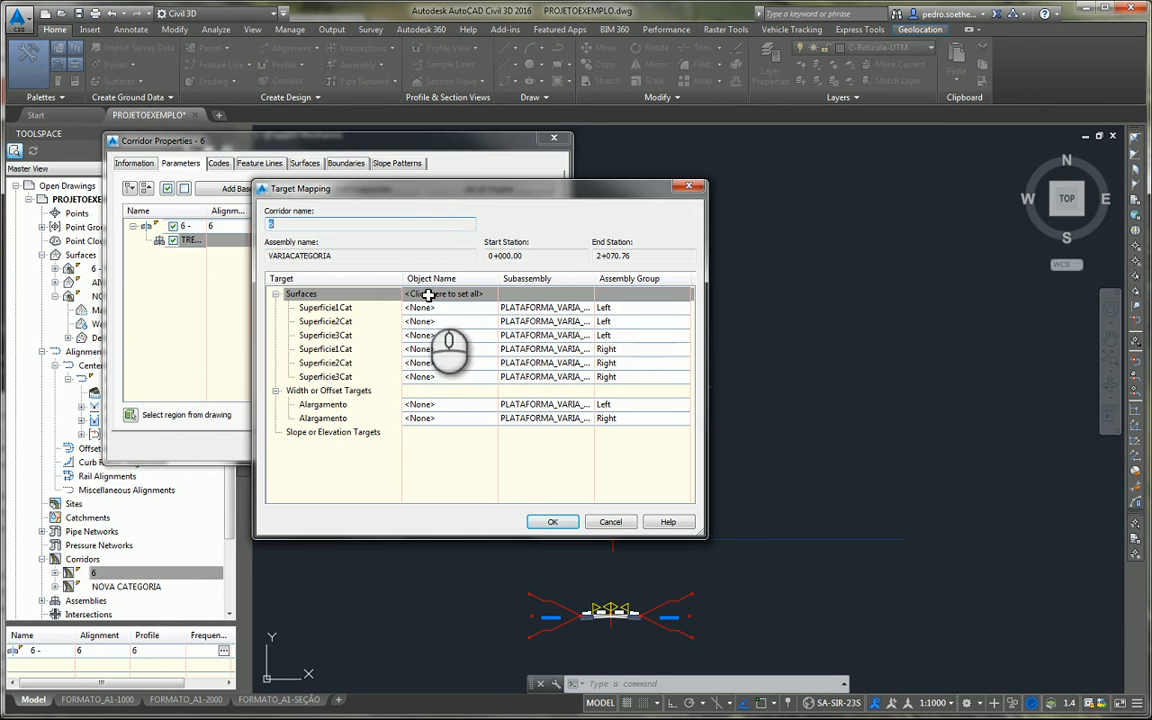
pyautogui.click(325, 307)
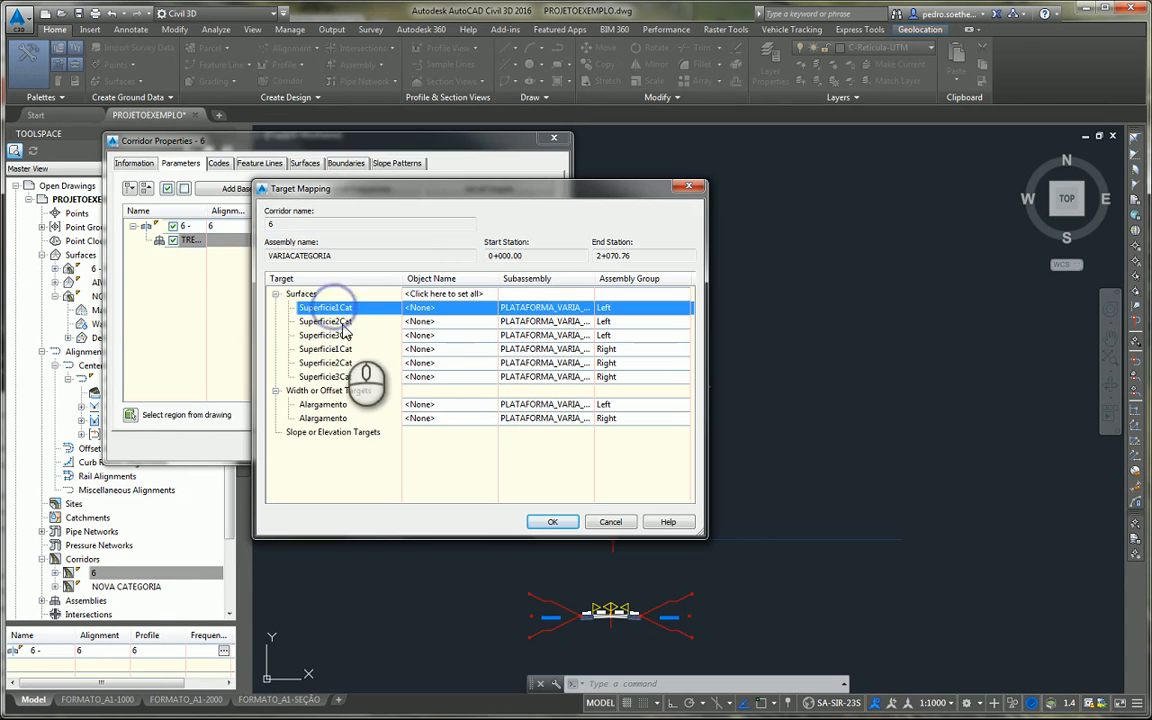
pyautogui.click(425, 308)
pyautogui.click(118, 186)
pyautogui.doubleClick(118, 186)
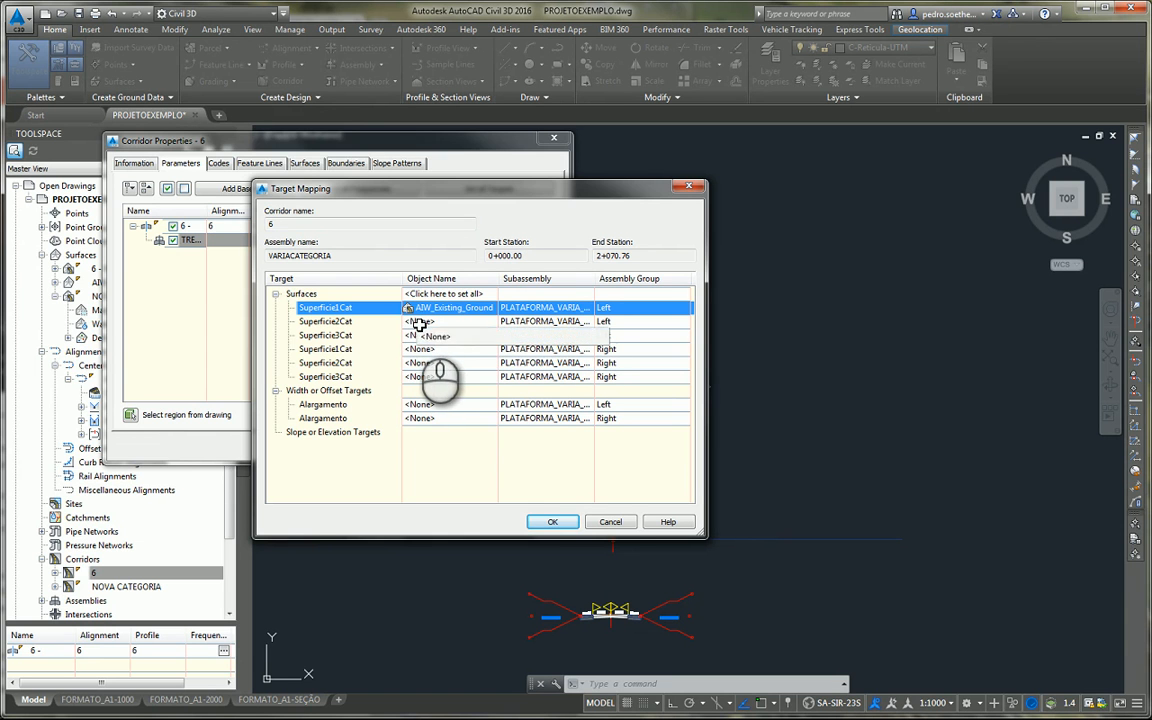
pyautogui.click(420, 321)
pyautogui.click(118, 186)
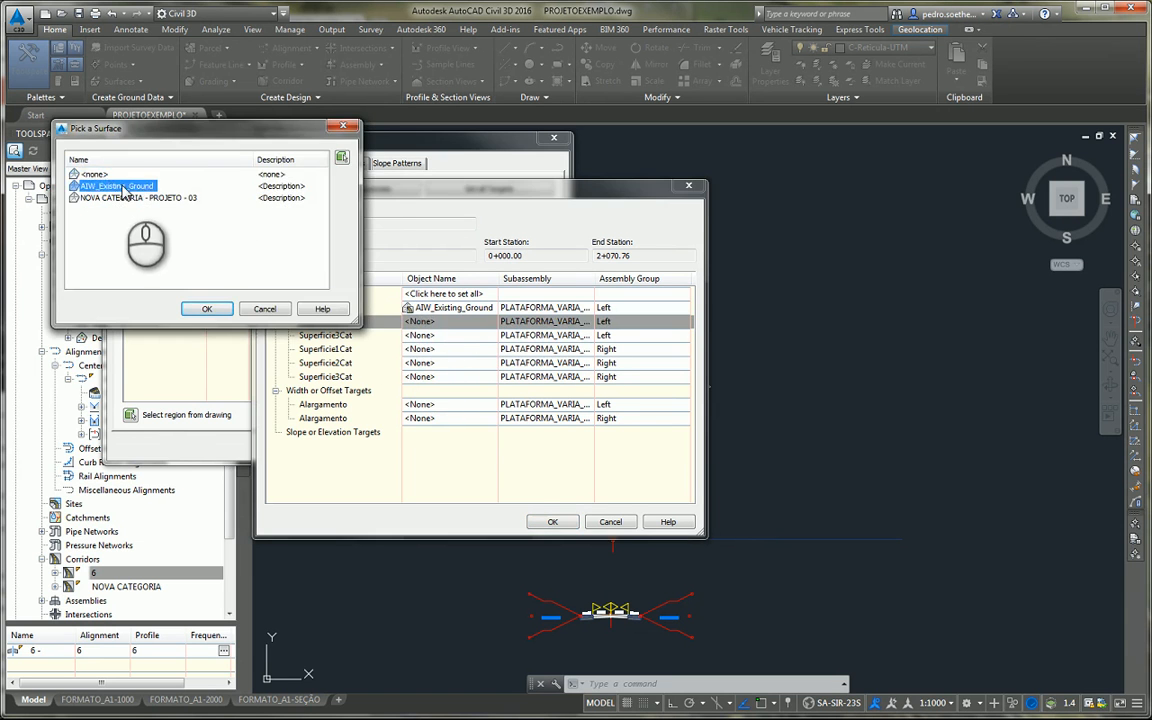
pyautogui.doubleClick(118, 186)
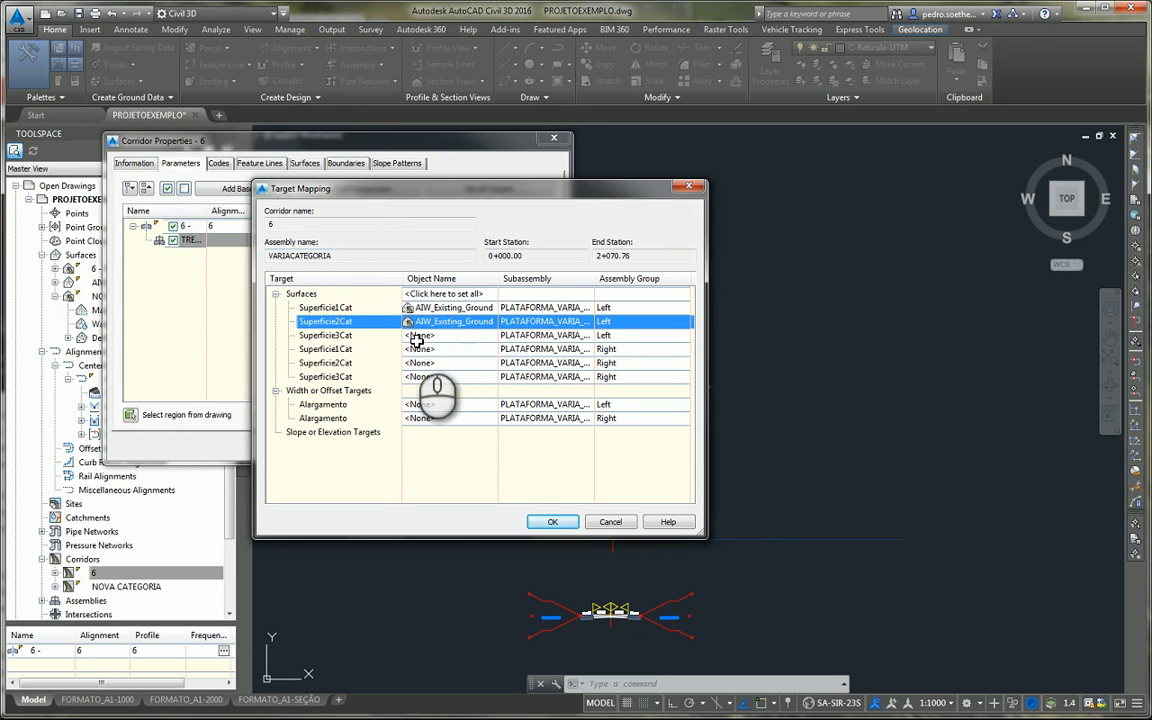
pyautogui.click(417, 341)
pyautogui.doubleClick(112, 198)
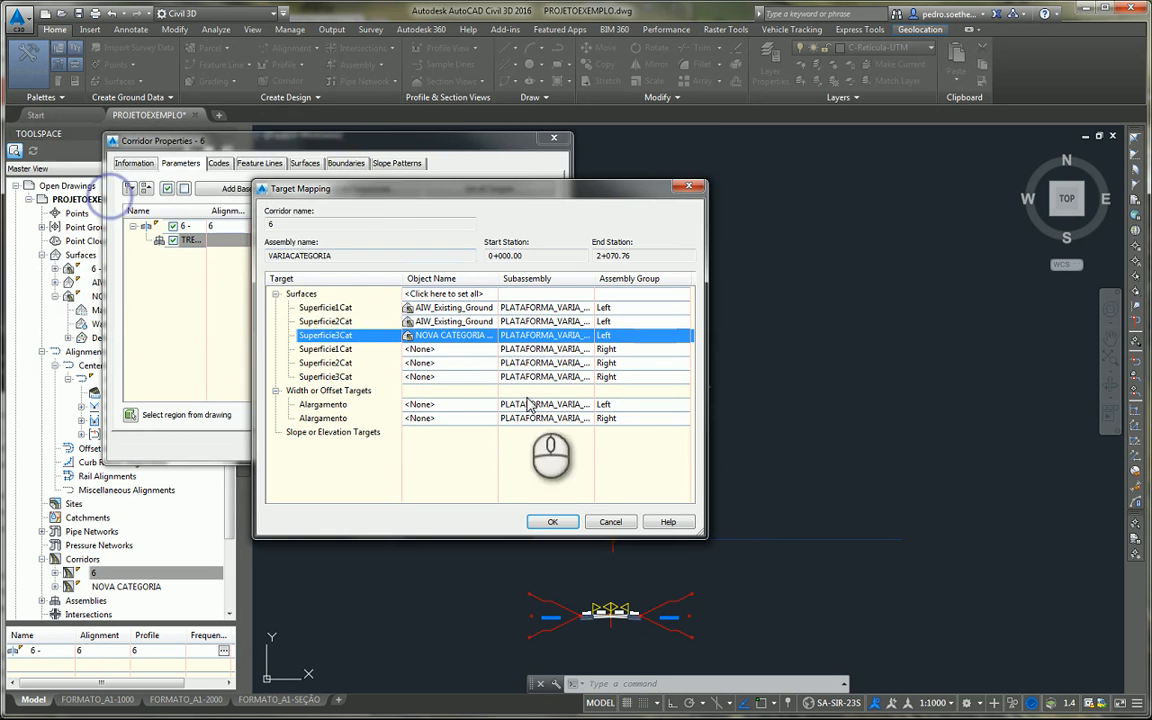
# Step: Target the right-group Superficie1Cat and Superficie2Cat to AIW_Existing_Ground and Superficie3Cat to NOVA CATEGORIA - PROJETO - 03, and rebuild corridor 6
pyautogui.click(425, 349)
pyautogui.doubleClick(112, 186)
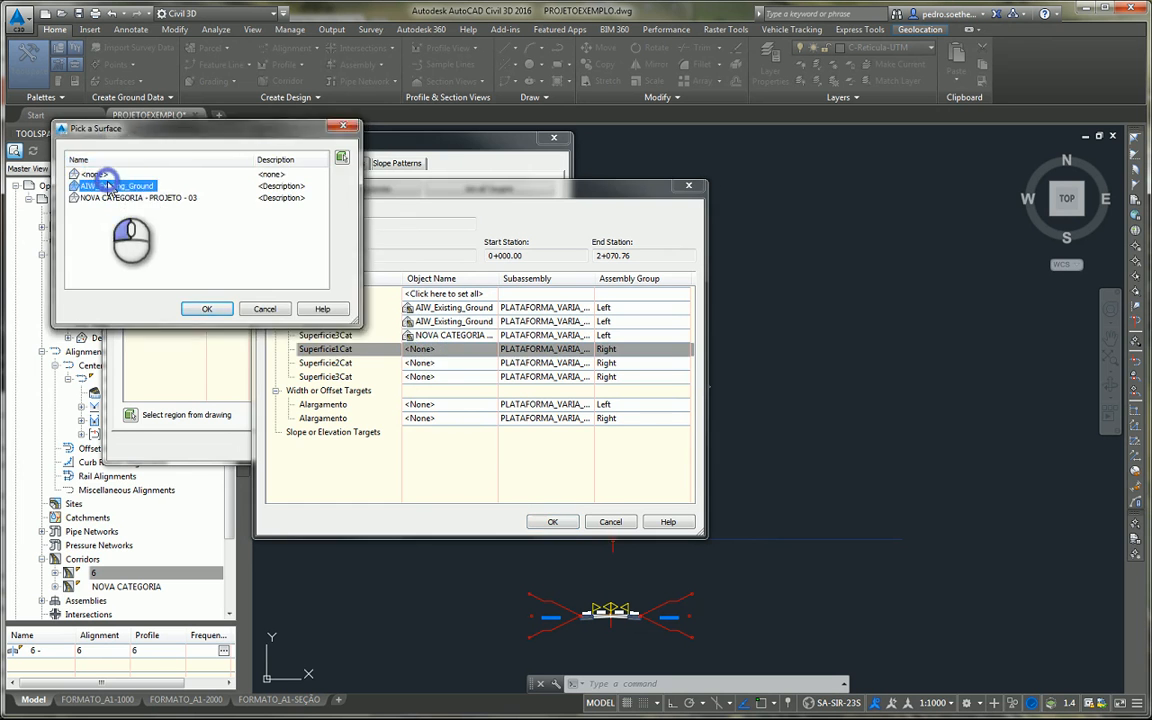
pyautogui.click(425, 363)
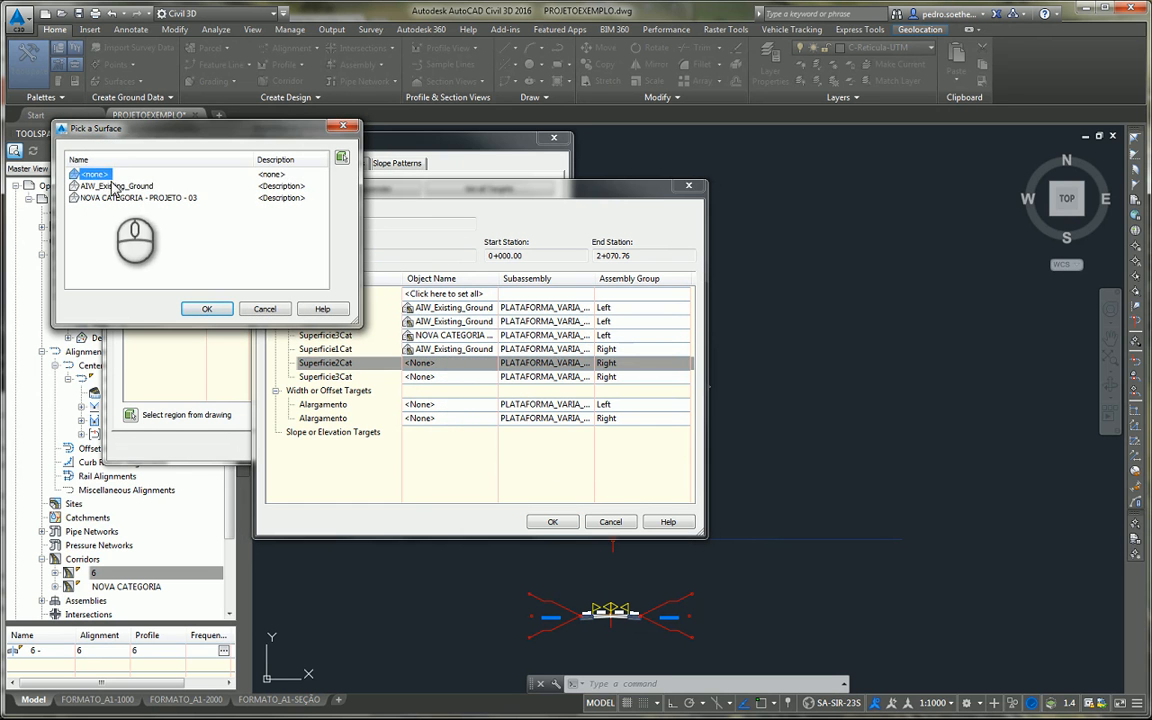
pyautogui.click(120, 186)
pyautogui.doubleClick(145, 183)
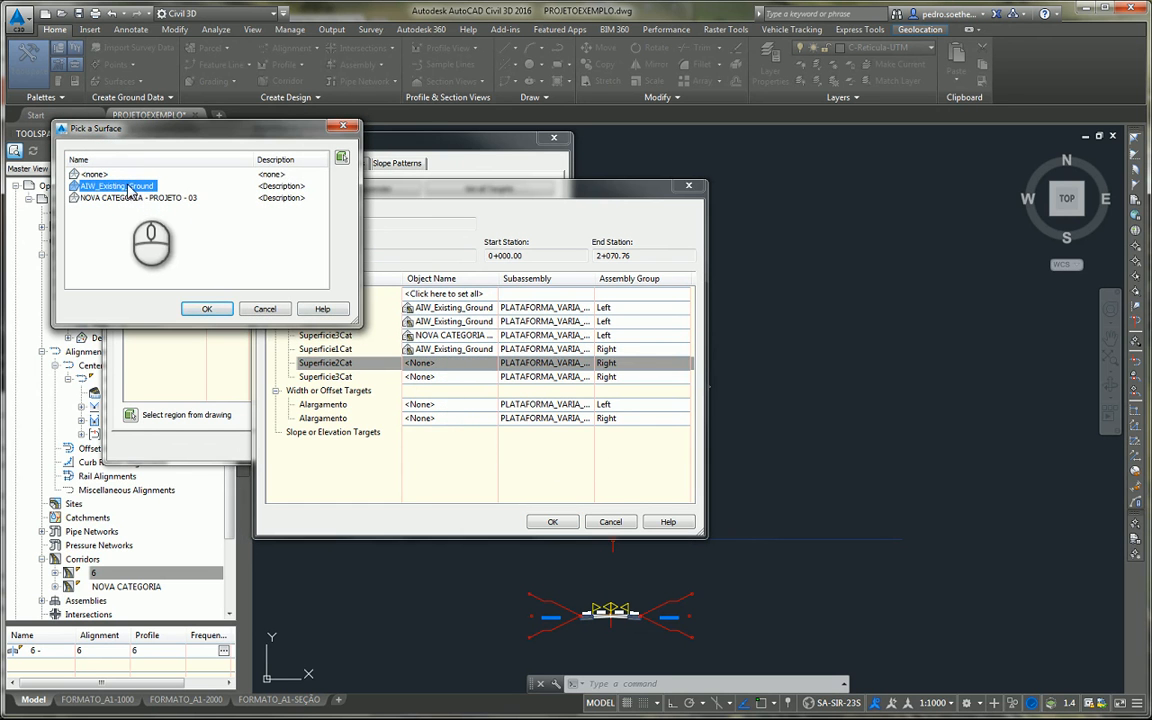
pyautogui.click(437, 378)
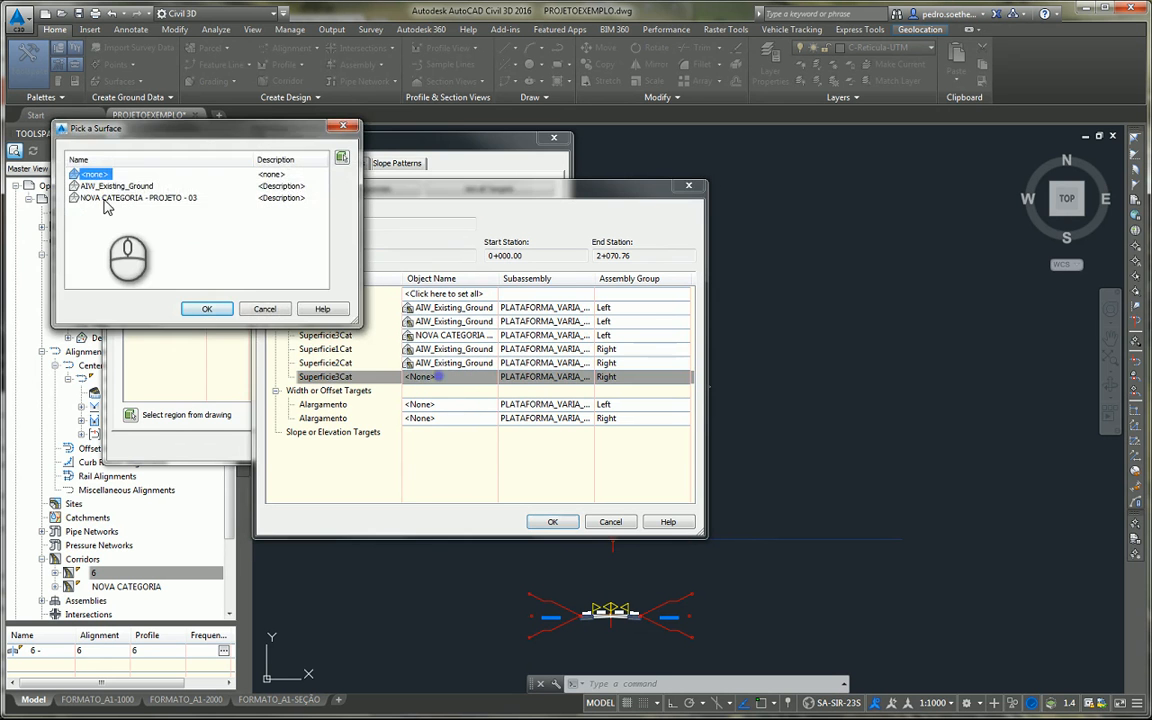
pyautogui.click(100, 197)
pyautogui.doubleClick(100, 197)
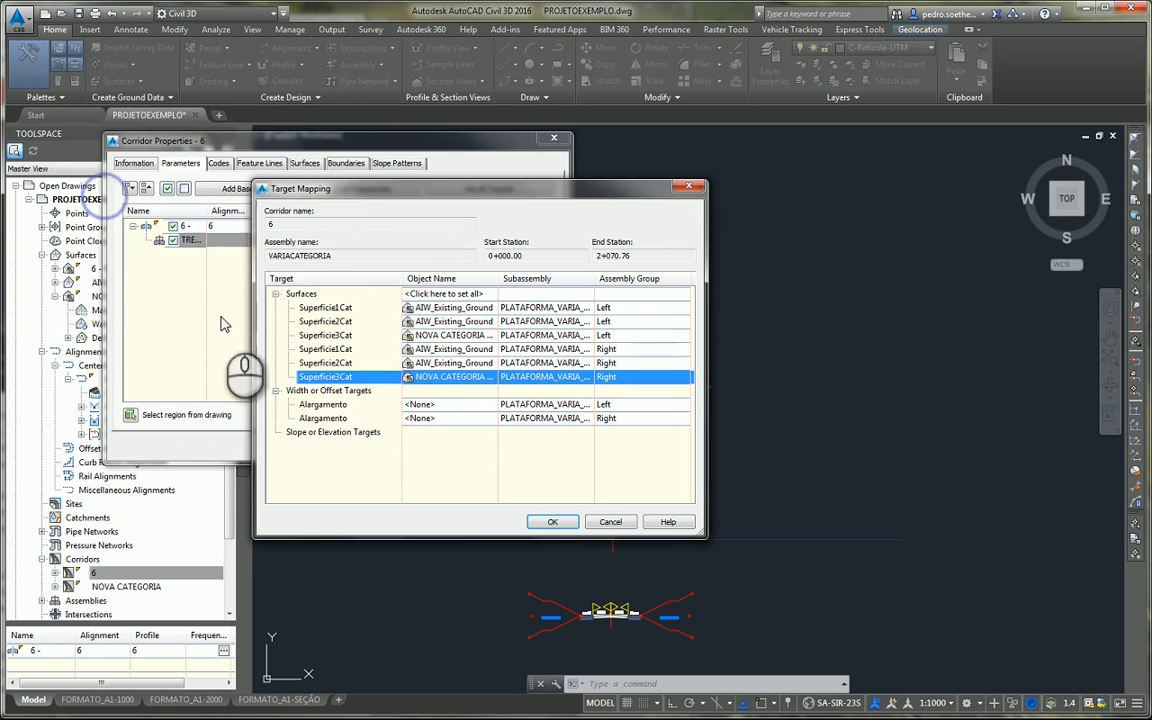
pyautogui.click(549, 522)
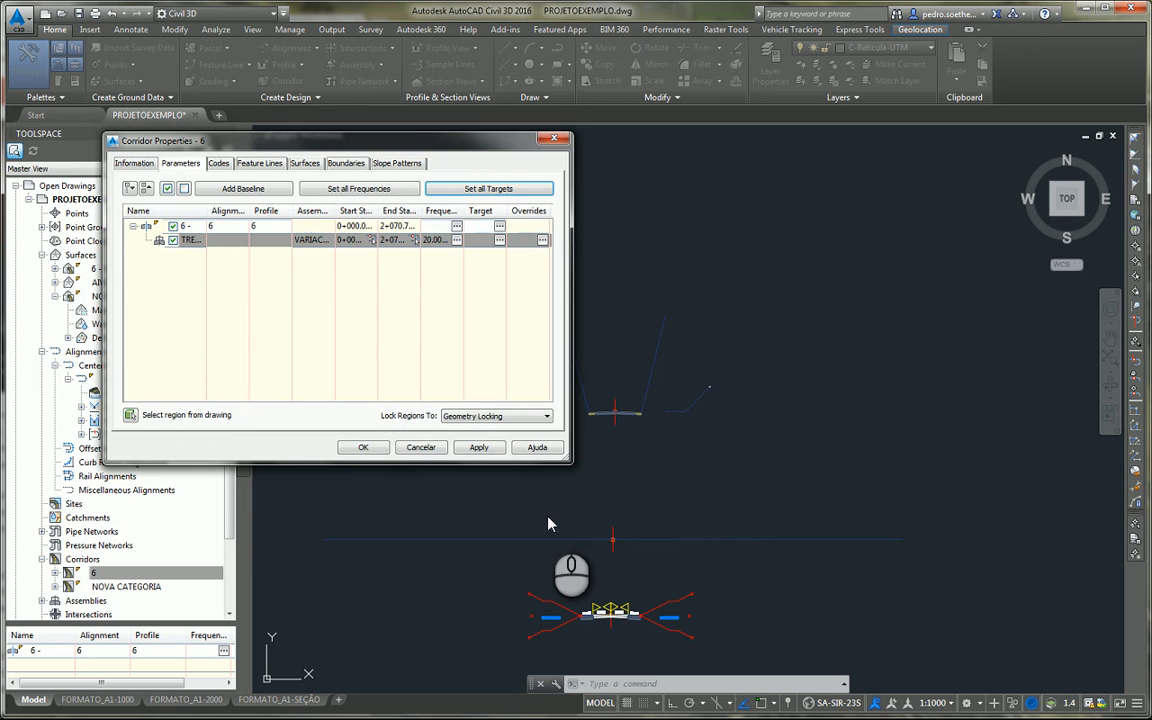
pyautogui.click(365, 447)
pyautogui.click(381, 346)
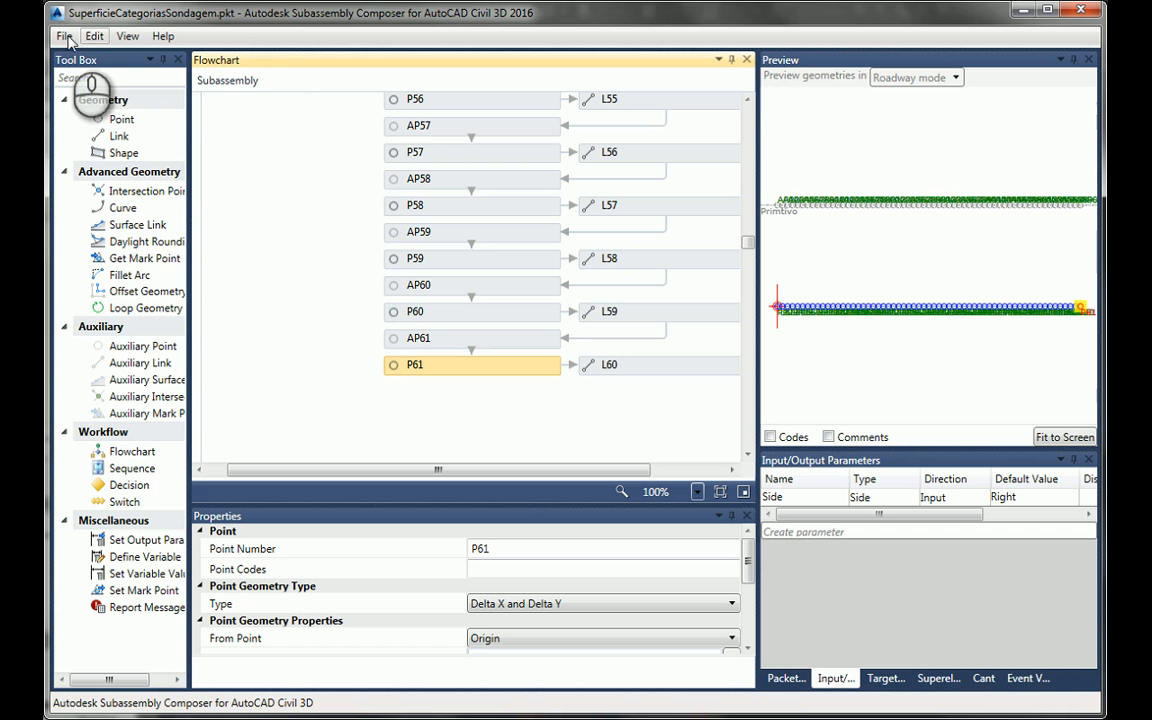
# Step: Switch to Subassembly Composer, open PlataformaVariaCategoriaSolo-SEMTEORICO.pkt and inspect its preview geometry
pyautogui.click(63, 36)
pyautogui.click(97, 79)
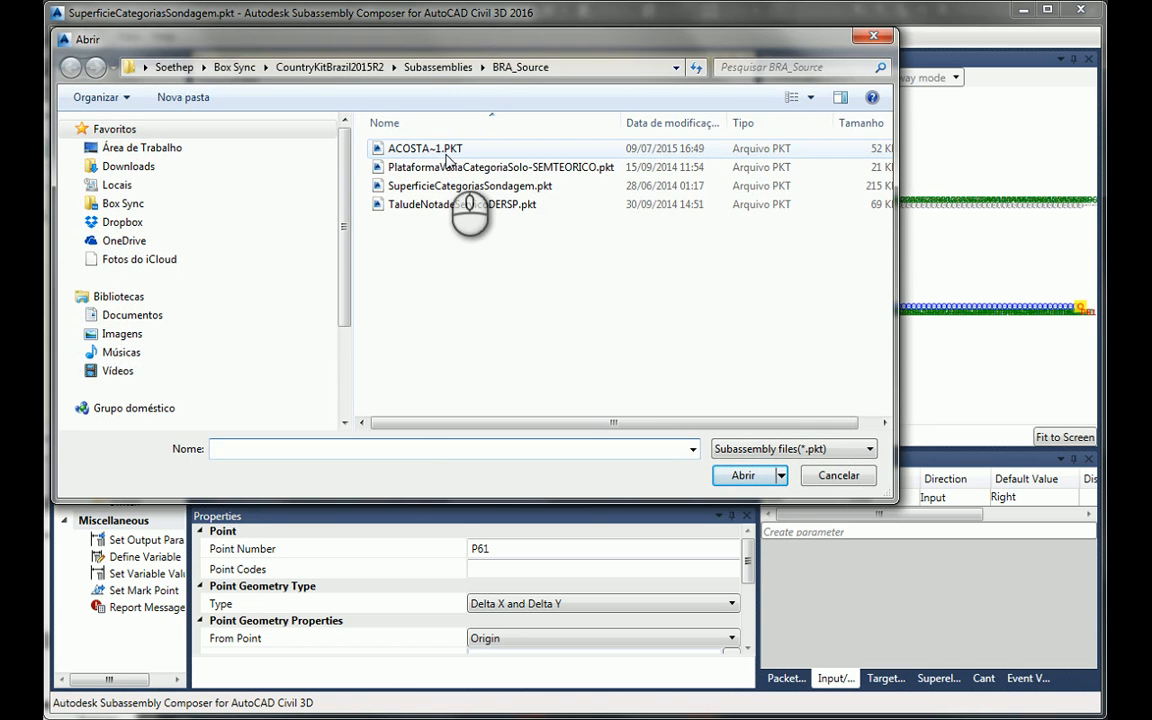
pyautogui.doubleClick(453, 168)
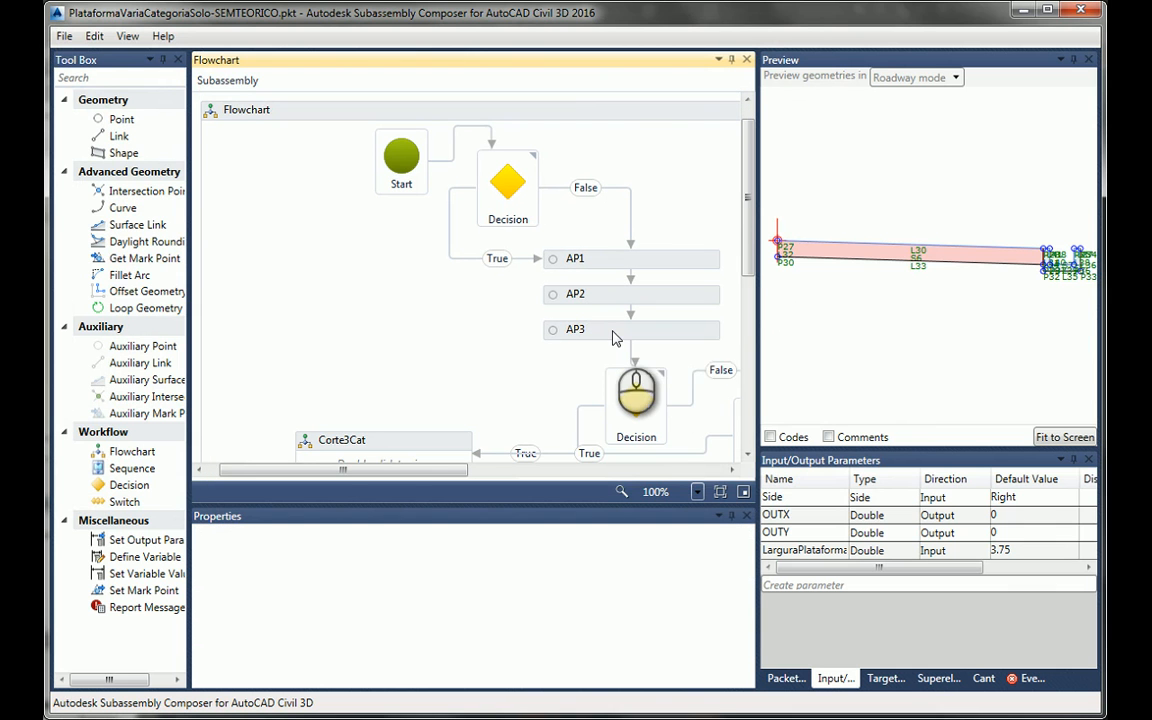
pyautogui.click(946, 311)
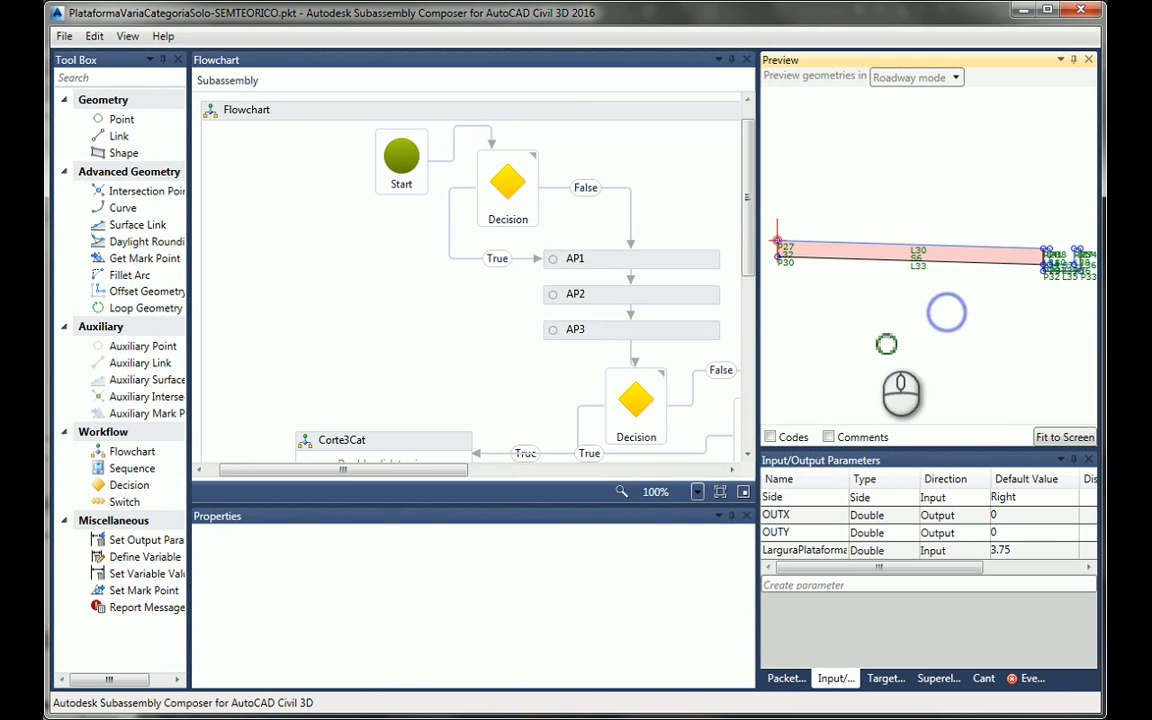
pyautogui.scroll(-2, 884, 344)
pyautogui.scroll(2, 1049, 296)
pyautogui.scroll(-3, 1008, 282)
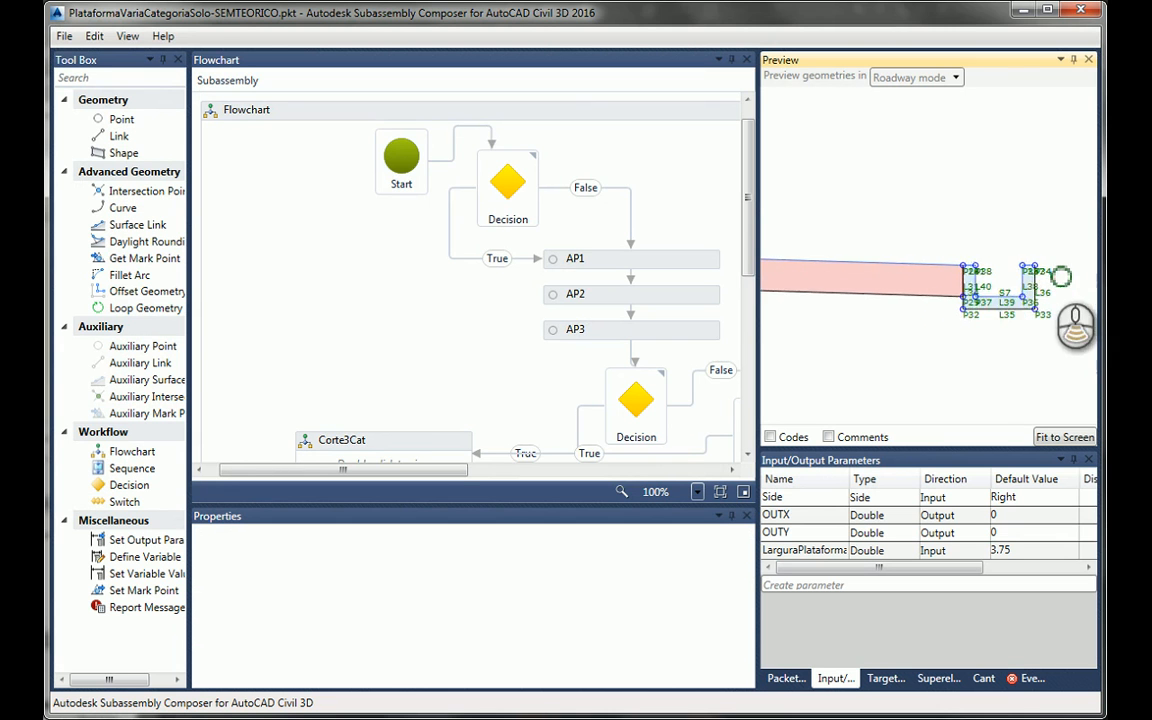
# Step: Examine the flowchart decisions that lead from points AP1, AP2 and AP3 to the Corte3Cat, Corte2Cat, 1Cat and Talude branches
pyautogui.click(496, 350)
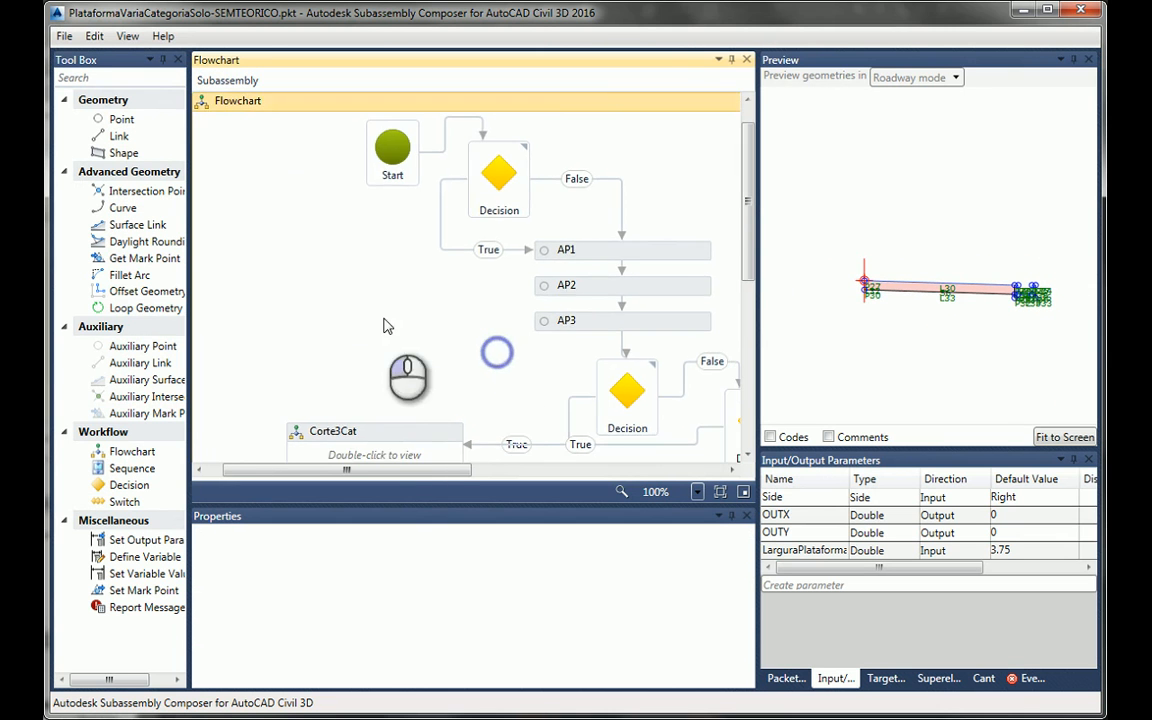
pyautogui.scroll(-6, 410, 330)
pyautogui.moveTo(376, 466); pyautogui.dragTo(628, 470)
pyautogui.scroll(5, 455, 323)
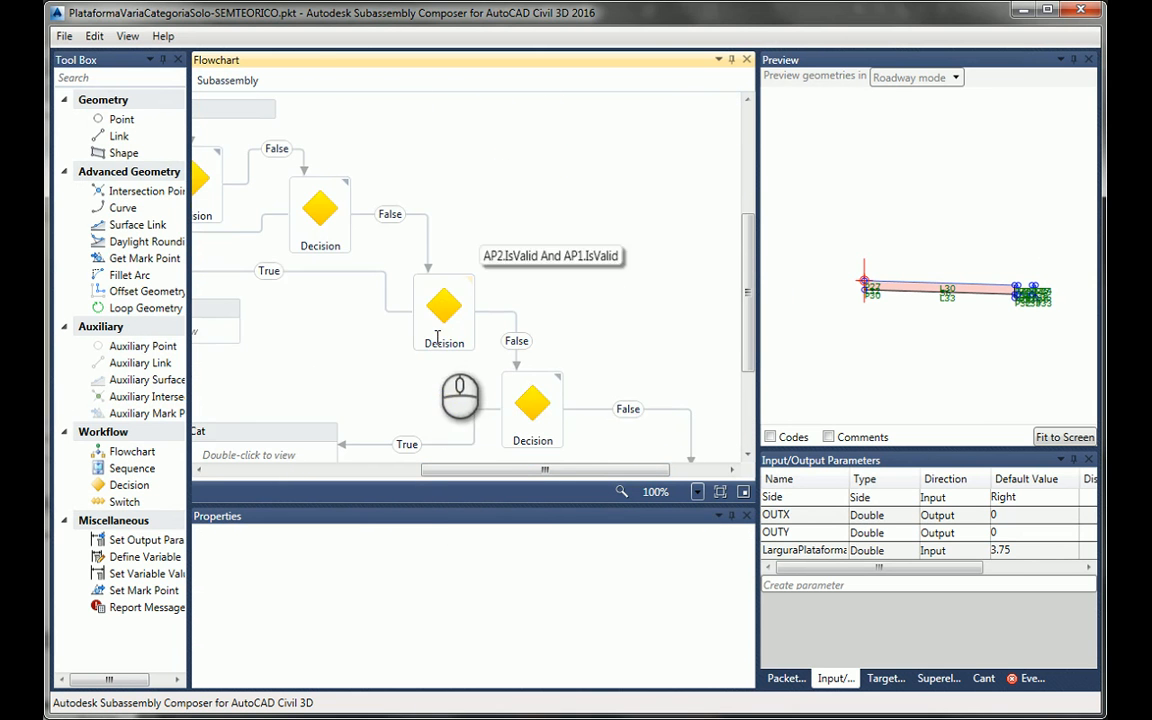
pyautogui.moveTo(516, 481); pyautogui.dragTo(386, 476)
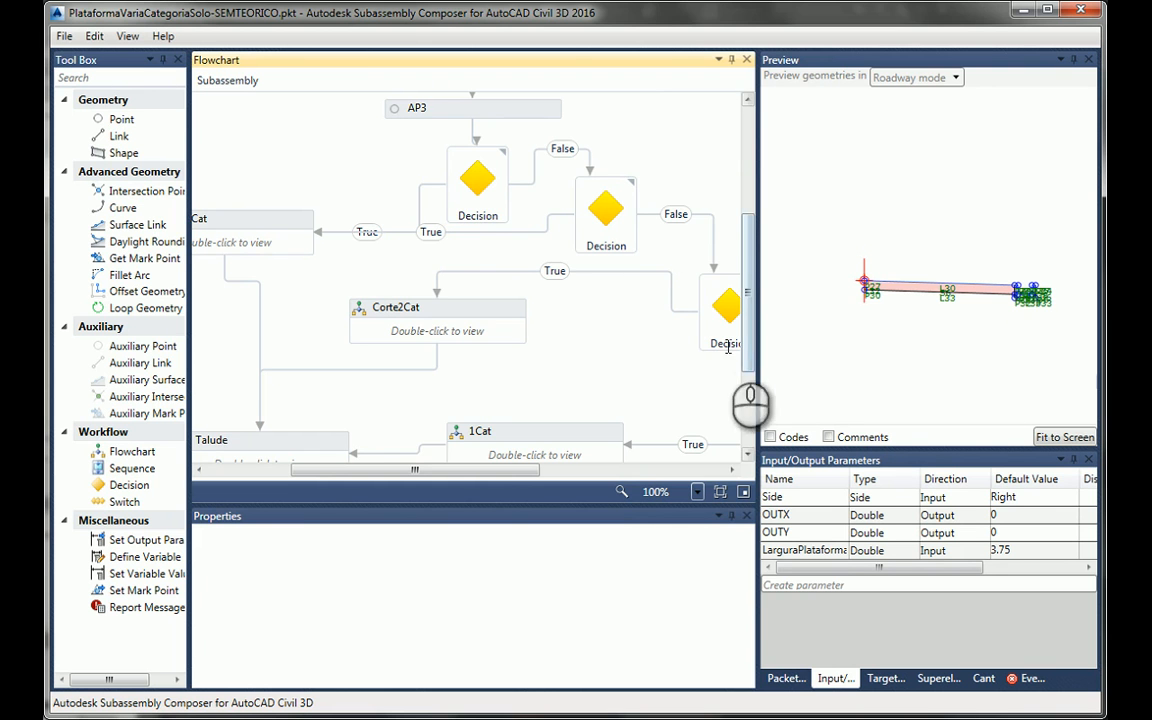
pyautogui.moveTo(474, 470); pyautogui.dragTo(615, 470)
pyautogui.scroll(-4, 532, 401)
pyautogui.scroll(8, 455, 404)
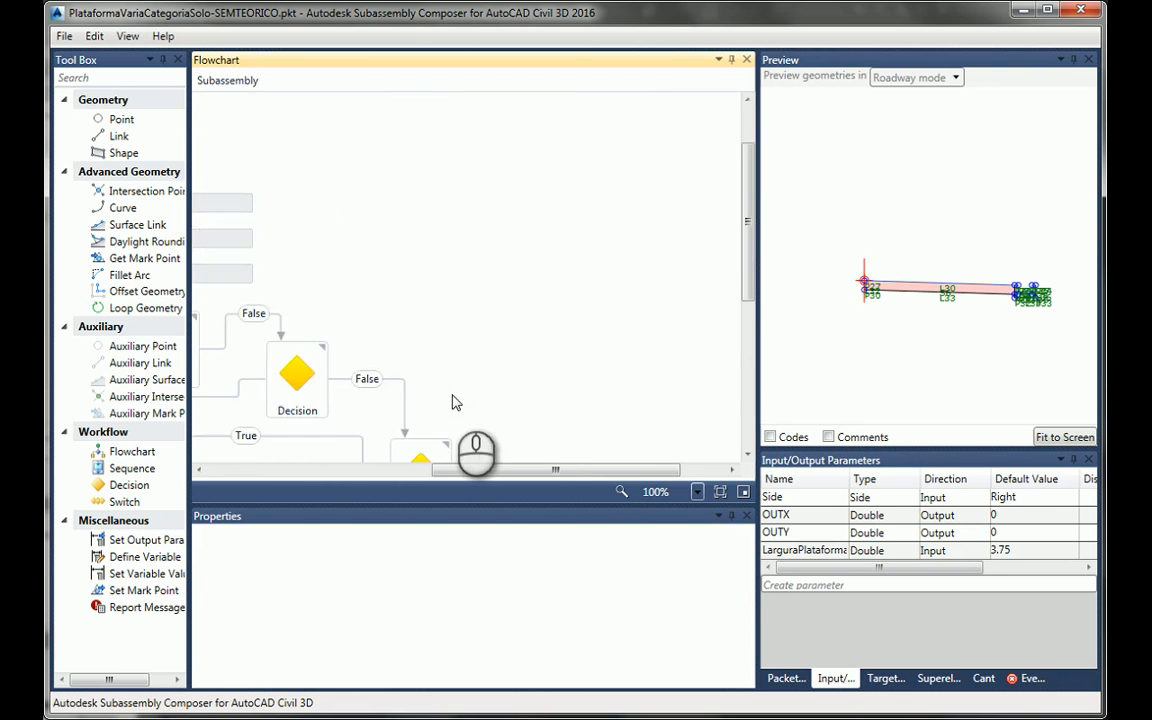
pyautogui.click(381, 473)
pyautogui.moveTo(383, 473); pyautogui.dragTo(442, 472)
pyautogui.scroll(-8, 393, 327)
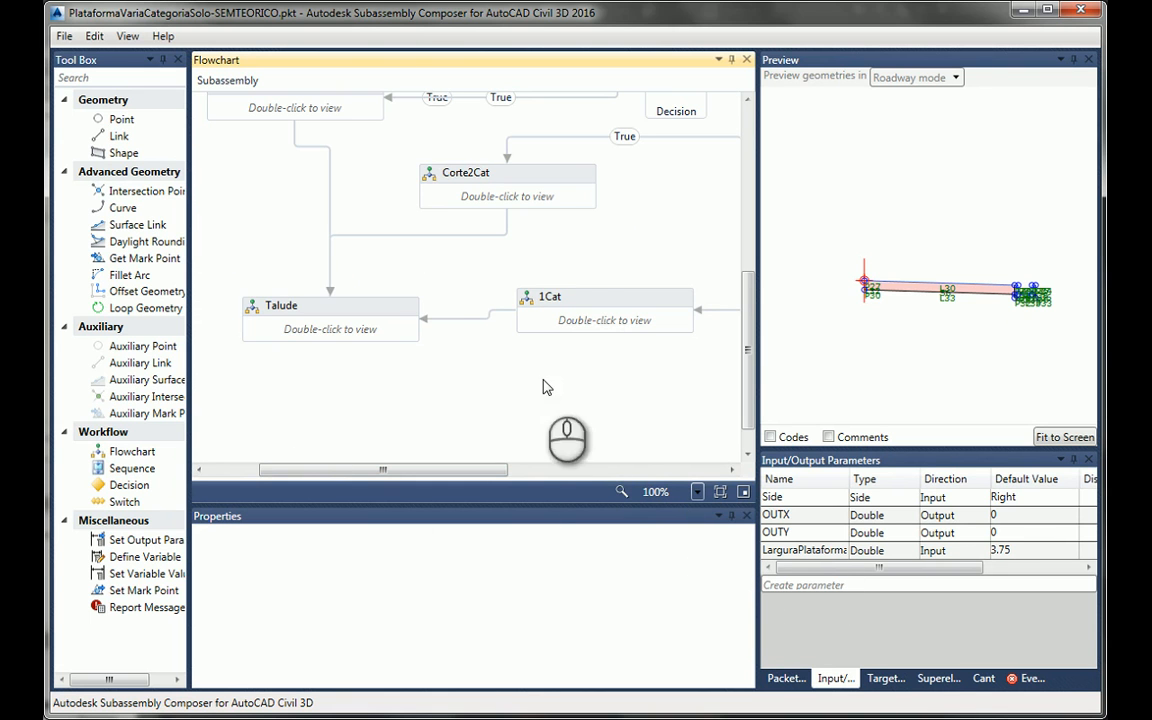
pyautogui.scroll(5, 553, 413)
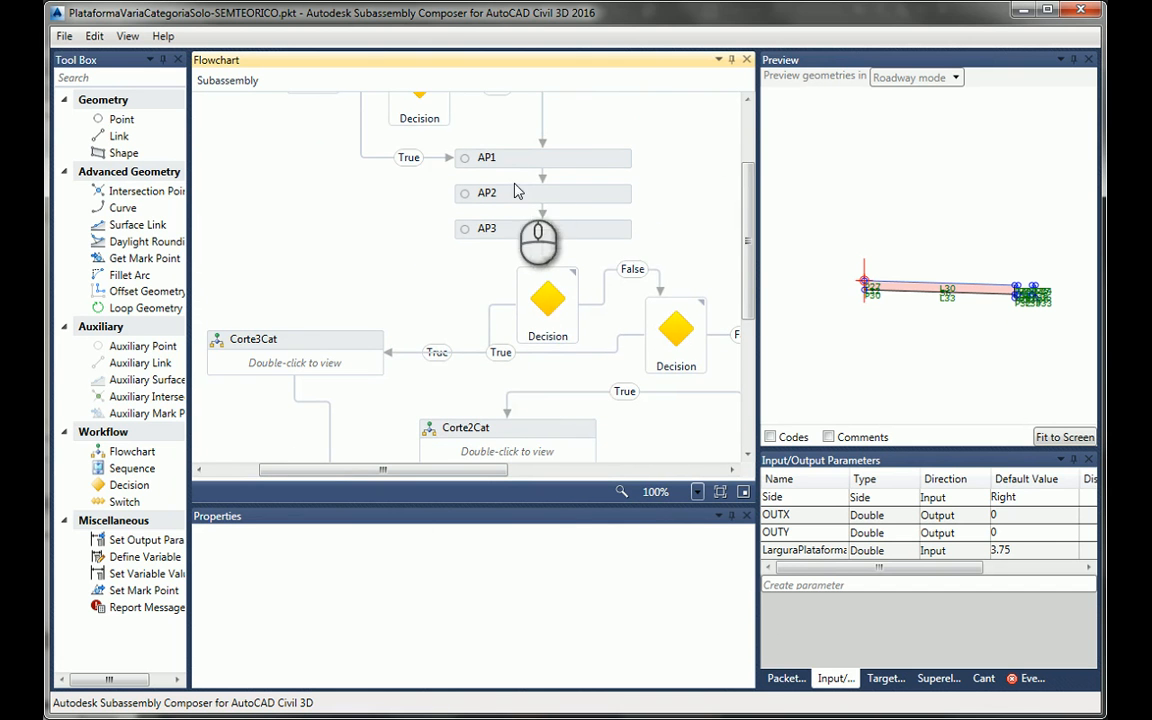
pyautogui.scroll(-1, 465, 327)
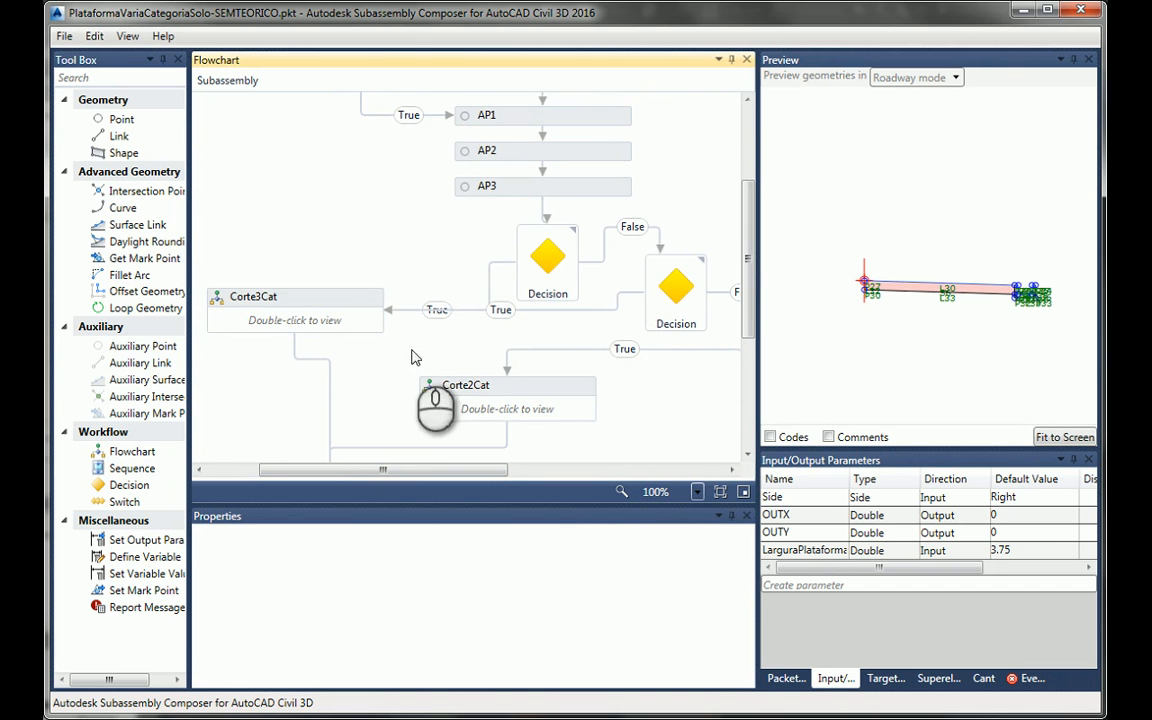
# Step: Open the Corte3Cat flowchart and look through its points, links and shapes
pyautogui.click(218, 297)
pyautogui.doubleClick(218, 297)
pyautogui.scroll(-10, 455, 300)
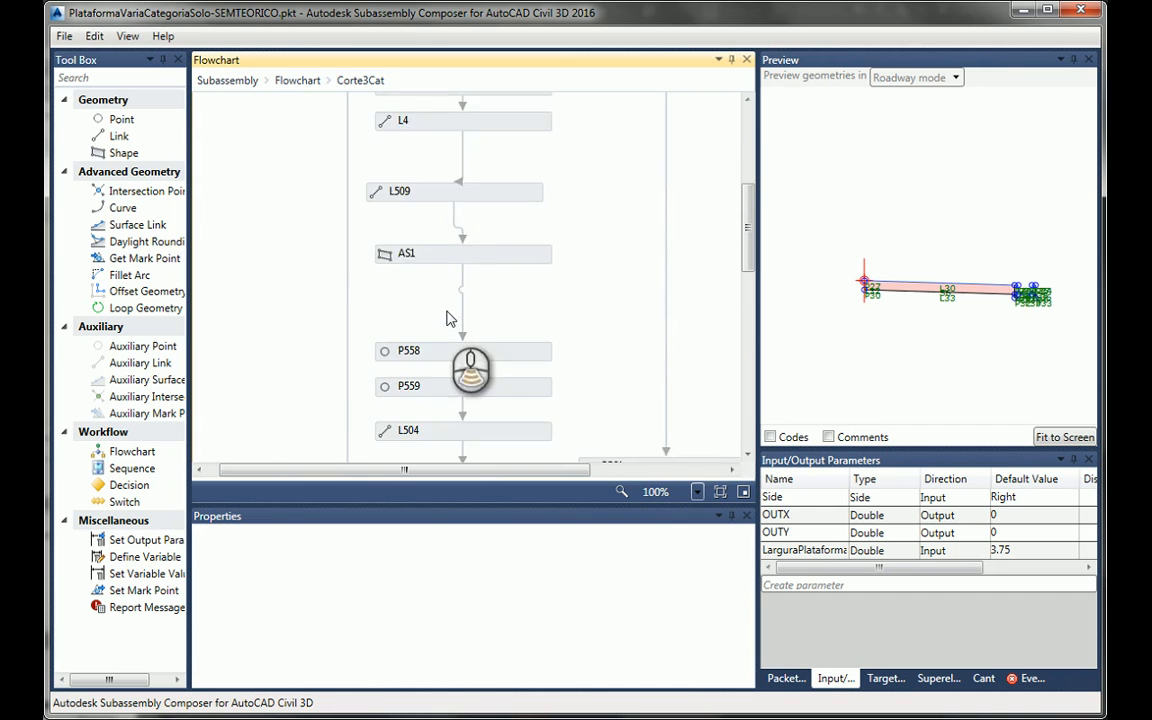
pyautogui.scroll(-3, 583, 314)
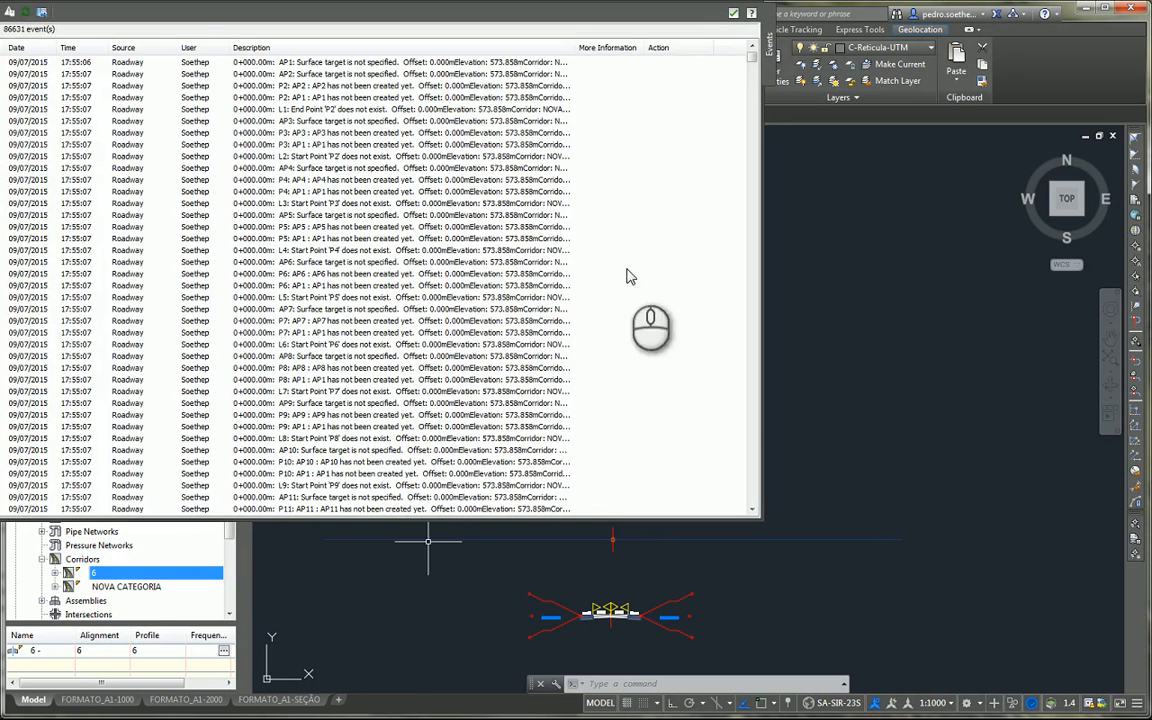
# Step: Return to Civil 3D, dismiss the corridor event log and inspect the section views with the rebuilt corridor
pyautogui.click(731, 17)
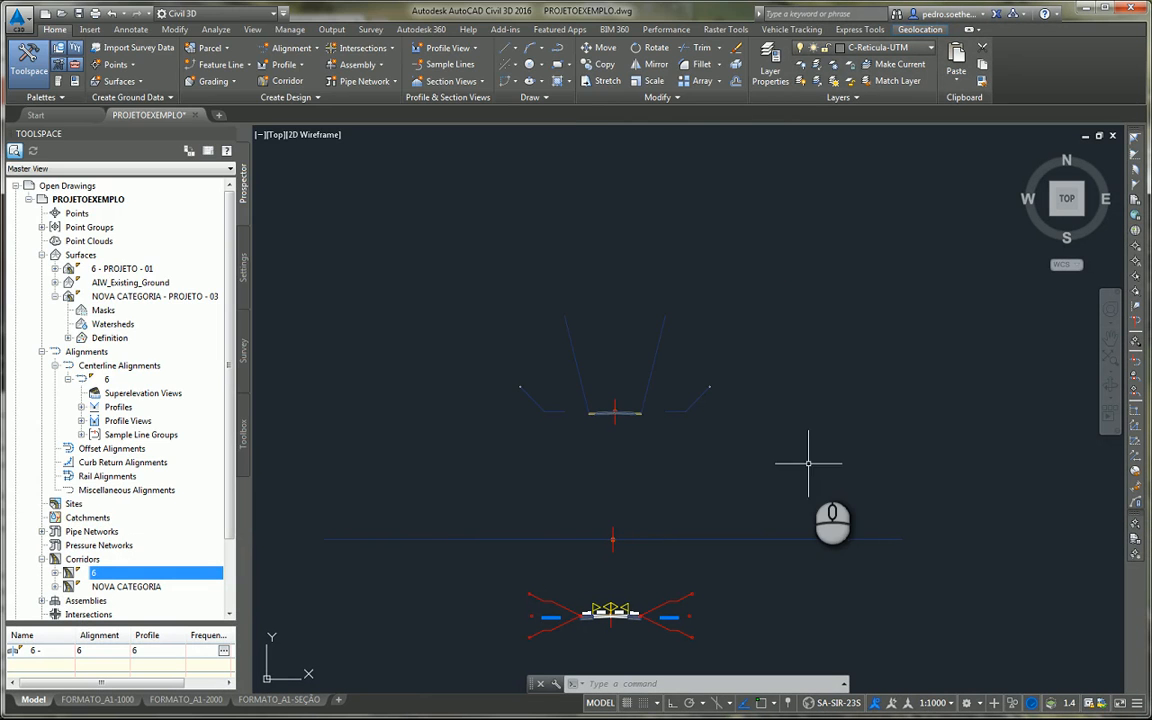
pyautogui.scroll(-10, 759, 330)
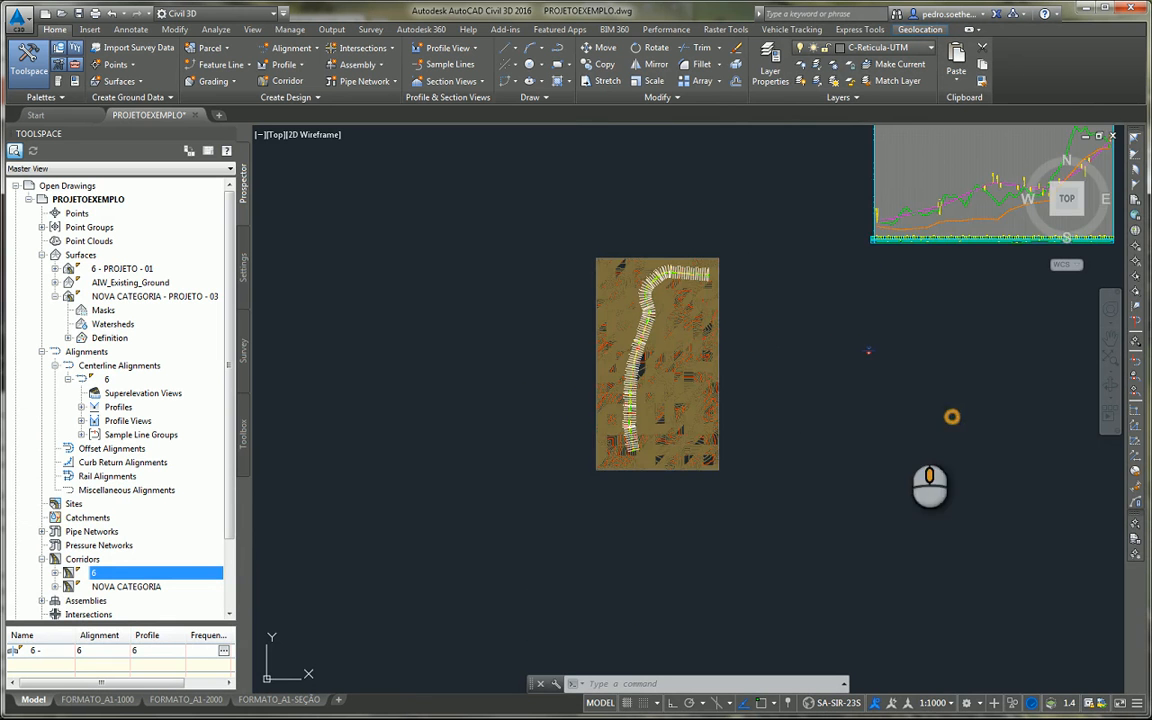
pyautogui.moveTo(920, 425); pyautogui.dragTo(360, 433, button='middle')
pyautogui.scroll(2, 821, 423)
pyautogui.scroll(10, 794, 418)
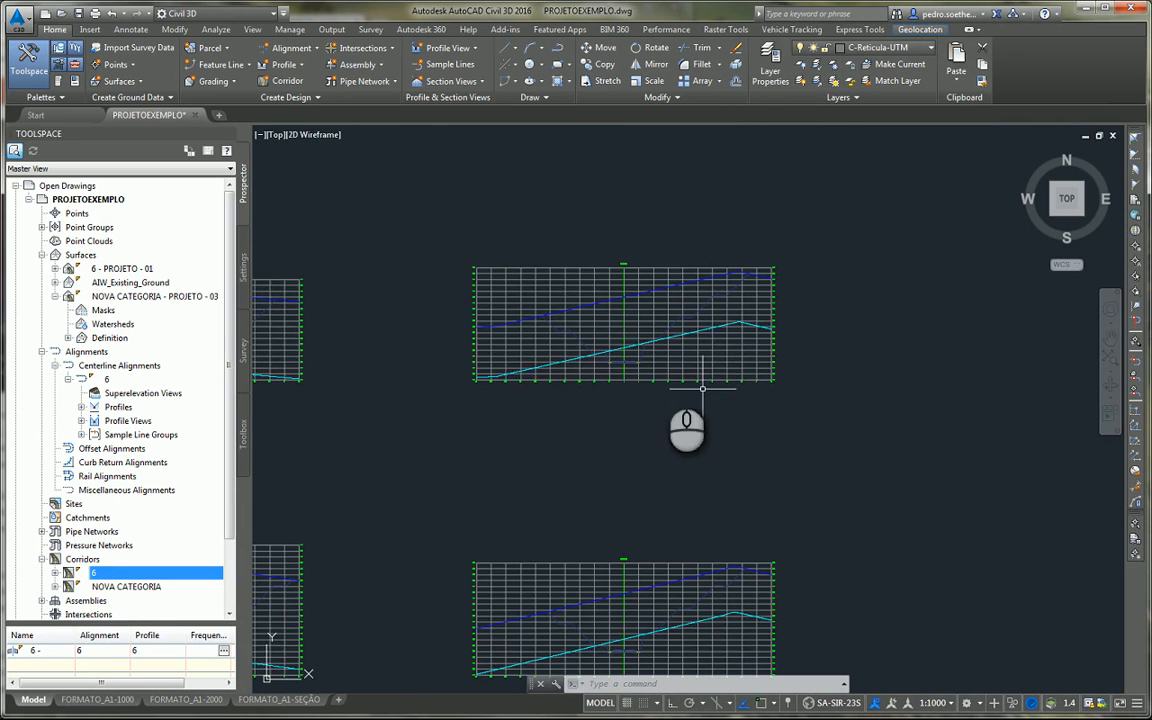
# Step: Examine the 96+0.00 section view, comparing the platform edges and stepped cut slopes with the cyan soil category surface
pyautogui.scroll(5, 535, 565)
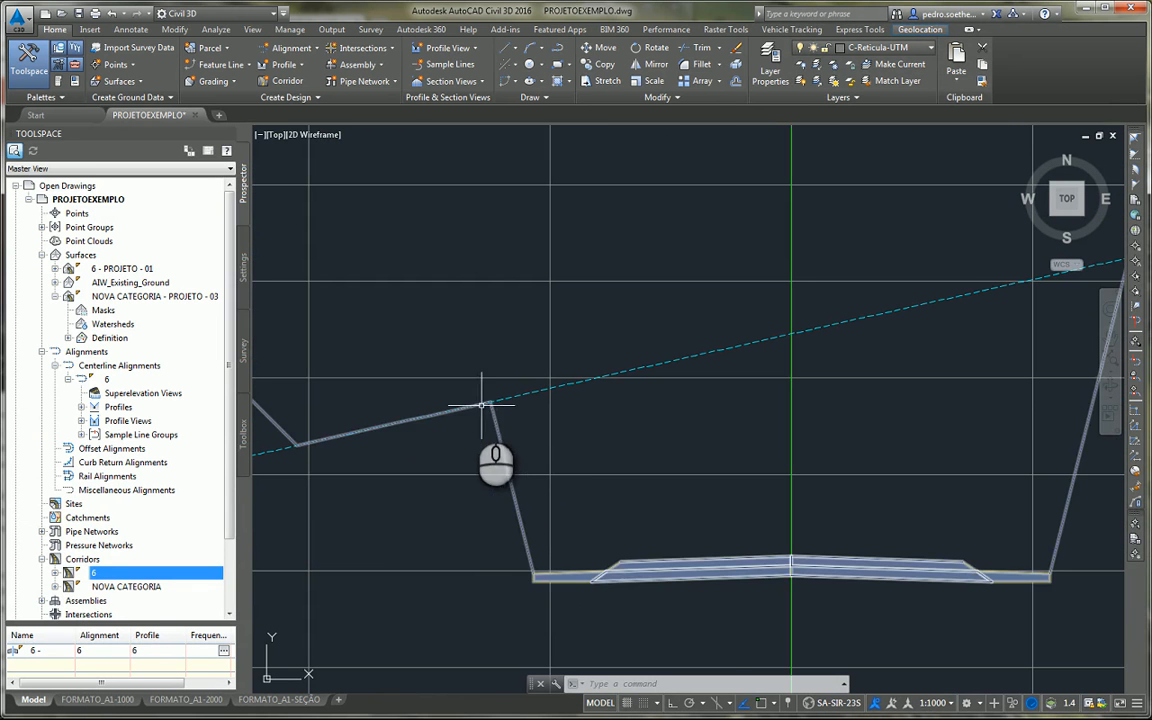
pyautogui.moveTo(334, 444); pyautogui.dragTo(492, 433, button='middle')
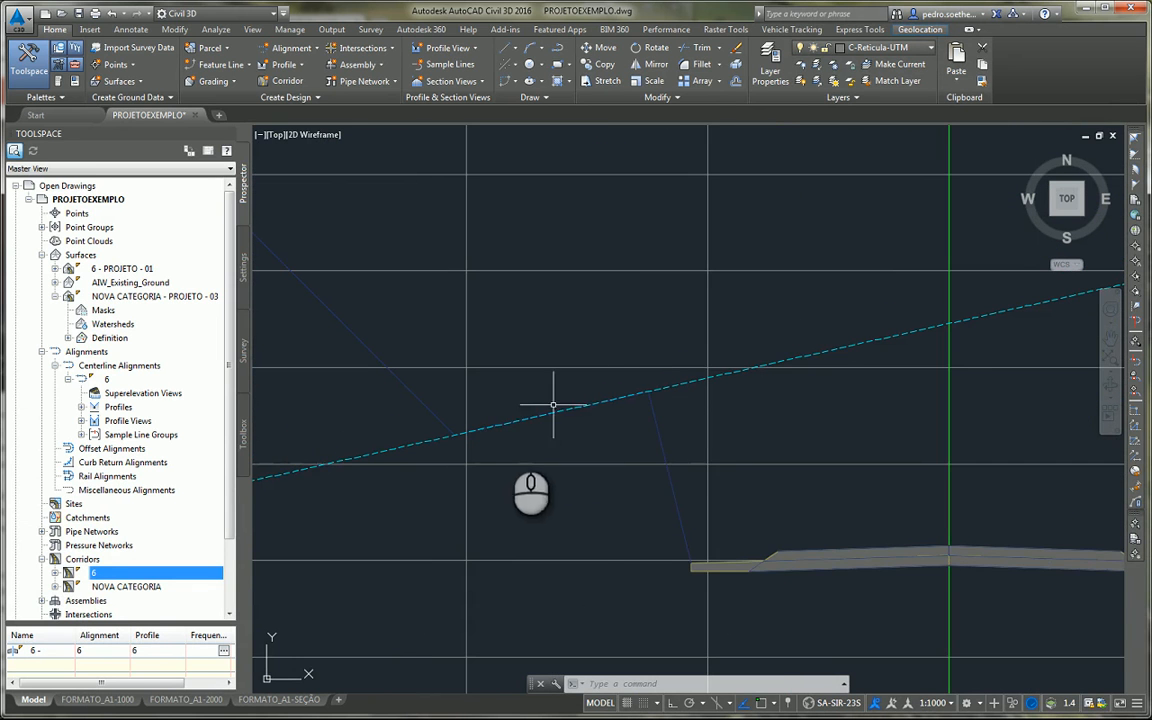
pyautogui.scroll(-1, 509, 441)
pyautogui.moveTo(782, 463); pyautogui.dragTo(537, 542, button='middle')
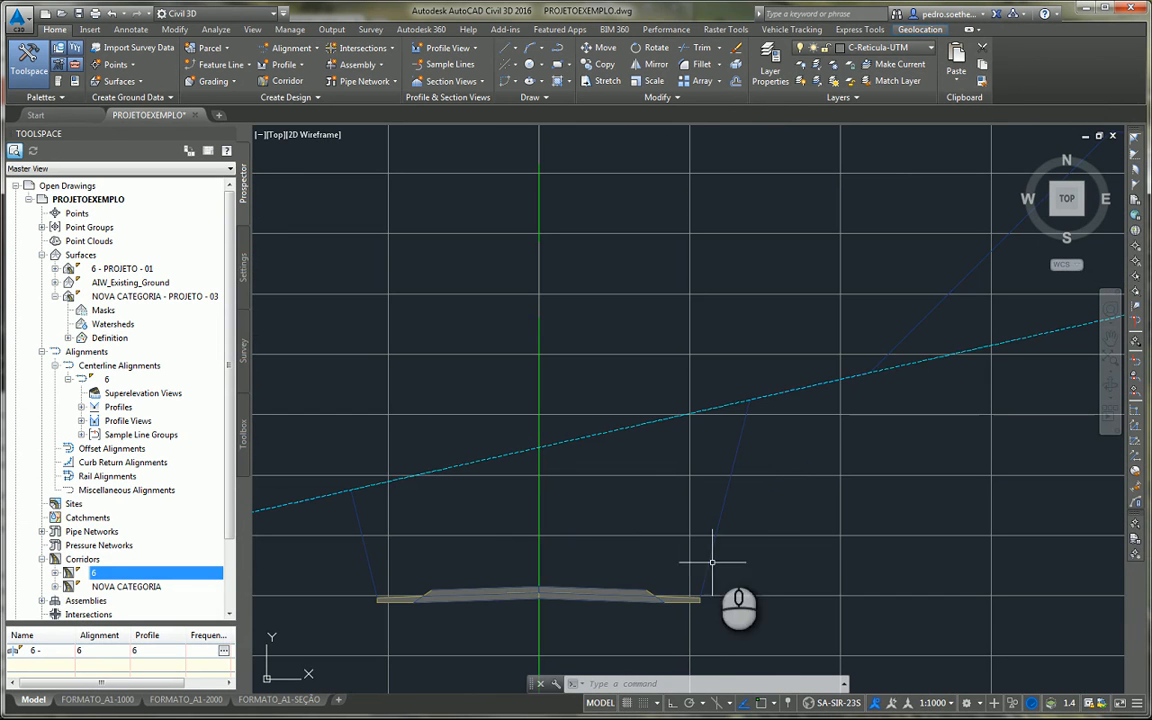
pyautogui.scroll(-2, 738, 440)
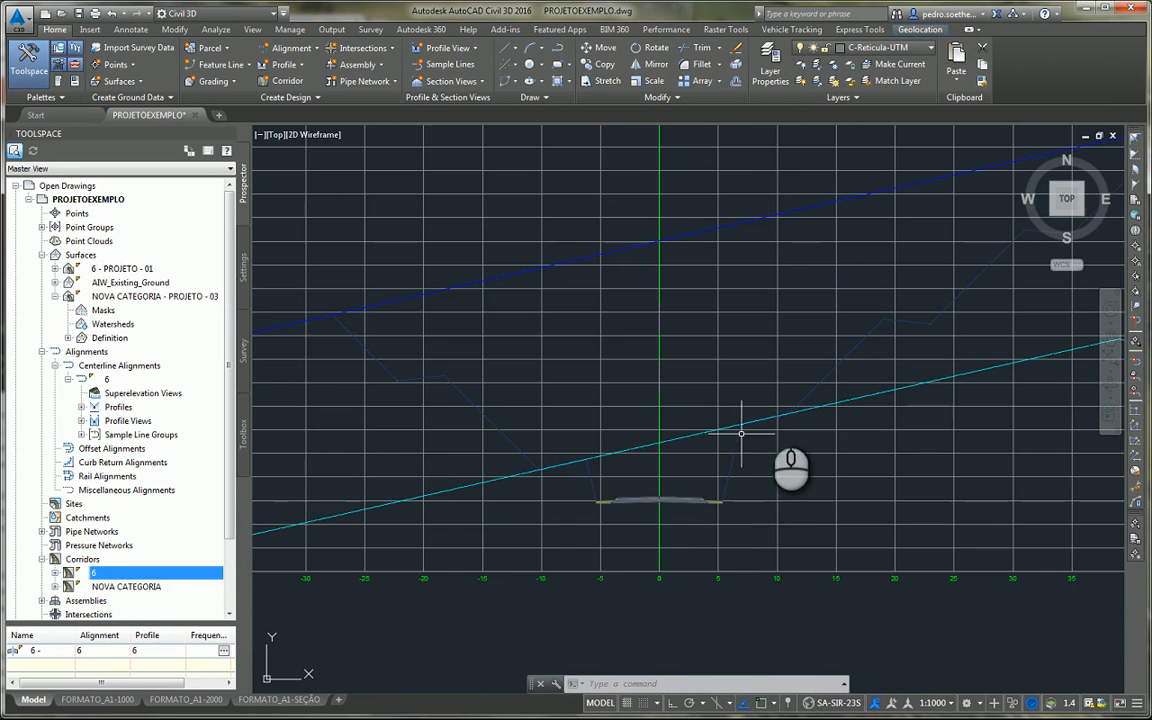
pyautogui.moveTo(861, 399); pyautogui.dragTo(763, 462, button='middle')
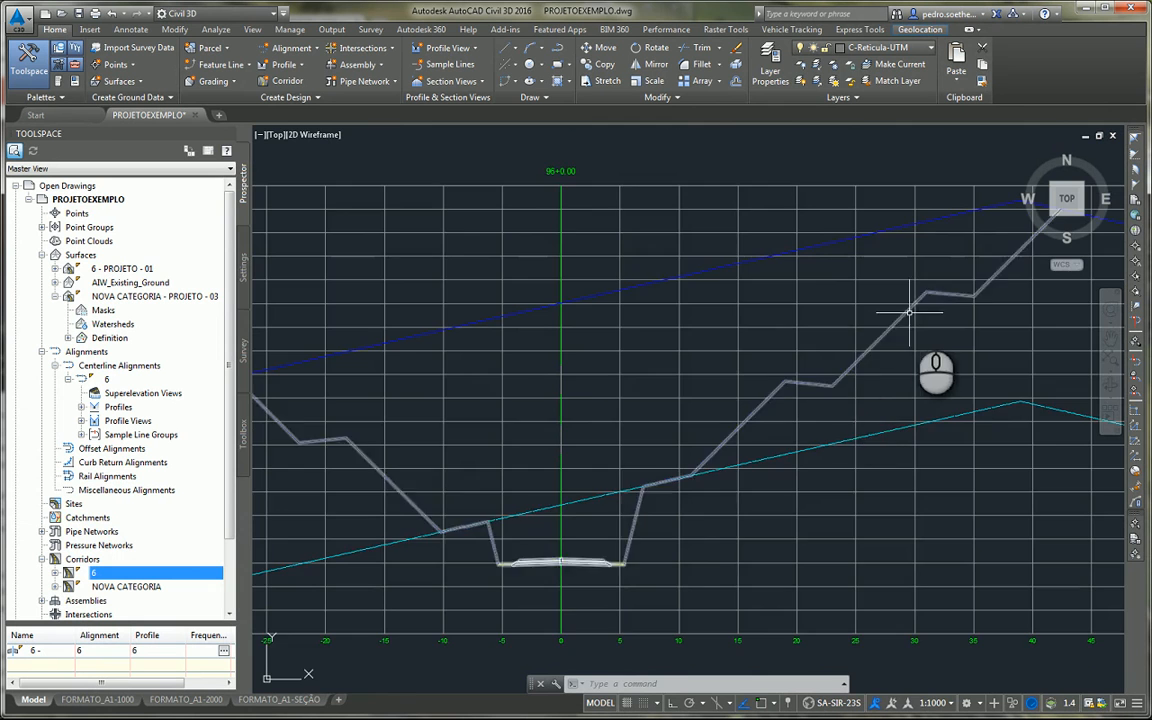
pyautogui.moveTo(911, 313); pyautogui.dragTo(702, 440, button='middle')
pyautogui.scroll(-5, 838, 331)
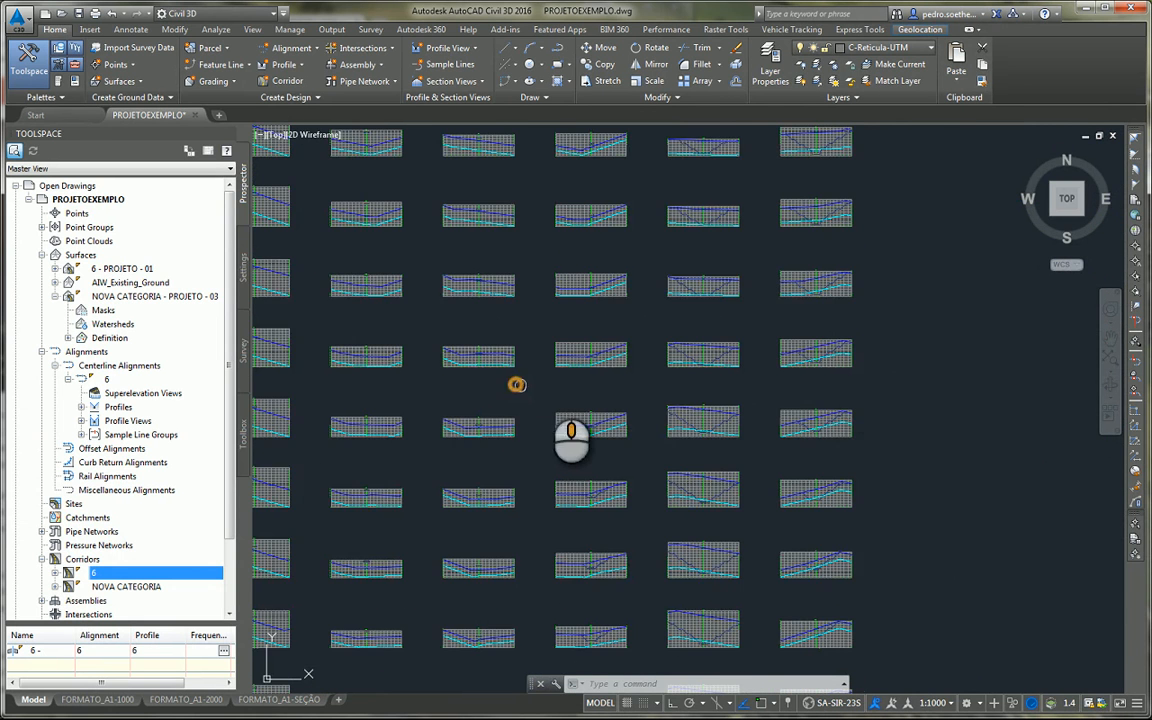
# Step: Examine the platform and cut slopes in the 35+0.00 section view against the blue ground line
pyautogui.scroll(5, 594, 430)
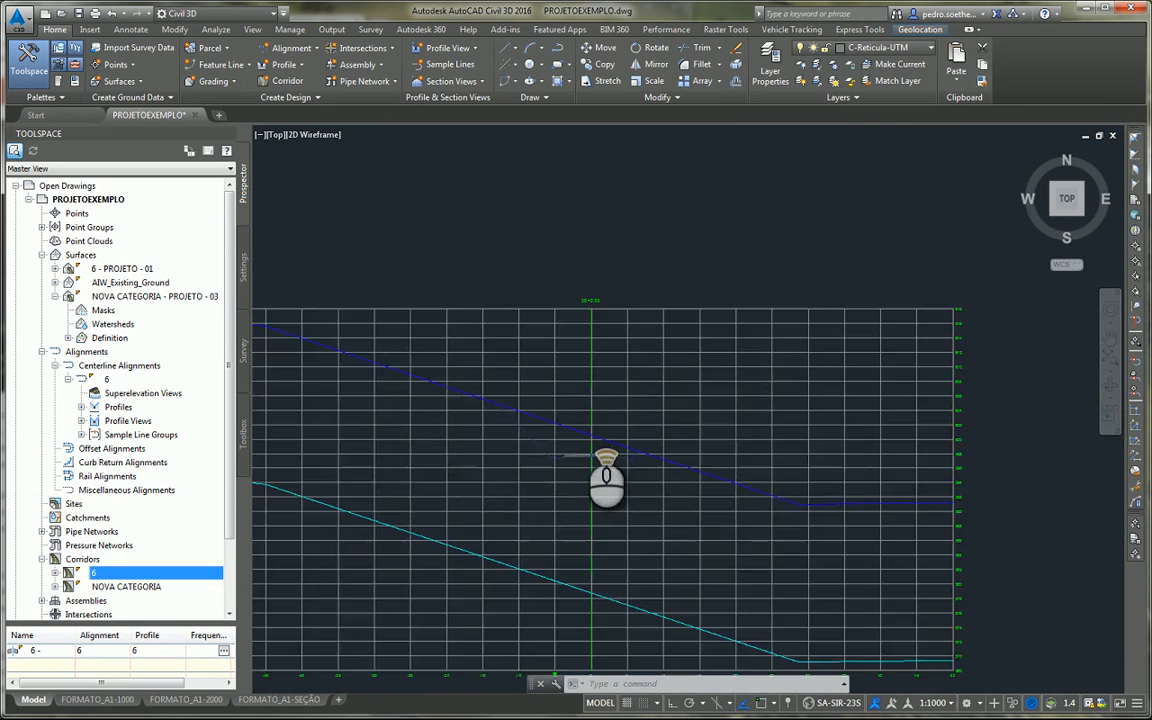
pyautogui.scroll(4, 586, 428)
pyautogui.scroll(-2, 463, 441)
pyautogui.moveTo(465, 525); pyautogui.dragTo(586, 545, button='middle')
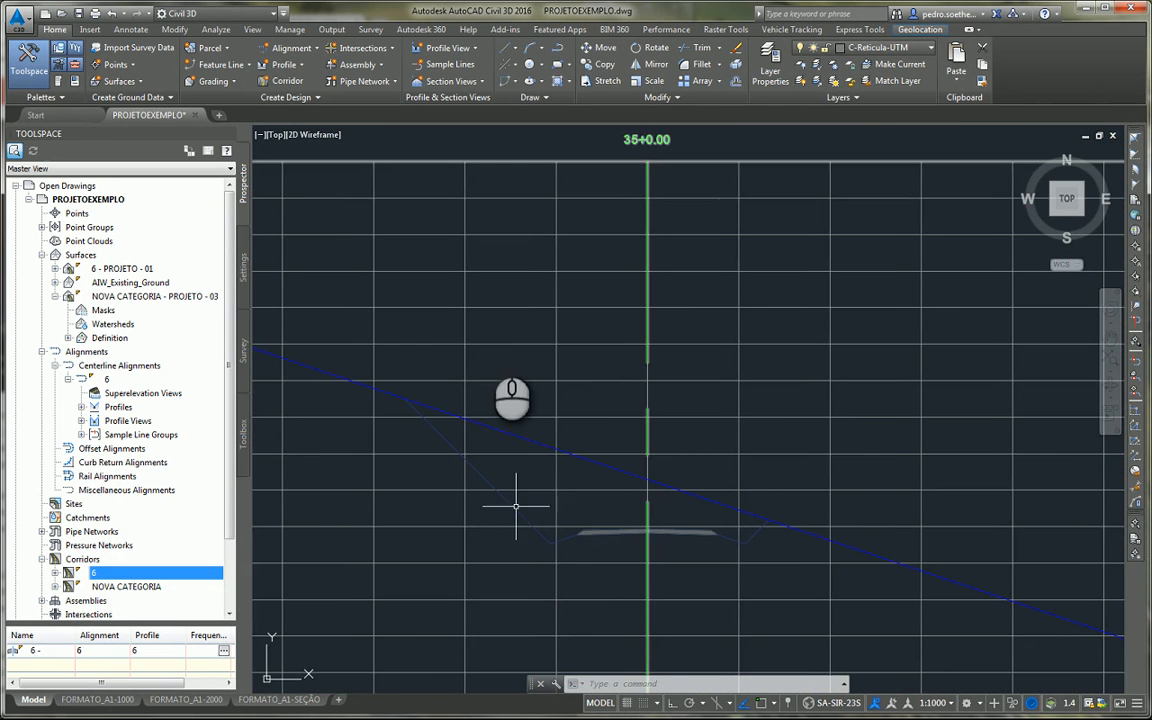
pyautogui.scroll(-6, 516, 506)
pyautogui.scroll(-3, 1000, 385)
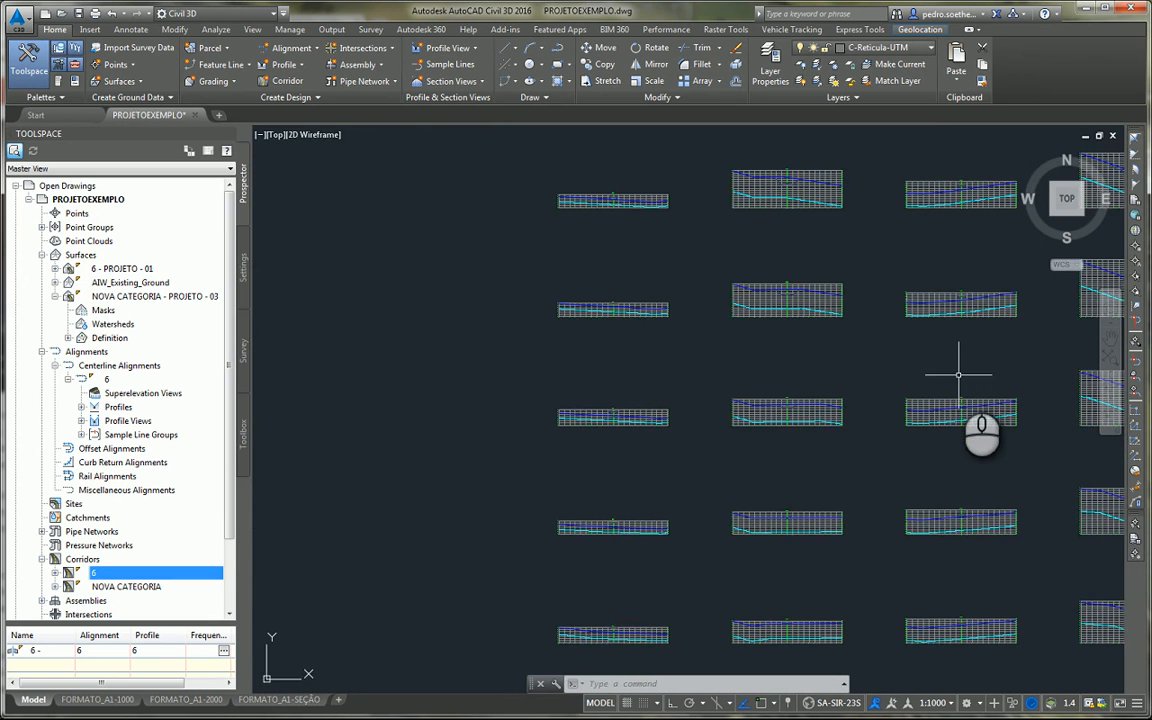
# Step: Look through the section view grid for sections where the cyan category surface meets the platform, and examine the platform there
pyautogui.moveTo(980, 447); pyautogui.dragTo(557, 331, button='middle')
pyautogui.scroll(-2, 555, 330)
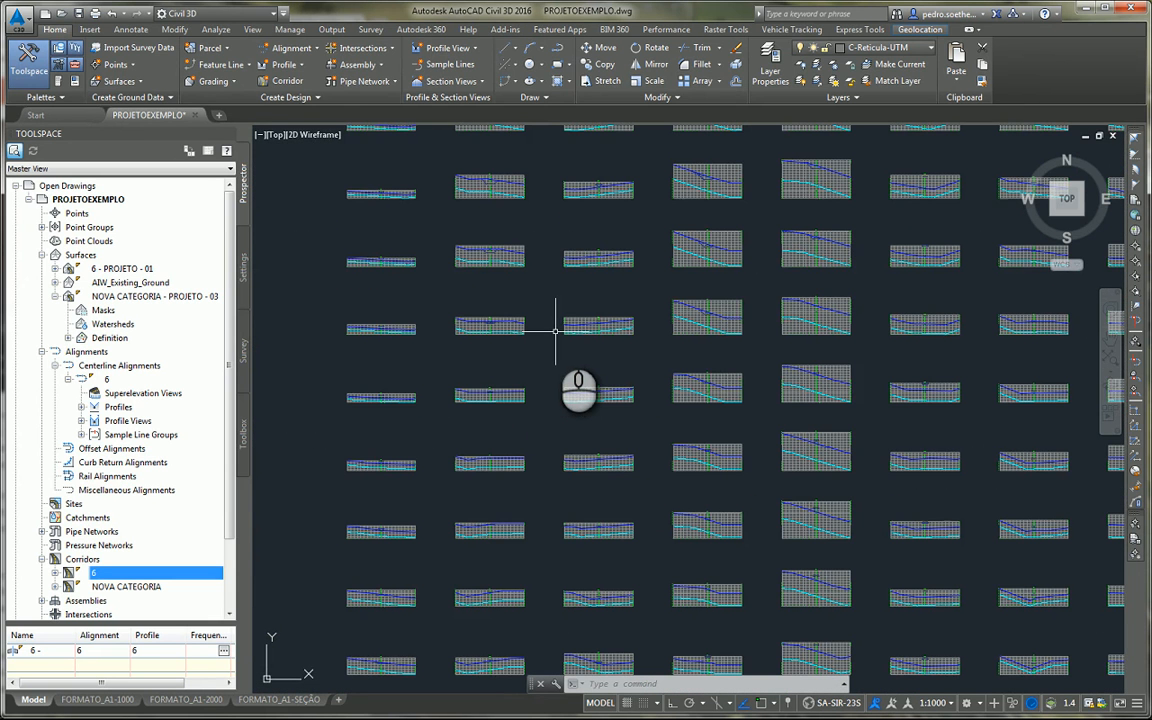
pyautogui.moveTo(845, 354); pyautogui.dragTo(362, 373, button='middle')
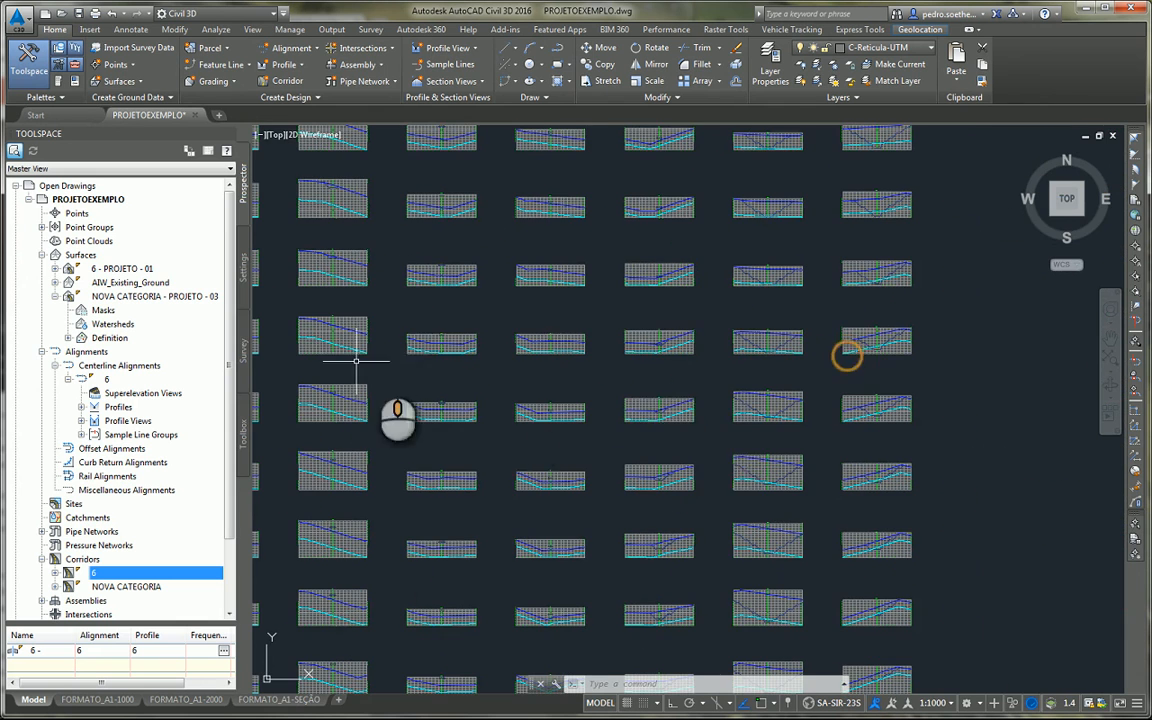
pyautogui.scroll(8, 683, 349)
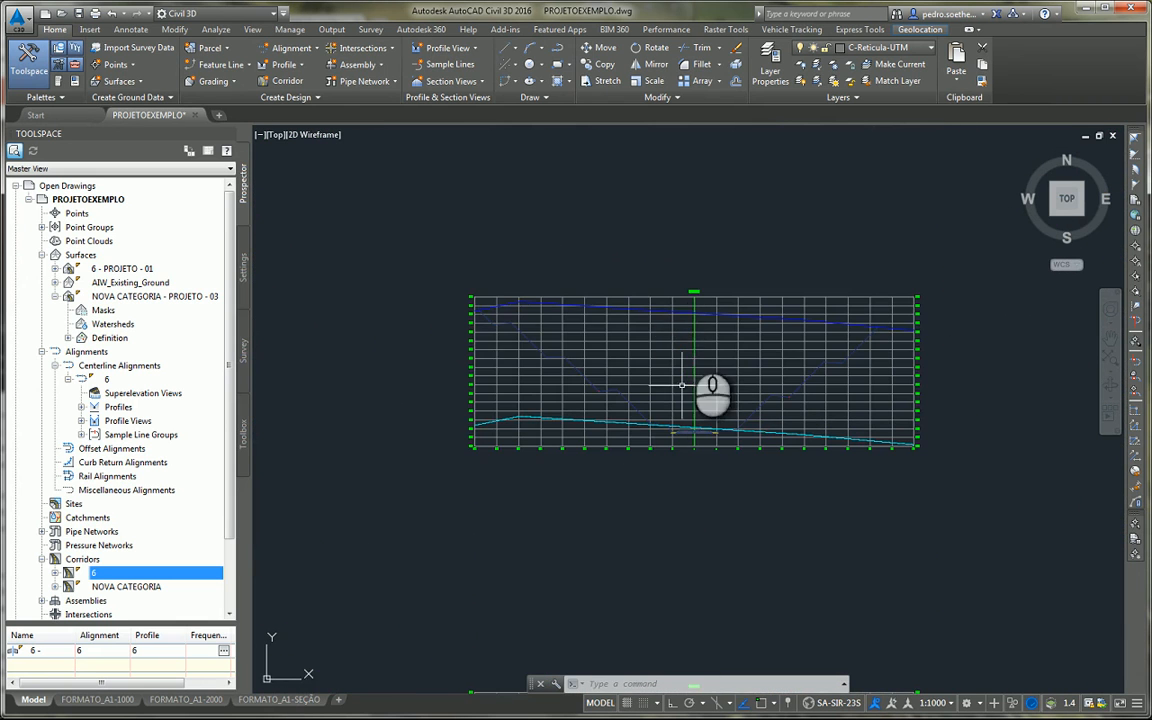
pyautogui.moveTo(681, 368); pyautogui.dragTo(676, 525, button='middle')
pyautogui.moveTo(669, 204); pyautogui.dragTo(678, 493, button='middle')
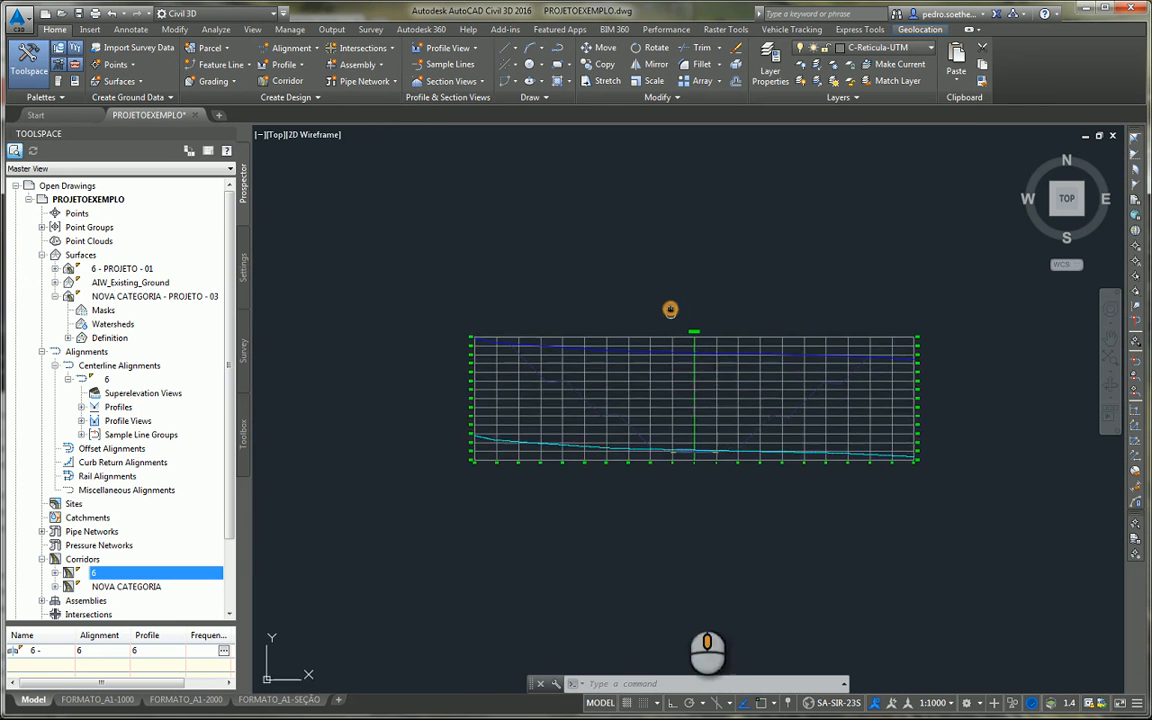
pyautogui.moveTo(669, 309); pyautogui.dragTo(695, 660, button='middle')
pyautogui.scroll(8, 722, 363)
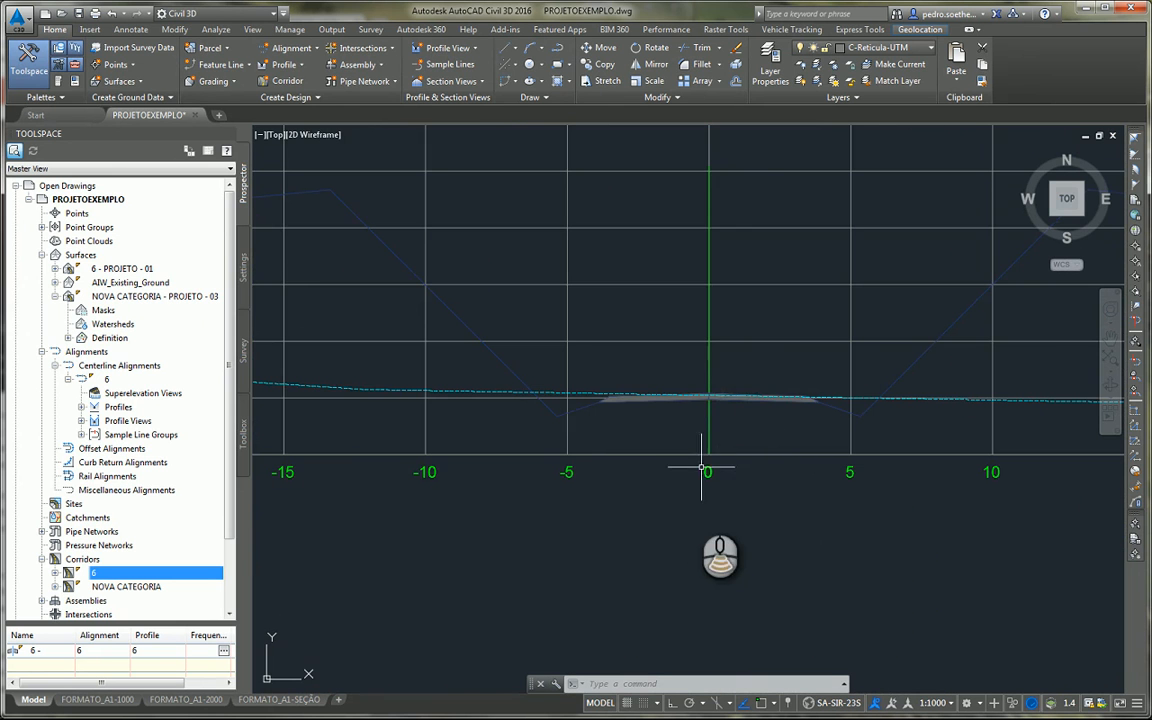
pyautogui.scroll(-5, 702, 467)
pyautogui.scroll(-4, 695, 501)
# Step: Examine the platform and slope shape in a deep-cut section view of the neighbouring column relative to the cyan category surface
pyautogui.scroll(4, 696, 242)
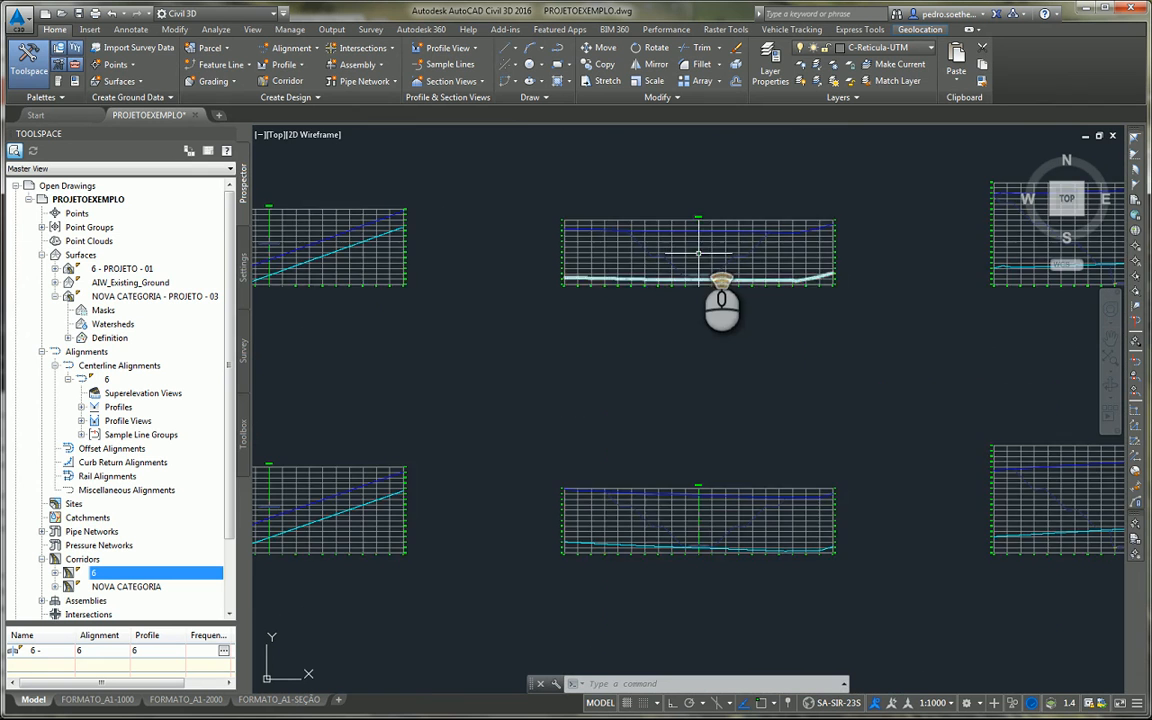
pyautogui.scroll(5, 707, 226)
pyautogui.scroll(-5, 671, 379)
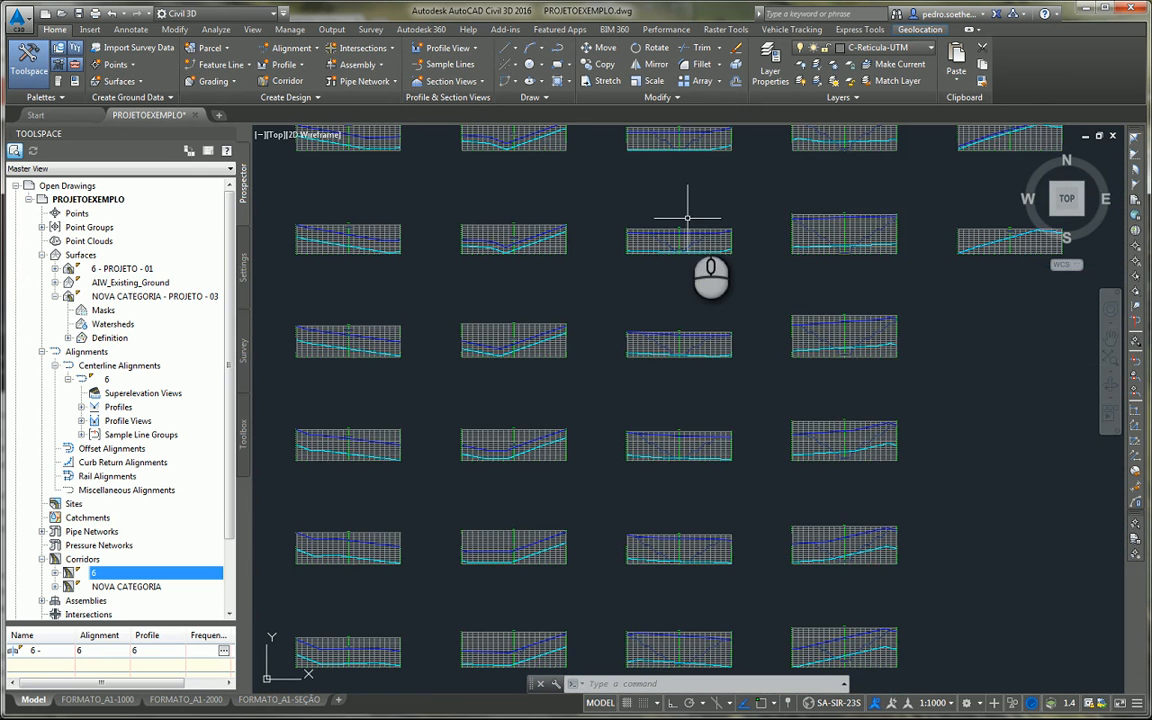
pyautogui.scroll(8, 850, 235)
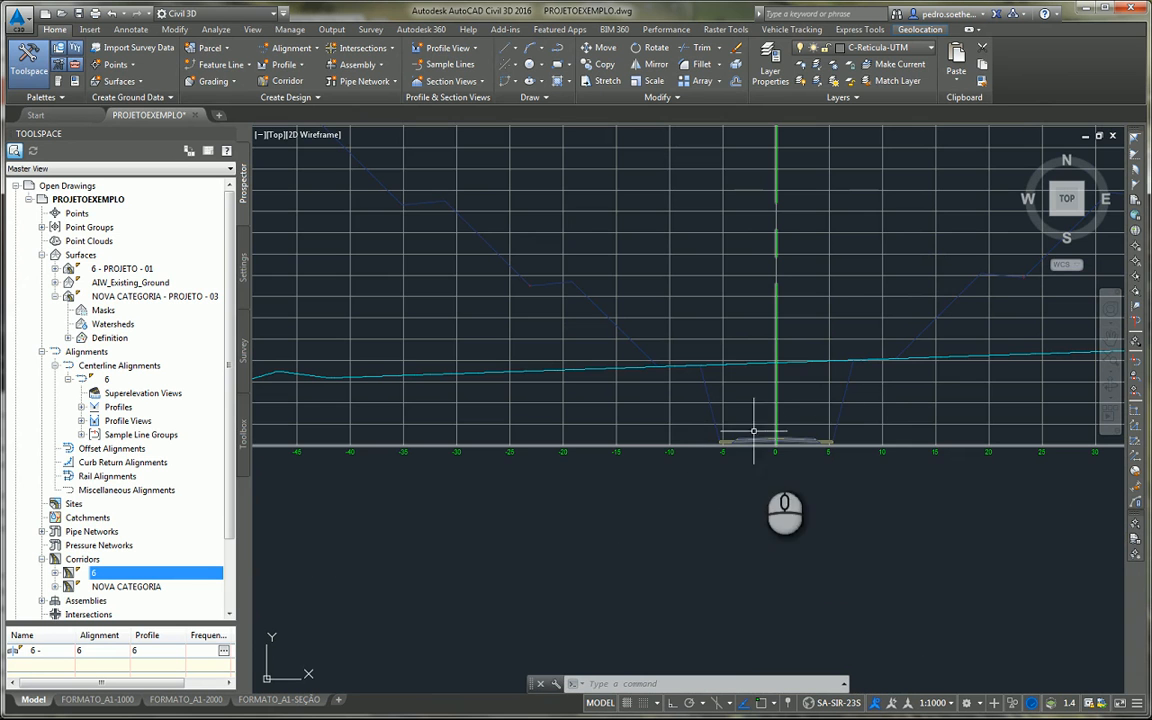
pyautogui.scroll(-6, 756, 411)
pyautogui.scroll(3, 609, 532)
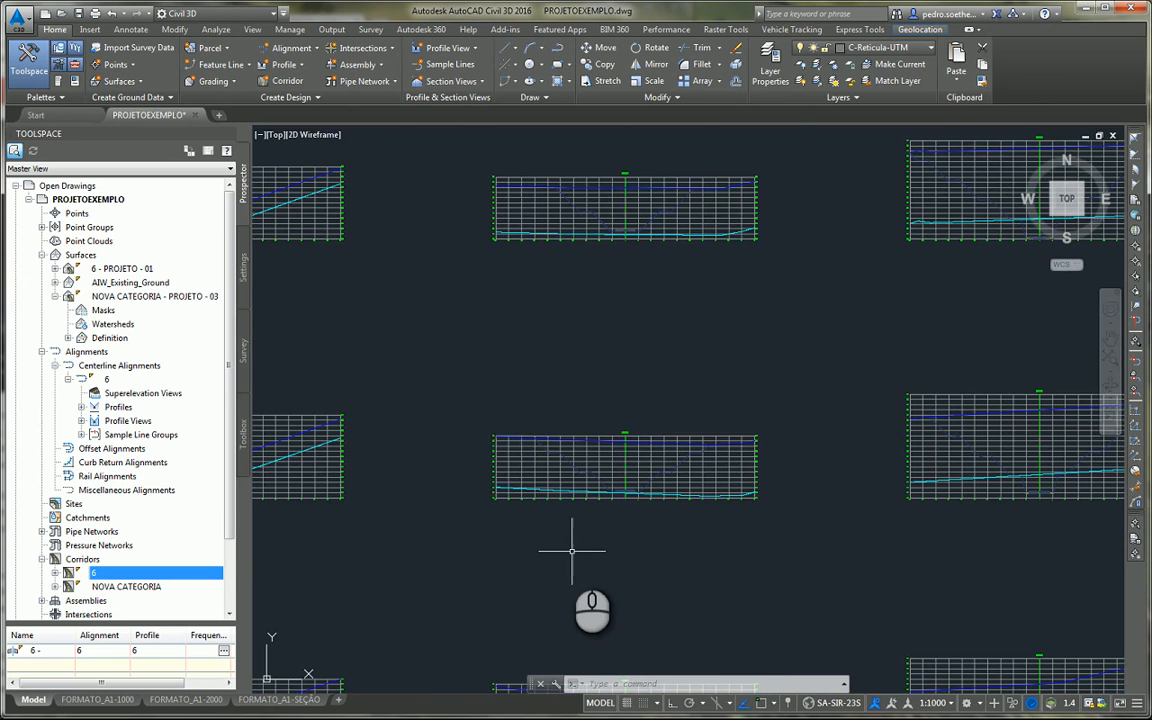
# Step: Examine the 83+0.00 section view and its neighbour, checking closely how the category surface crosses the pavement at the centerline
pyautogui.moveTo(569, 552); pyautogui.dragTo(622, 449, button='middle')
pyautogui.scroll(5, 650, 340)
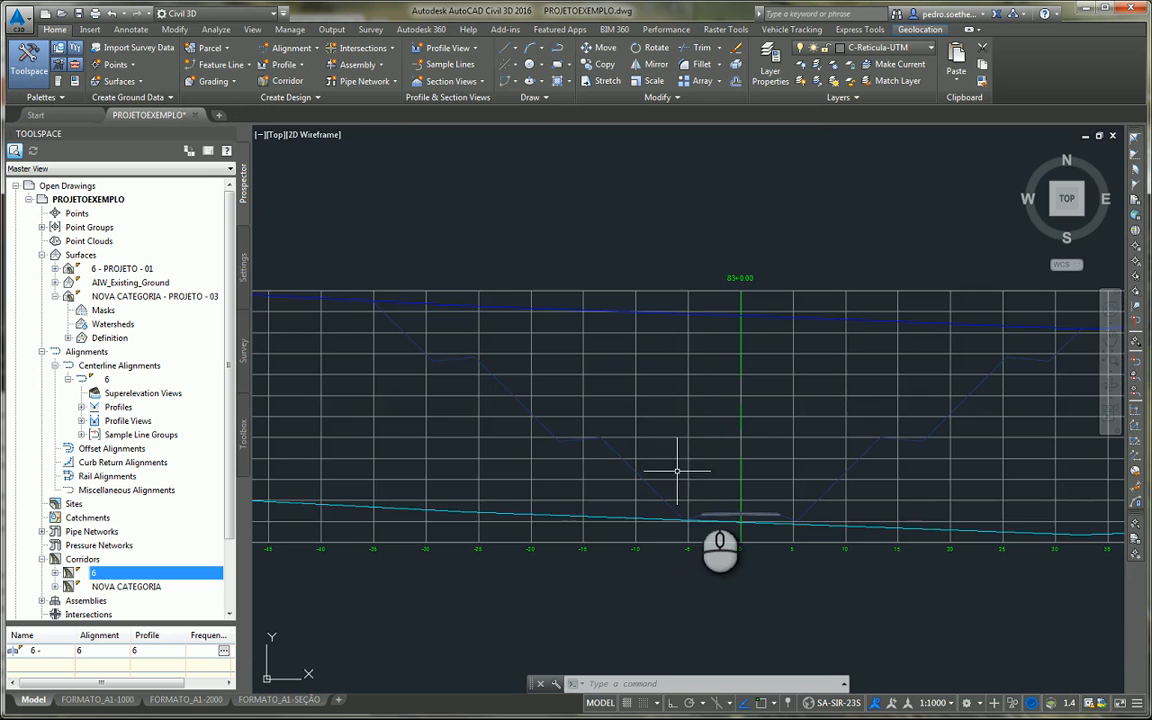
pyautogui.scroll(-8, 705, 312)
pyautogui.scroll(10, 712, 558)
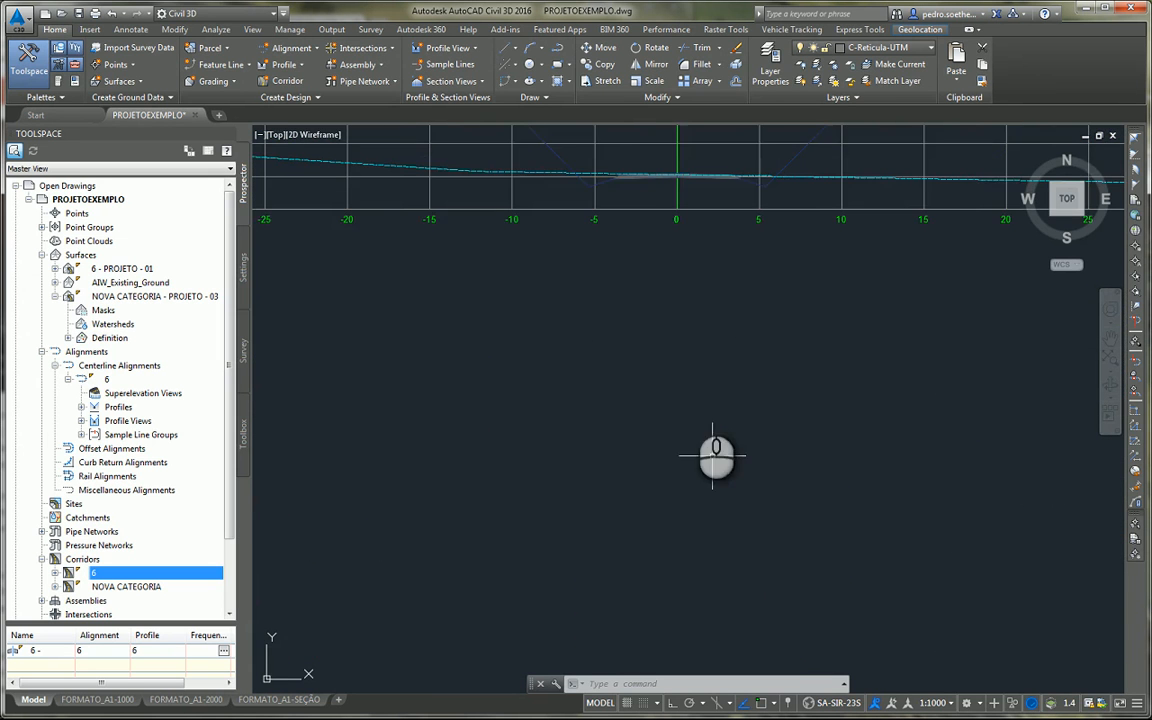
pyautogui.moveTo(650, 188); pyautogui.dragTo(637, 330, button='middle')
pyautogui.scroll(6, 687, 343)
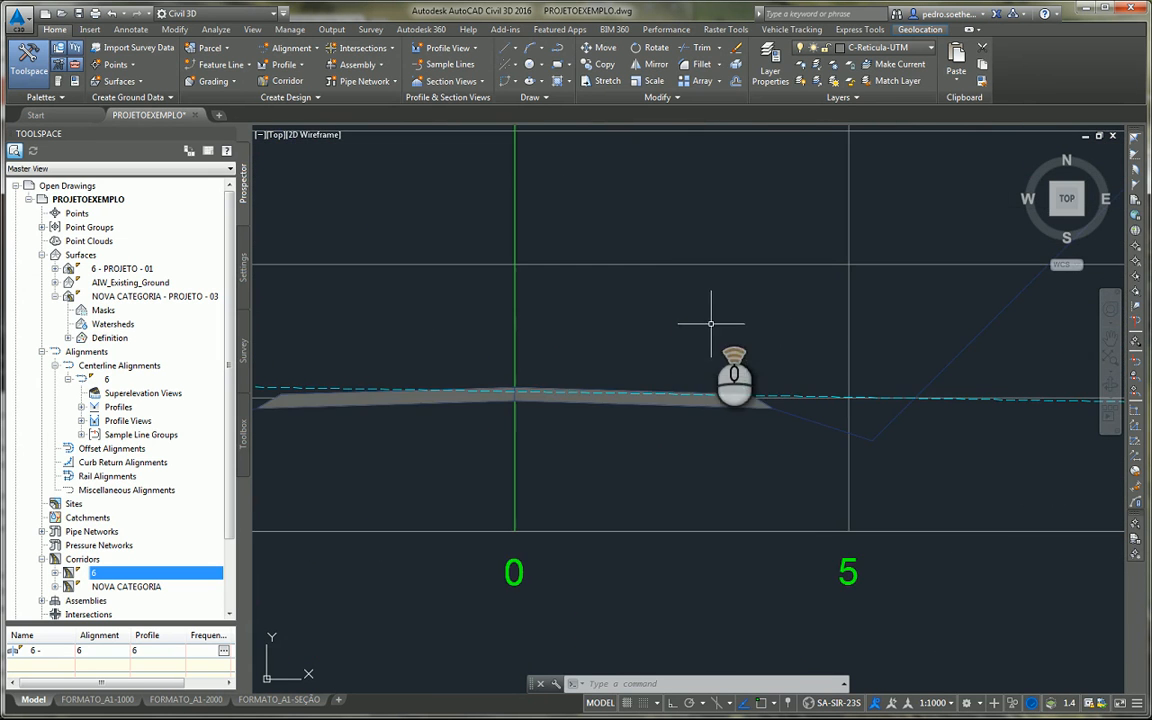
pyautogui.scroll(5, 522, 387)
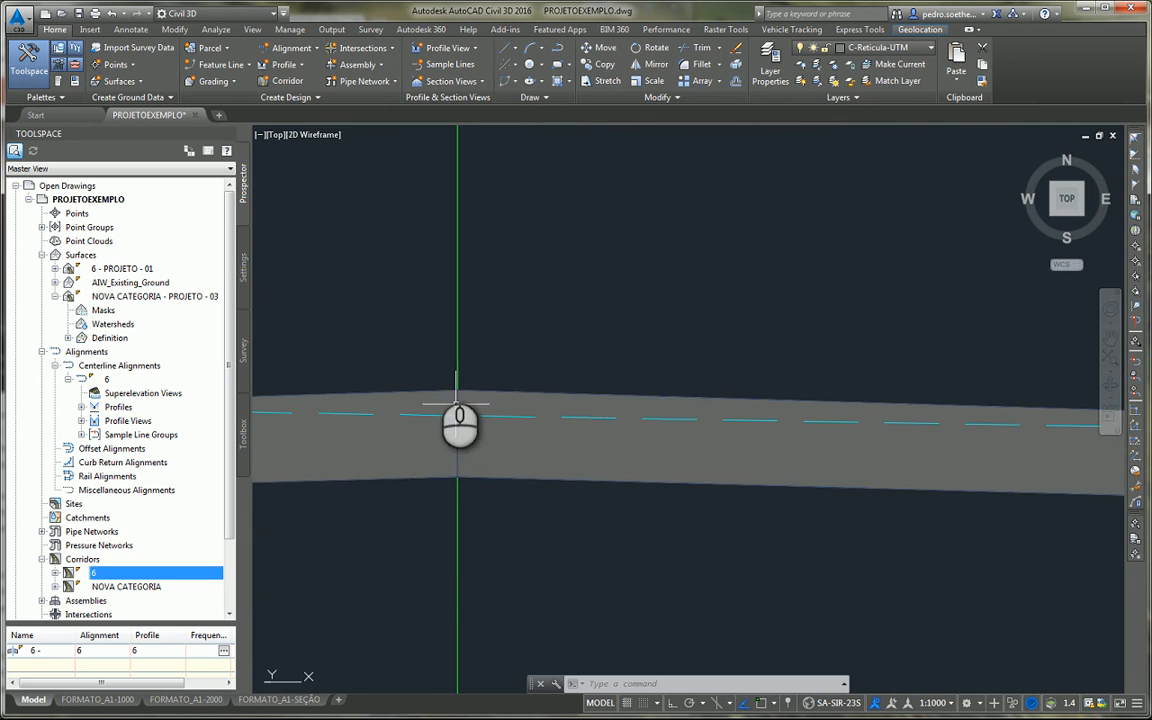
pyautogui.scroll(-4, 442, 373)
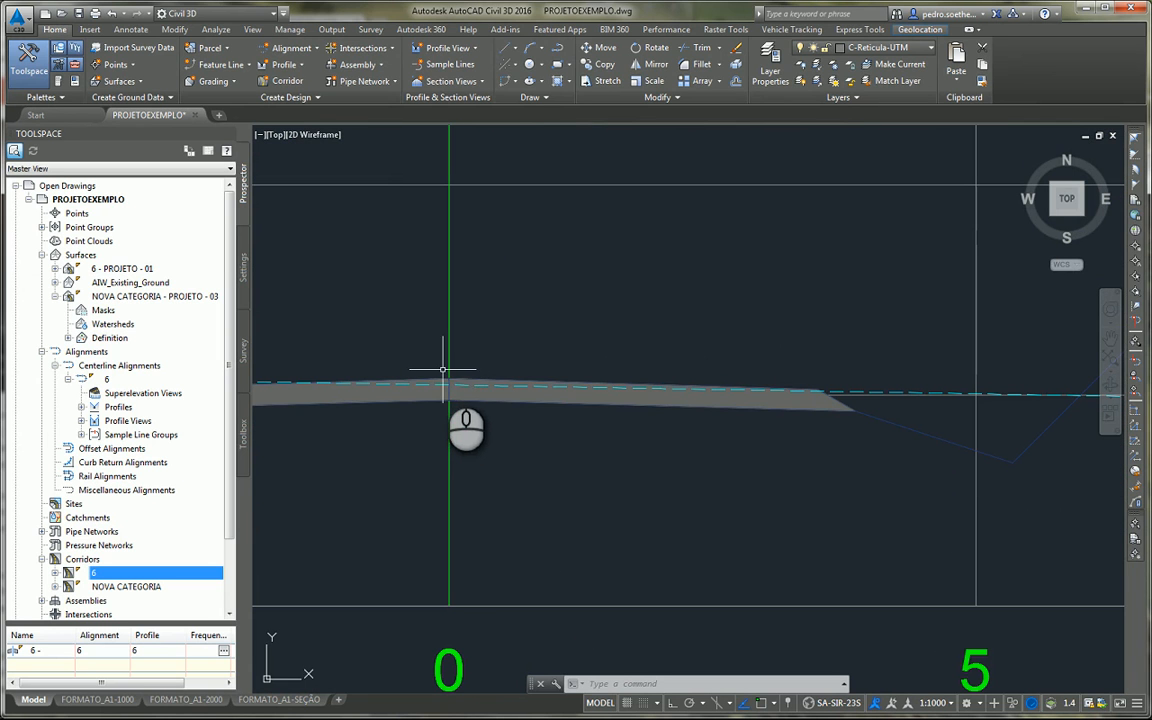
pyautogui.scroll(-5, 763, 378)
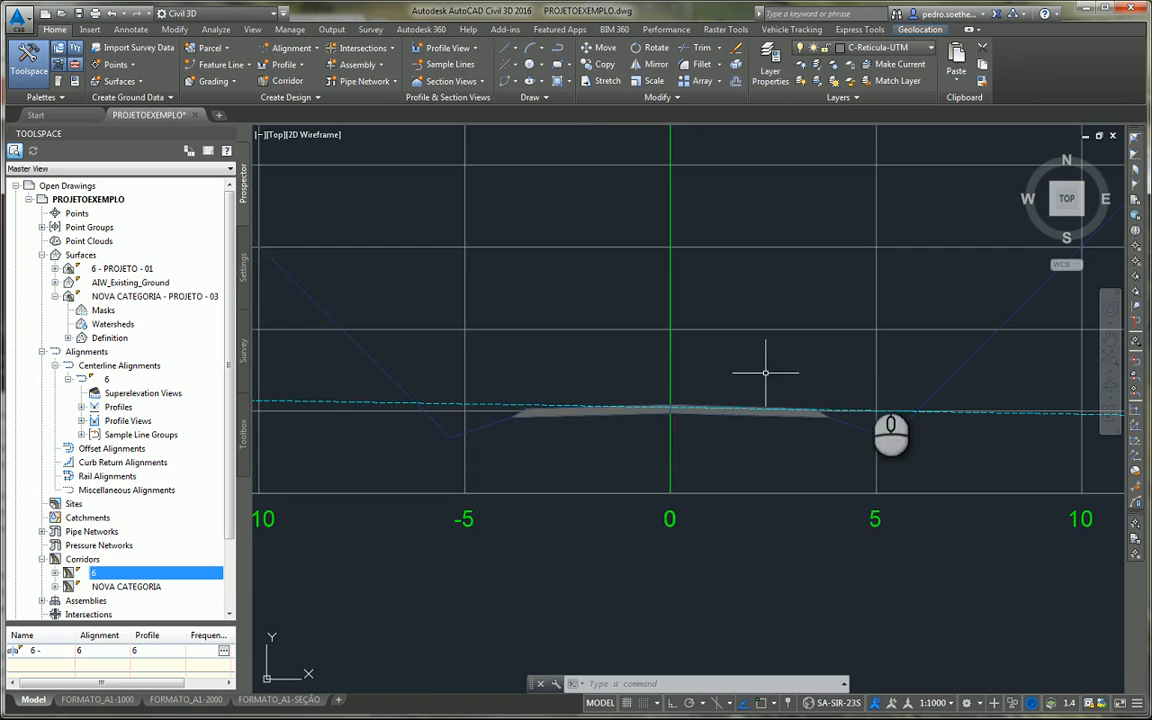
pyautogui.scroll(-8, 607, 371)
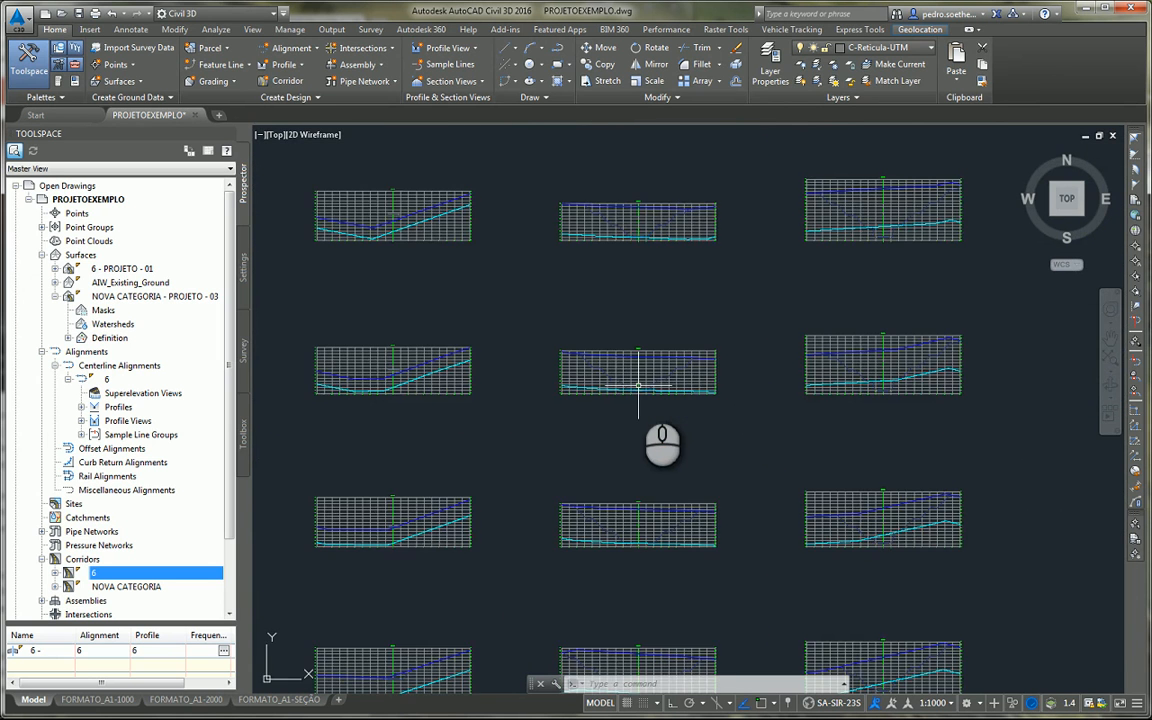
# Step: Compare the platform in the 1+680.00 m section view with one where the category surface lies higher
pyautogui.scroll(8, 636, 377)
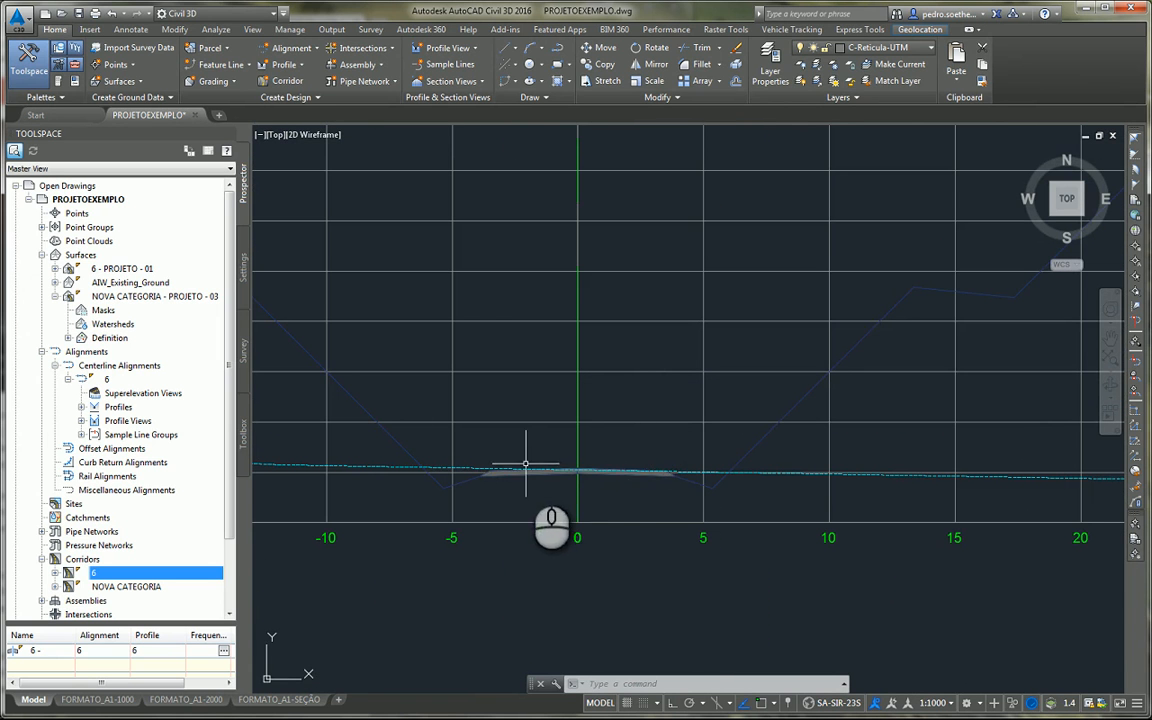
pyautogui.scroll(-8, 765, 379)
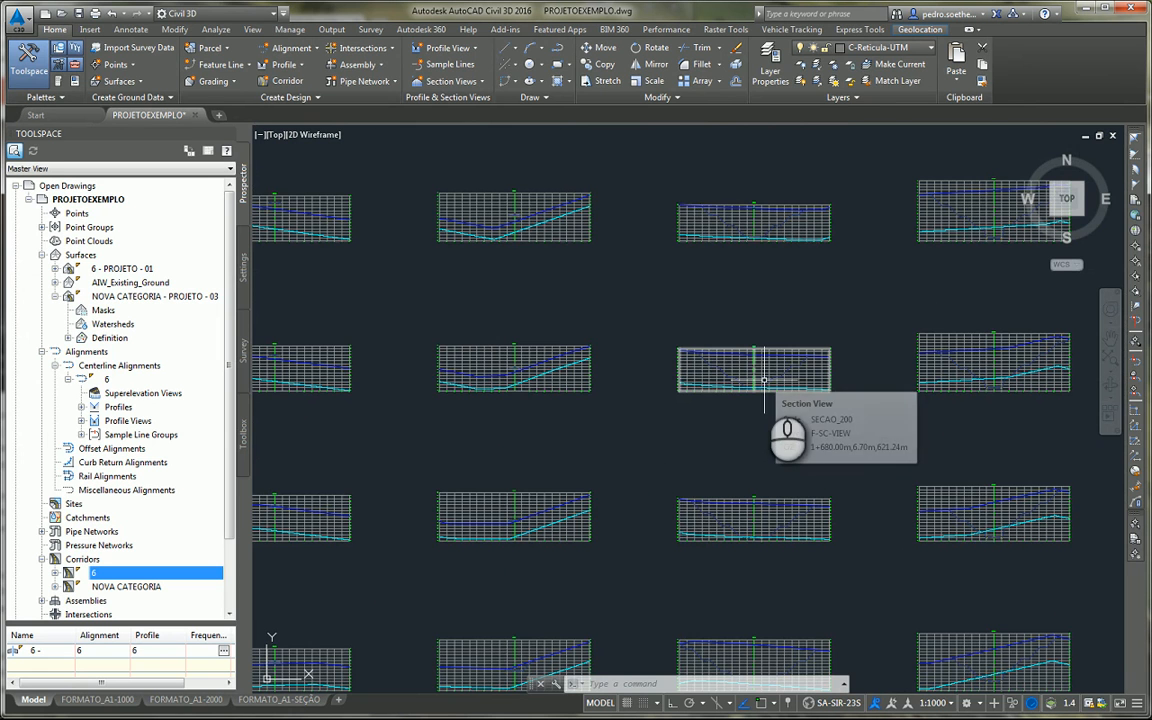
pyautogui.scroll(10, 1037, 551)
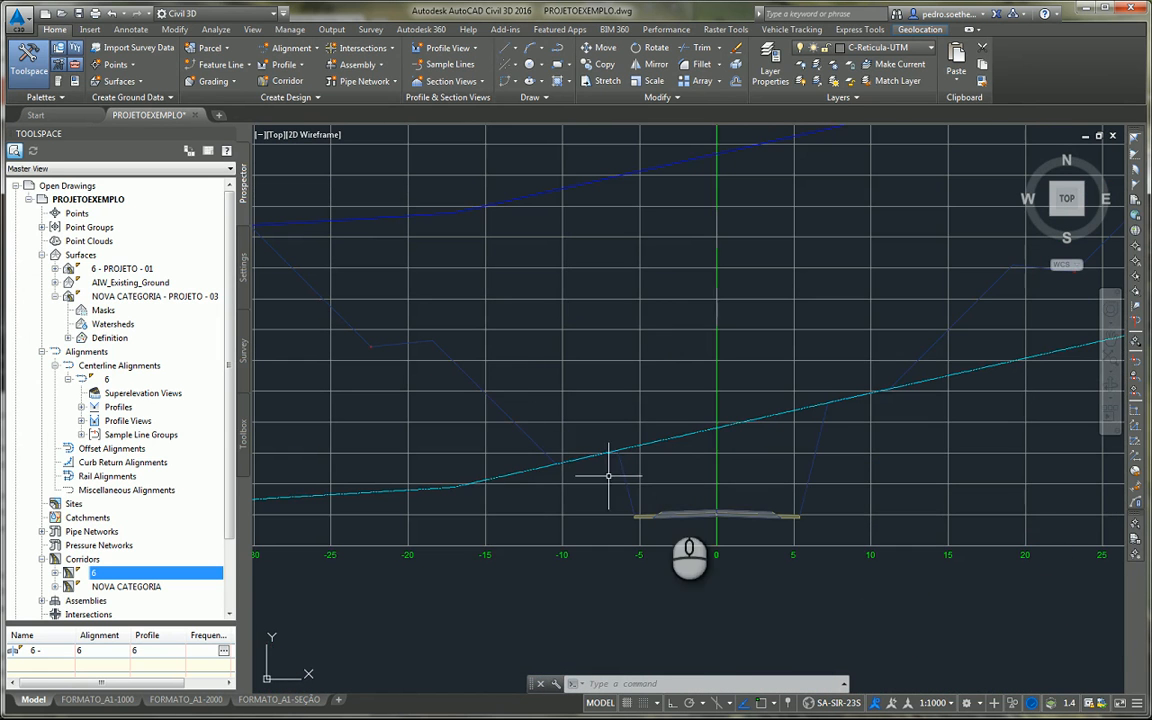
pyautogui.scroll(-6, 745, 404)
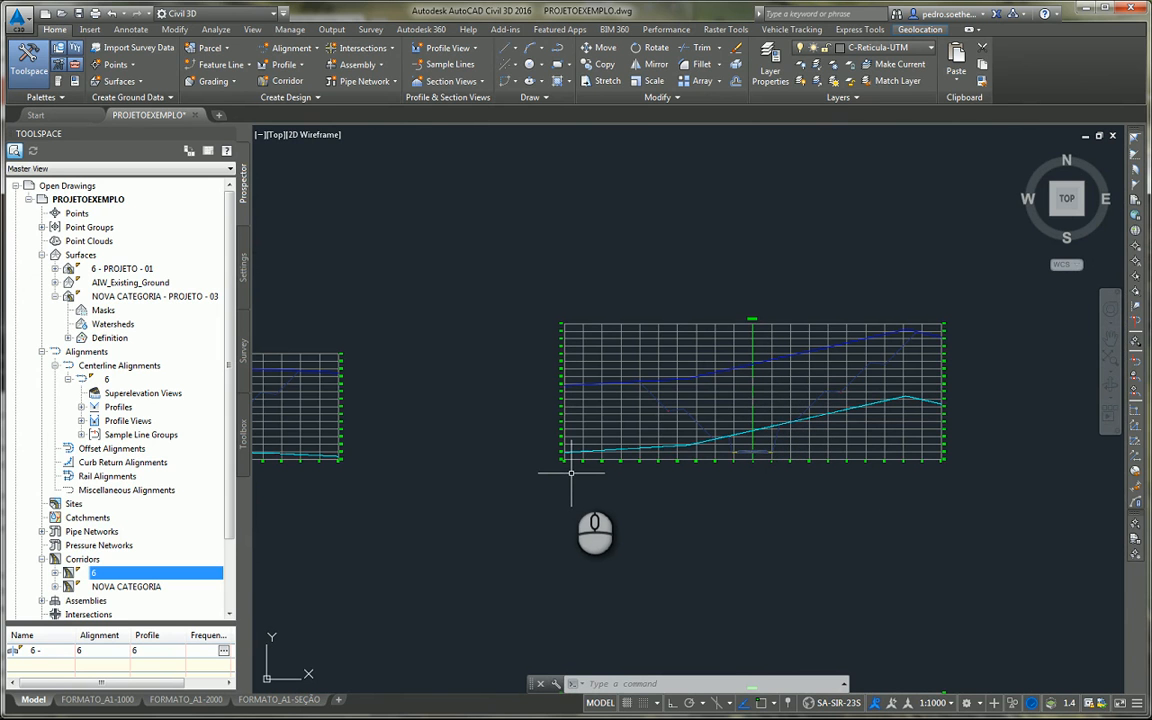
pyautogui.scroll(-8, 571, 473)
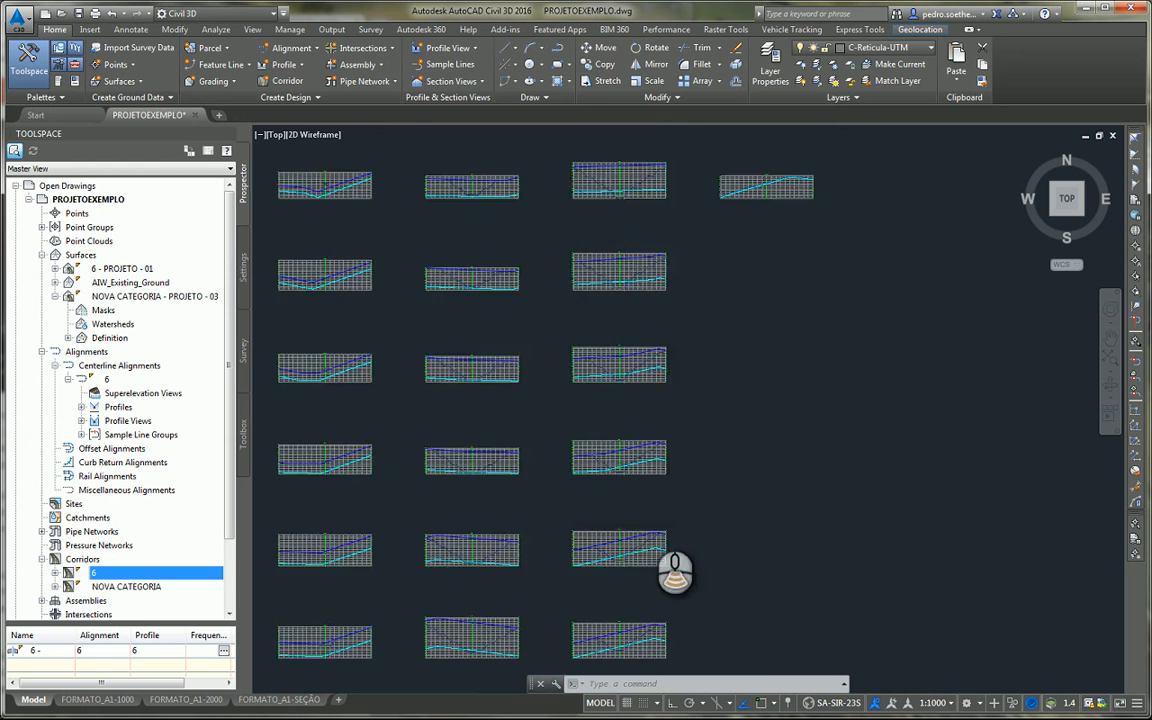